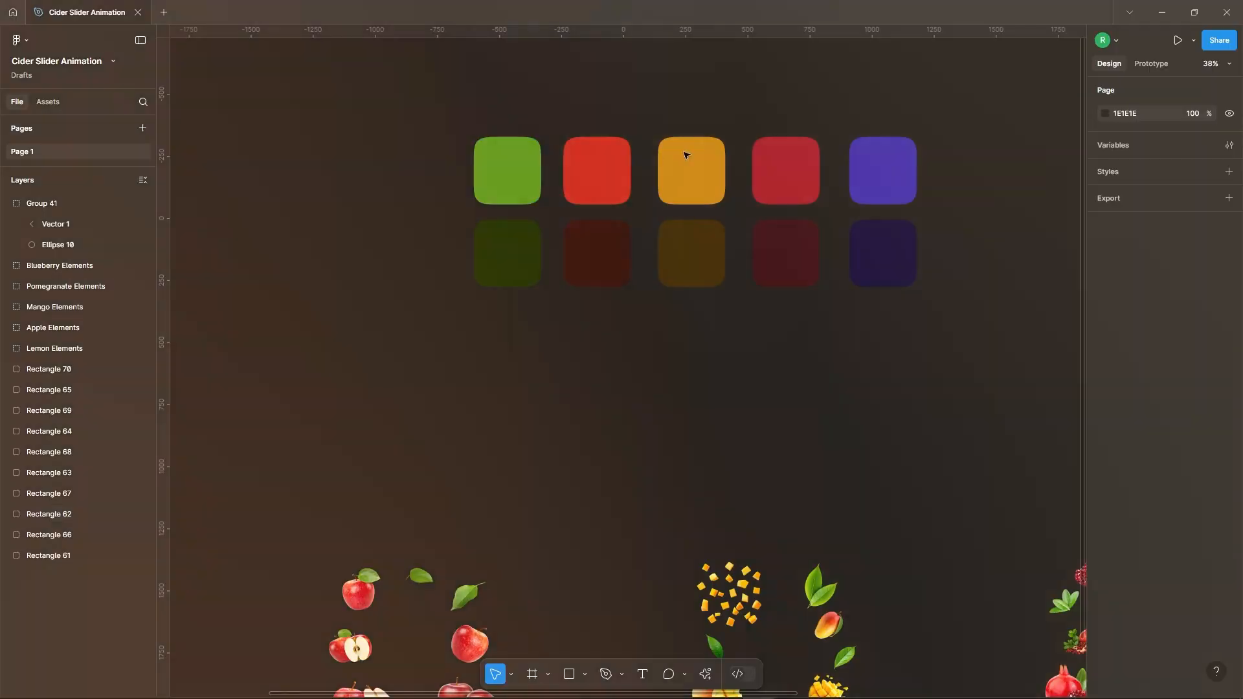
Look over the prepared colour swatches, the five fruit element groups and the round arrow button on the canvas.
scroll(679, 349, down, 5)
scroll(550, 319, down, 3)
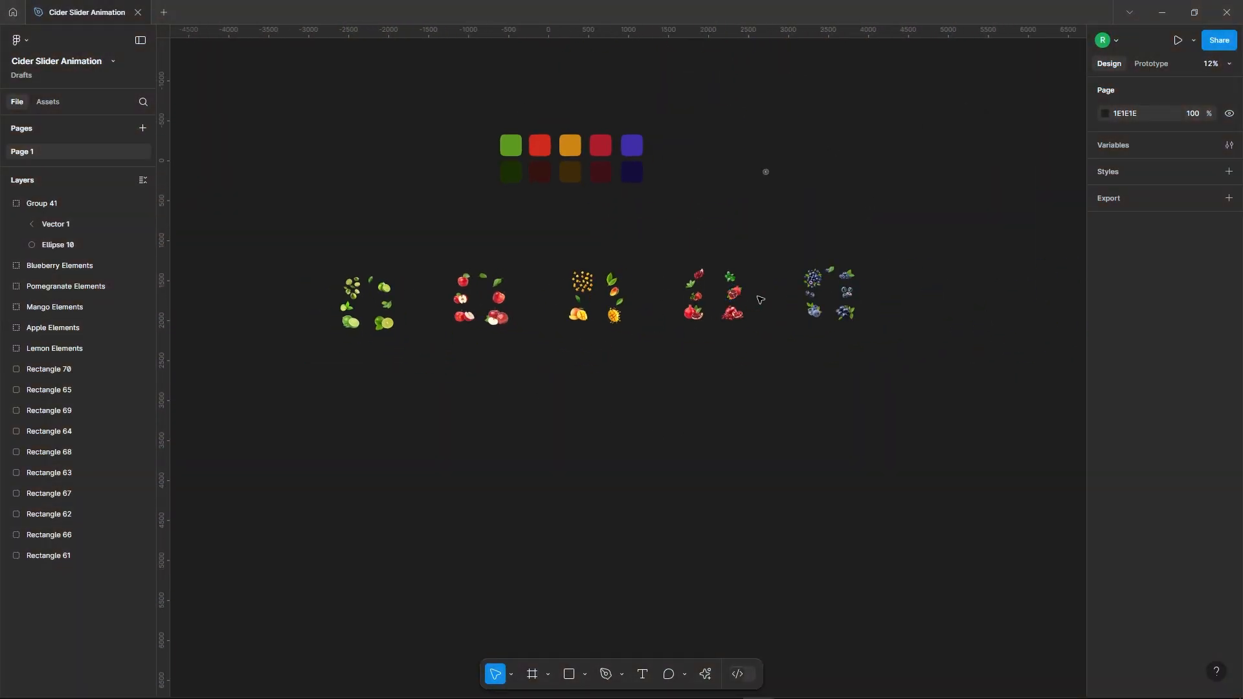
scroll(460, 350, up, 5)
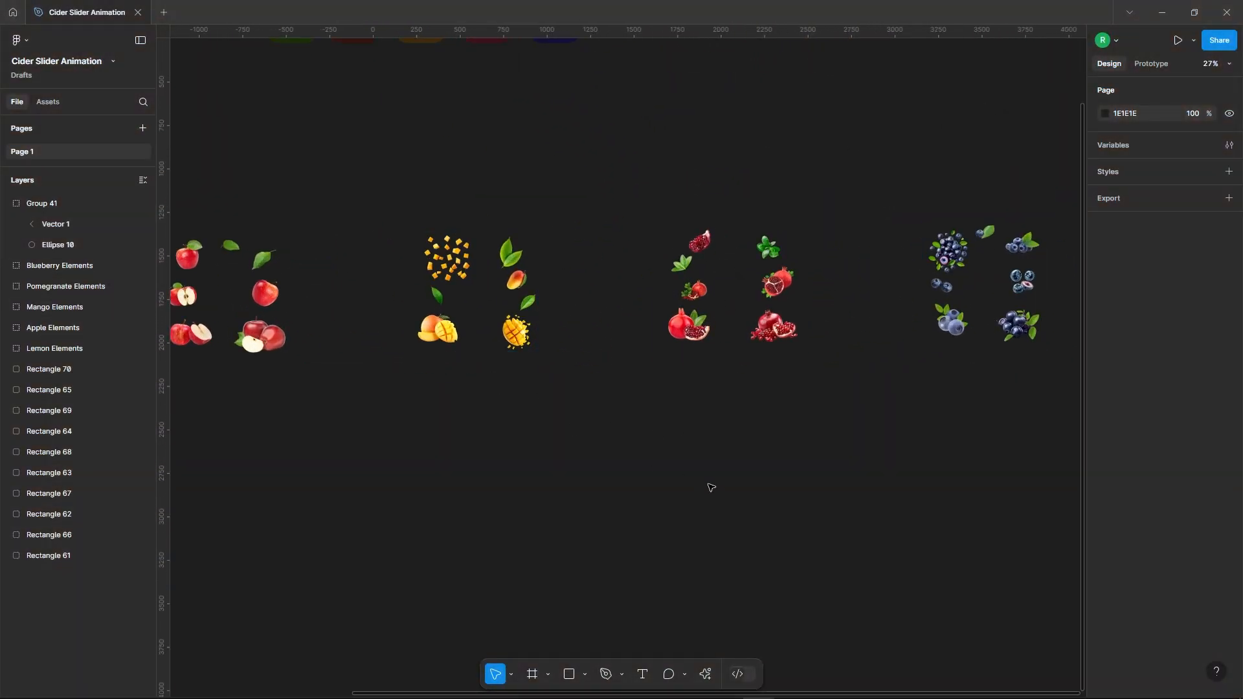
scroll(646, 289, up, 3)
scroll(871, 211, up, 5)
click(787, 238)
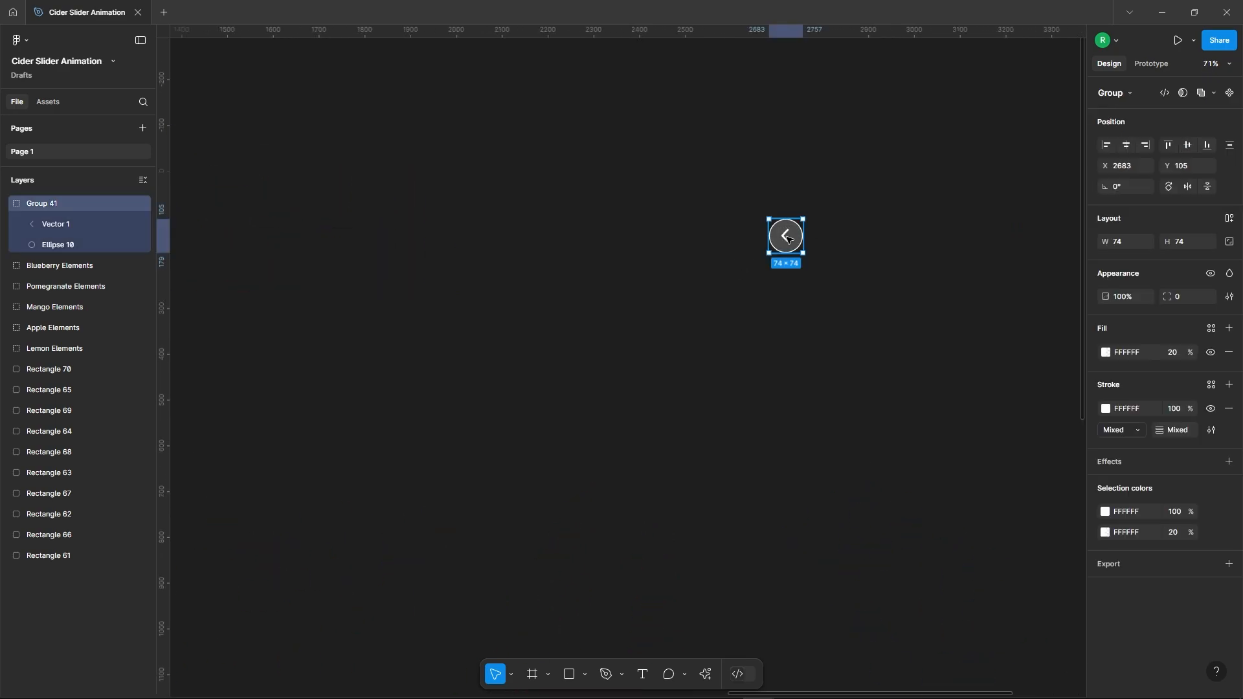
click(783, 343)
scroll(804, 225, down, 10)
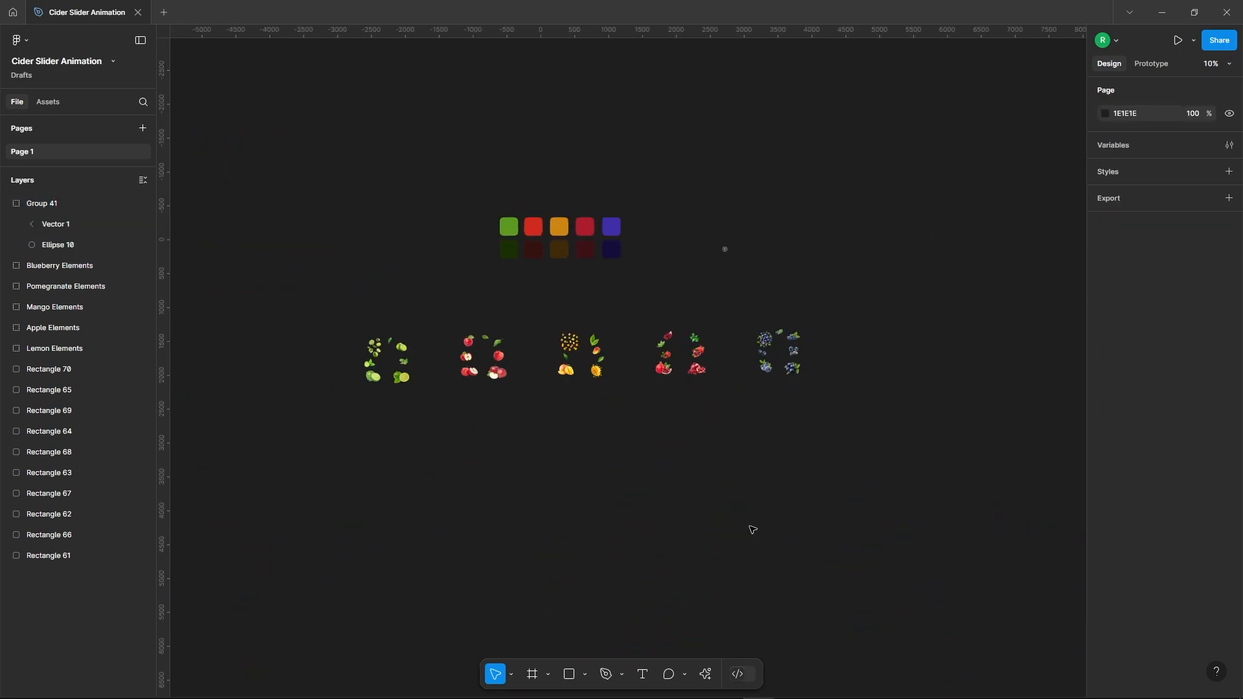
Create a Desktop preset frame of 1440 × 1024 and place it beside the colour swatches.
click(533, 673)
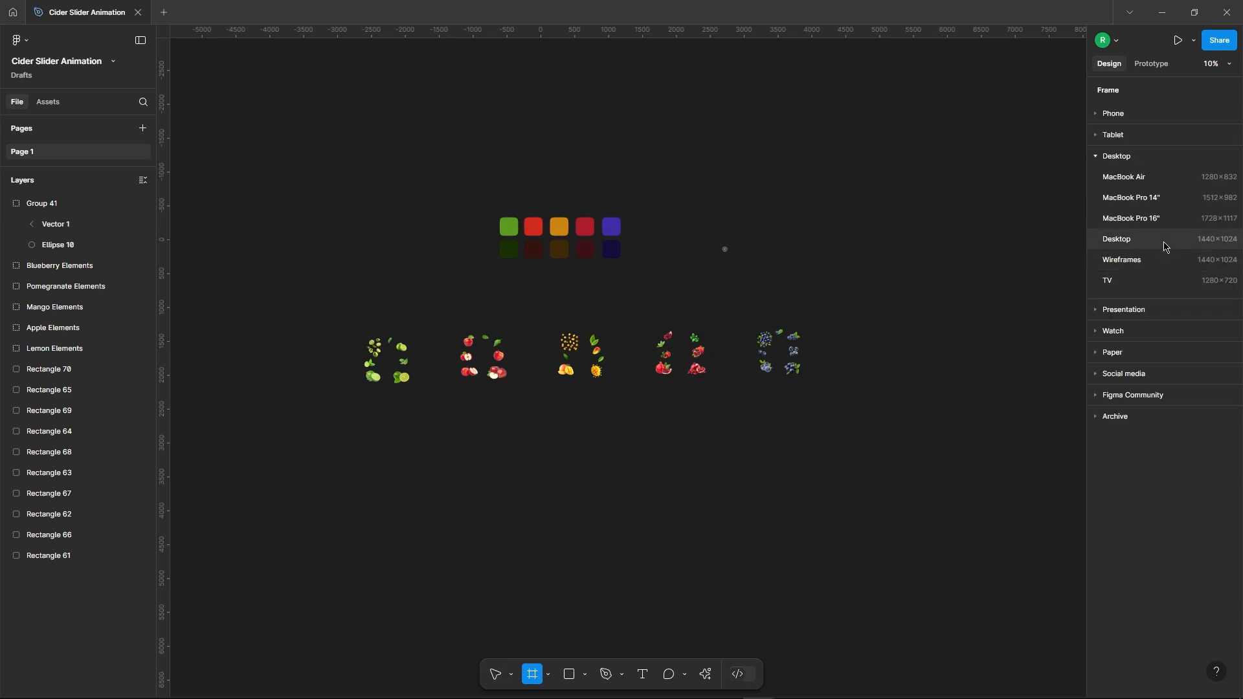
click(1126, 241)
drag(786, 350, 752, 212)
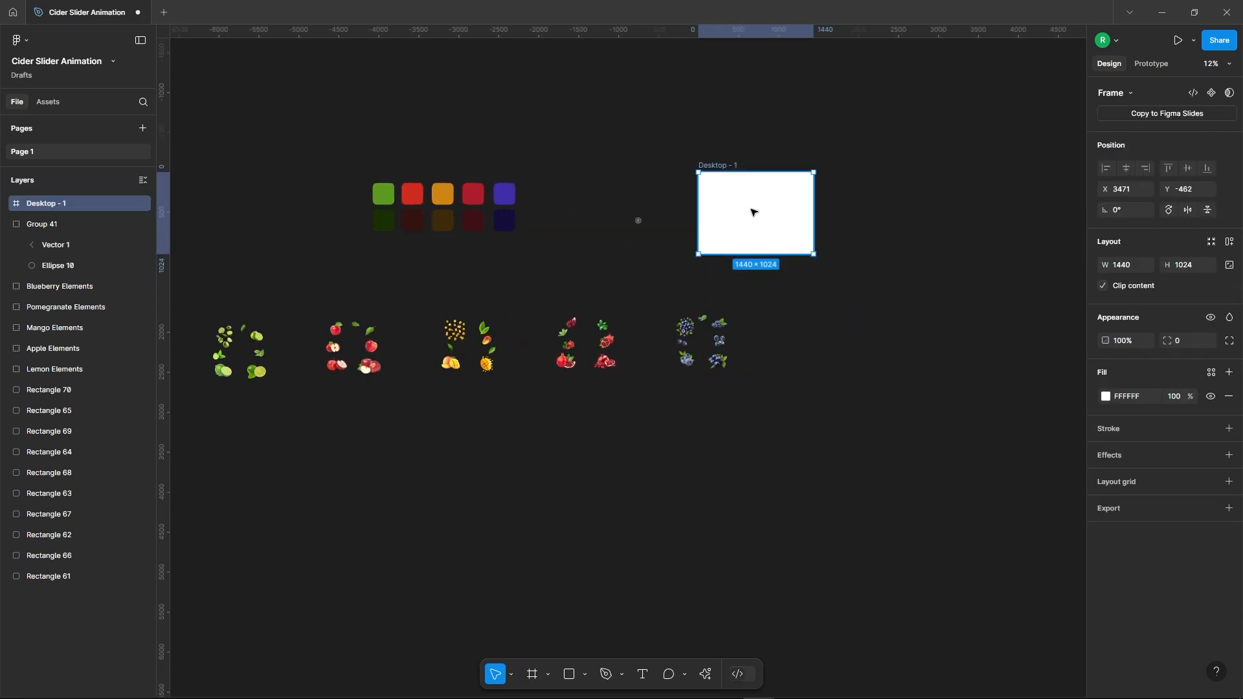
Move the round arrow button above the swatches and reposition the Desktop frame at about X 2167, Y -506.
drag(641, 222, 455, 110)
click(517, 129)
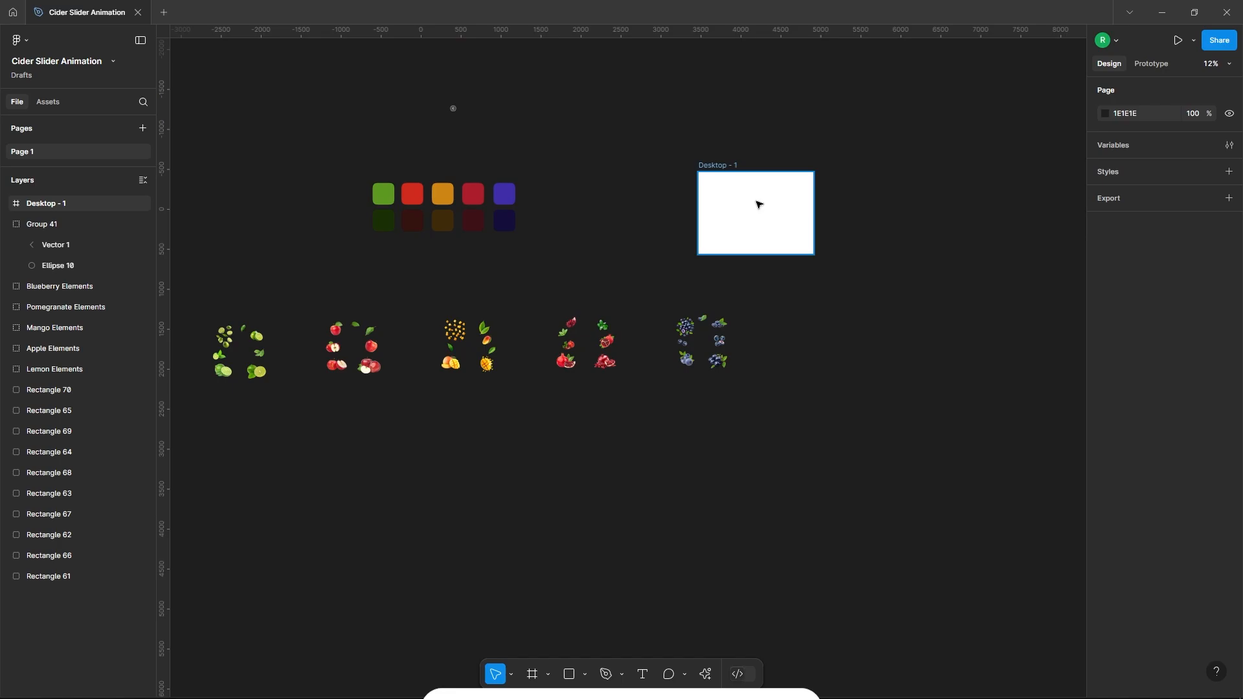
drag(757, 202, 654, 198)
click(656, 139)
Fill the Desktop frame with the bright green 5C9920 sampled from the first swatch.
scroll(655, 139, up, 1)
scroll(655, 149, up, 5)
click(660, 252)
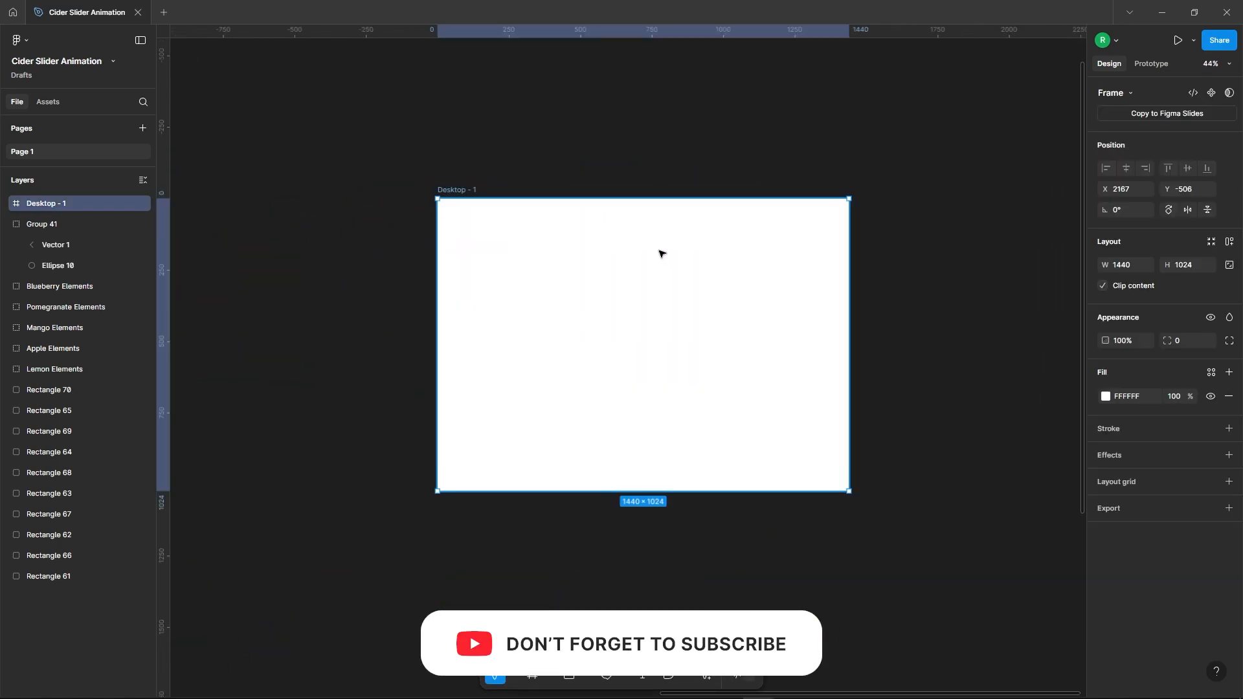
scroll(893, 227, down, 3)
click(1105, 397)
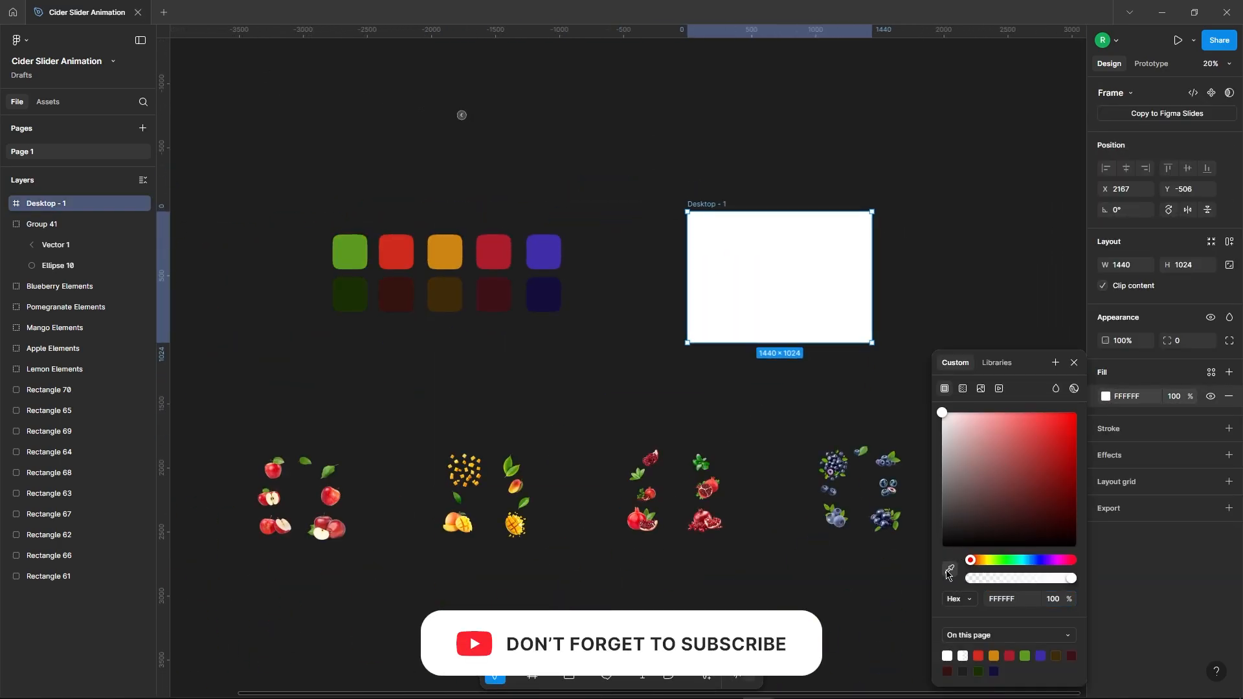
click(946, 572)
click(349, 253)
scroll(798, 256, up, 4)
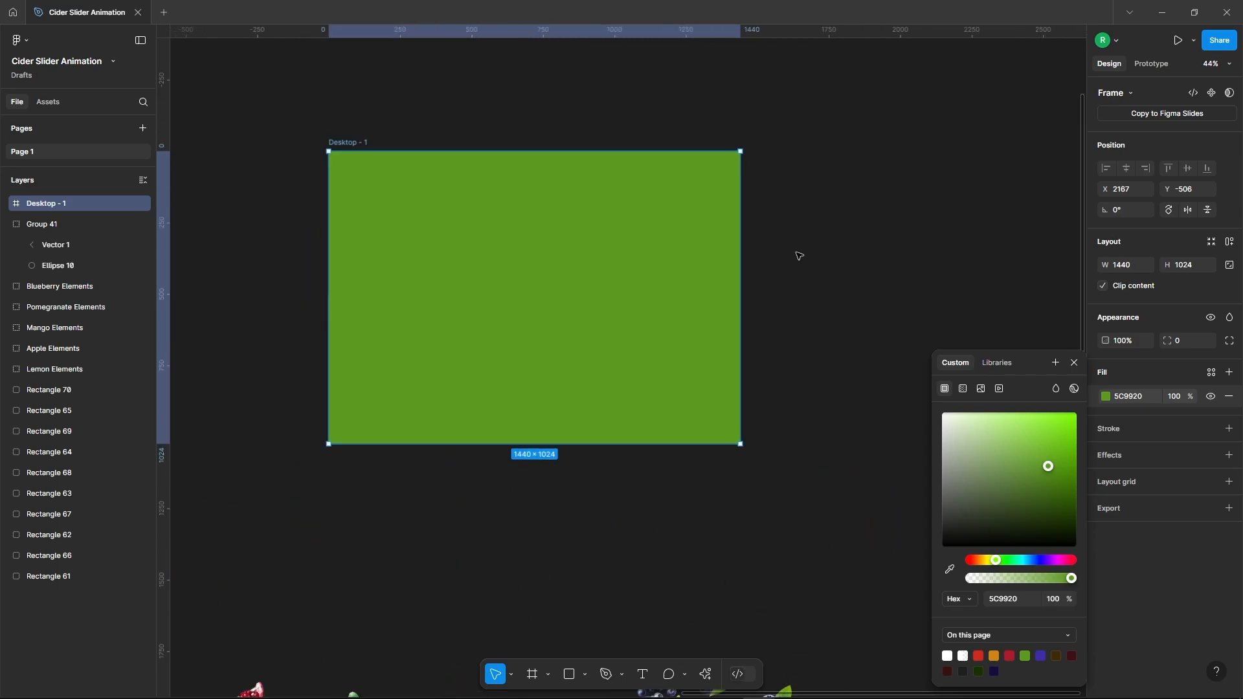
click(798, 255)
Draw a circle about 894 × 894 in the green frame and centre it horizontally and vertically.
click(585, 673)
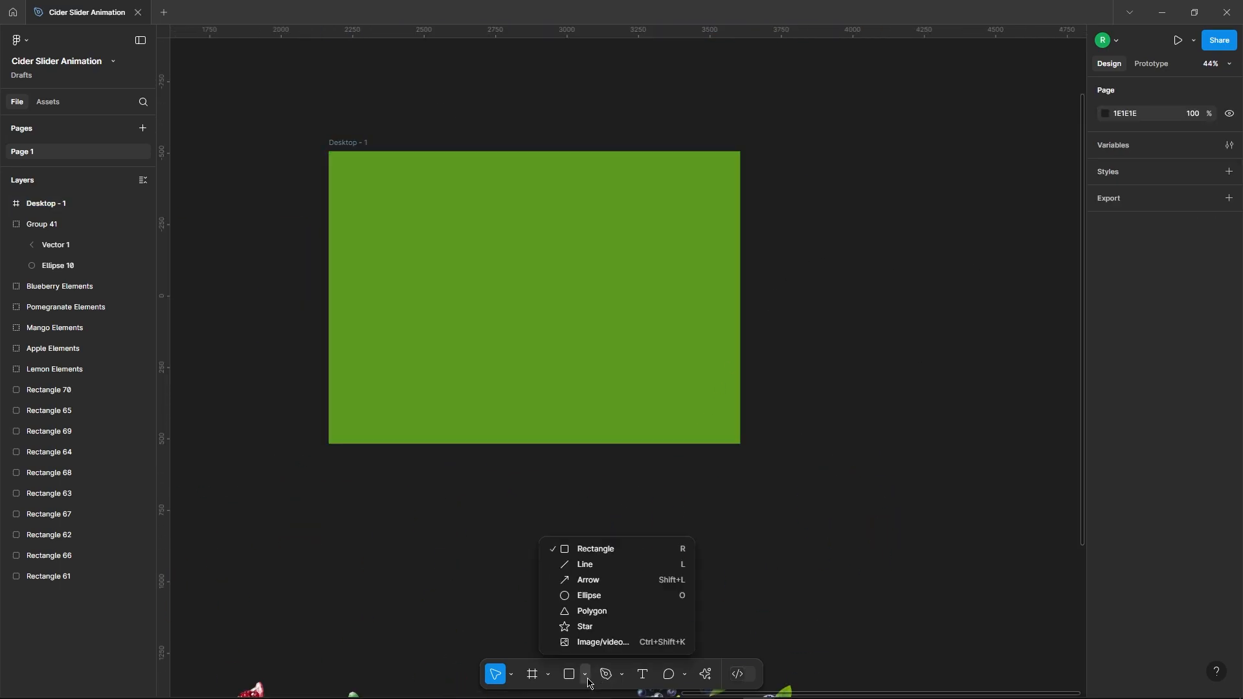
click(583, 591)
drag(458, 203, 676, 448)
key(alt+h)
key(alt+v)
drag(661, 284, 662, 281)
Change the circle's fill colour to white FFFFFF.
click(1106, 395)
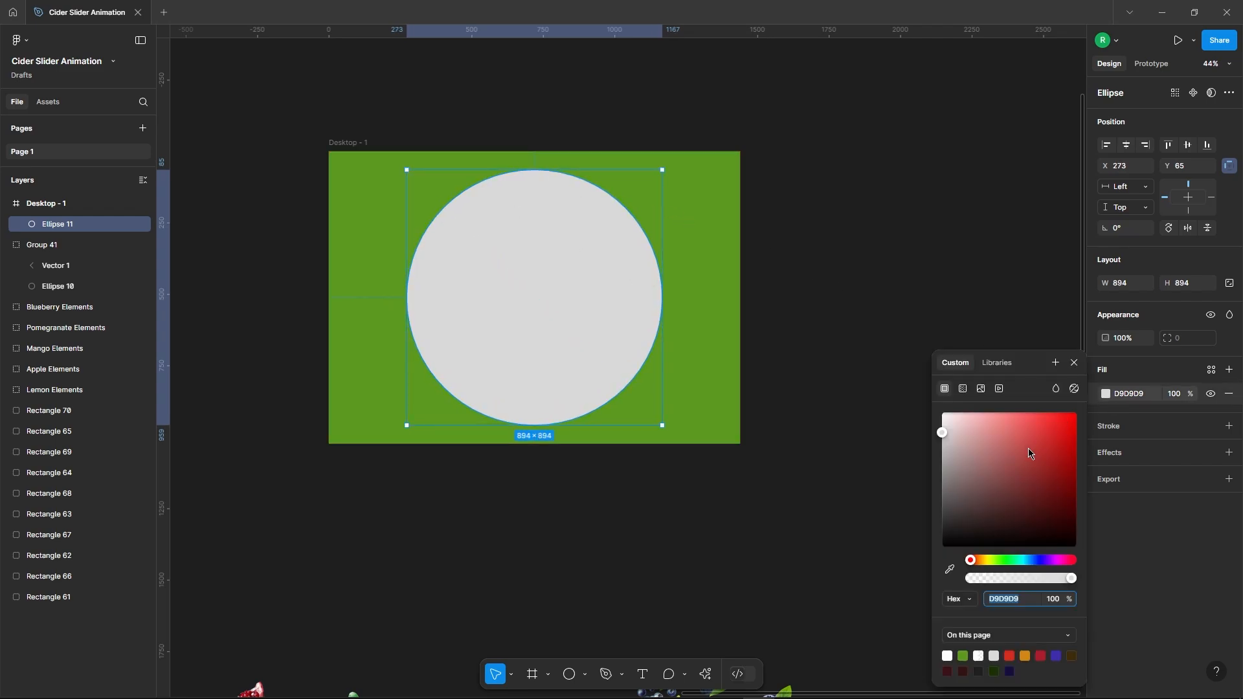
drag(1030, 453, 936, 407)
click(1075, 363)
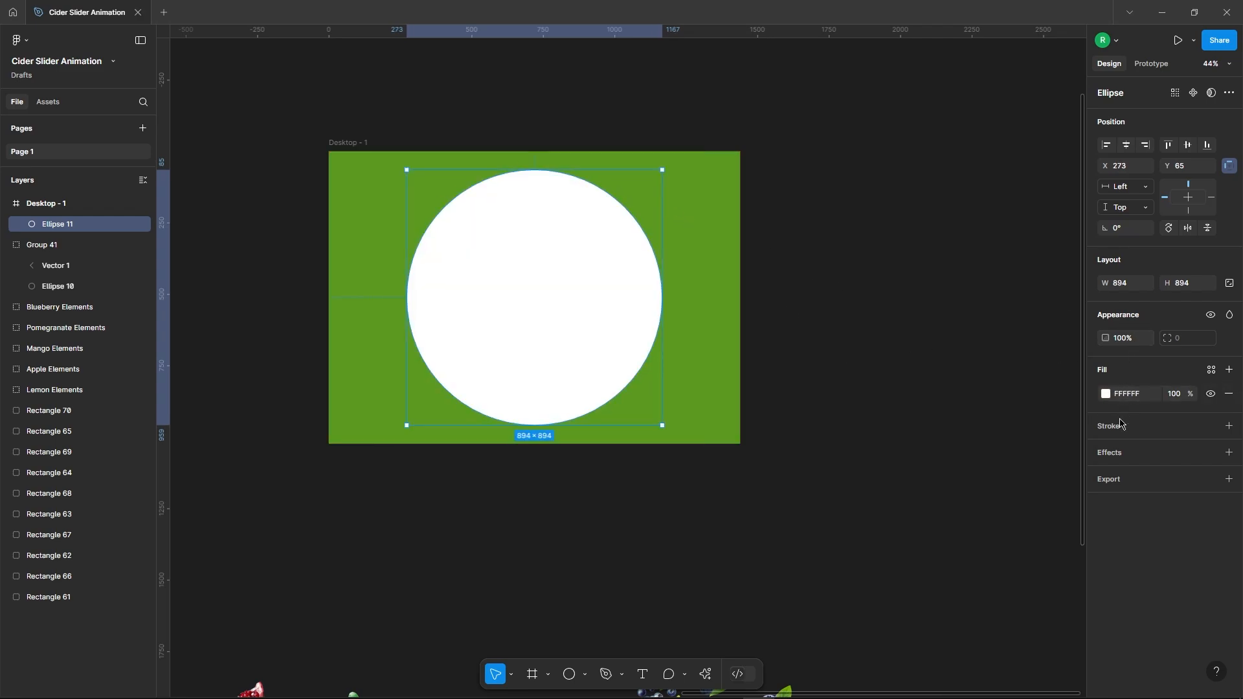
Add a Layer blur effect with a blur of 275 to the white circle.
click(1144, 459)
click(1156, 477)
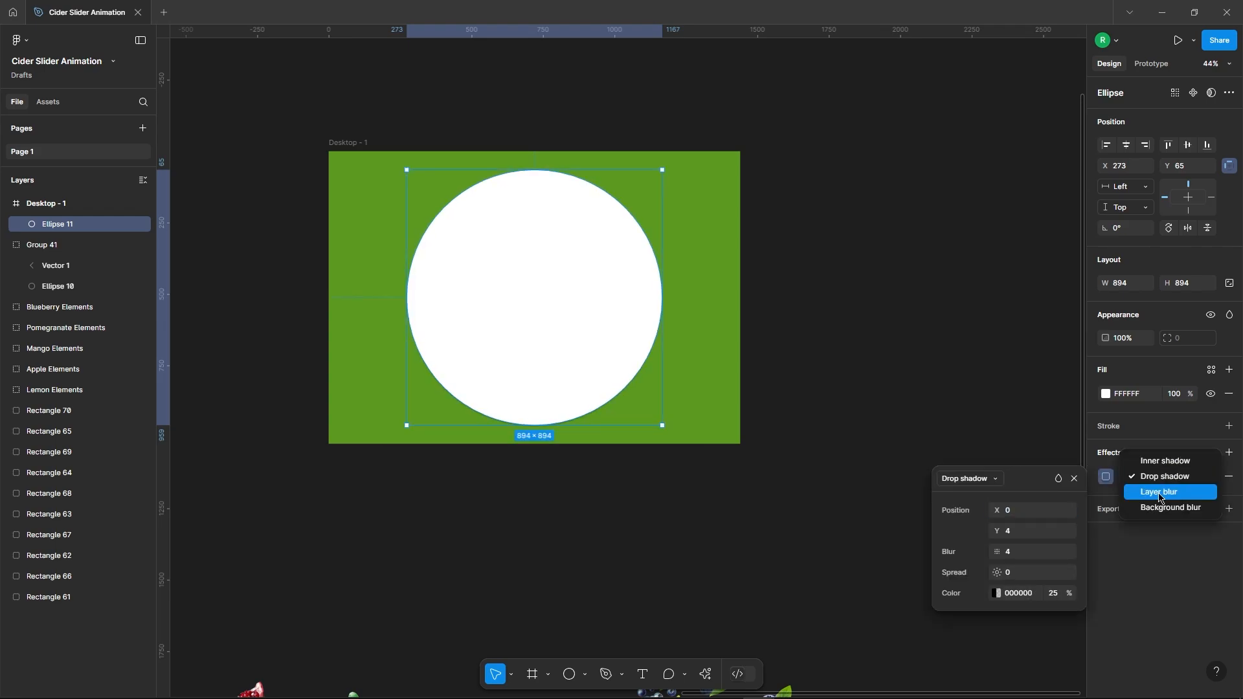
click(1143, 495)
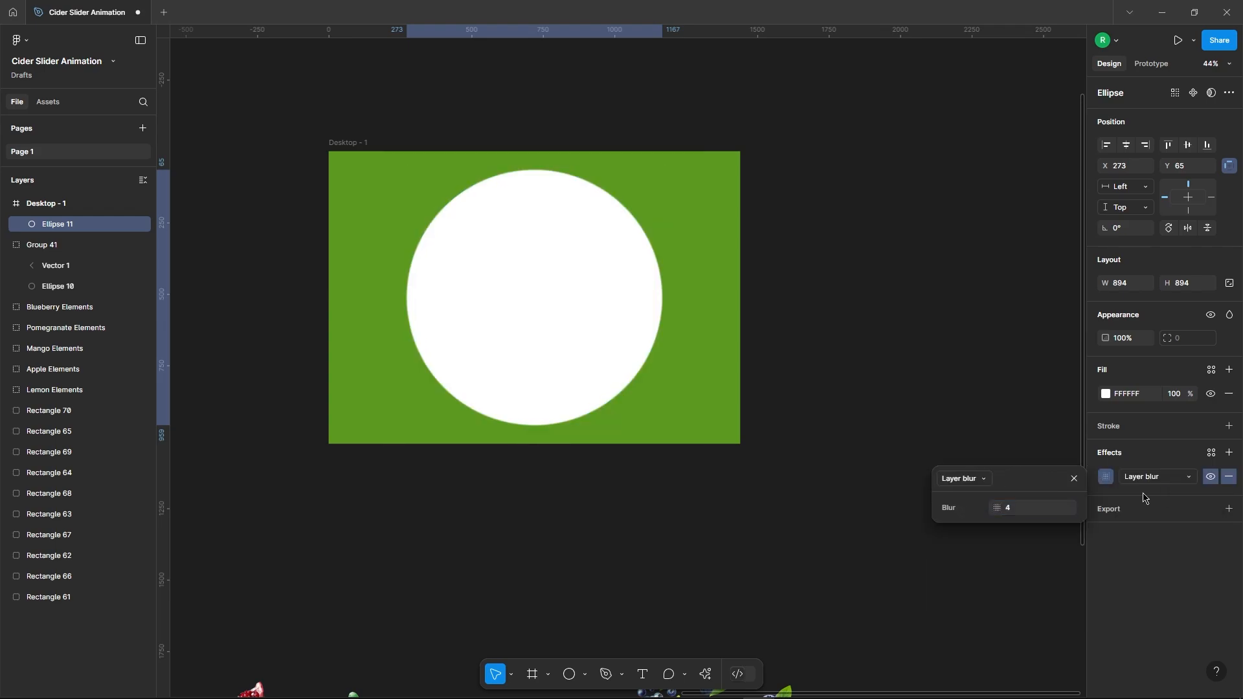
click(1041, 514)
text(275)
key(Return)
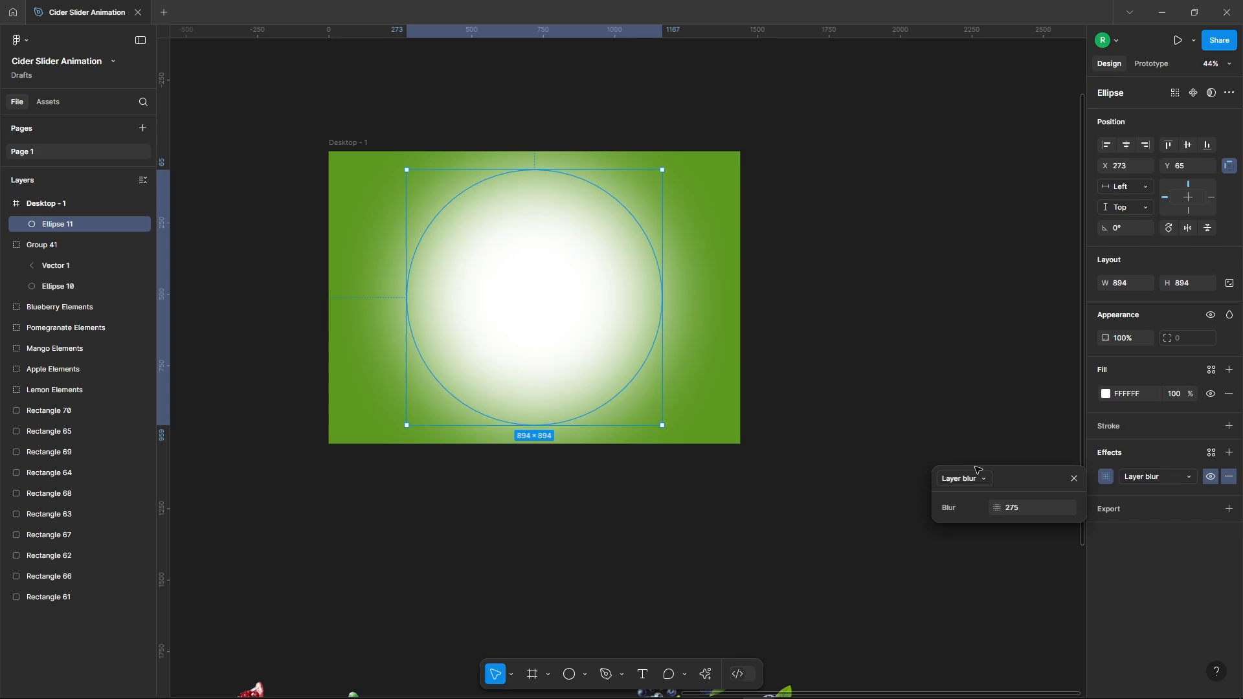
click(1073, 480)
Set the blurred circle's blend mode to Soft light and lock its layer.
click(1229, 316)
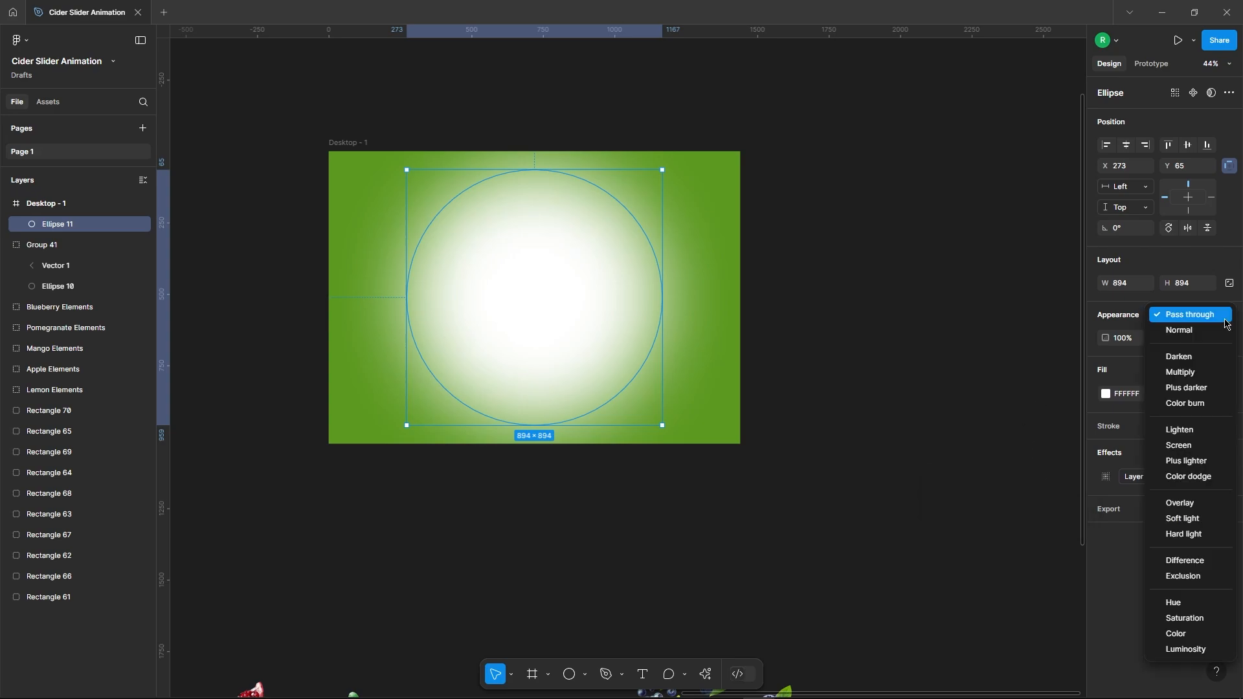
click(1112, 516)
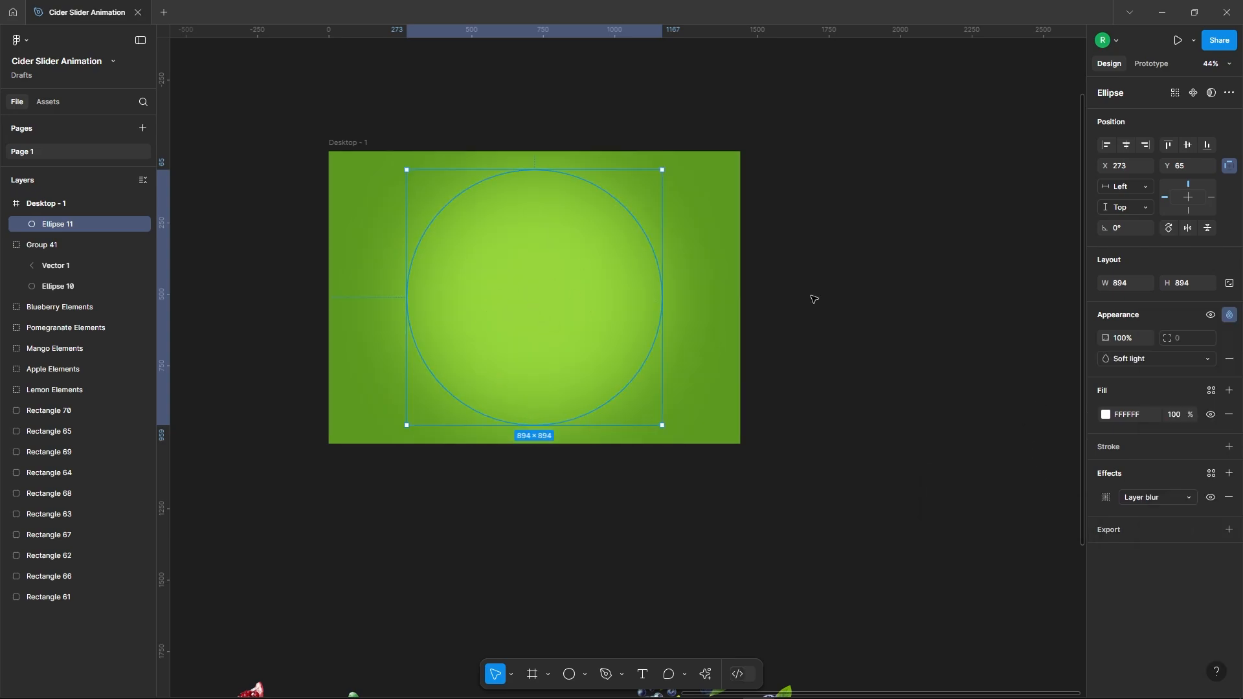
click(813, 299)
click(554, 295)
click(871, 311)
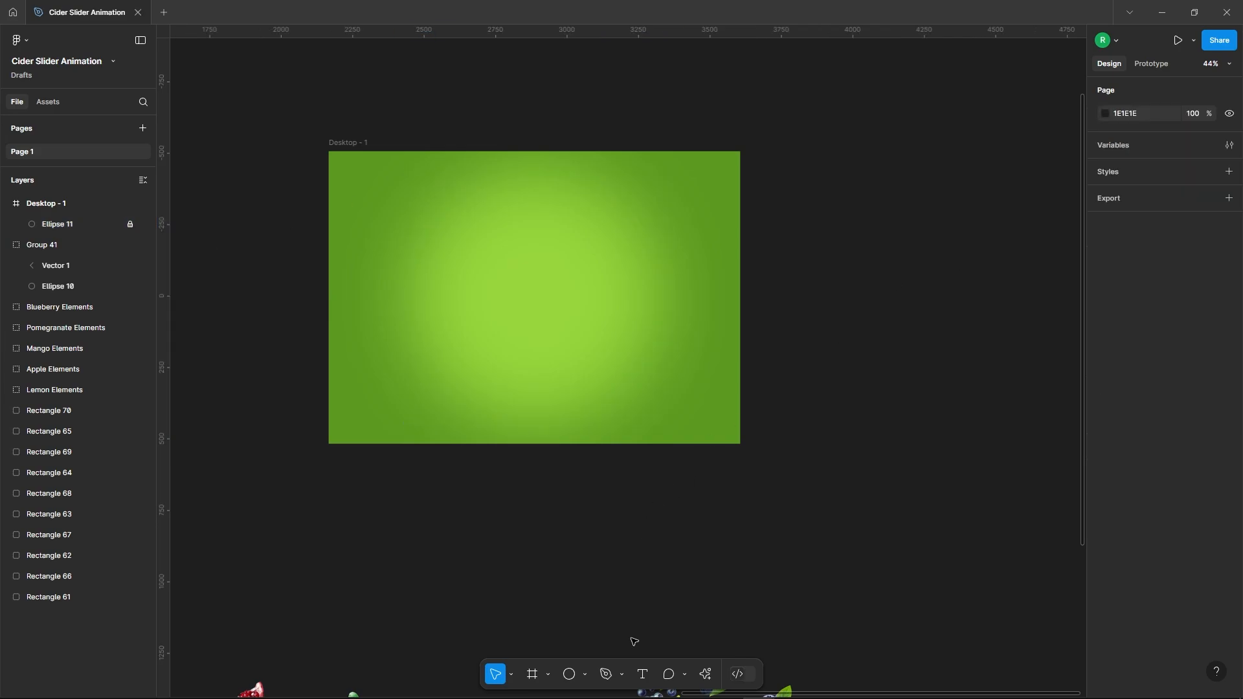
Add the text "Taste The" at font size 250 and move it fully inside the frame at about X 180.
click(465, 274)
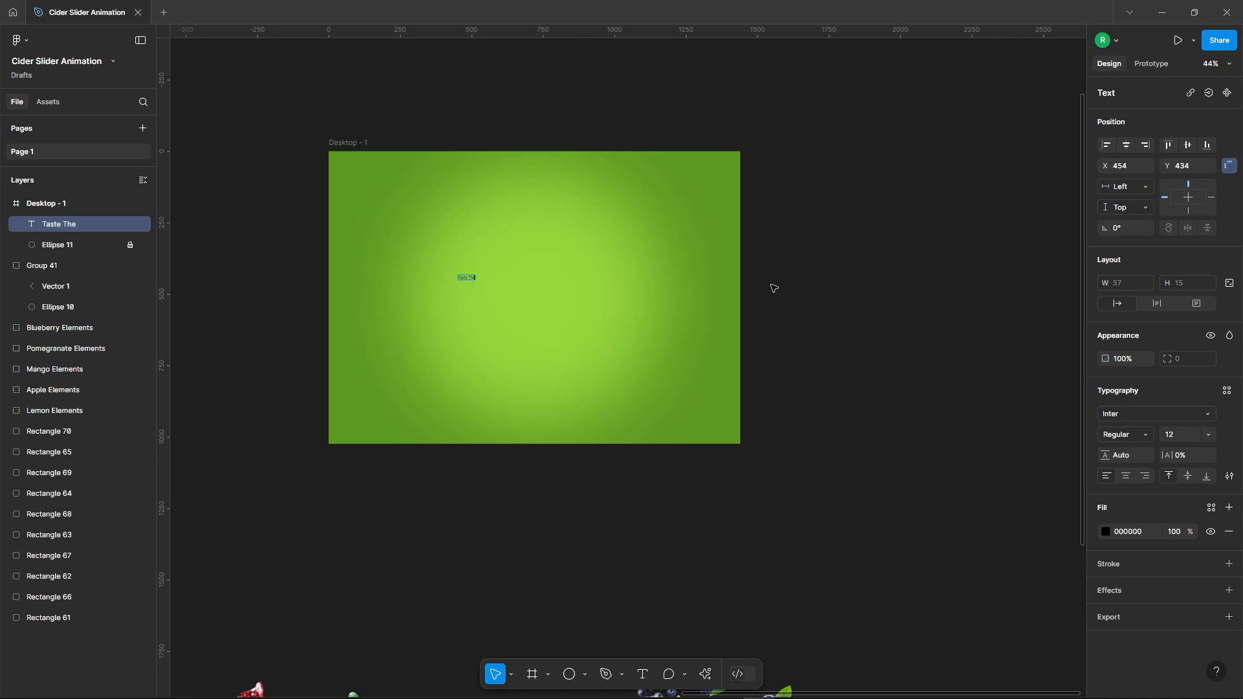
scroll(424, 280, up, 5)
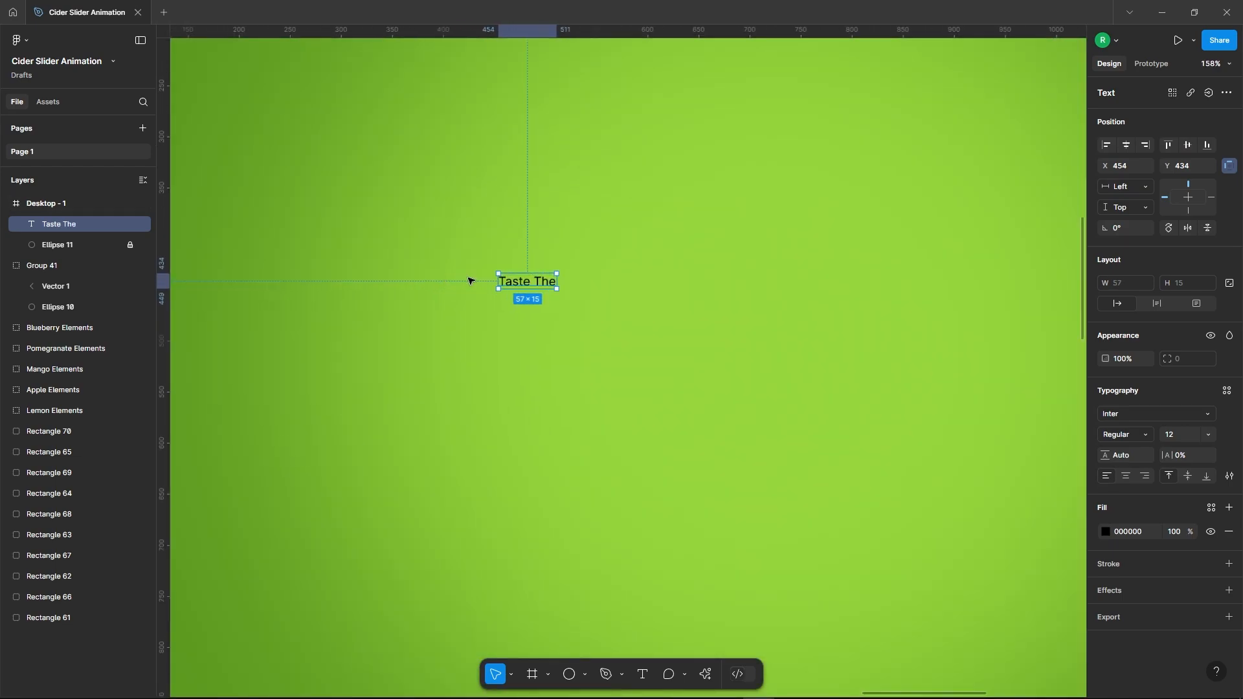
click(1185, 438)
text(250)
key(Return)
scroll(383, 285, down, 5)
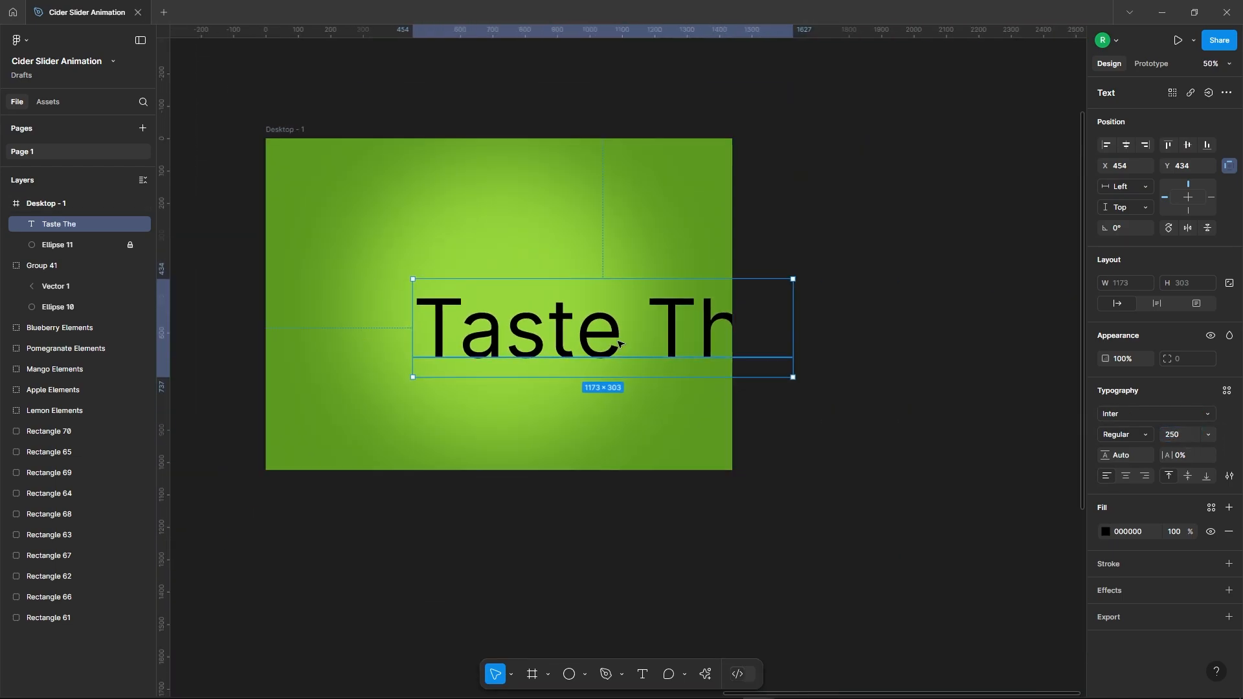
drag(627, 337, 538, 338)
Set the "Taste The" text to uppercase and change its font to Luckiest Guy.
click(1230, 477)
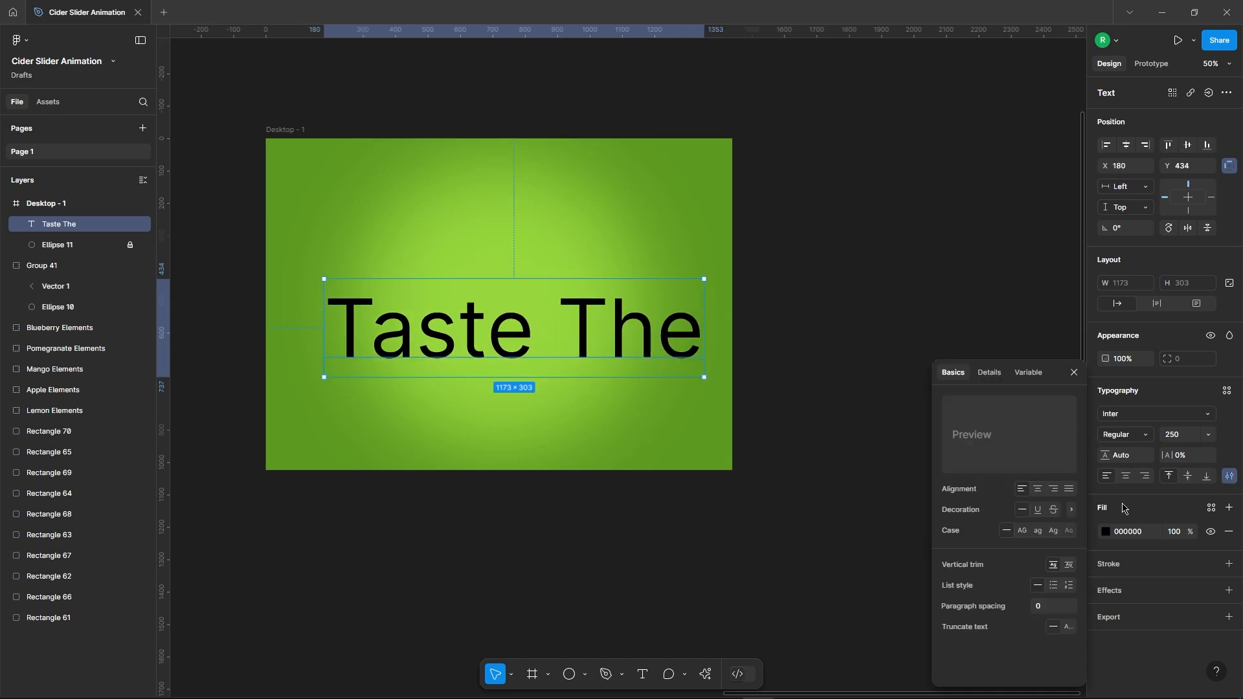
click(1021, 530)
click(1074, 373)
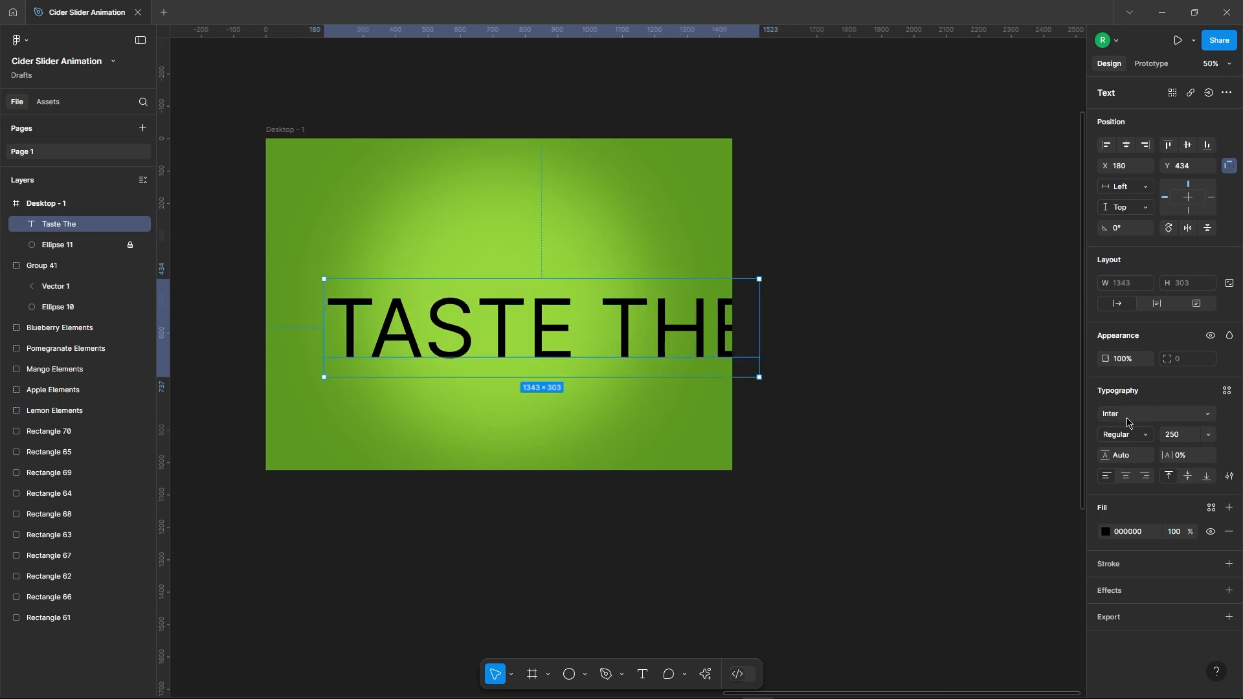
click(1127, 415)
text(luckiest)
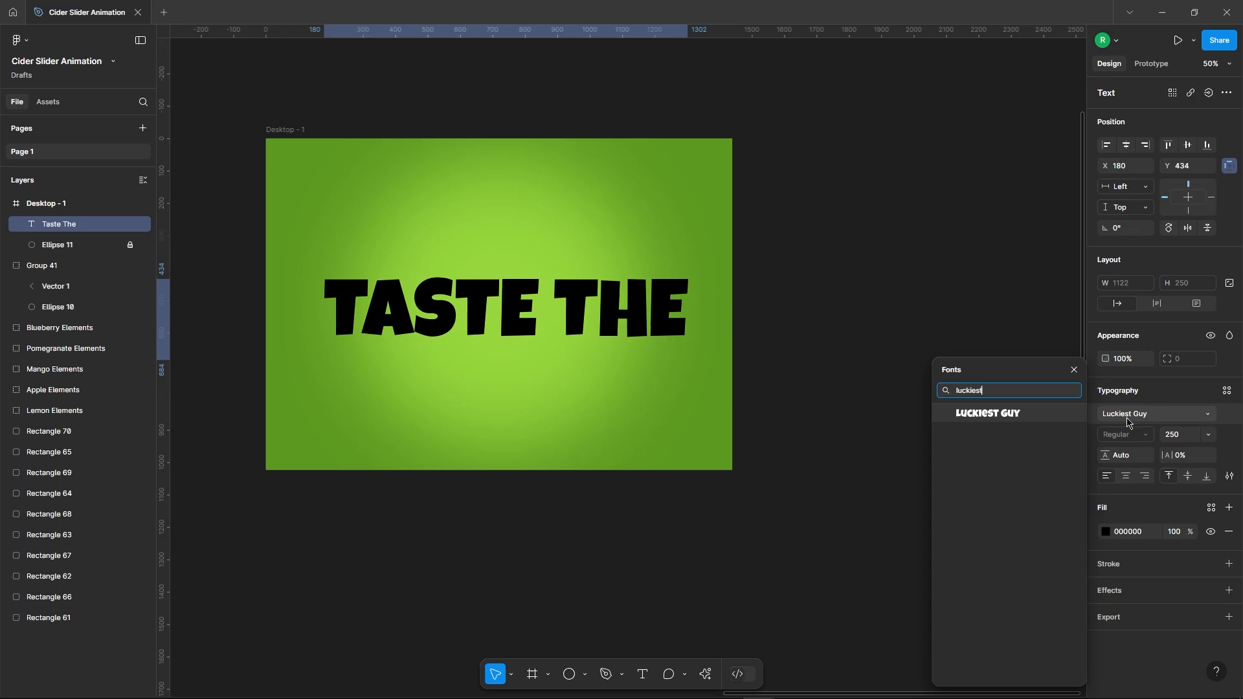
key(Return)
Fill the heading text with white FFFFFF and place it horizontally centred near the frame's upper edge at about Y 118.
click(1104, 532)
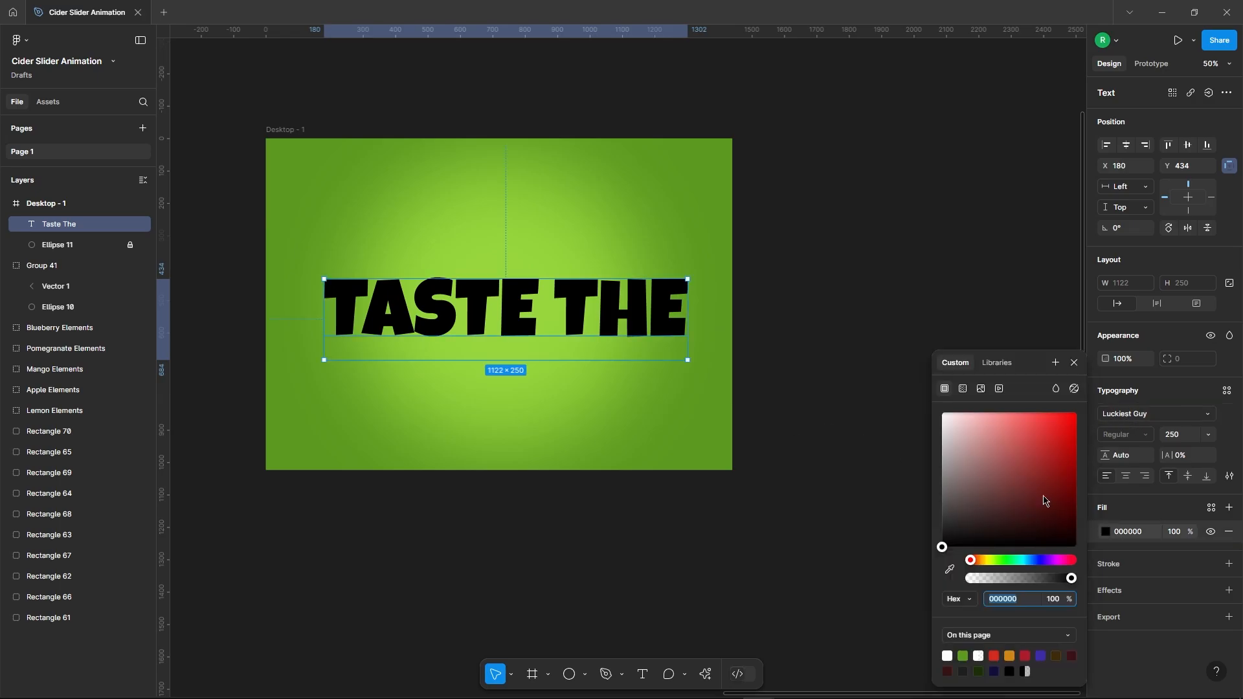
drag(1046, 502, 936, 405)
click(1076, 363)
click(898, 288)
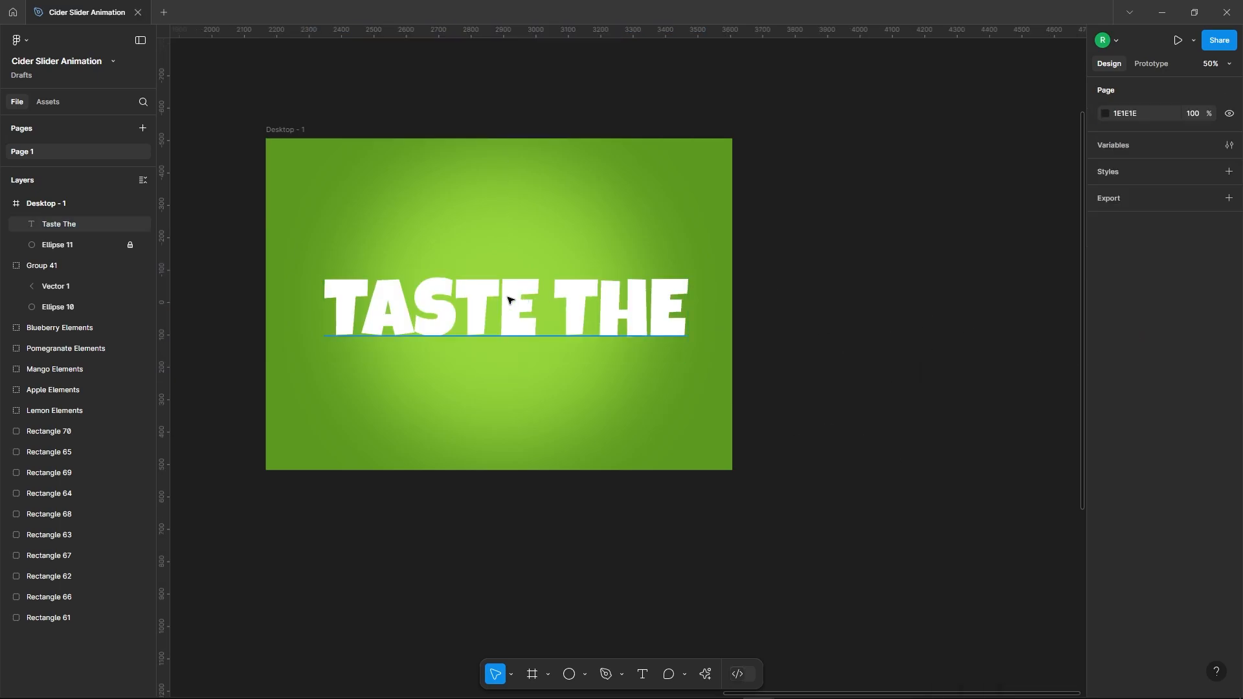
drag(510, 301, 527, 194)
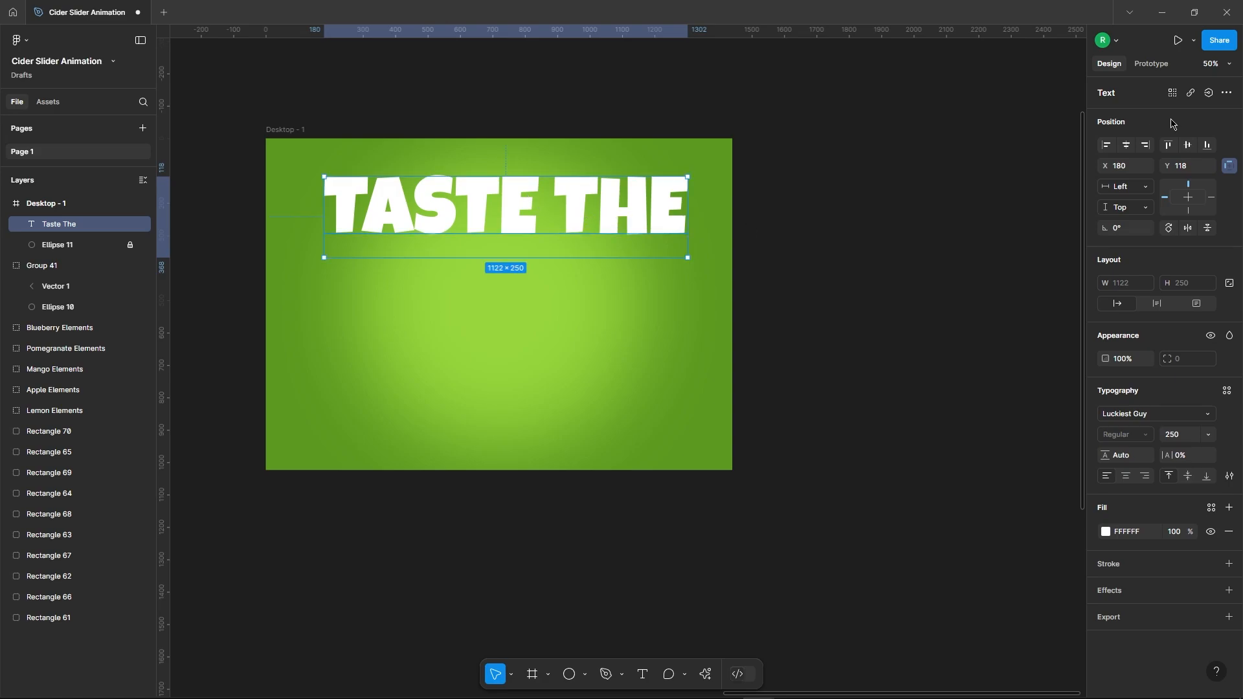
click(1127, 146)
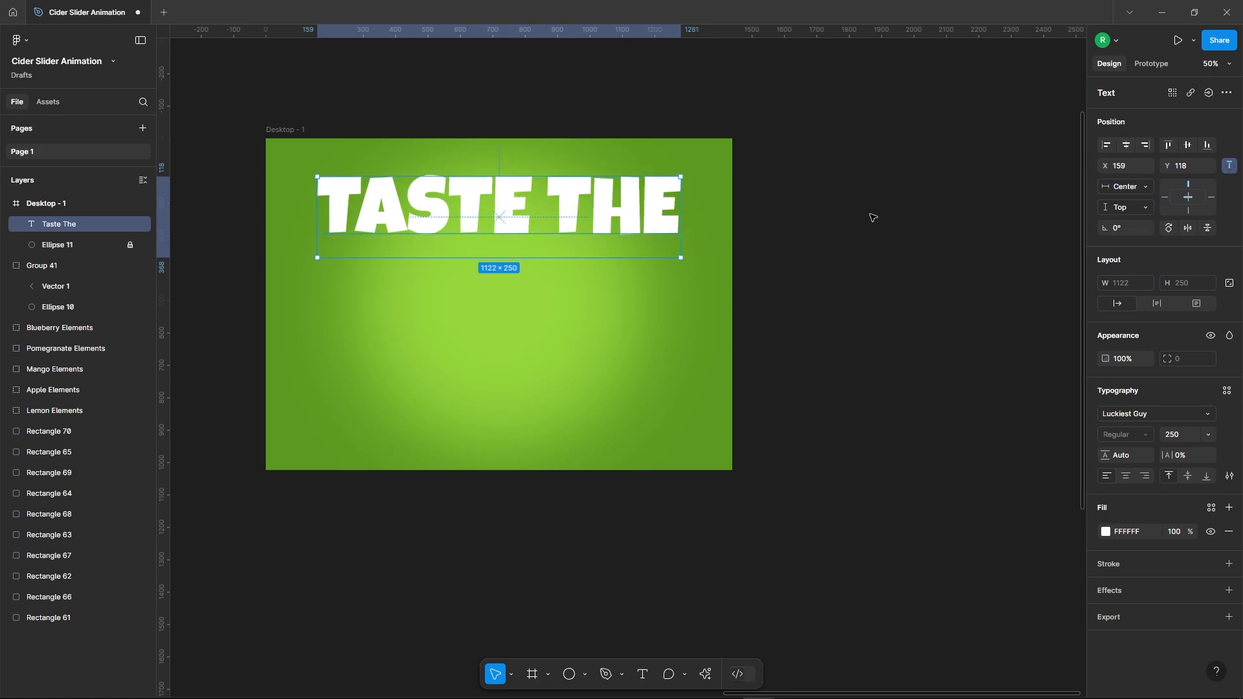
Set the heading's blend mode to Overlay and its layer opacity to 50%.
click(1228, 335)
click(1139, 518)
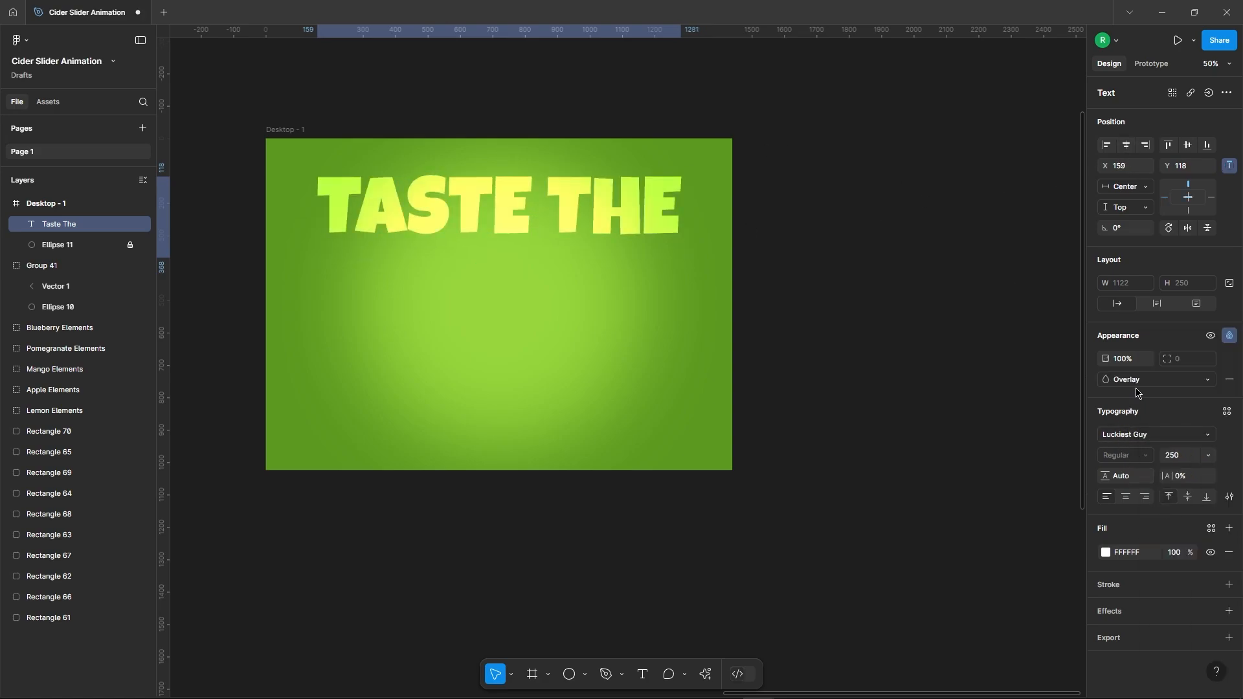
text(50)
key(Return)
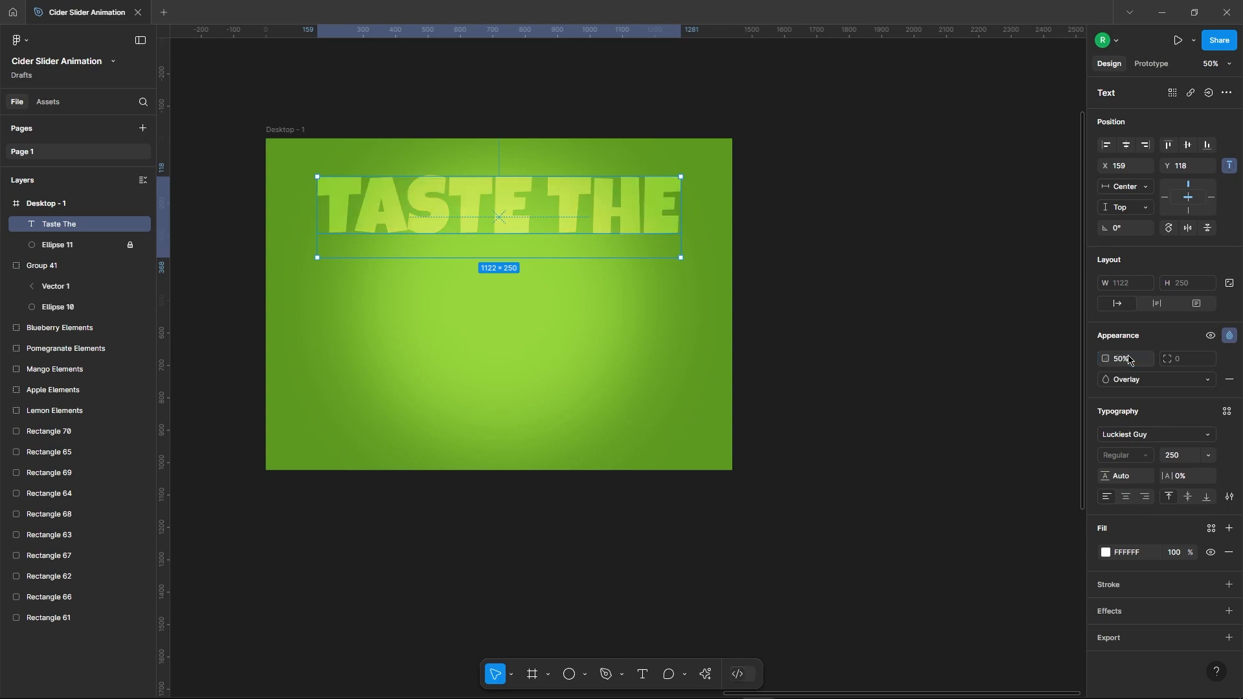
Move the heading slightly higher in the frame, to about Y 94, keeping it centred horizontally.
click(801, 189)
scroll(407, 194, up, 2)
click(613, 201)
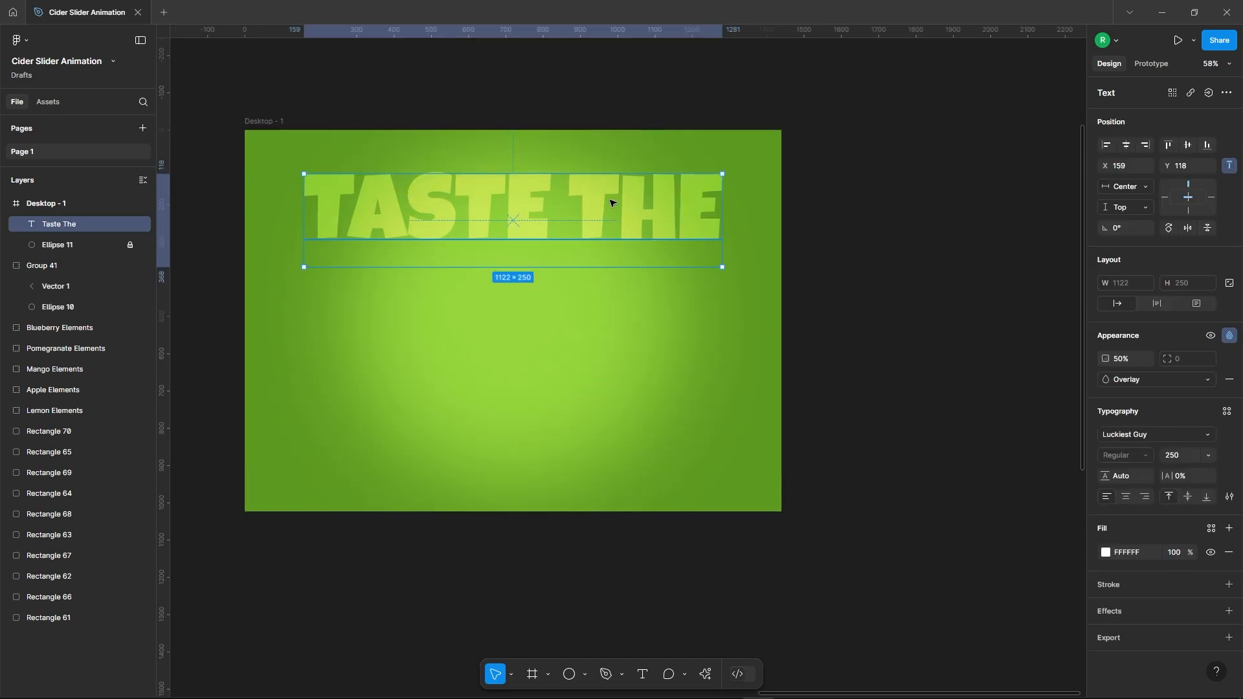
drag(612, 203, 617, 156)
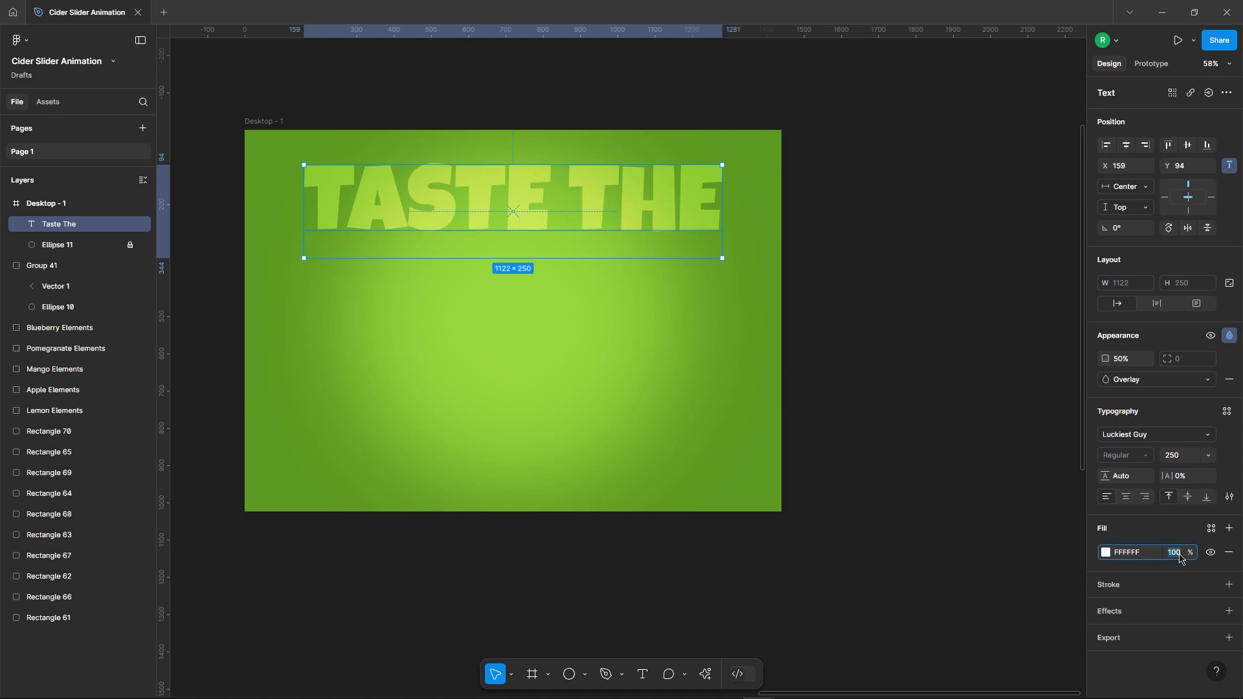
Set the heading's fill opacity to 40% and lock its layer.
key(Return)
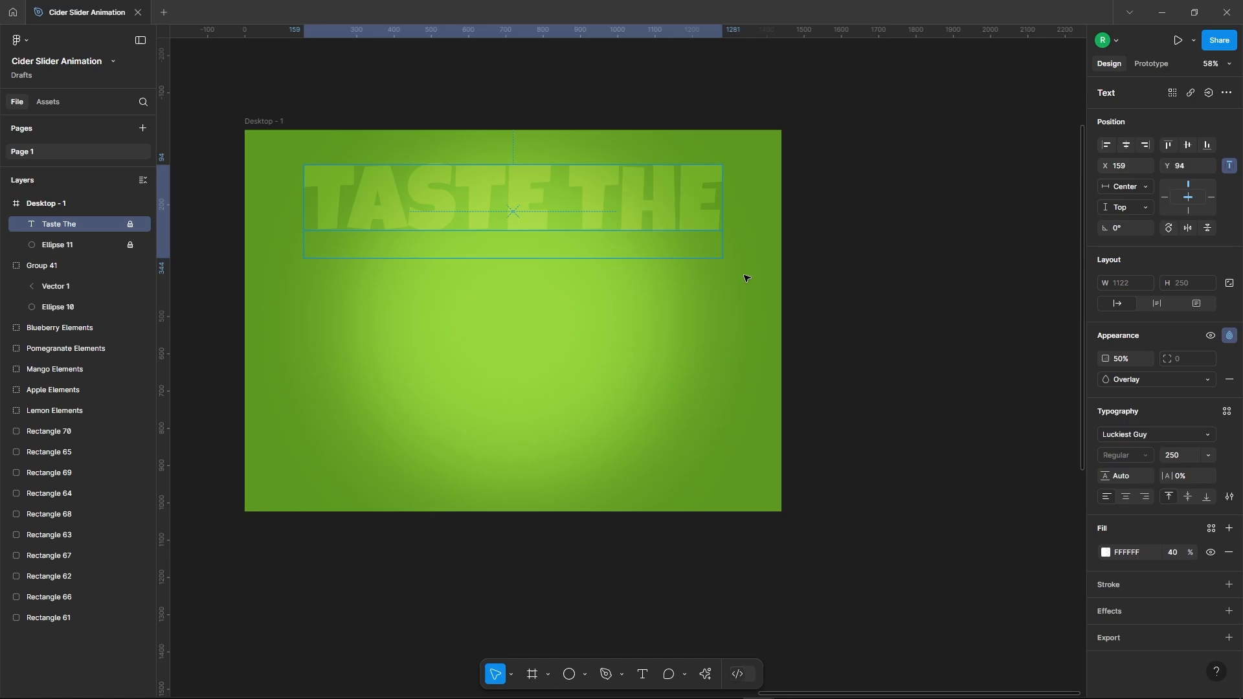
click(846, 299)
scroll(725, 216, down, 5)
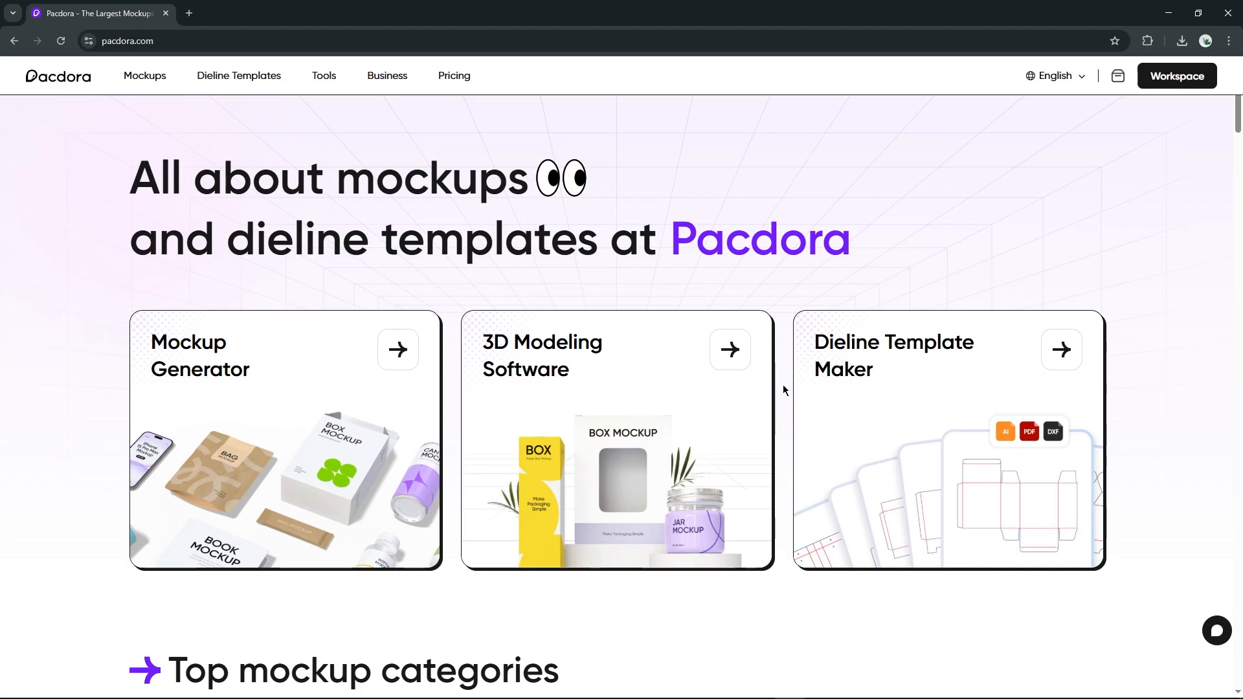
Switch to the Pacdora website and look through its top mockup categories, the full mockup library and the food packaging mockups.
scroll(782, 387, down, 5)
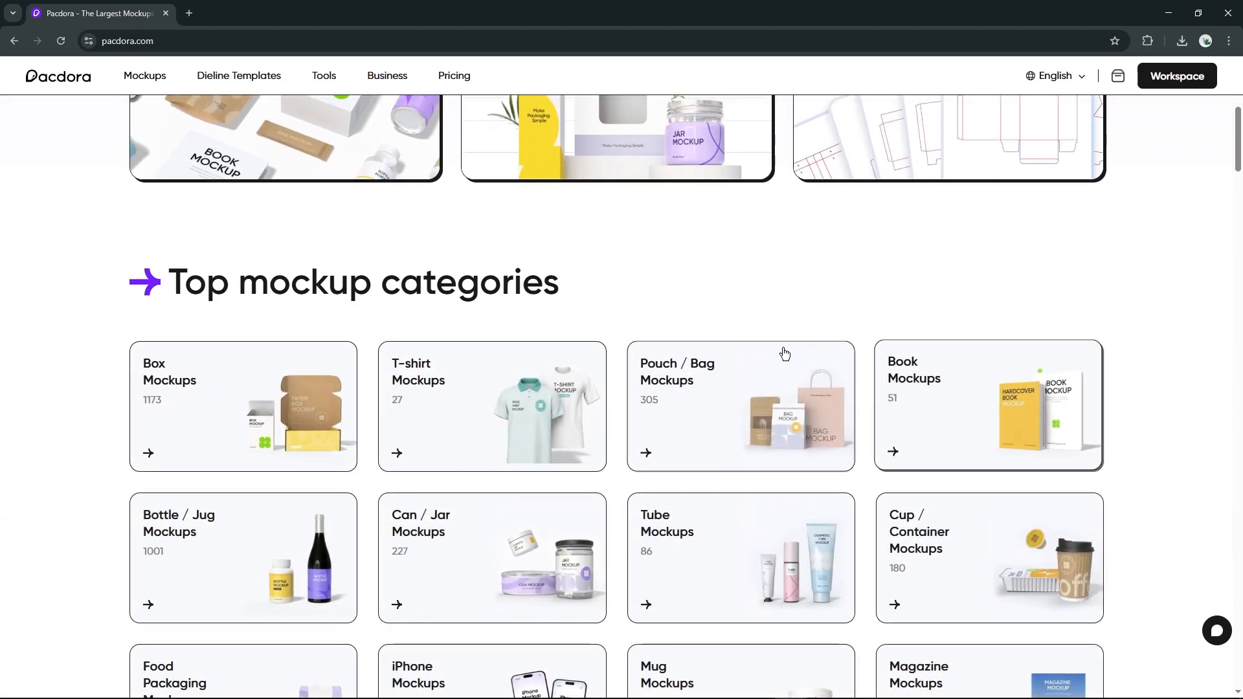
scroll(785, 353, down, 2)
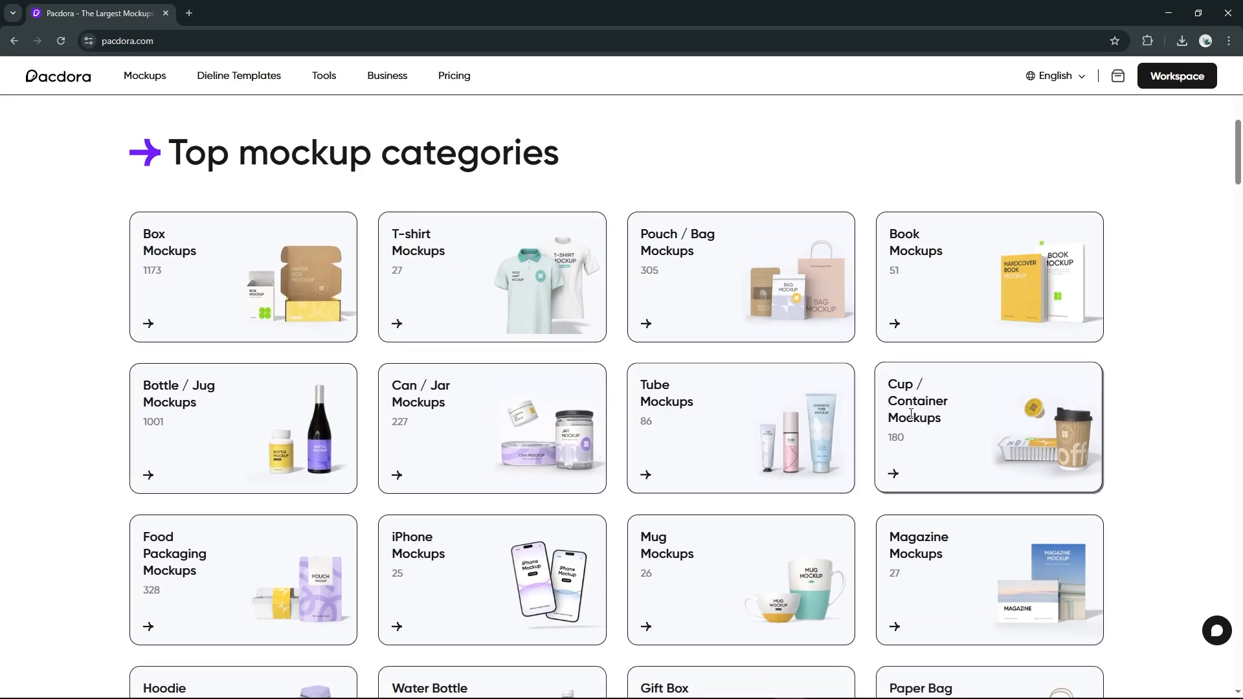
scroll(633, 383, down, 2)
scroll(537, 369, down, 1)
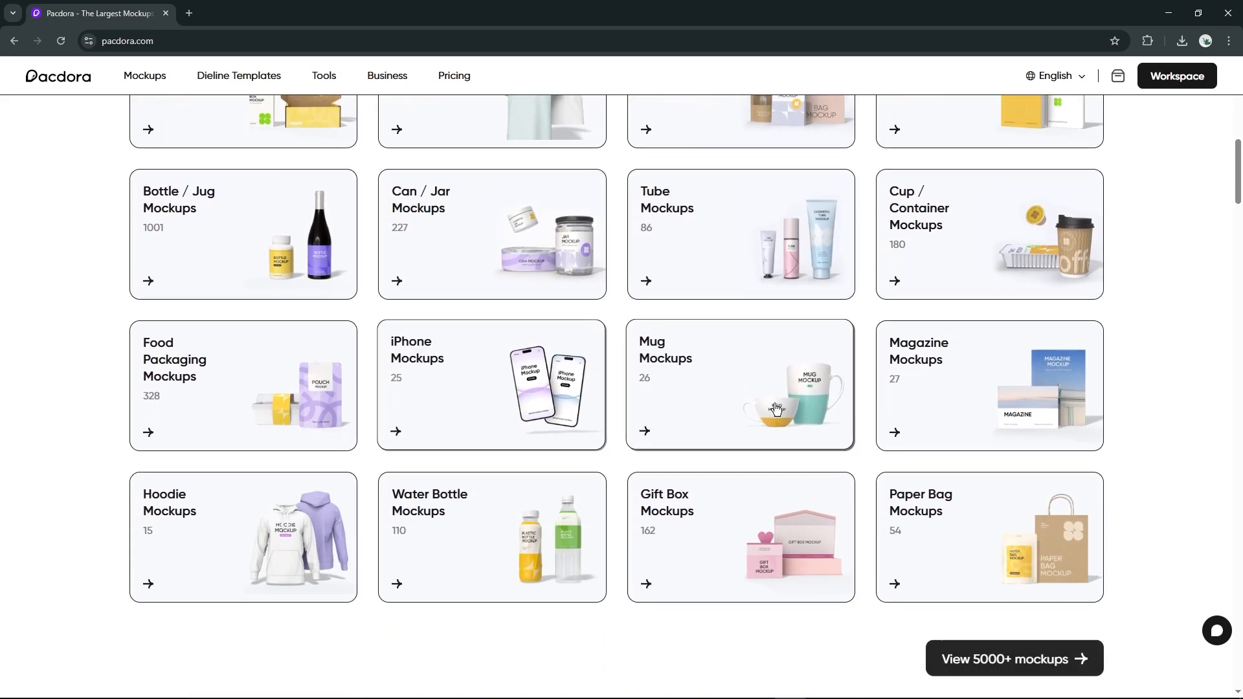
scroll(411, 391, down, 3)
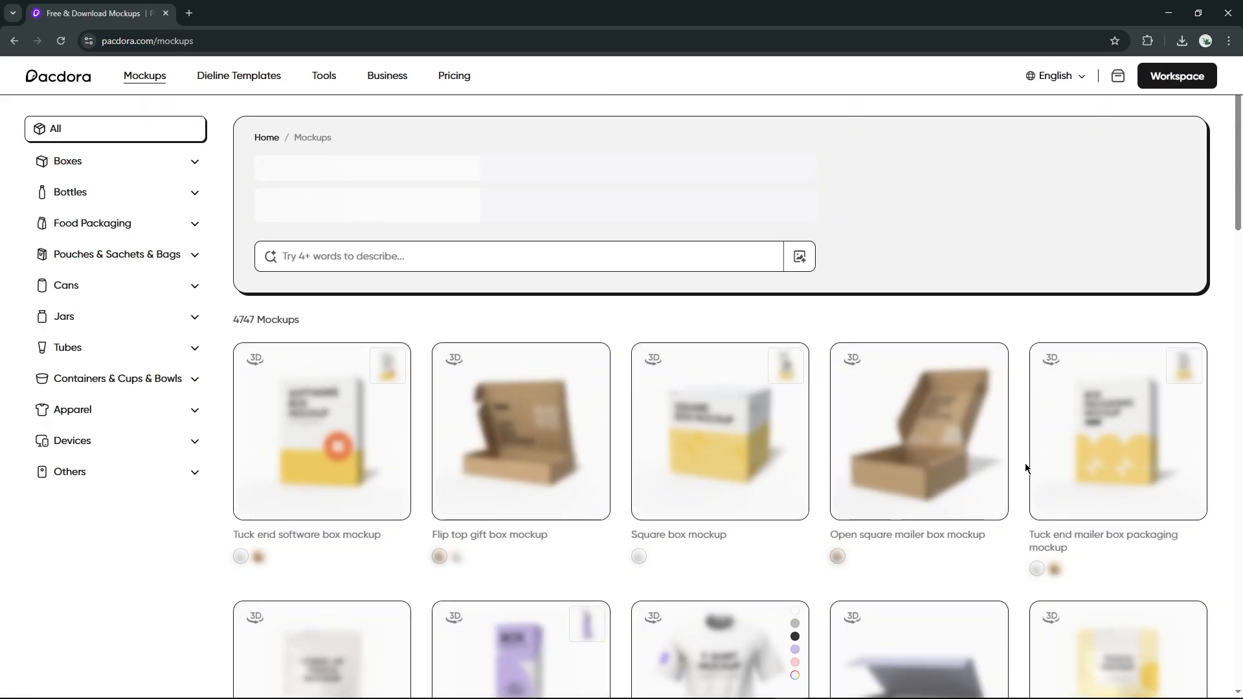
scroll(744, 485, down, 3)
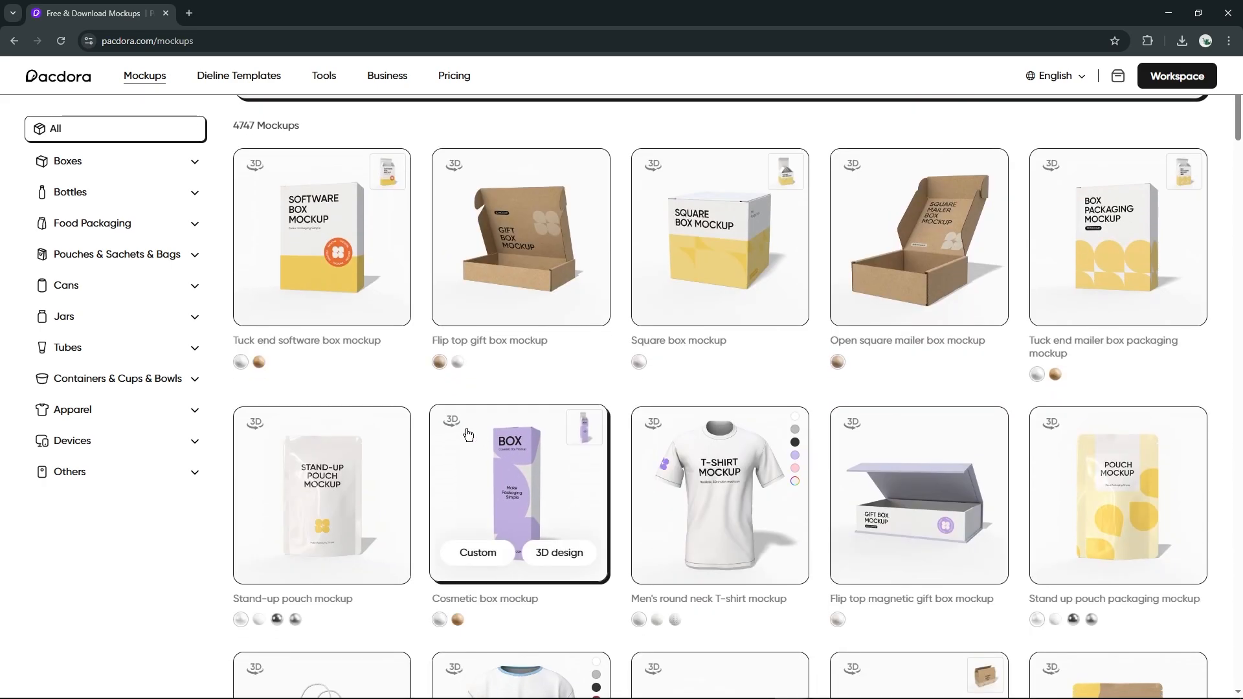
scroll(1076, 504, down, 4)
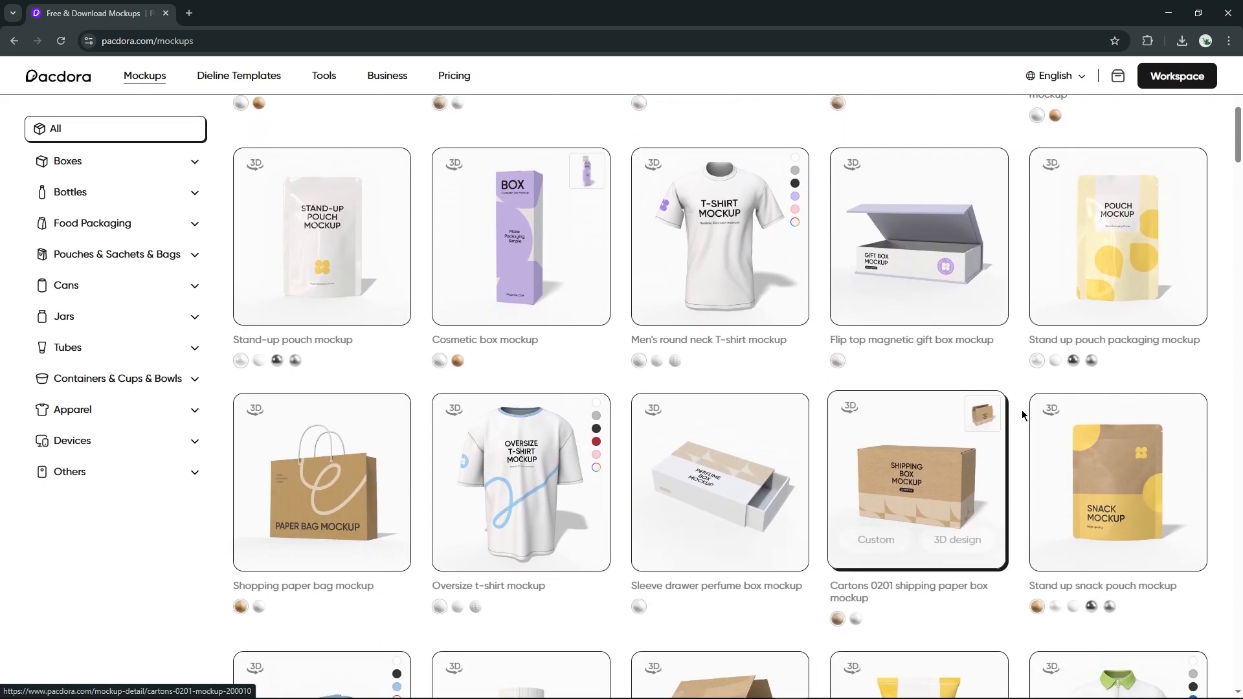
scroll(971, 492, up, 7)
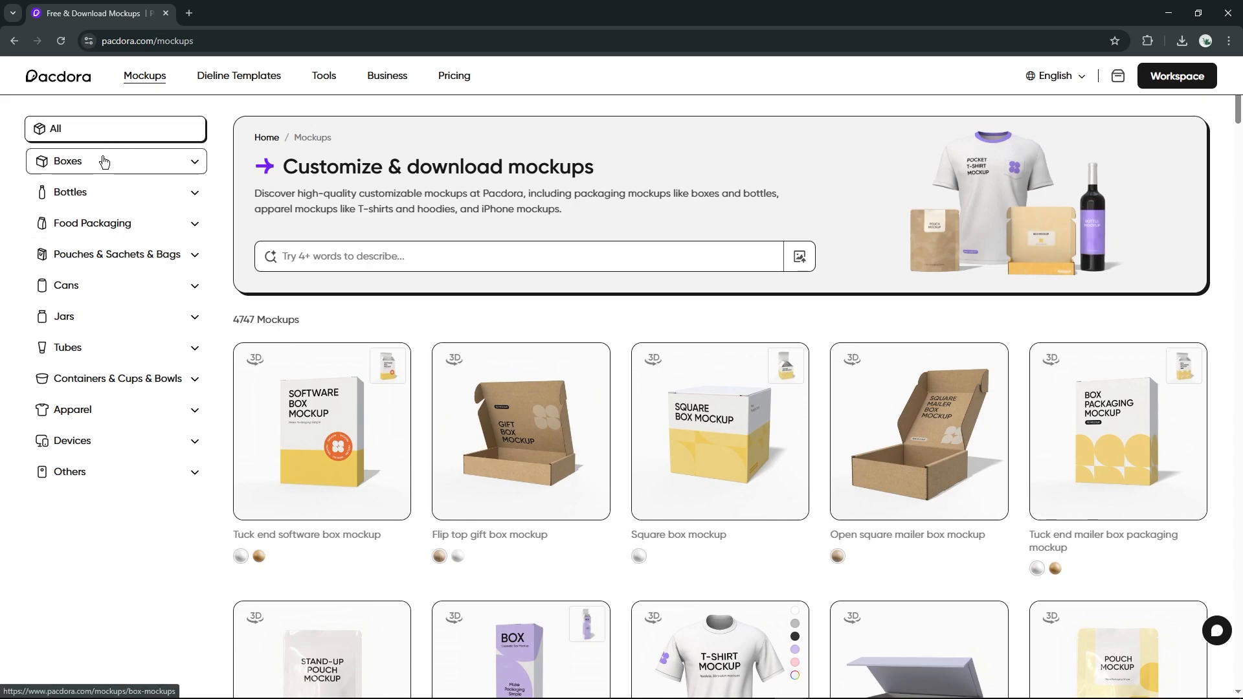
click(116, 224)
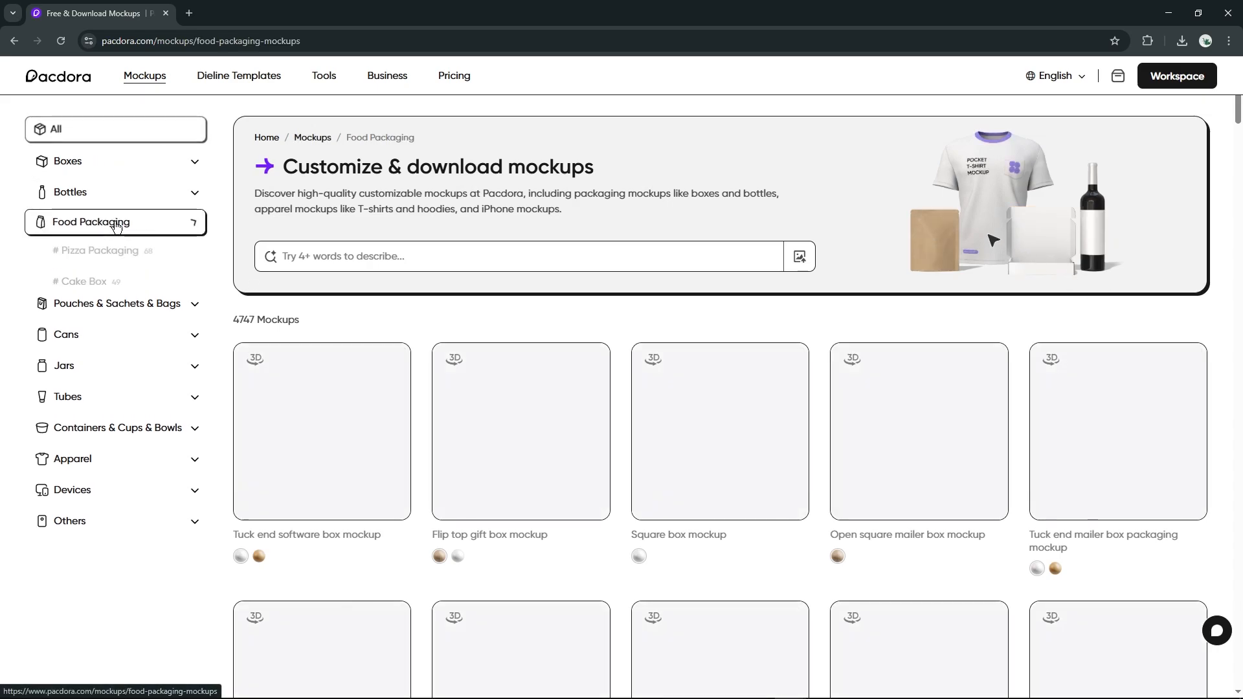
scroll(453, 401, down, 2)
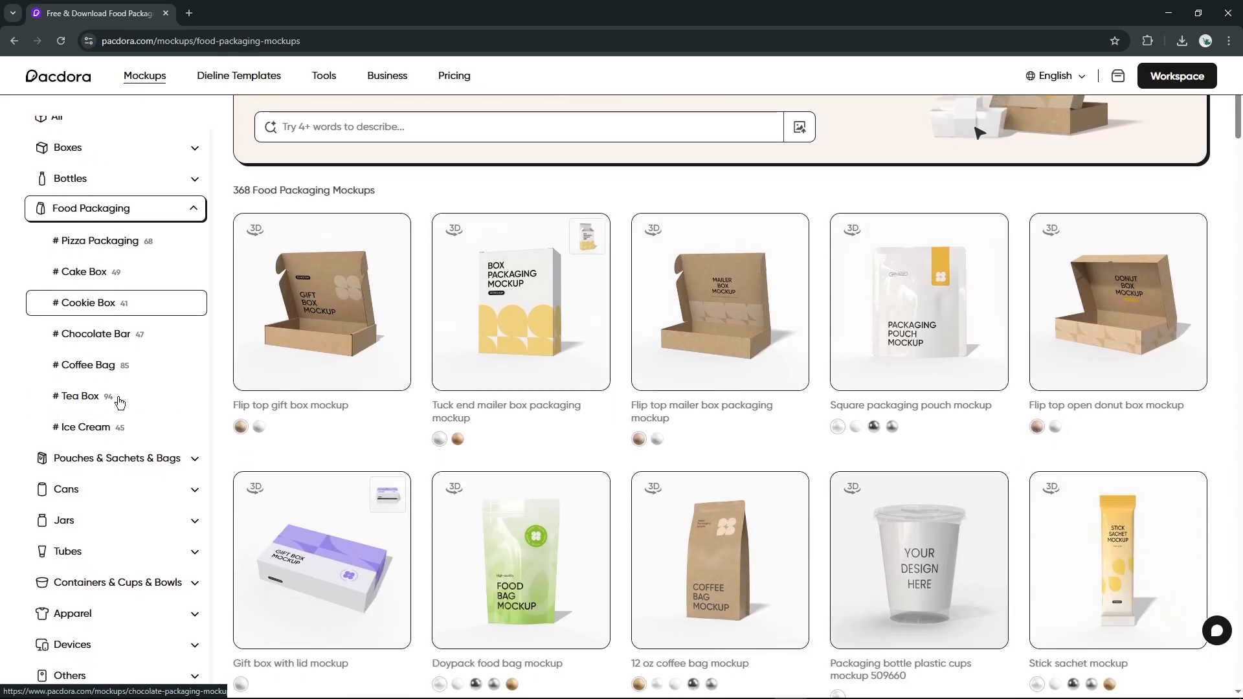
scroll(514, 411, down, 2)
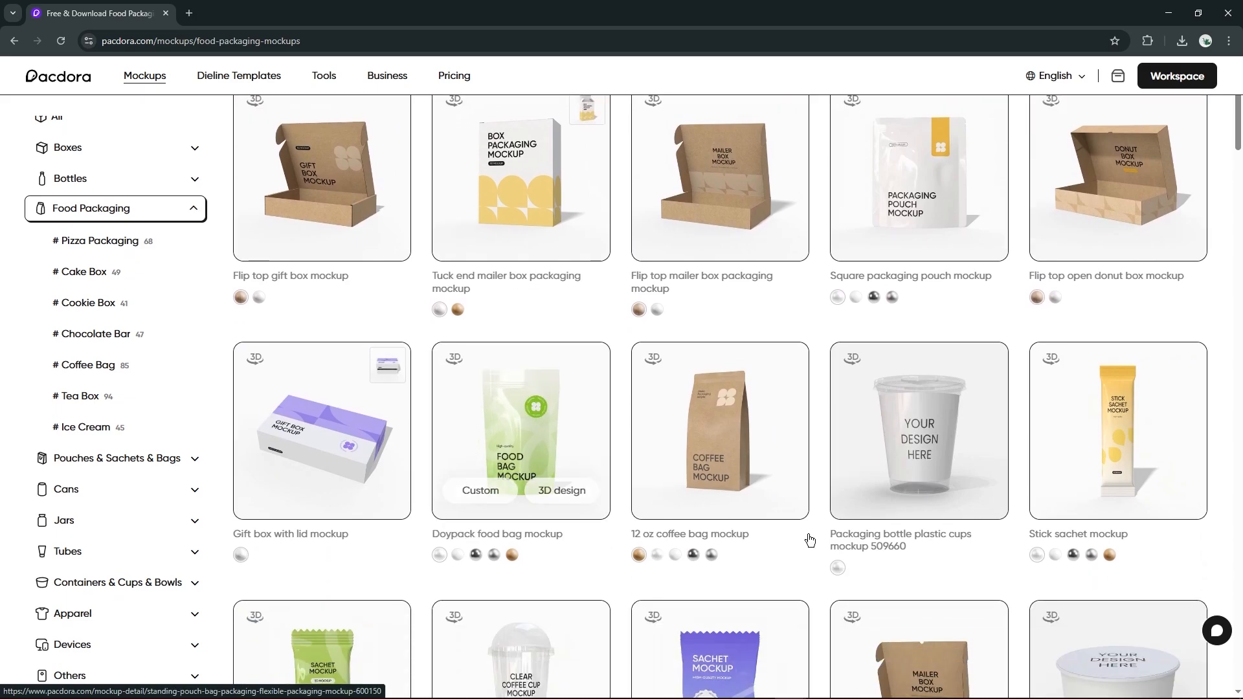
Find the orange 330 ml soda can mockup among the can mockups and open it for customising.
click(92, 498)
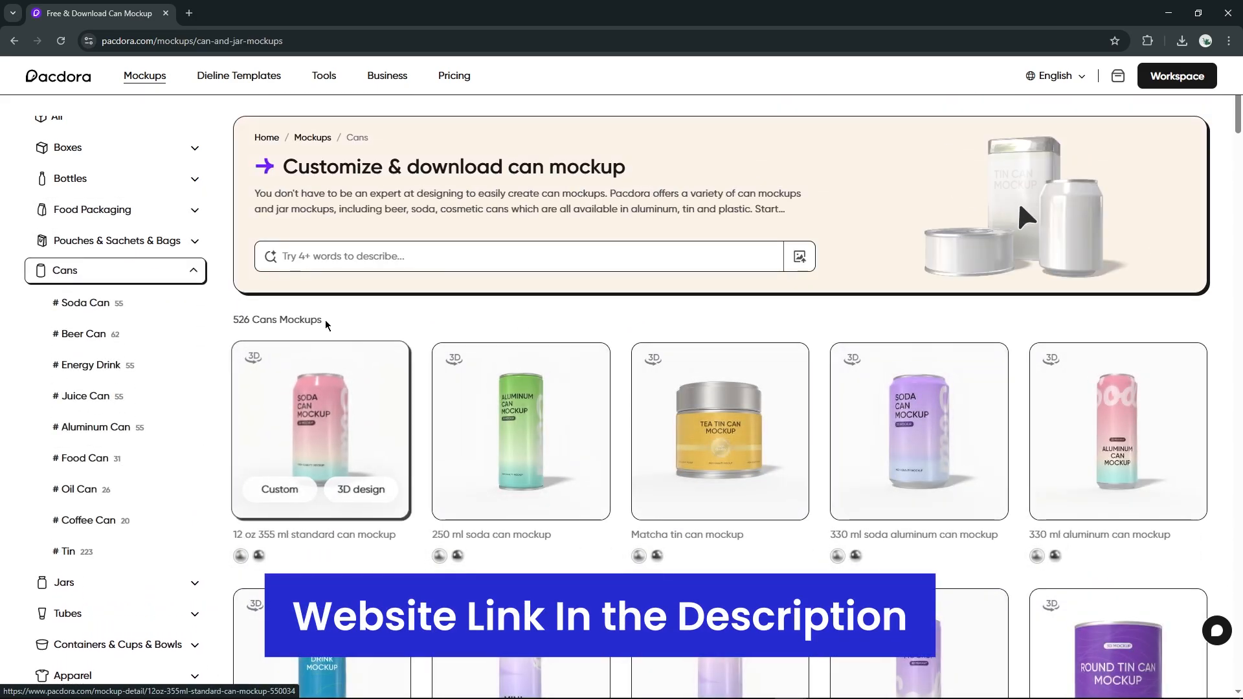
scroll(425, 305, down, 2)
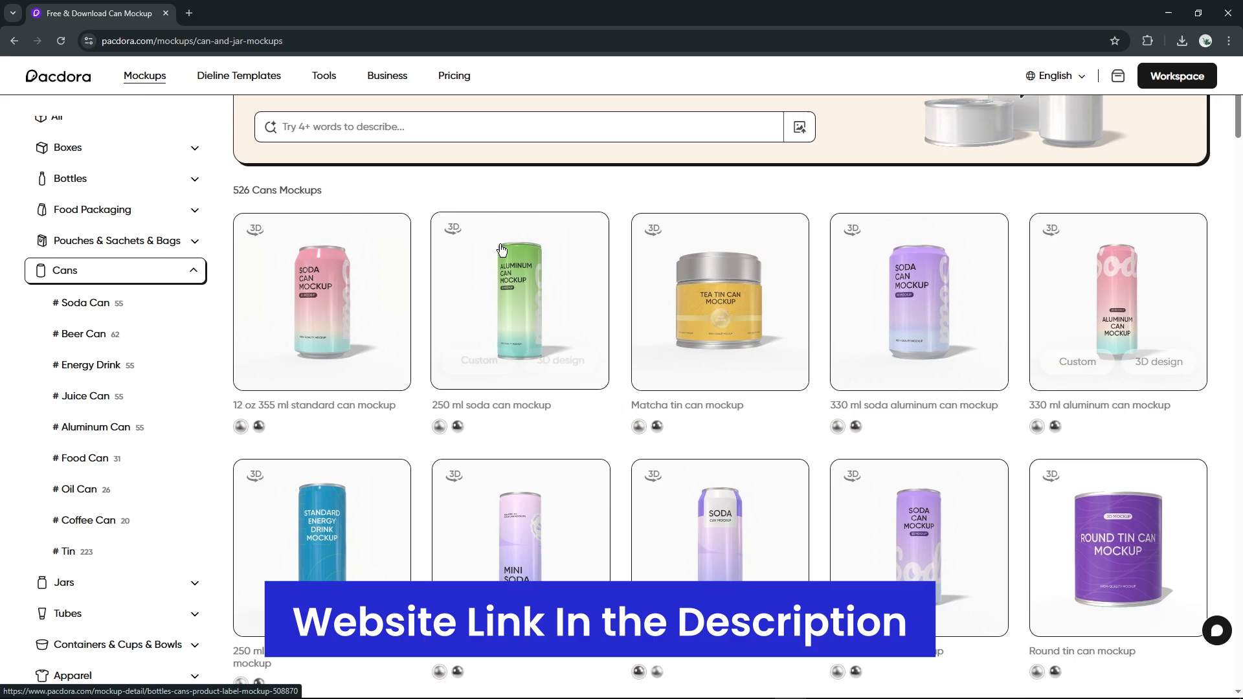
scroll(501, 249, down, 7)
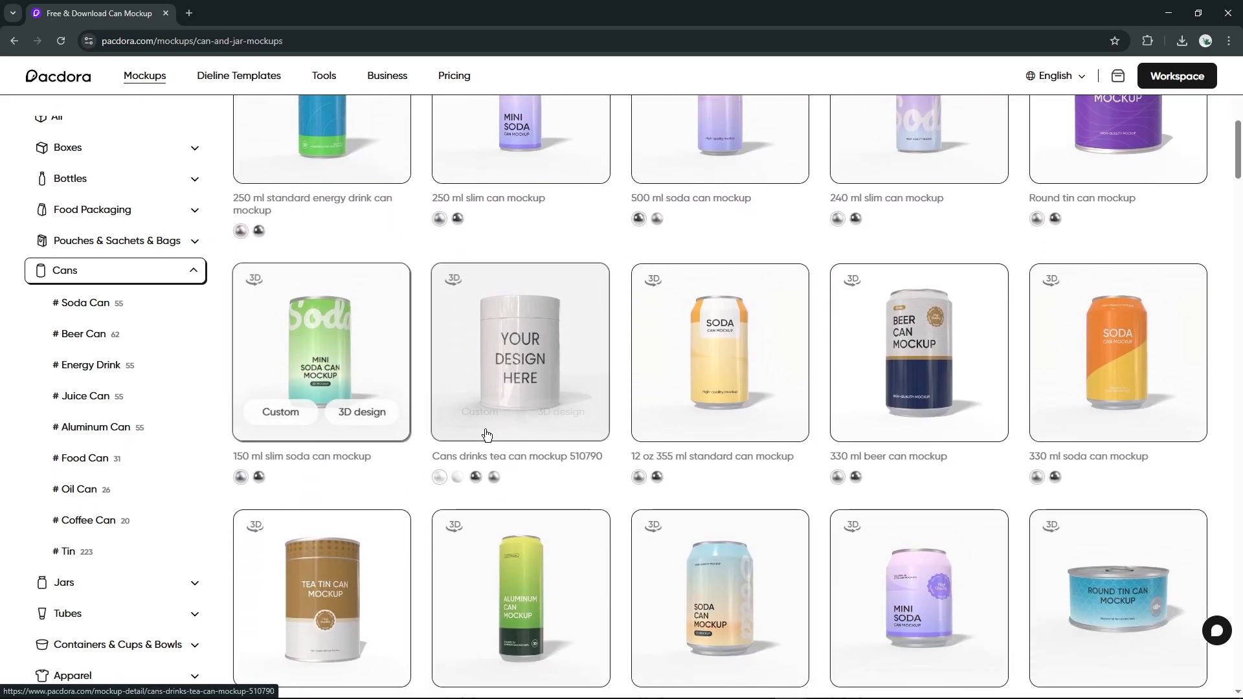
click(1129, 352)
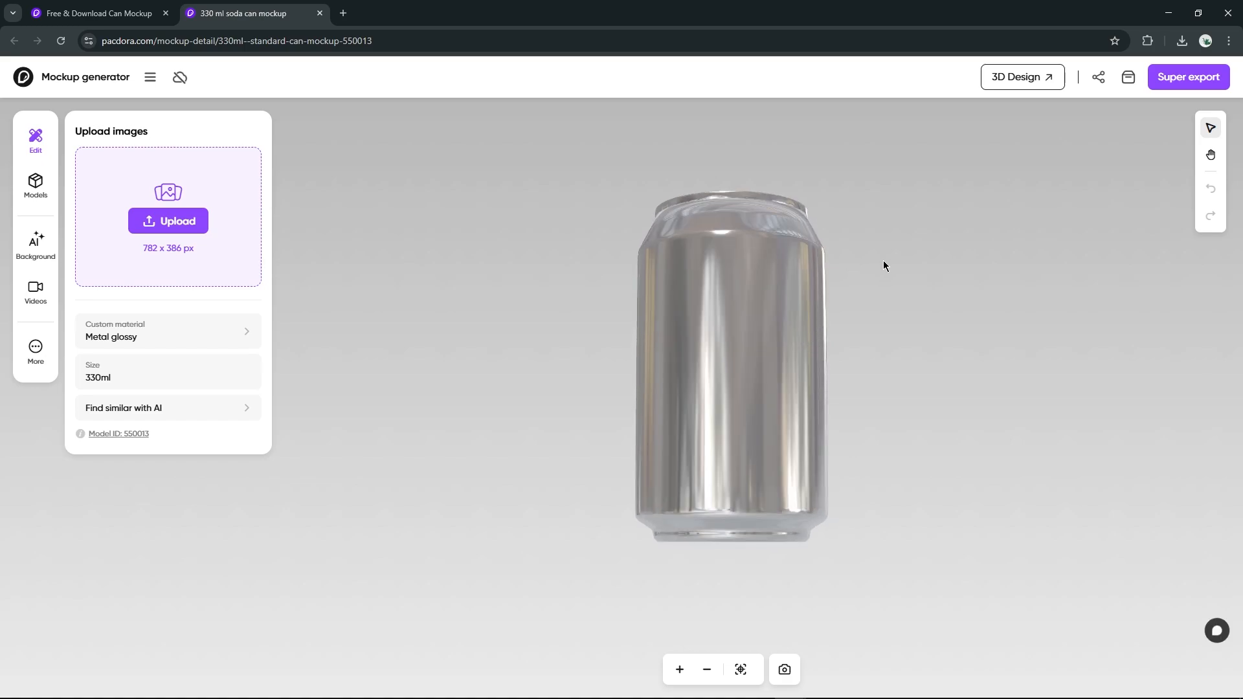
Set the can's custom material to Metal matt and return to the main editing options.
click(239, 334)
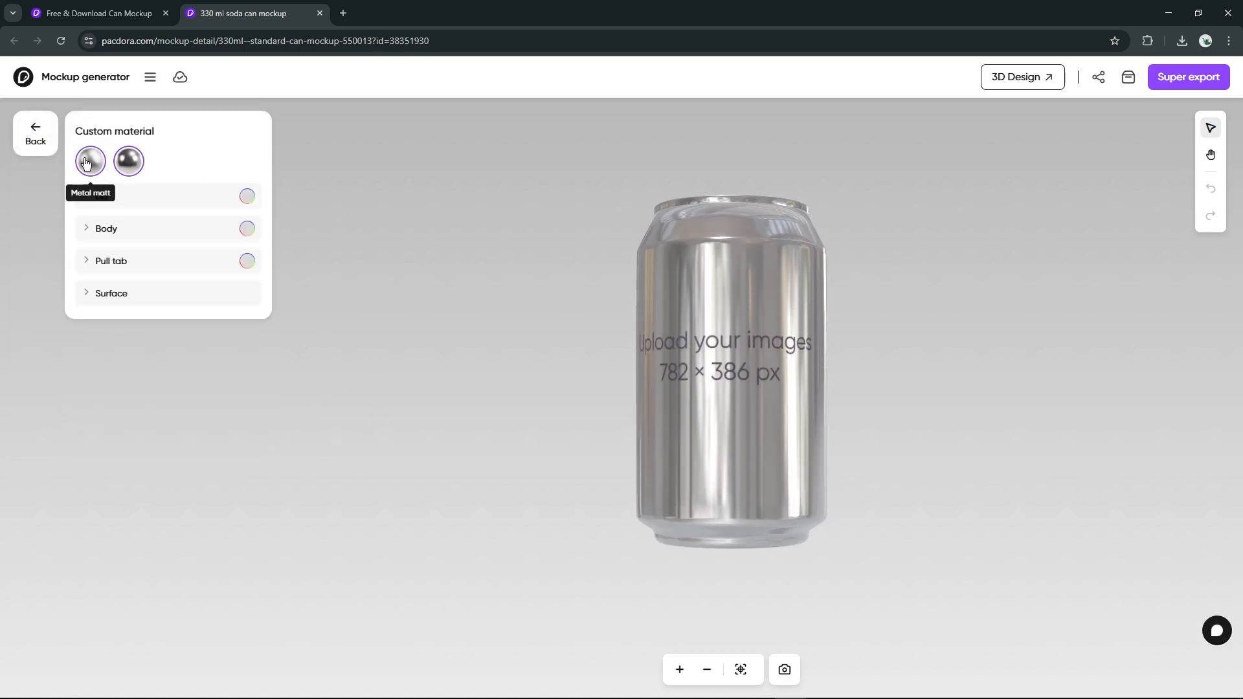
click(86, 163)
drag(615, 369, 807, 517)
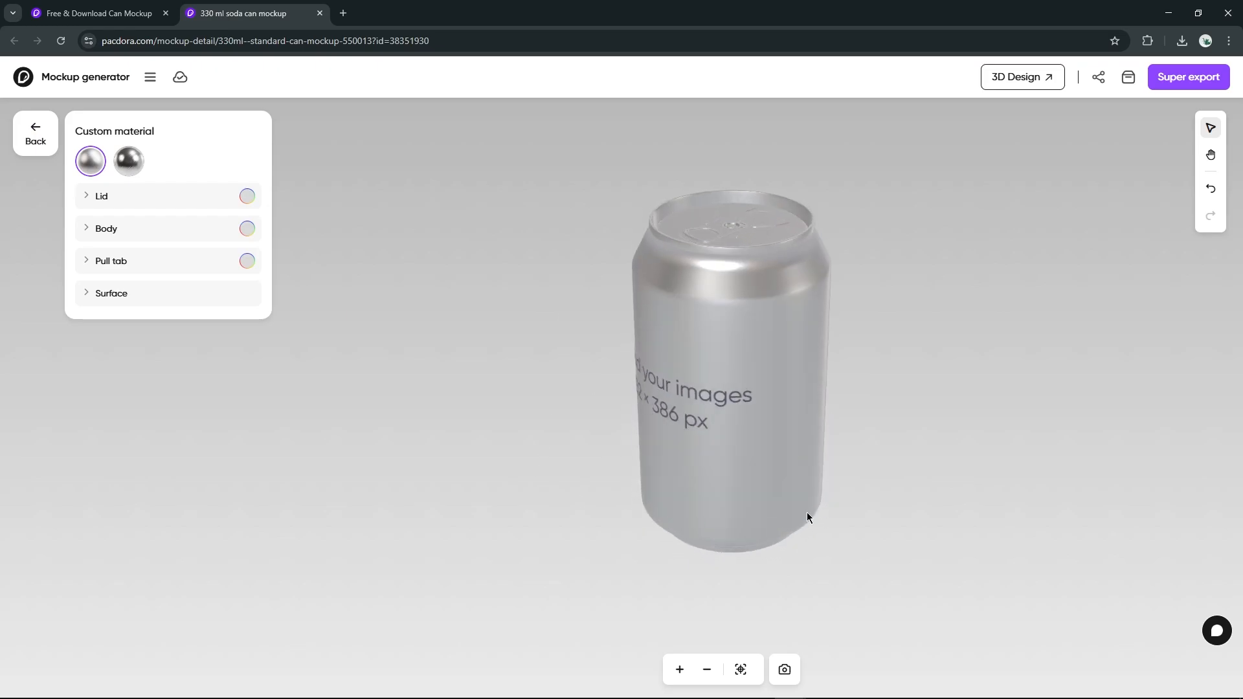
click(31, 145)
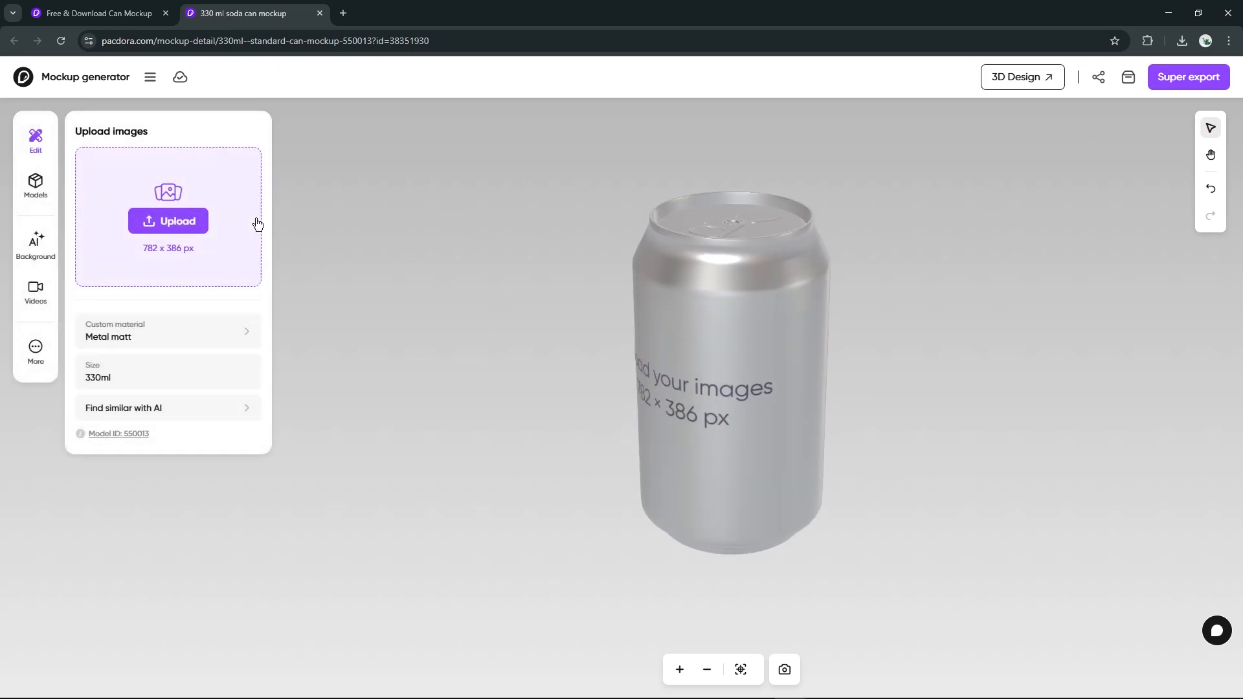
Upload the five label images Frame 15.png to Frame 19.png from the Cider folder on the Desktop.
click(226, 232)
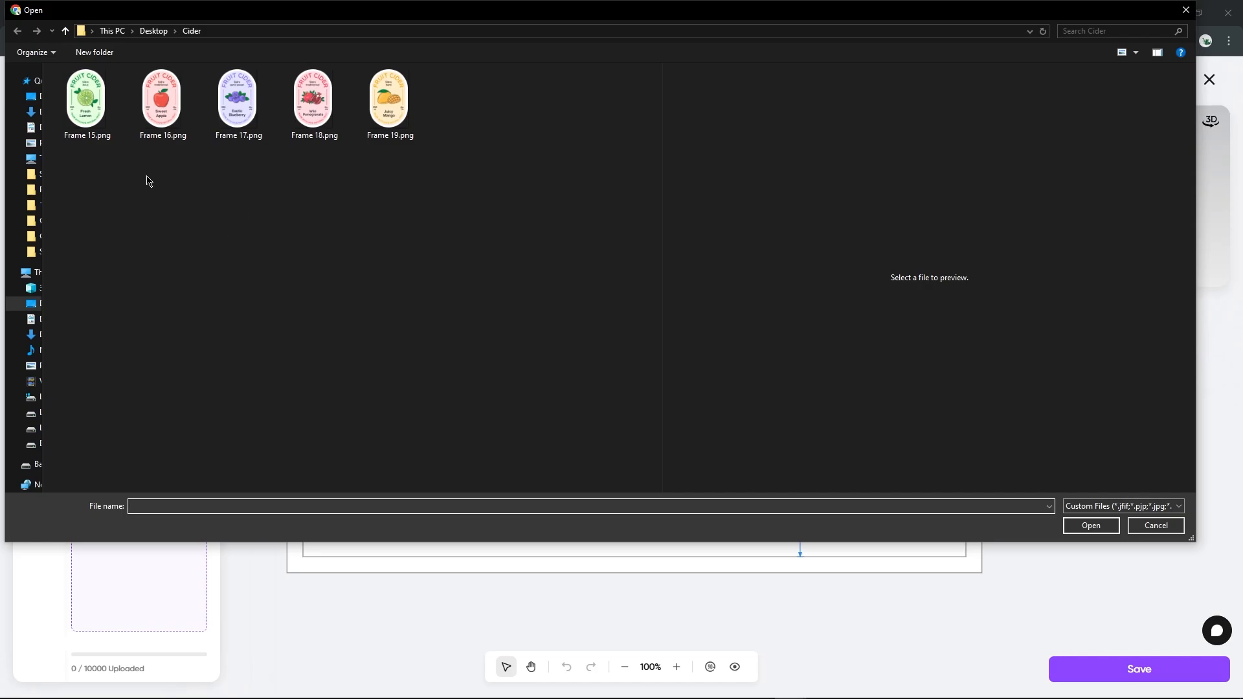
drag(97, 178, 428, 99)
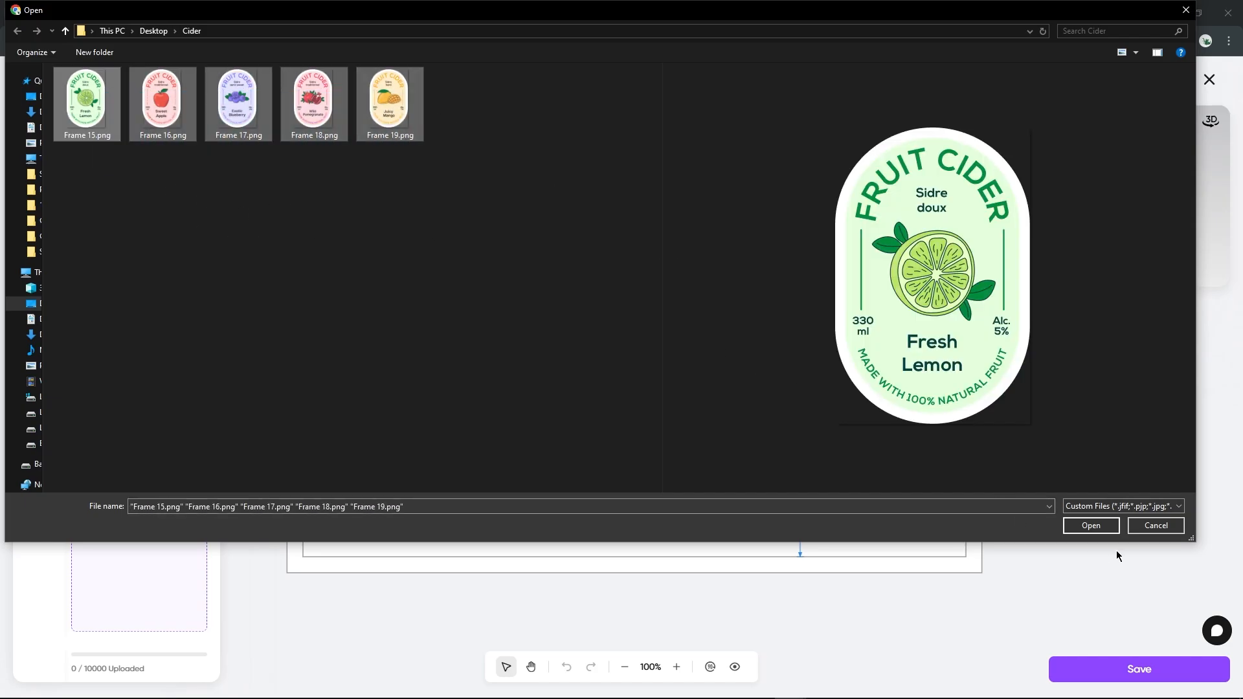
click(1101, 528)
Add the green Fresh Lemon label to the can artwork and scale it down to about three quarters of its size.
click(104, 214)
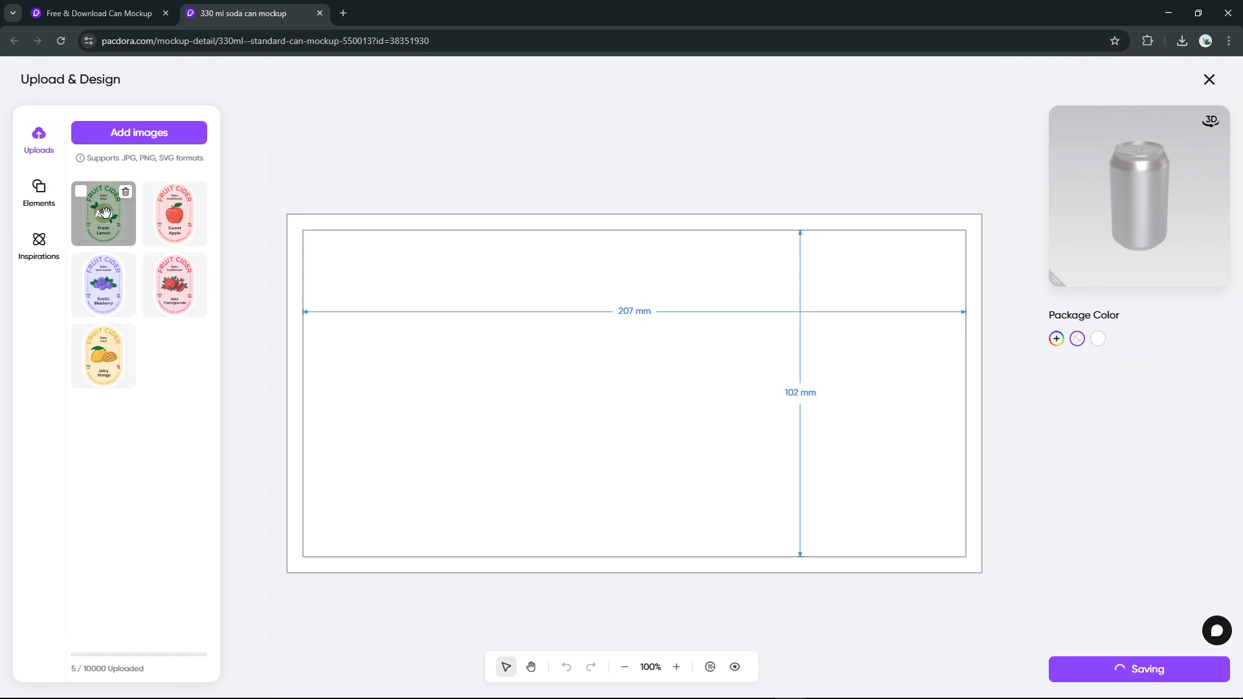
drag(1158, 223, 1063, 188)
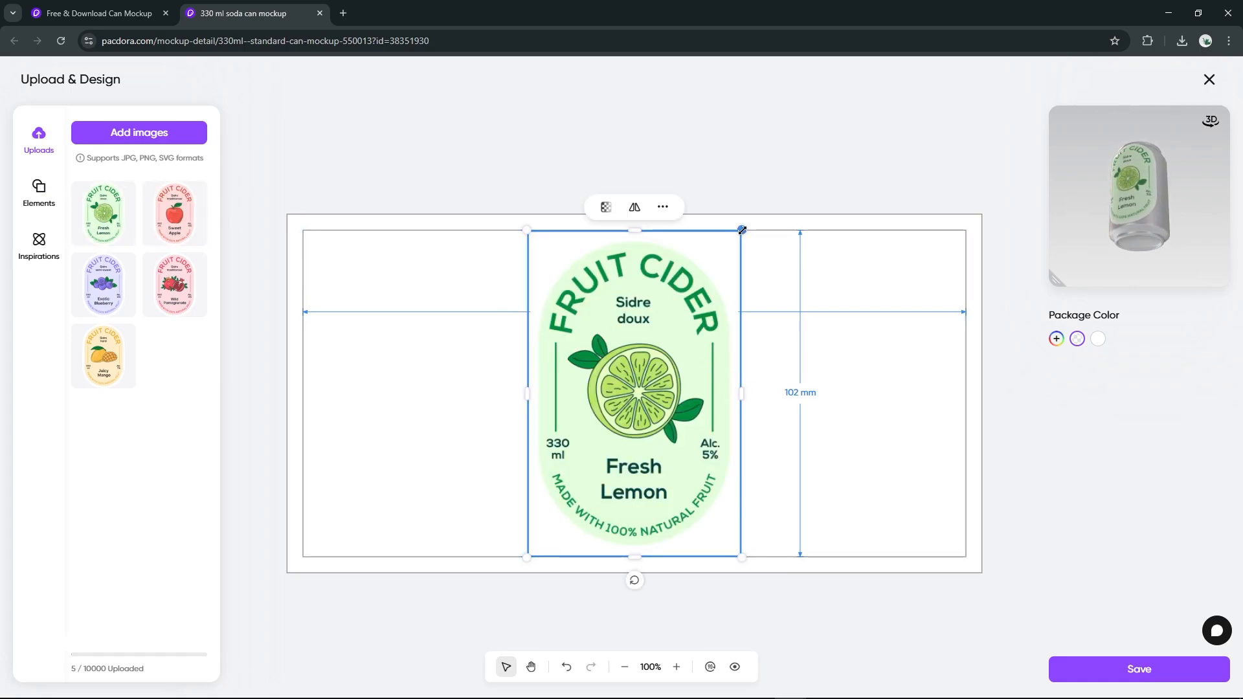
drag(741, 230, 700, 305)
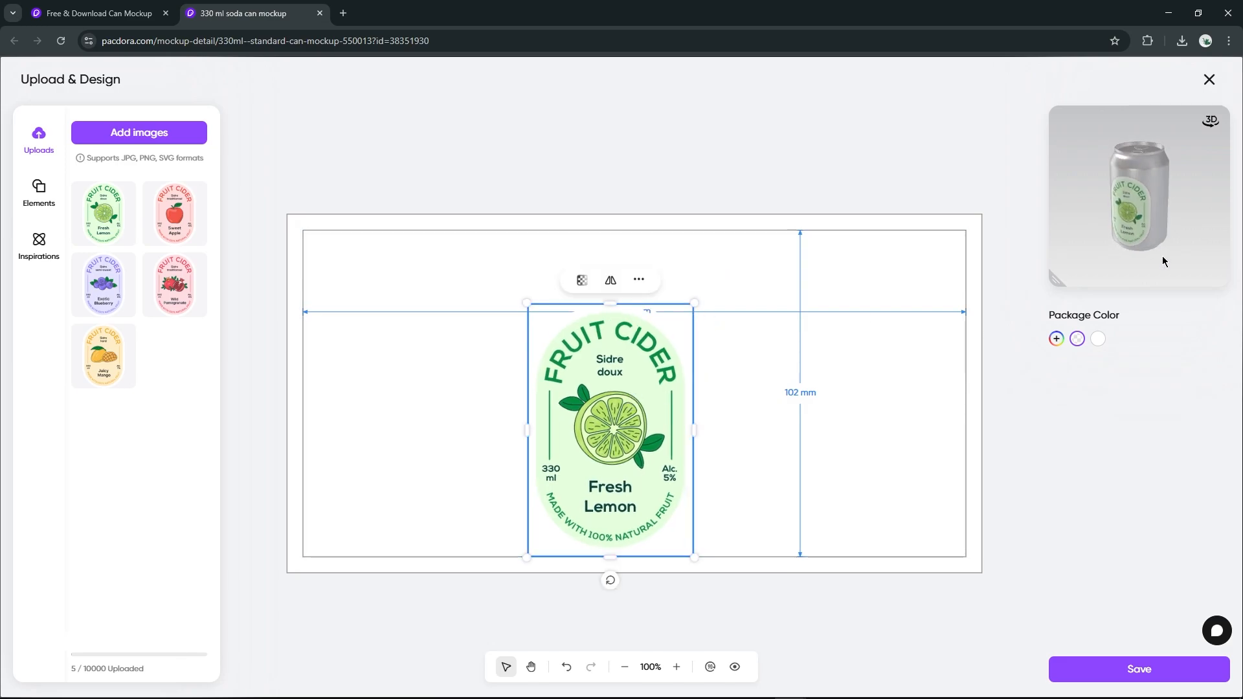
Enlarge the 3D preview and move the Fresh Lemon label slightly up and to the right on the artwork.
drag(1055, 278, 883, 396)
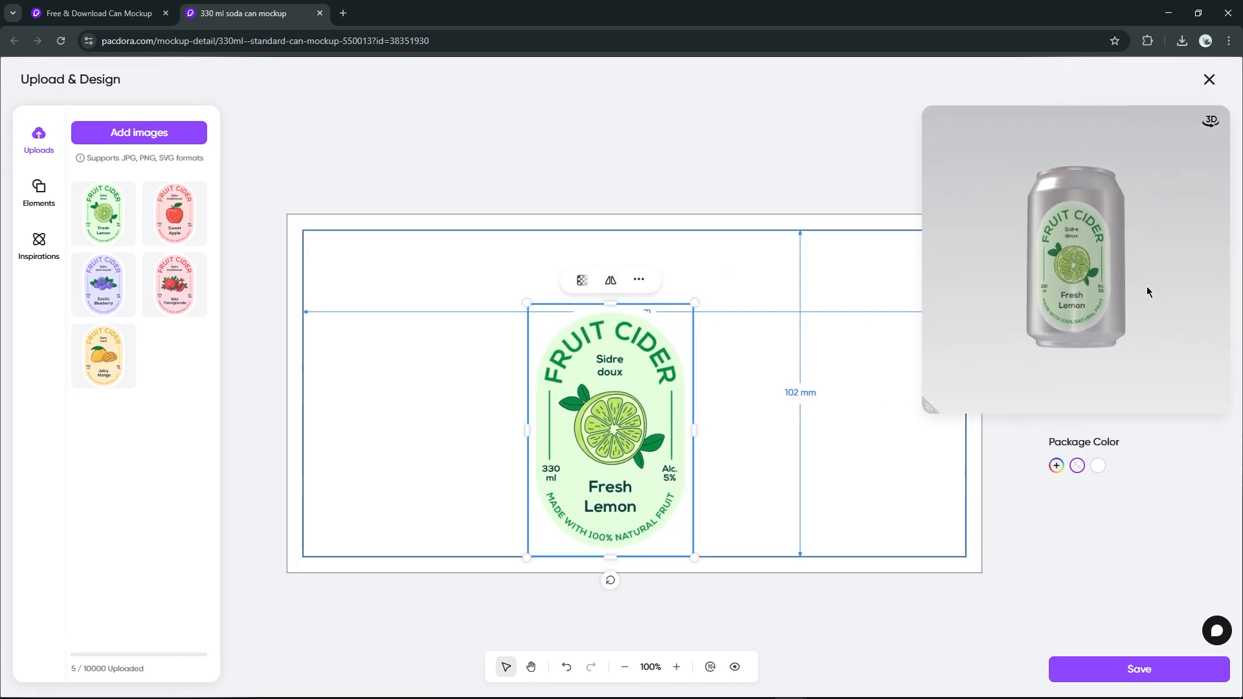
drag(629, 428, 637, 417)
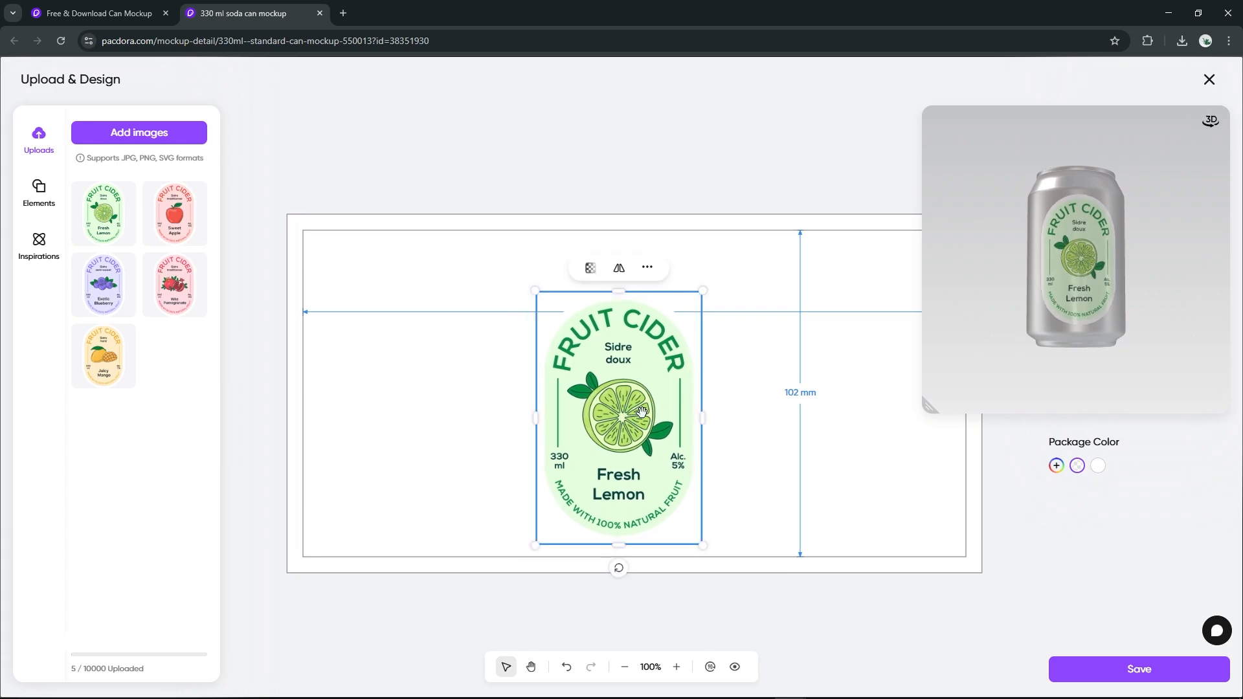
drag(625, 355, 624, 354)
Set the package color to #BCE567 and adjust it to the more saturated lime green #a4e031.
click(1056, 466)
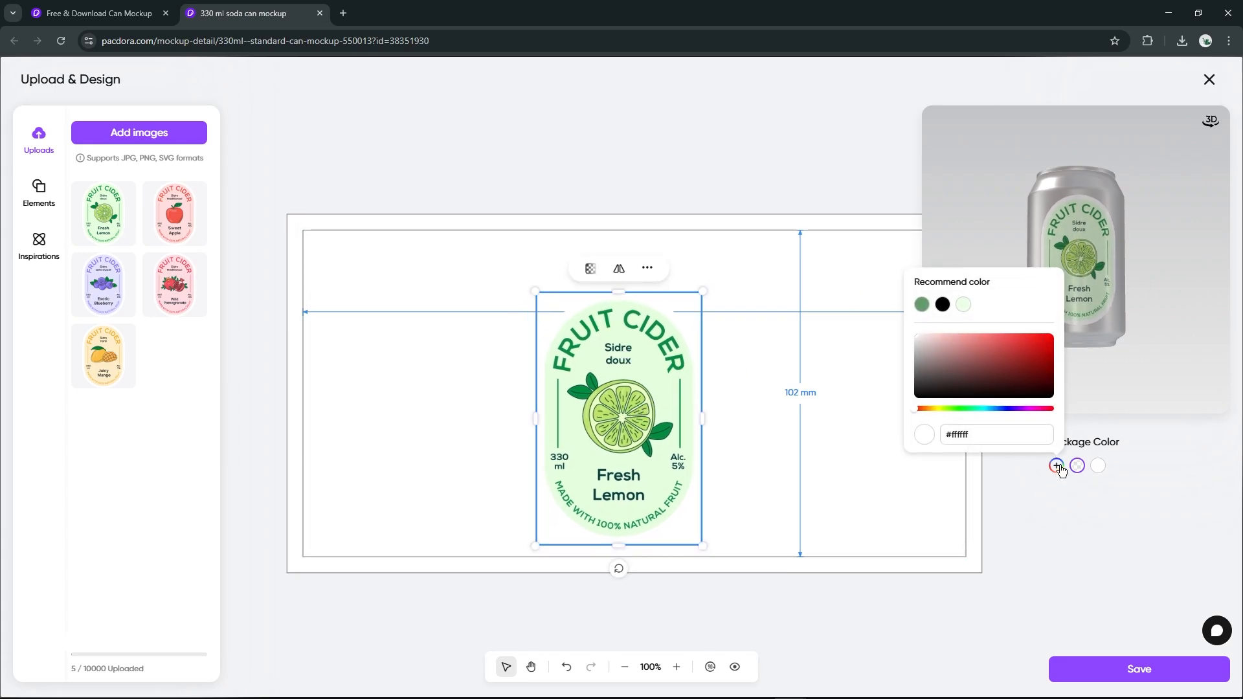
drag(976, 426, 929, 438)
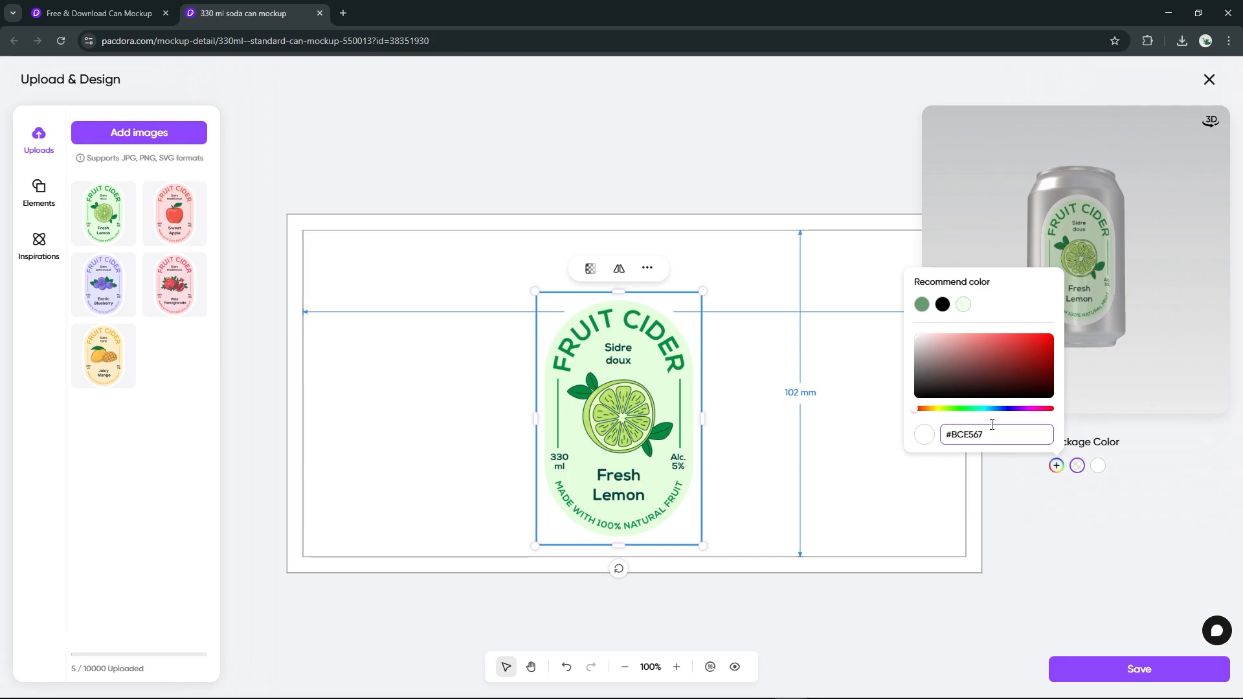
text(#BCE567)
key(Return)
click(1056, 466)
click(1022, 343)
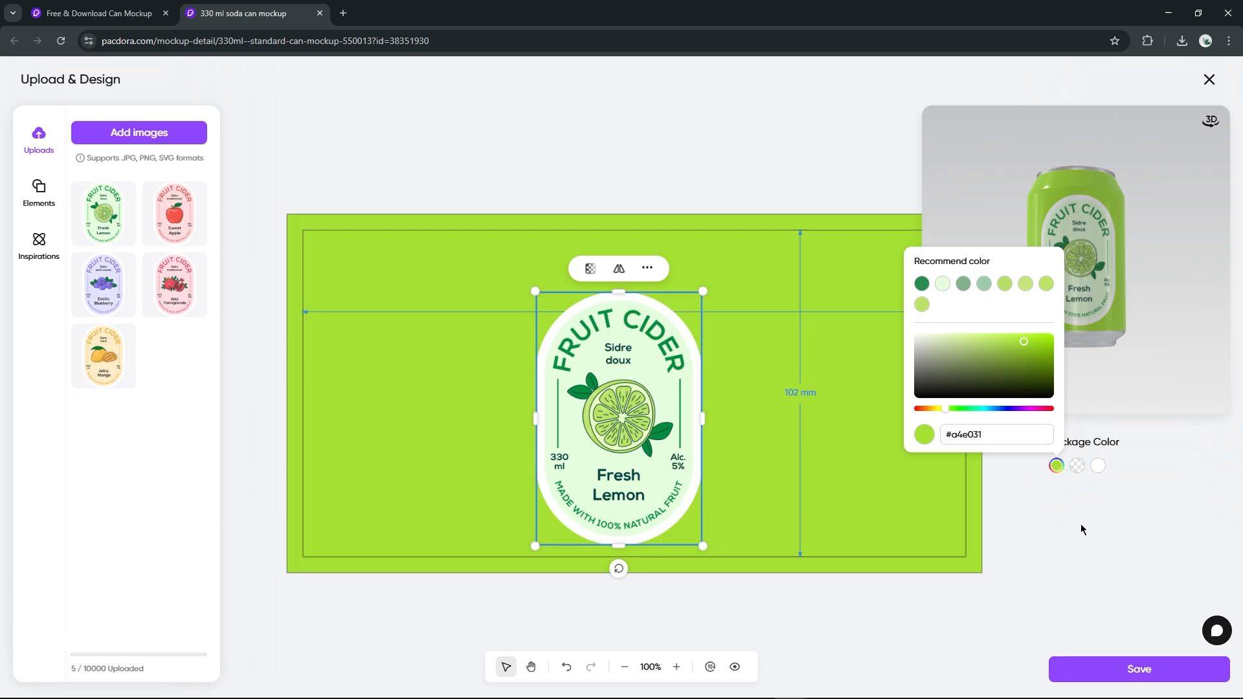
click(1081, 529)
Look through the available design elements, and apply the teal feather pattern with the white background to the can artwork.
click(34, 196)
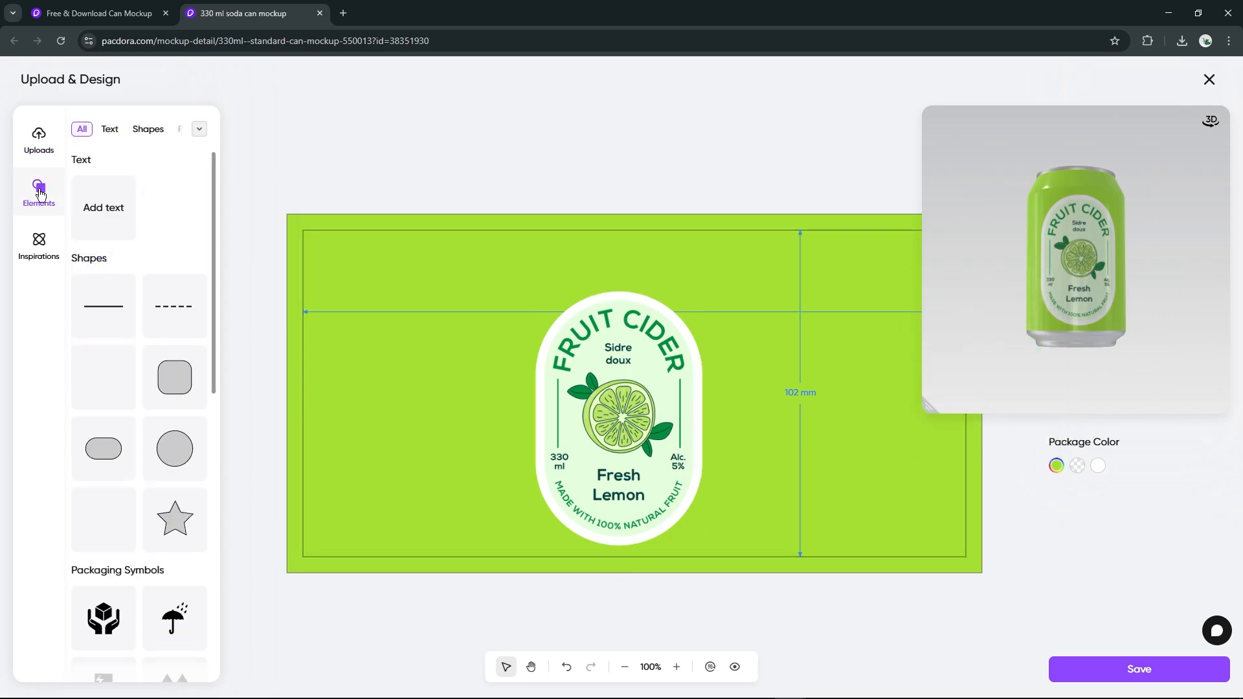
scroll(160, 497, down, 5)
scroll(160, 497, down, 2)
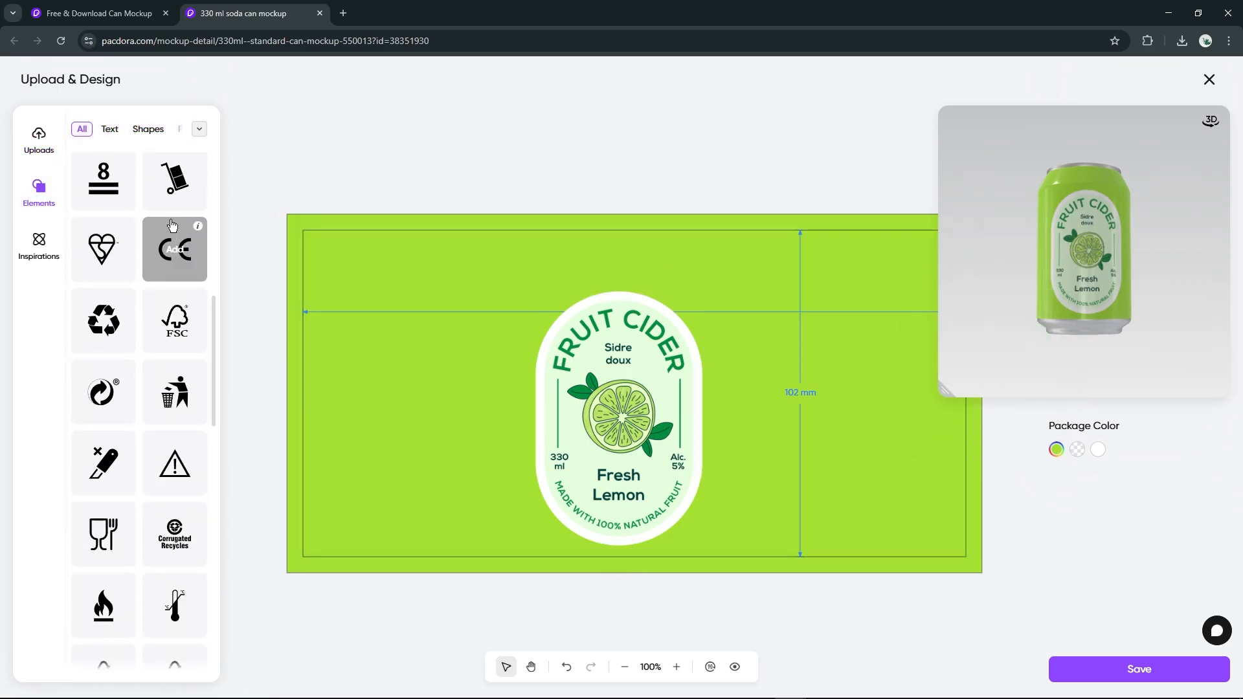
click(38, 245)
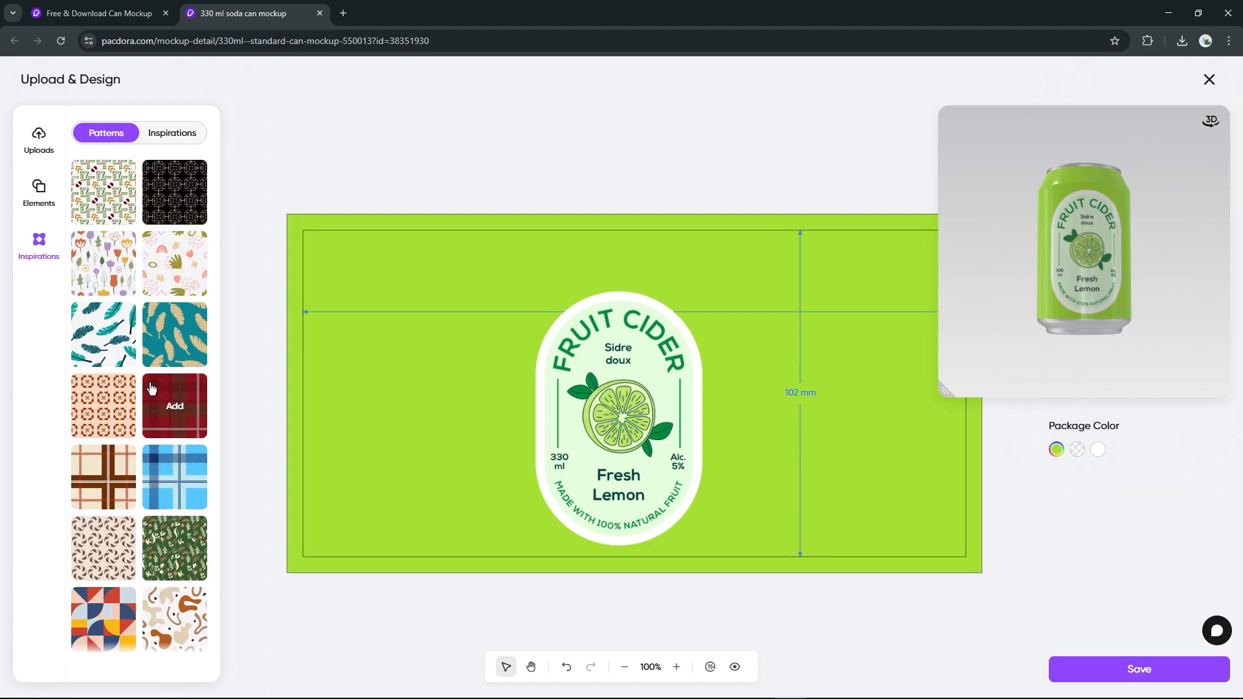
click(117, 345)
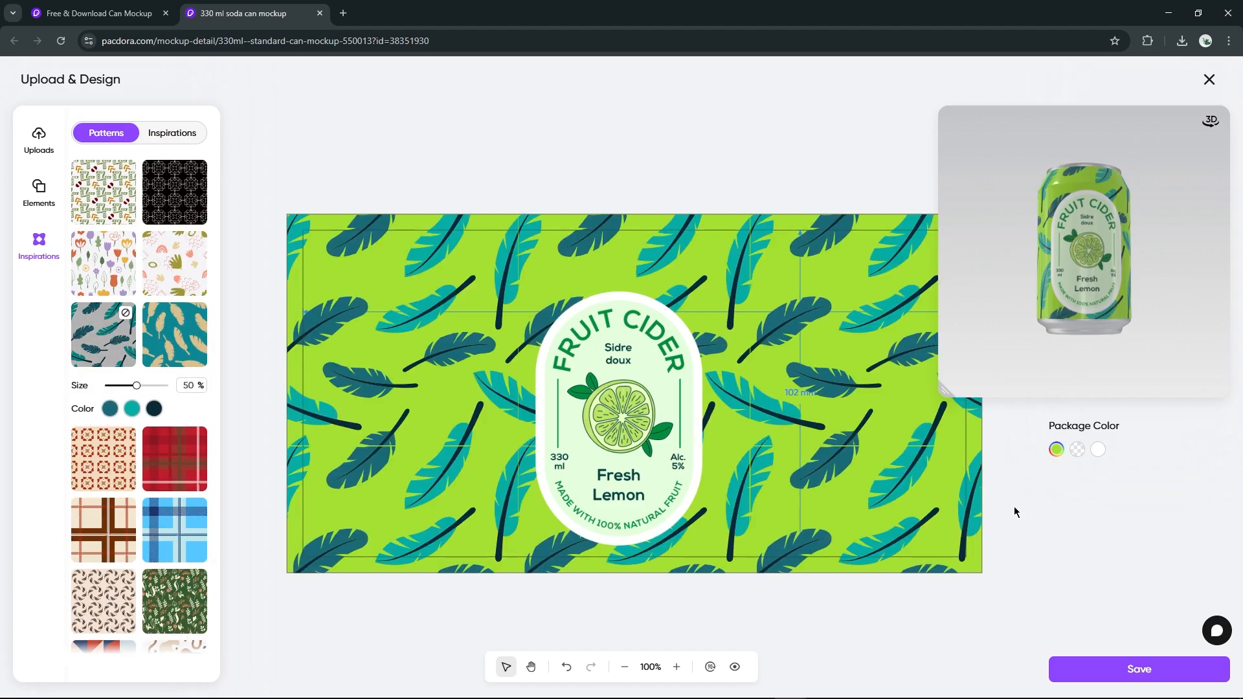
Recolor the feather pattern with dark green #135443 and a muted teal, and set its size to 58%.
click(132, 409)
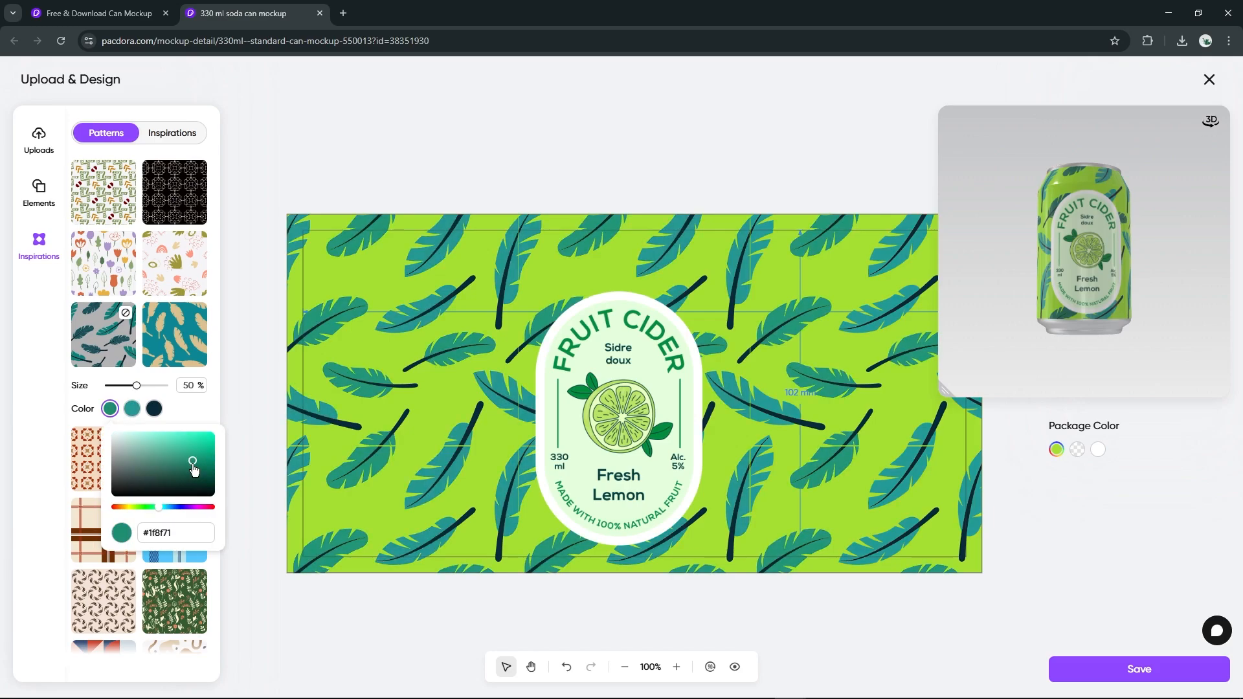
drag(192, 462, 192, 475)
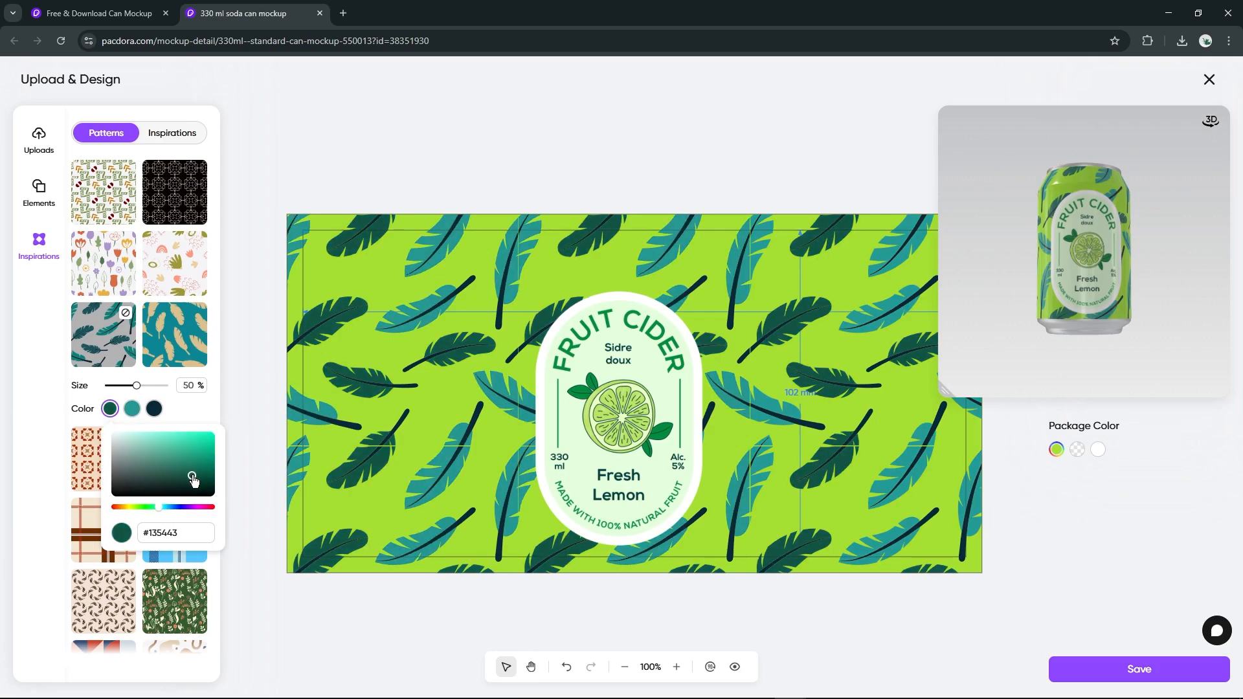
click(178, 384)
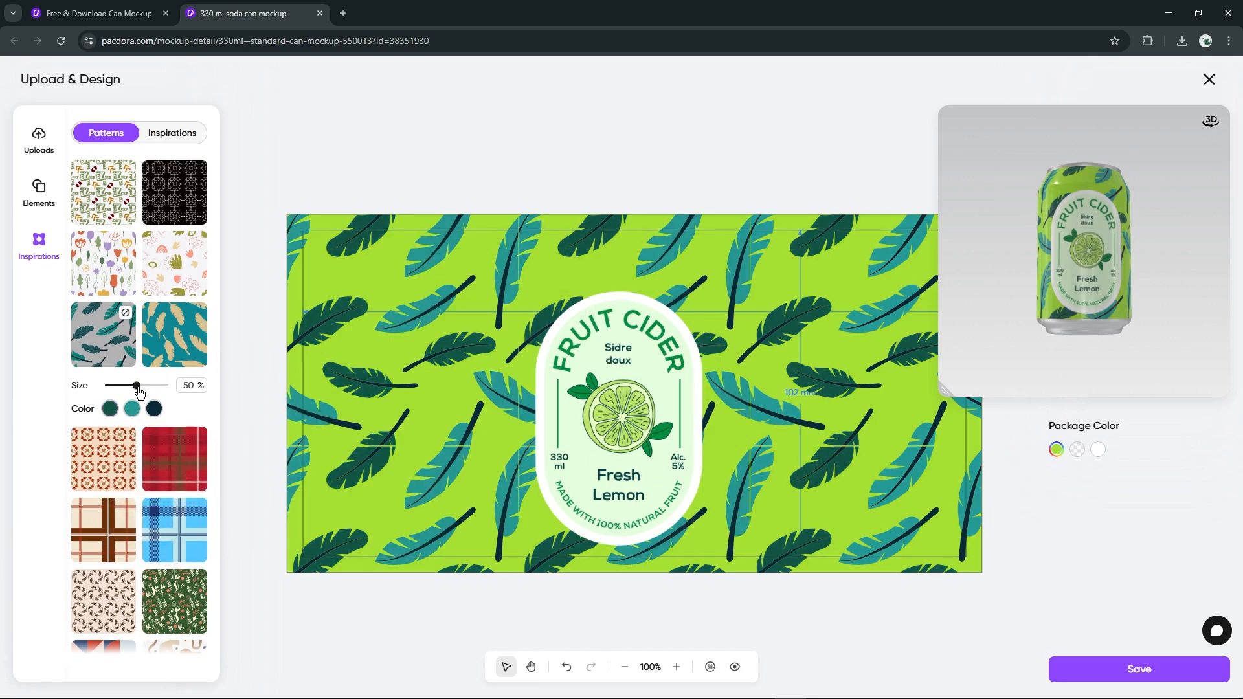
drag(139, 391, 143, 391)
drag(1068, 330, 1132, 333)
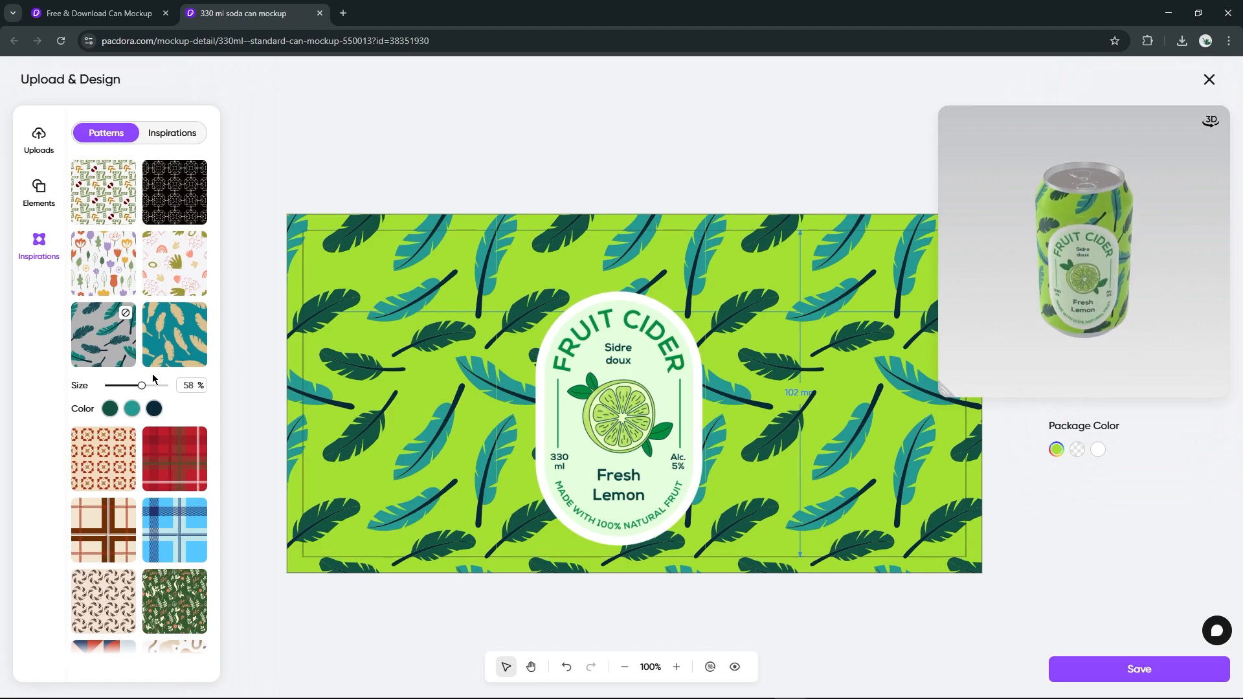
Remove the feather pattern from the can artwork, and open the material settings of the lid, body and pull tab.
click(125, 316)
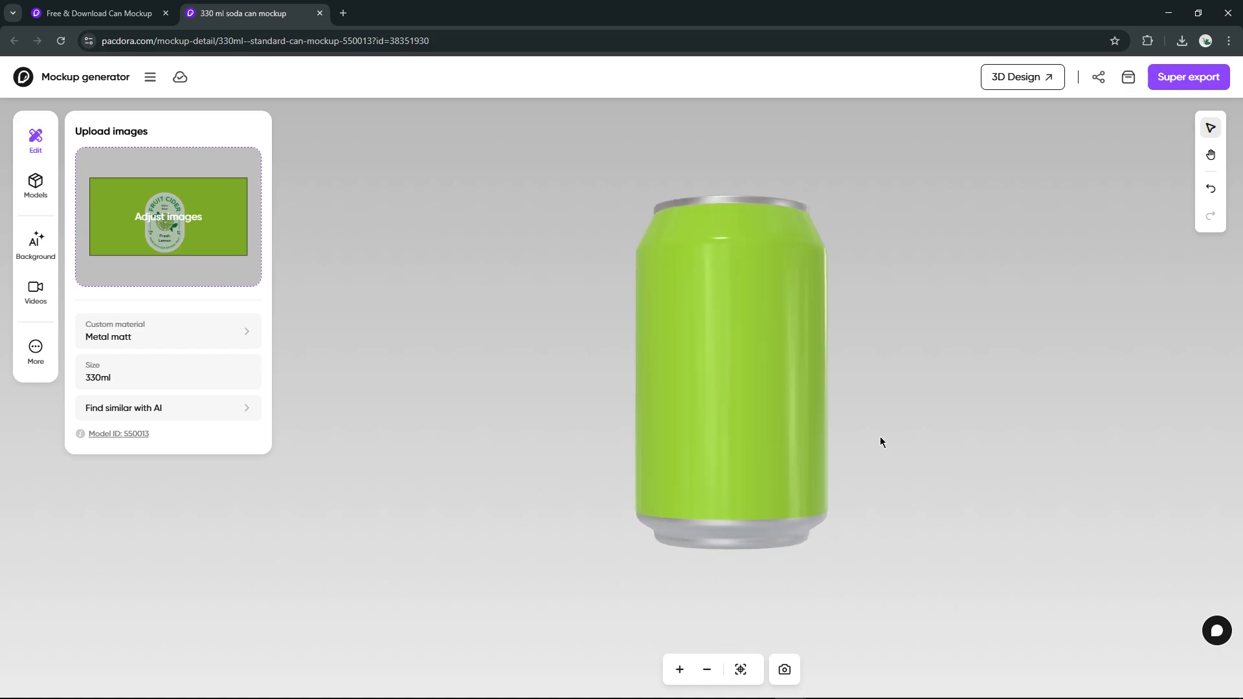
click(252, 350)
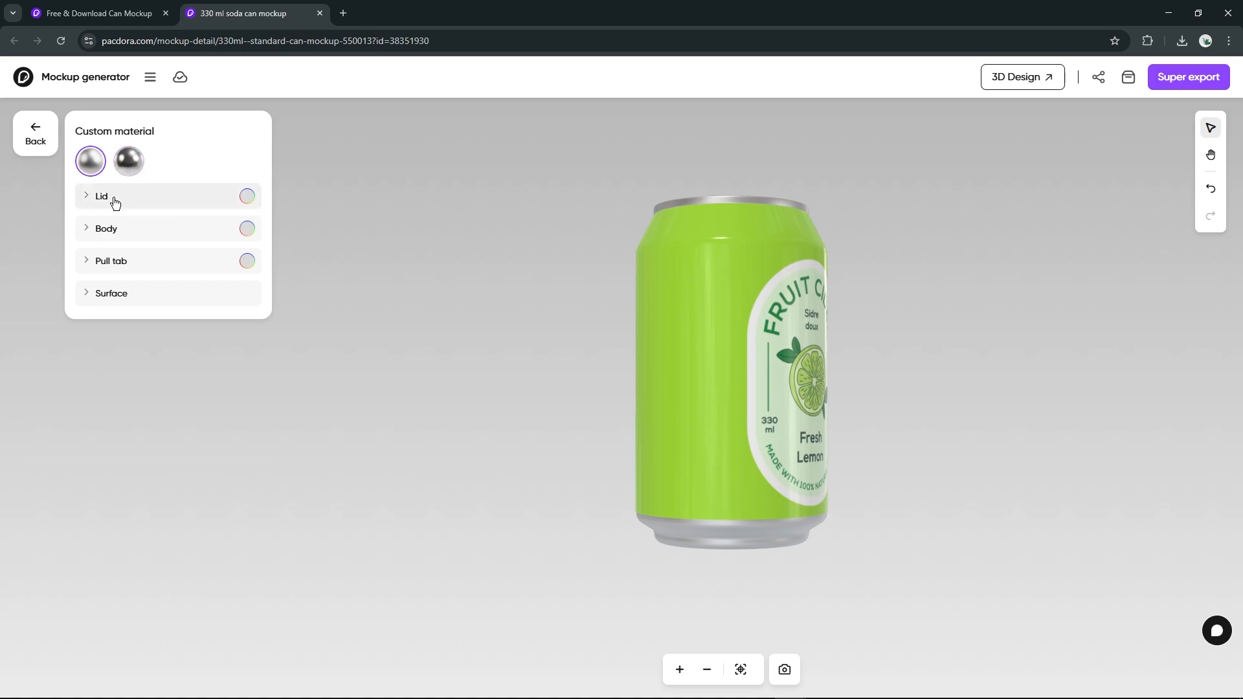
click(154, 192)
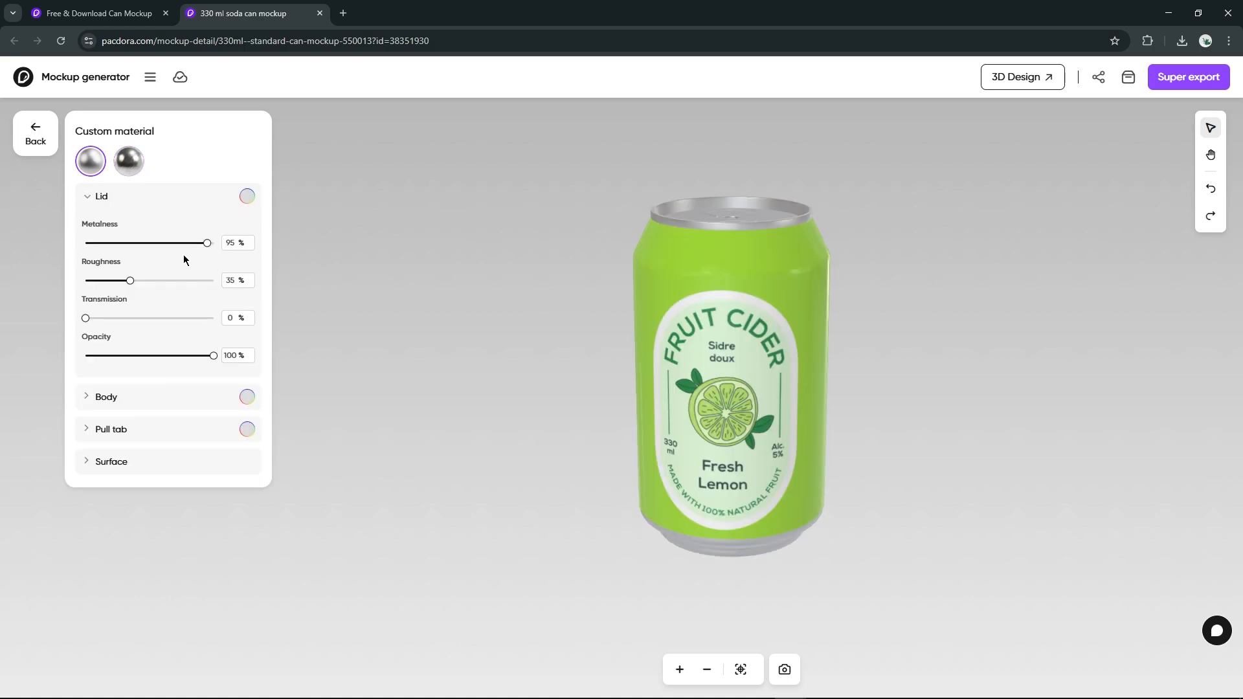
click(87, 401)
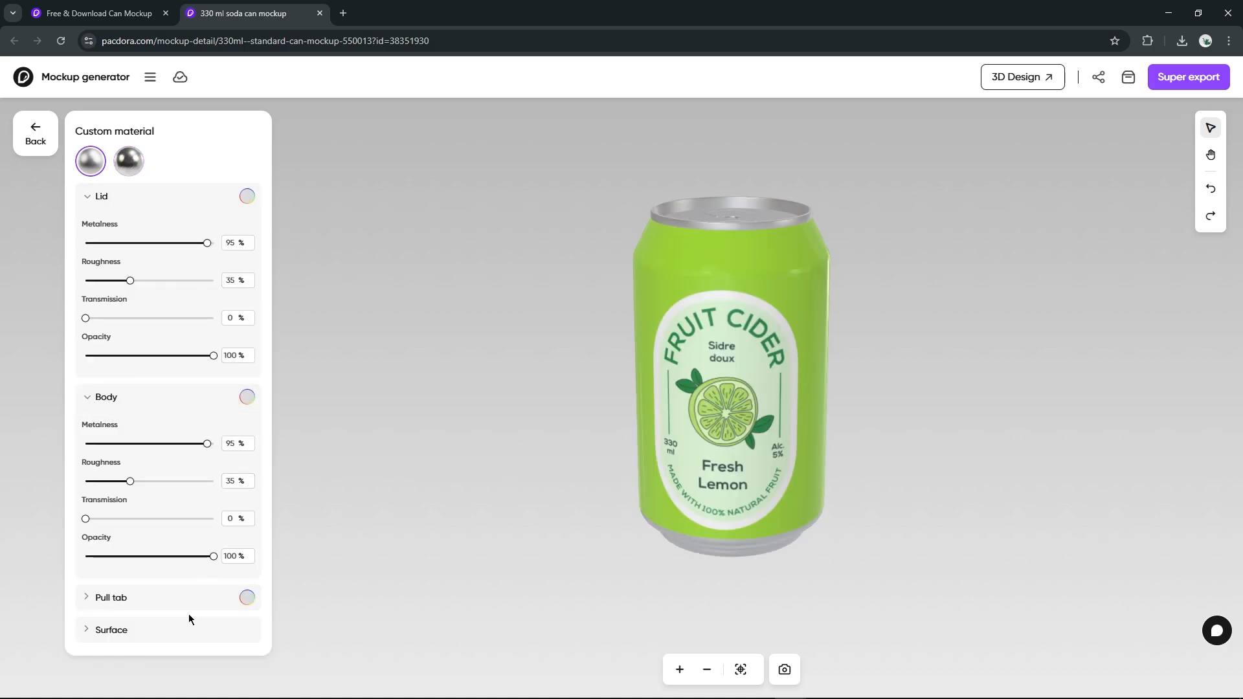
click(198, 597)
scroll(194, 563, down, 2)
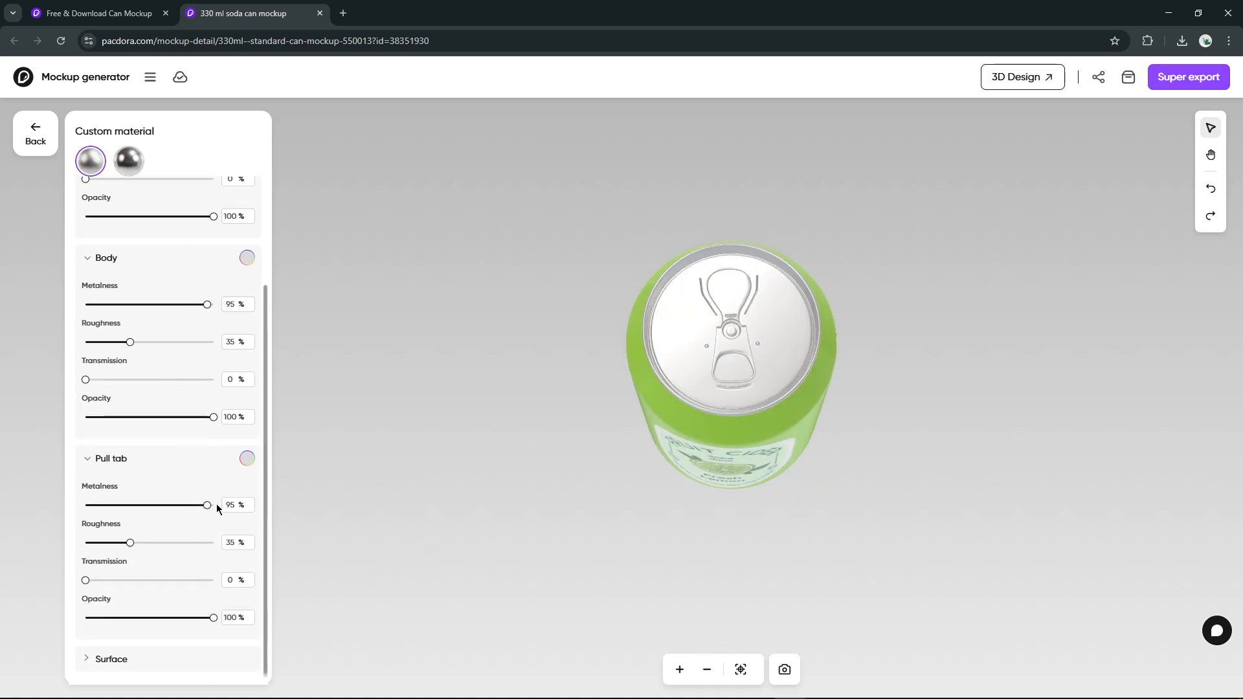
Try the green #0c8f43 on the can's pull tab, undo it and leave the material settings.
click(246, 458)
click(279, 479)
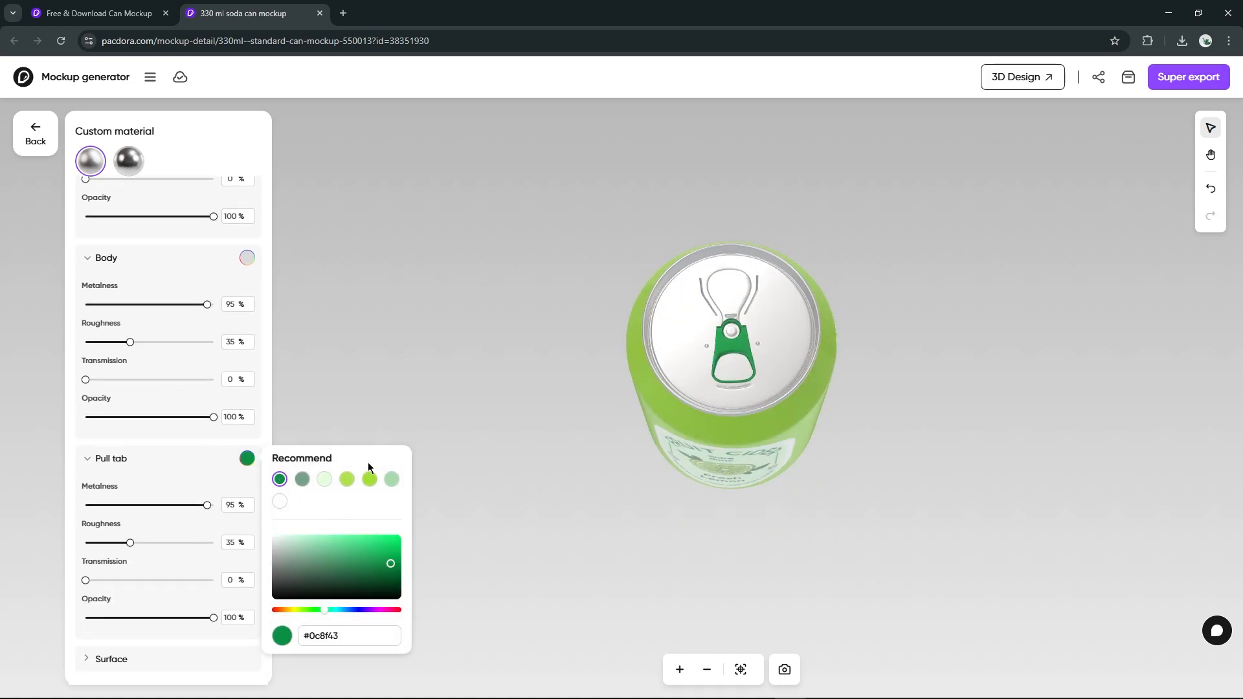
click(1210, 191)
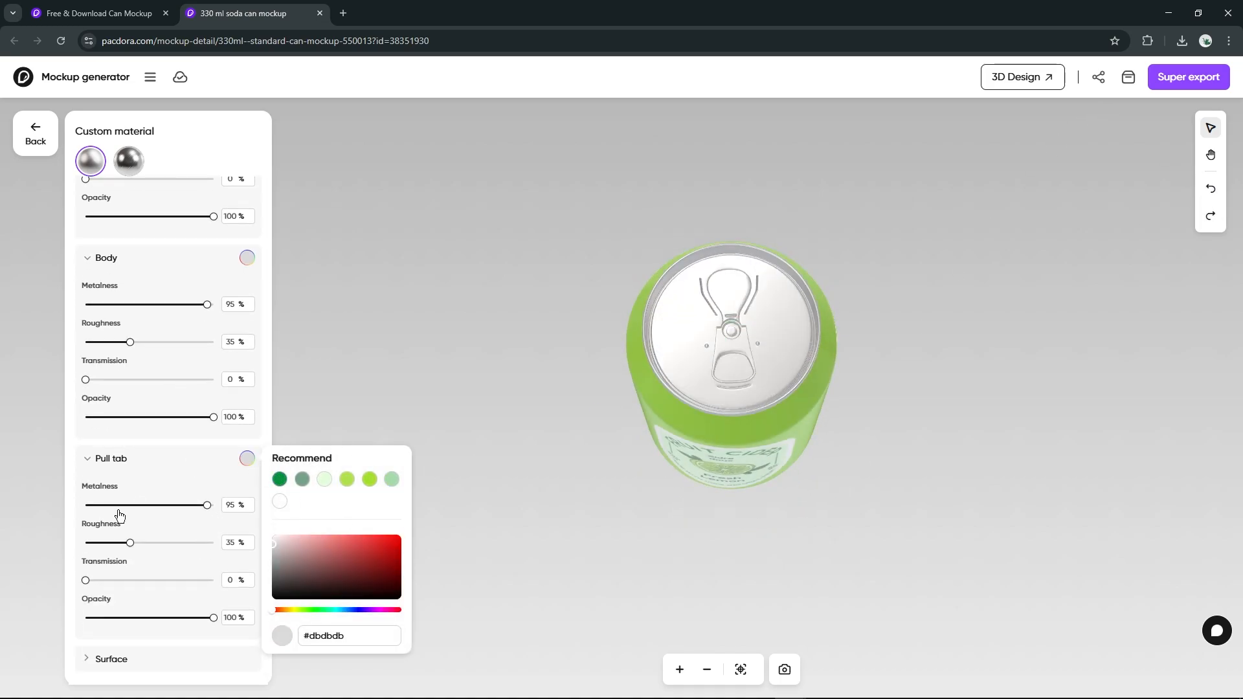
click(102, 466)
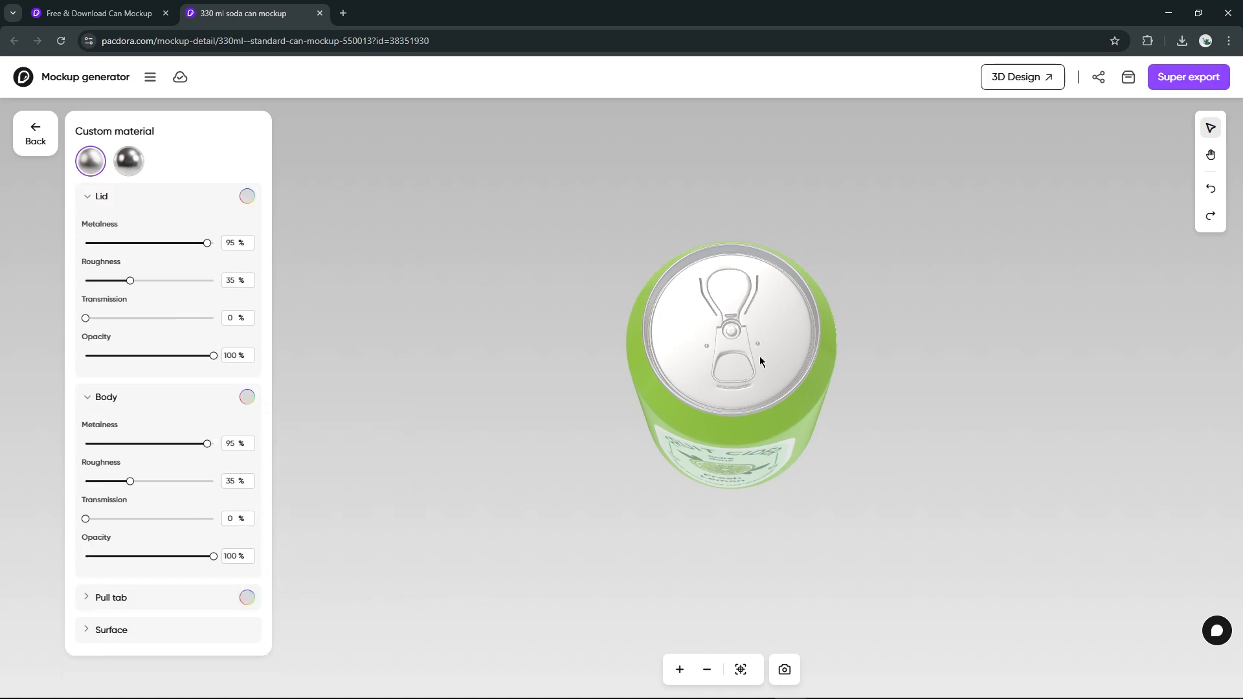
click(35, 135)
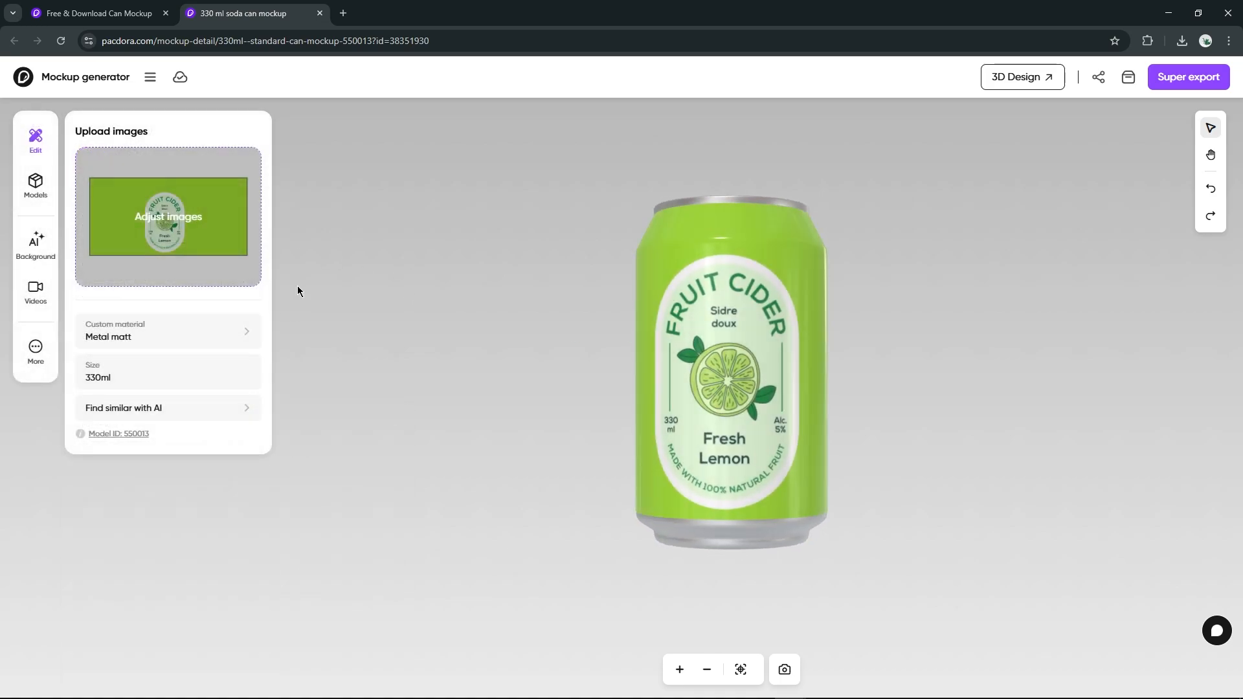
Try the lilac-to-blue, teal and pale green gradient backgrounds, and make the mockup's background transparent.
click(34, 242)
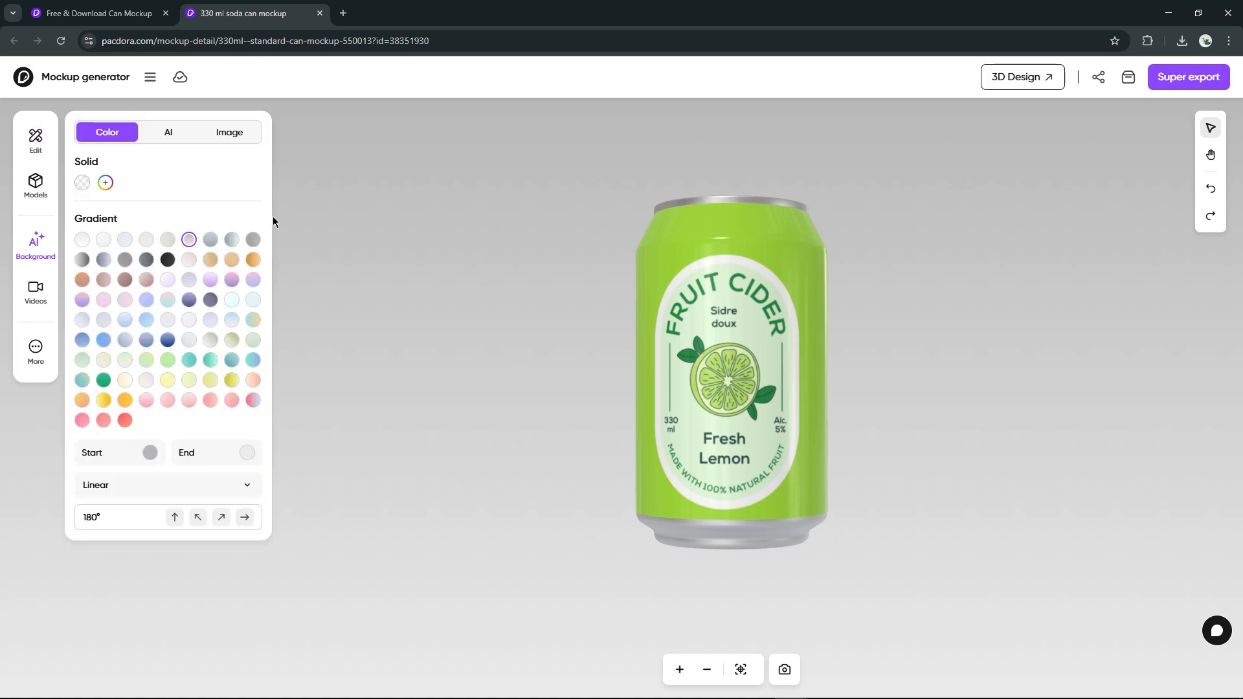
click(145, 300)
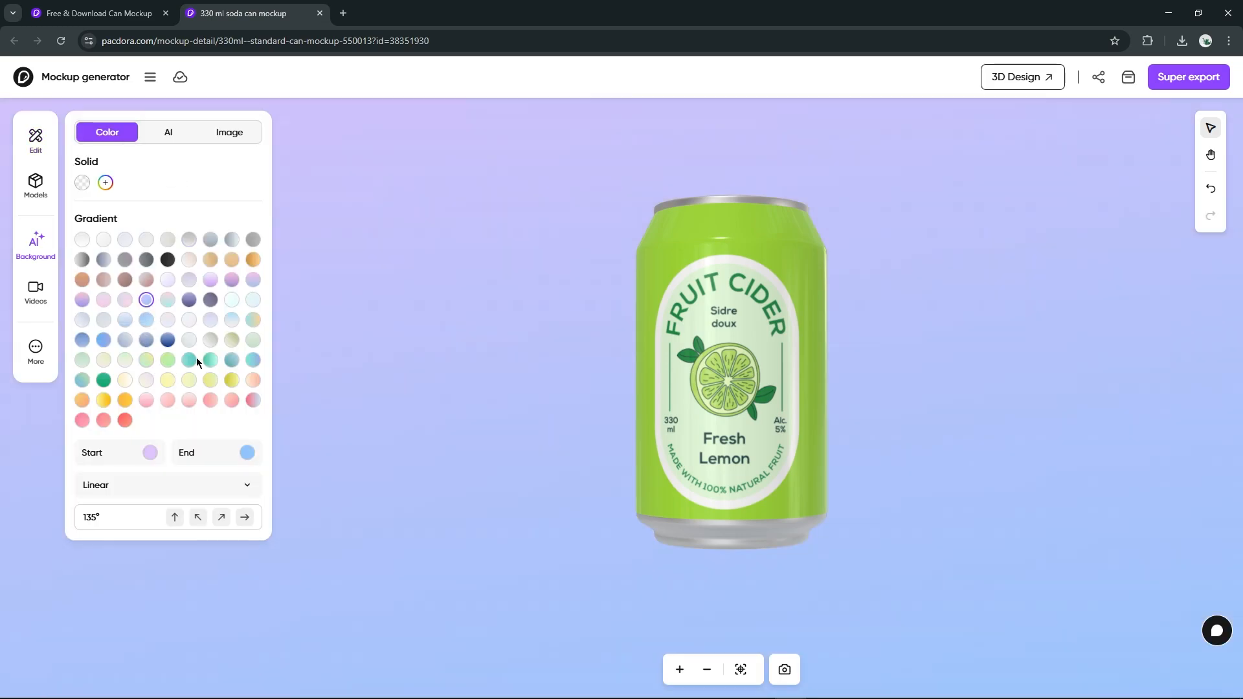
click(189, 360)
click(144, 361)
click(82, 183)
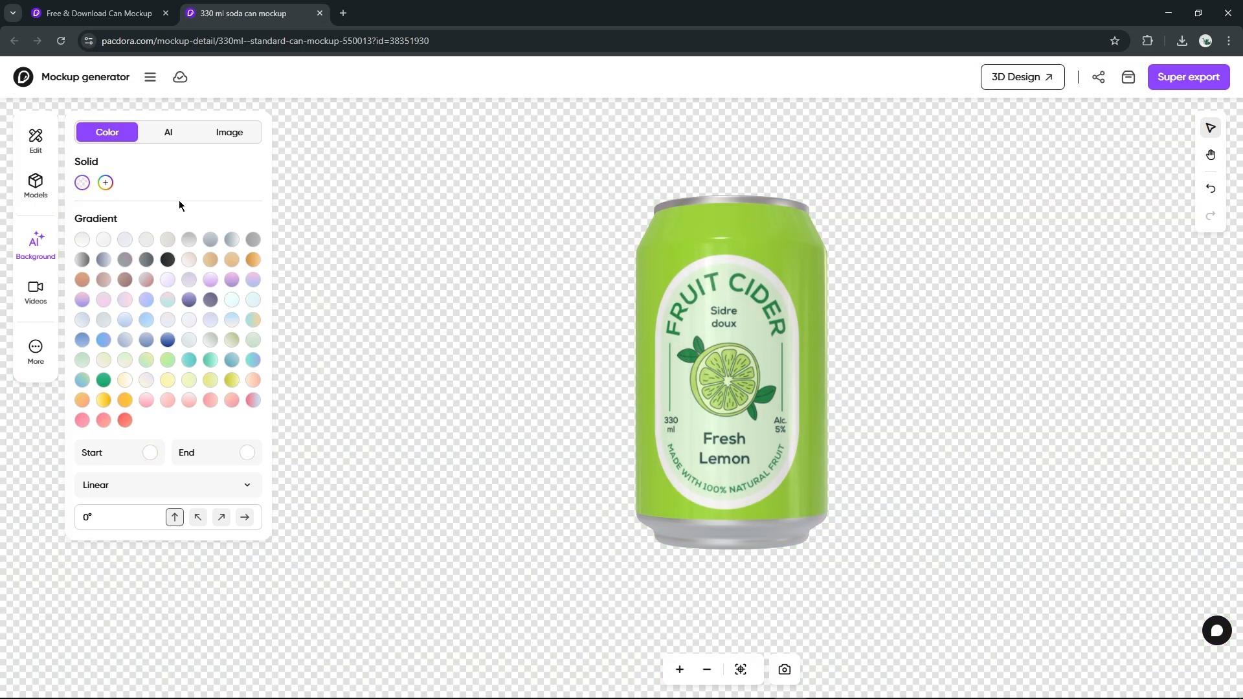
Generate AI backgrounds for the can with the Minimalism round white podium scene, and export the second result in 2K.
click(166, 132)
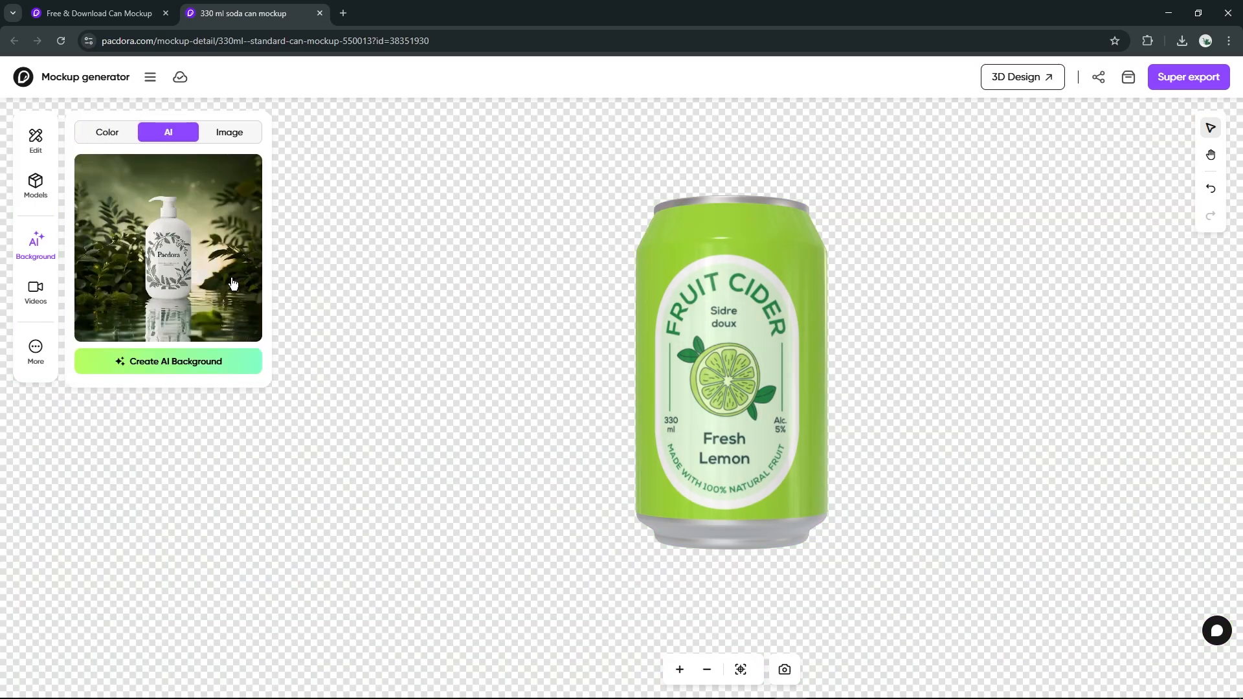
click(186, 362)
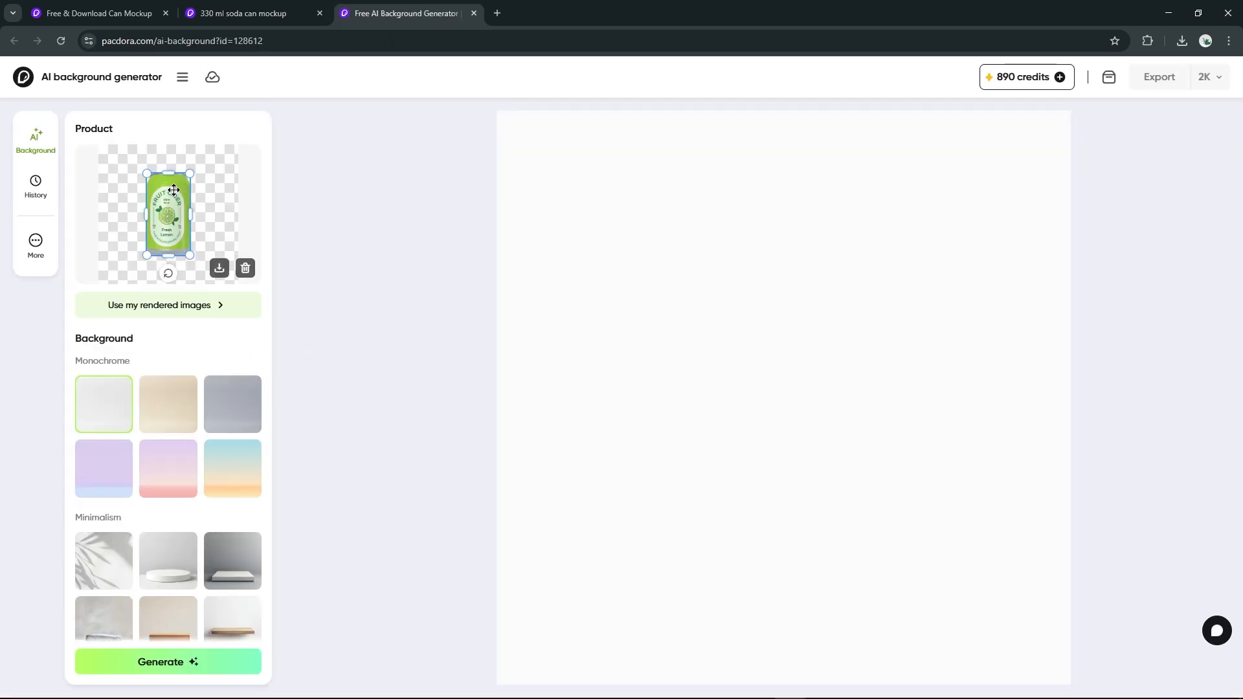
scroll(208, 411, down, 3)
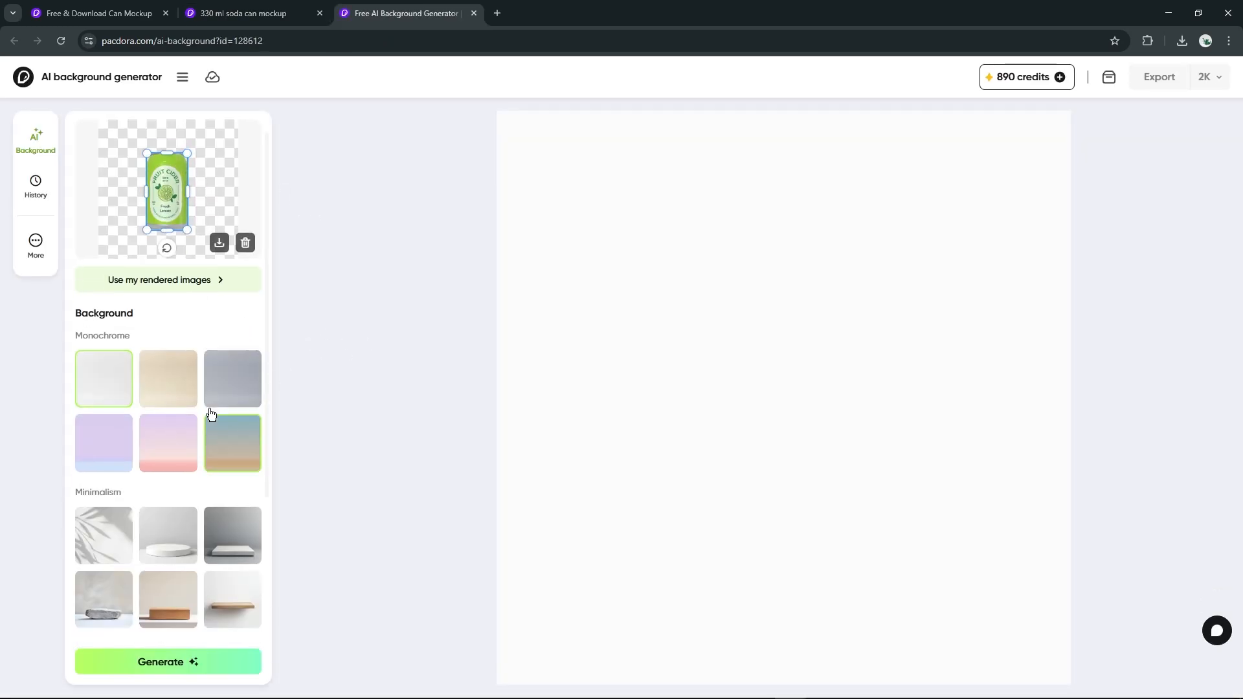
scroll(211, 422, up, 1)
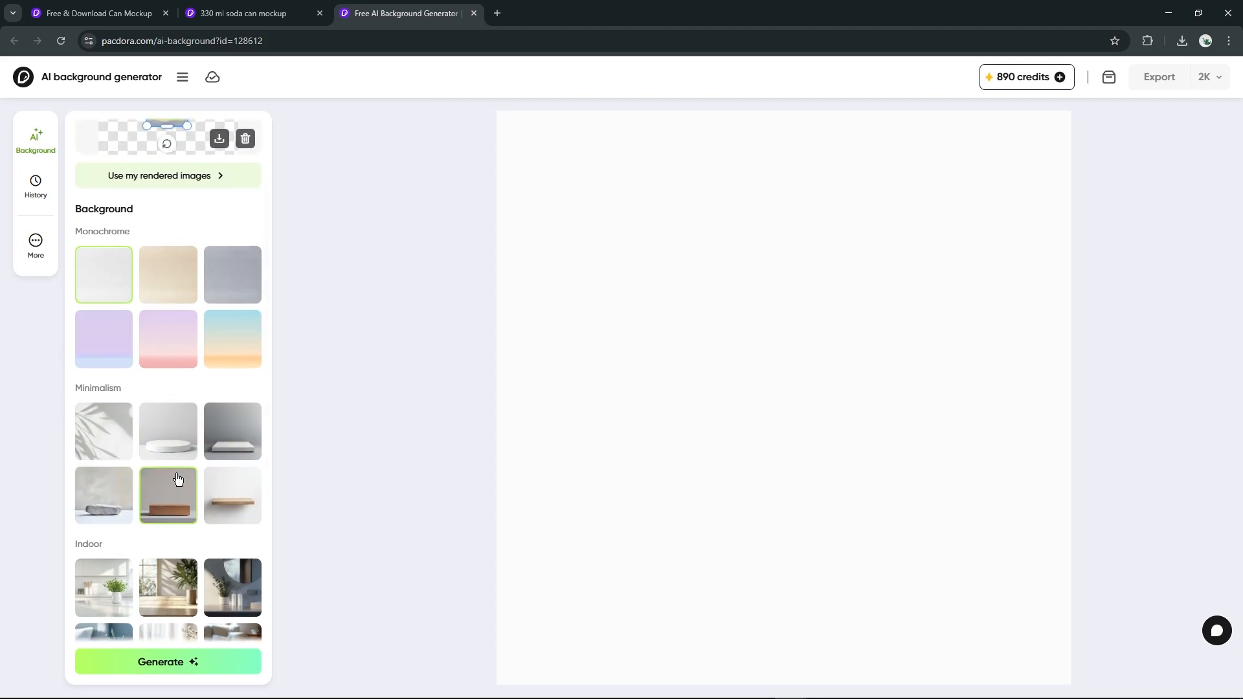
click(168, 436)
scroll(200, 381, down, 3)
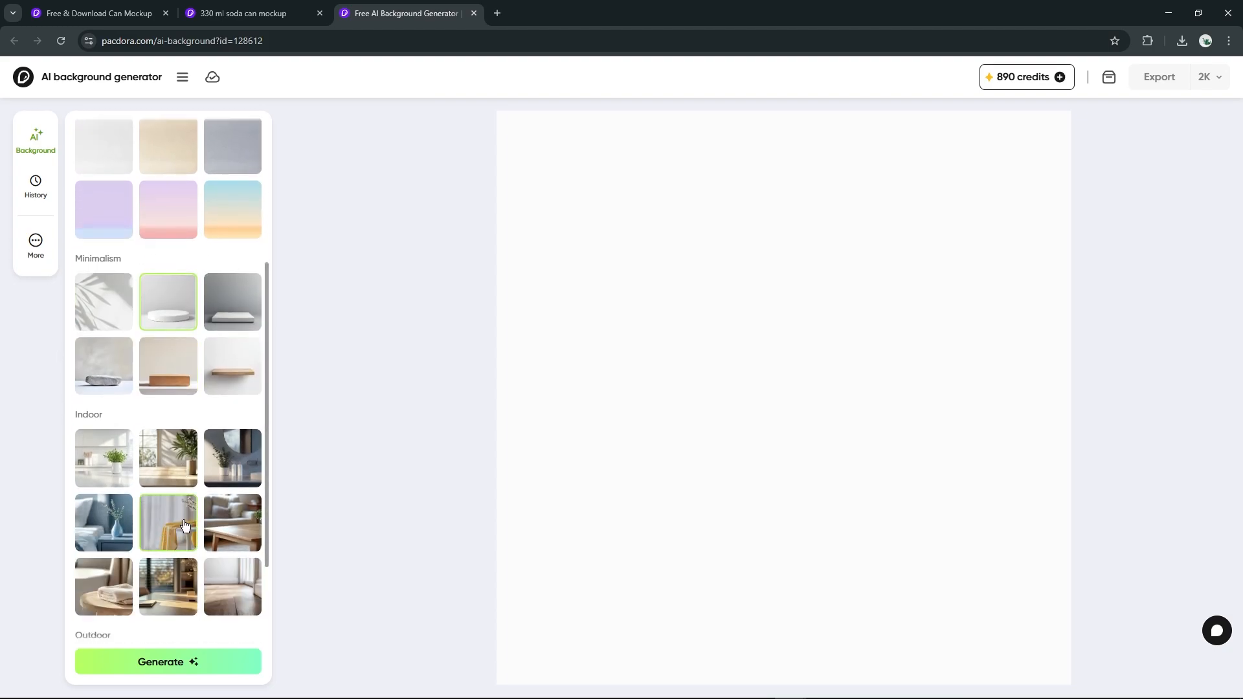
click(213, 662)
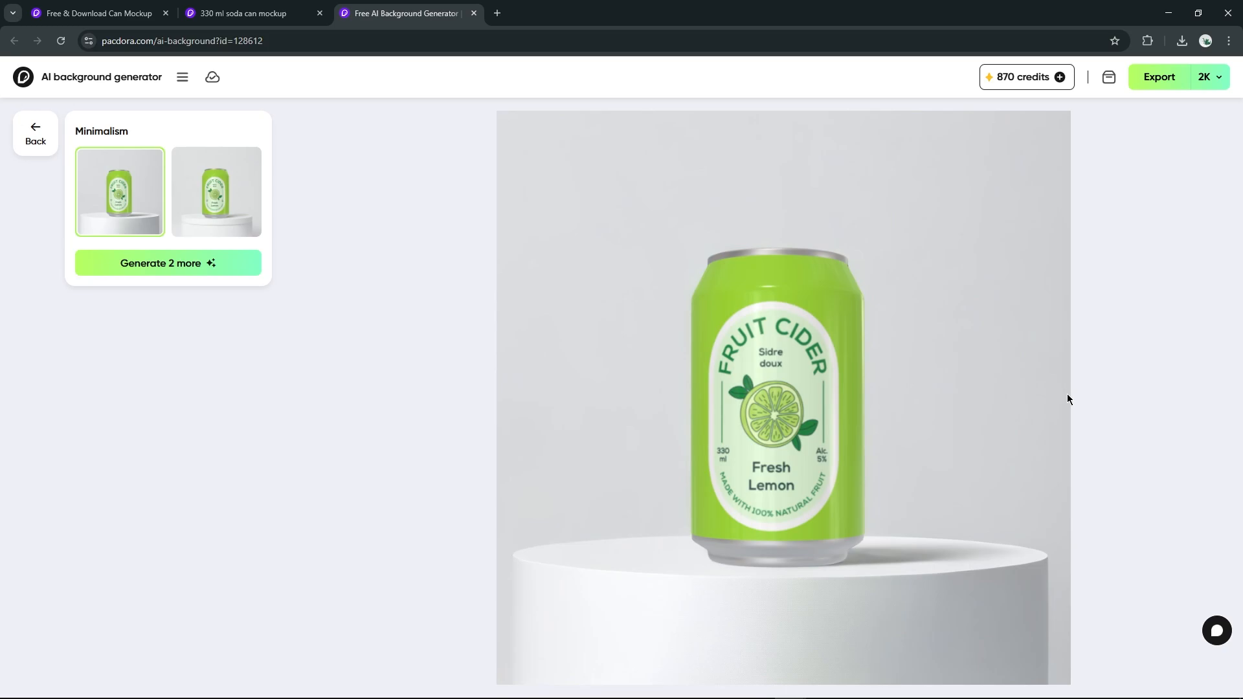
click(258, 234)
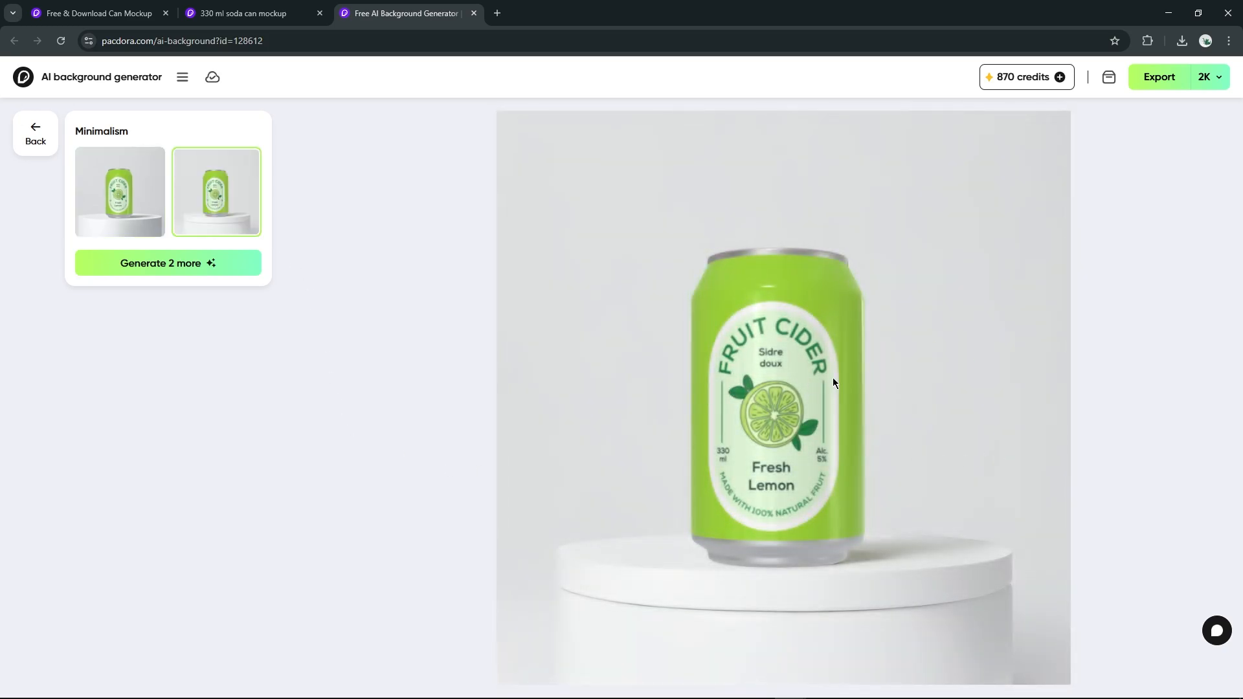
click(1170, 92)
Generate Nature backgrounds showing the can on a tree stump in a forest, and view both results.
scroll(207, 388, down, 5)
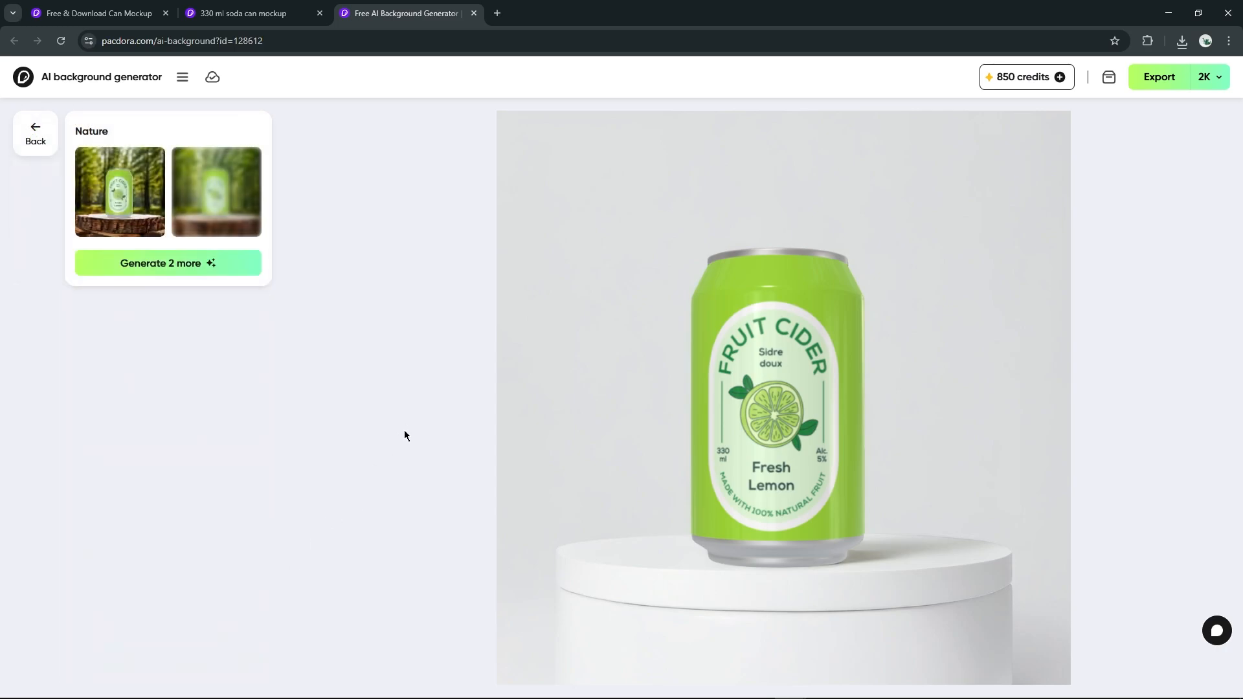
click(154, 202)
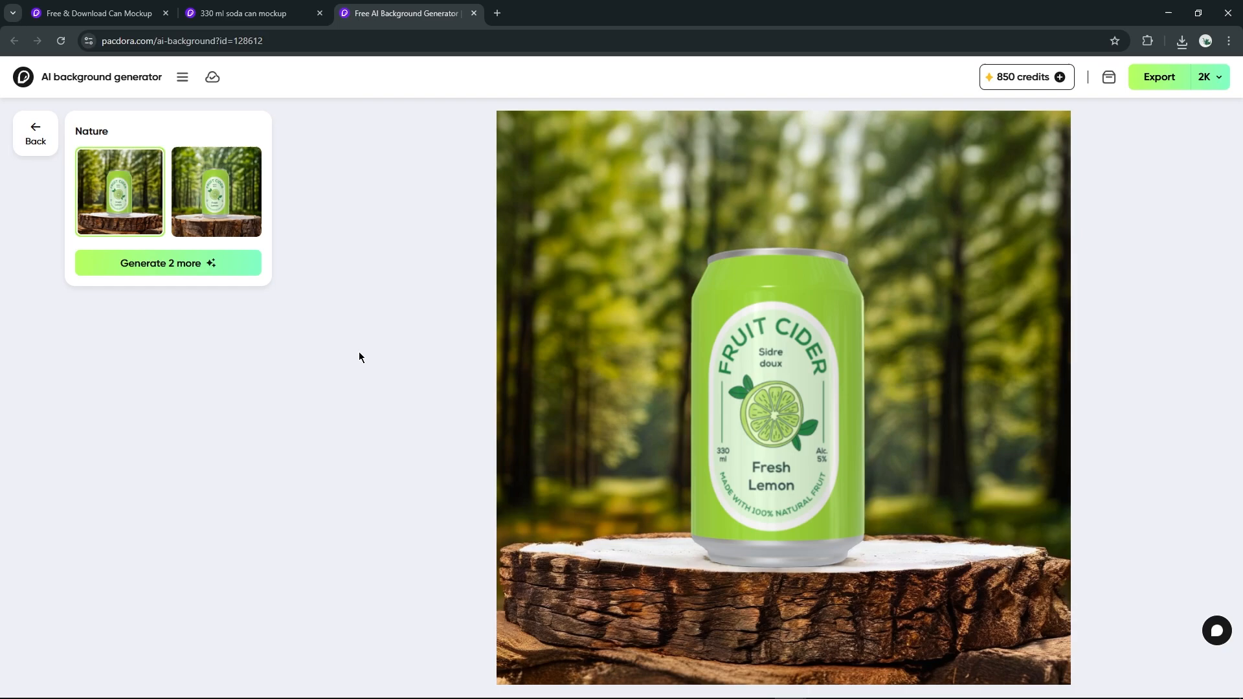
click(216, 191)
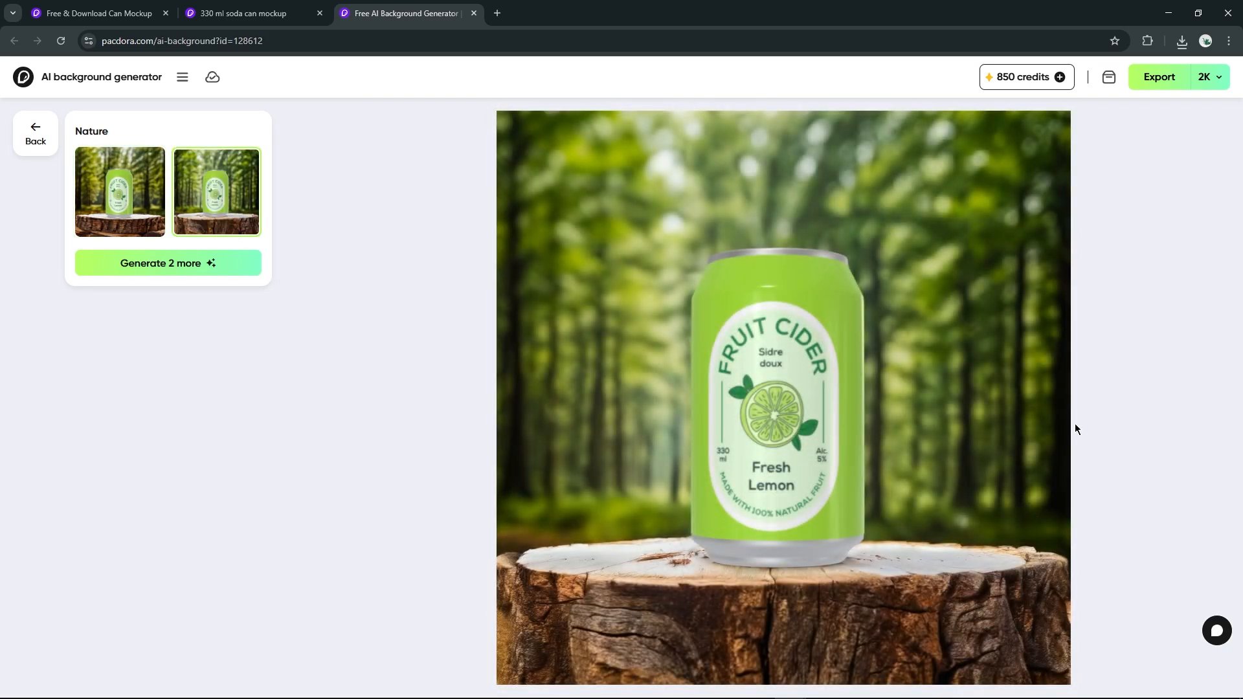
Return to the 330 ml soda can mockup with its transparent background and open its export options.
click(243, 13)
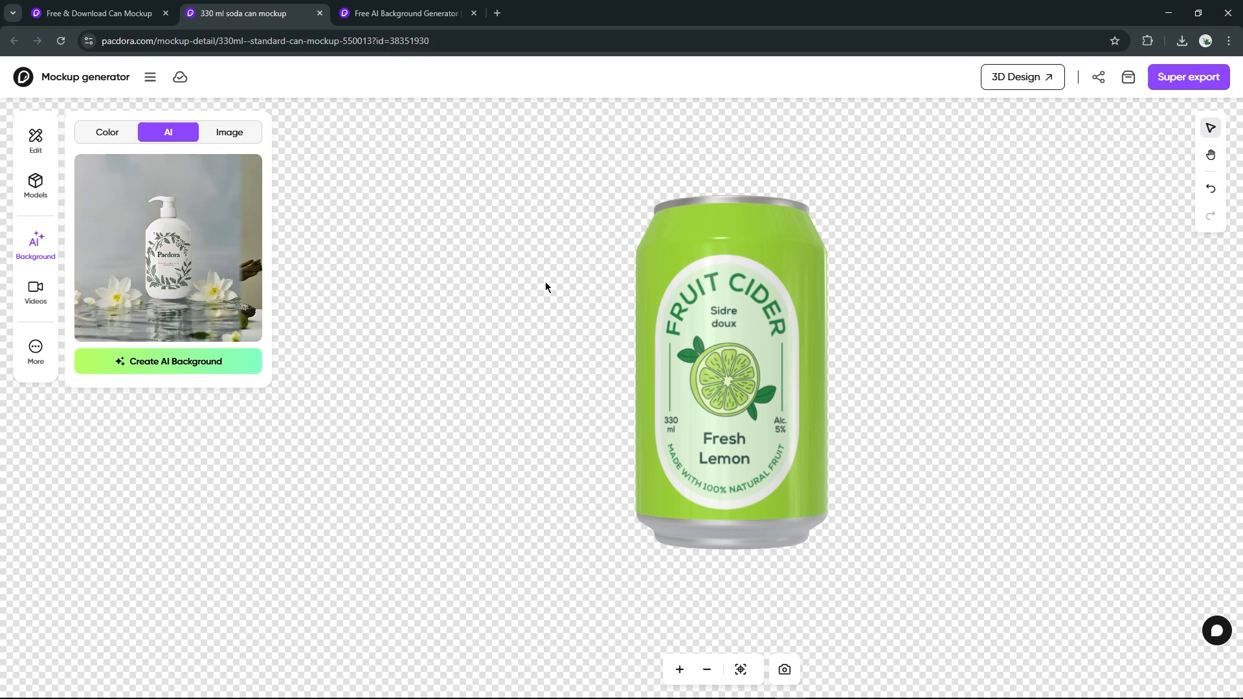
click(104, 133)
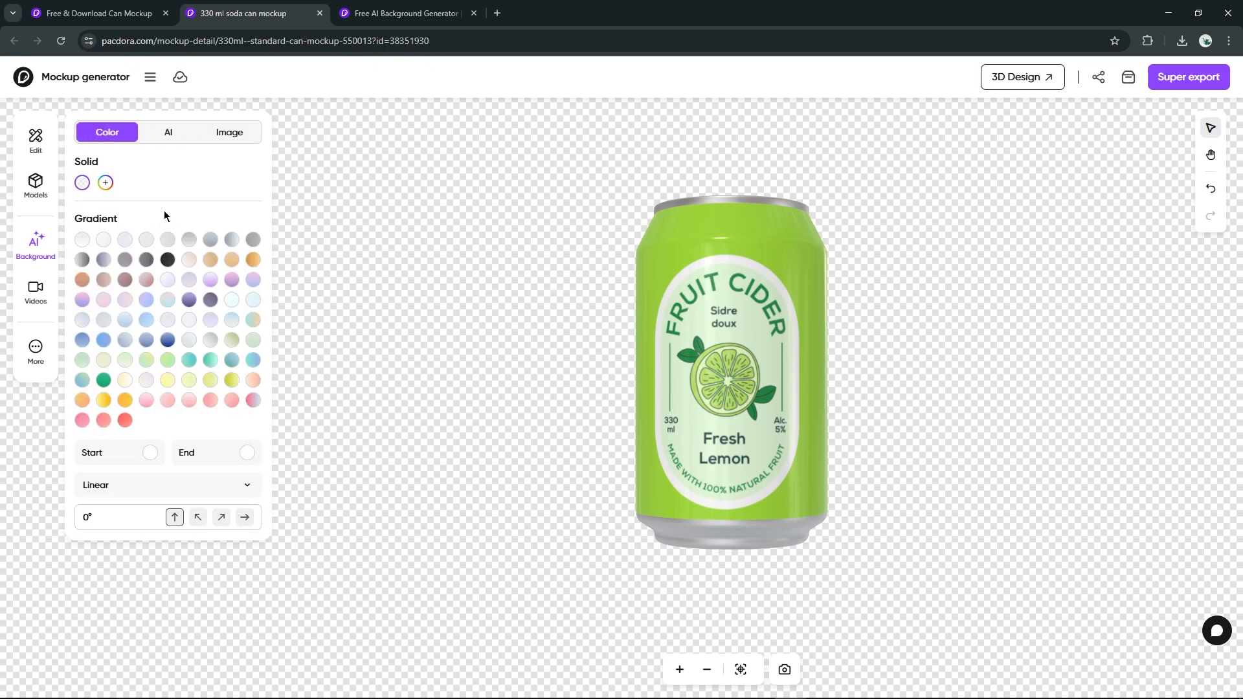
click(1190, 79)
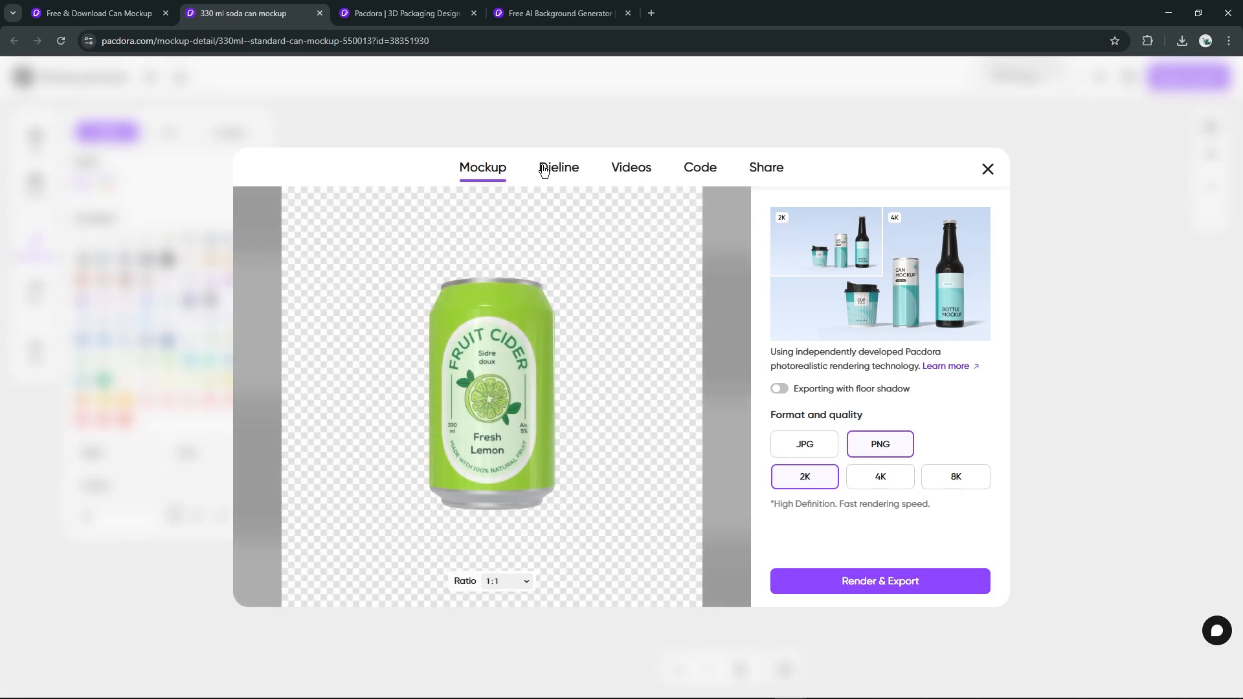
Look through the dieline, video and code export options, previewing two video styles, and export the can mockup image.
drag(565, 356, 627, 398)
click(555, 173)
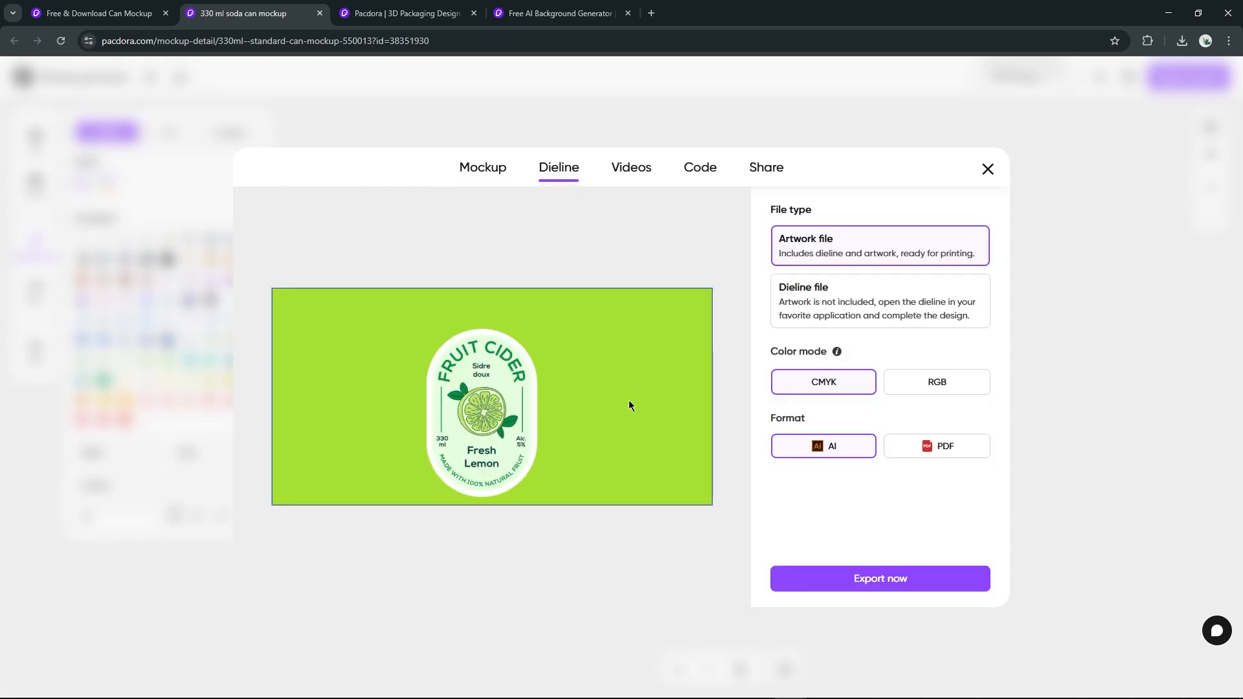
click(623, 171)
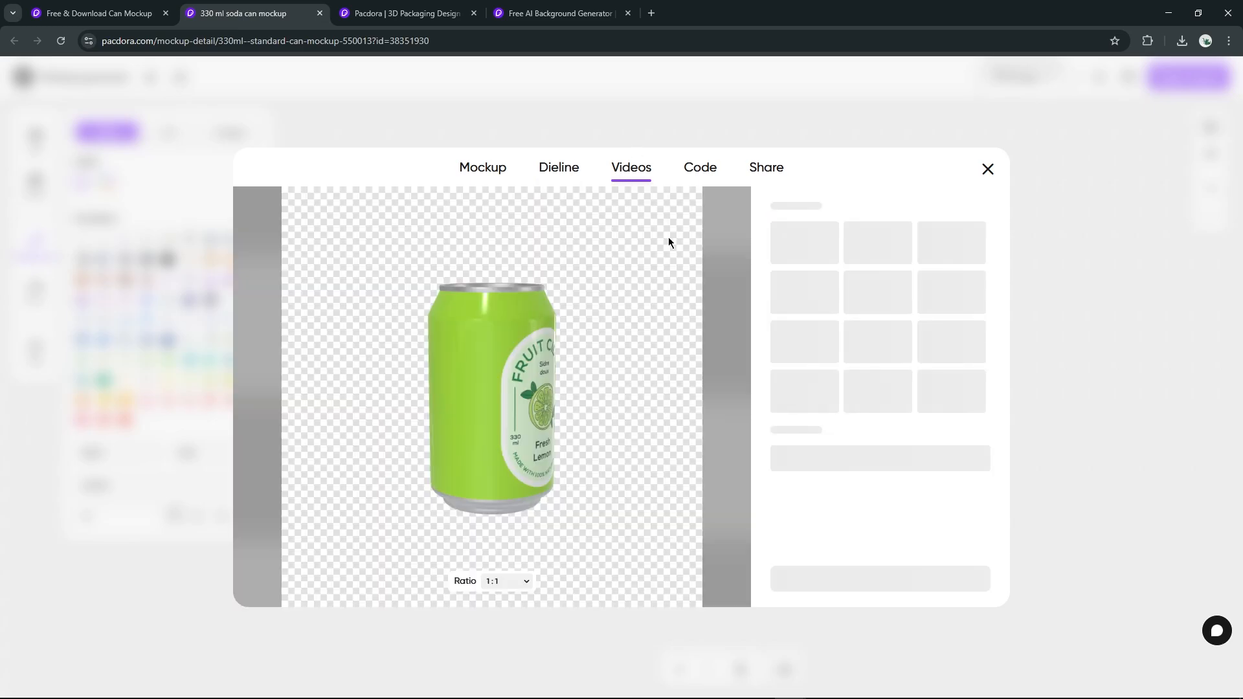
click(867, 259)
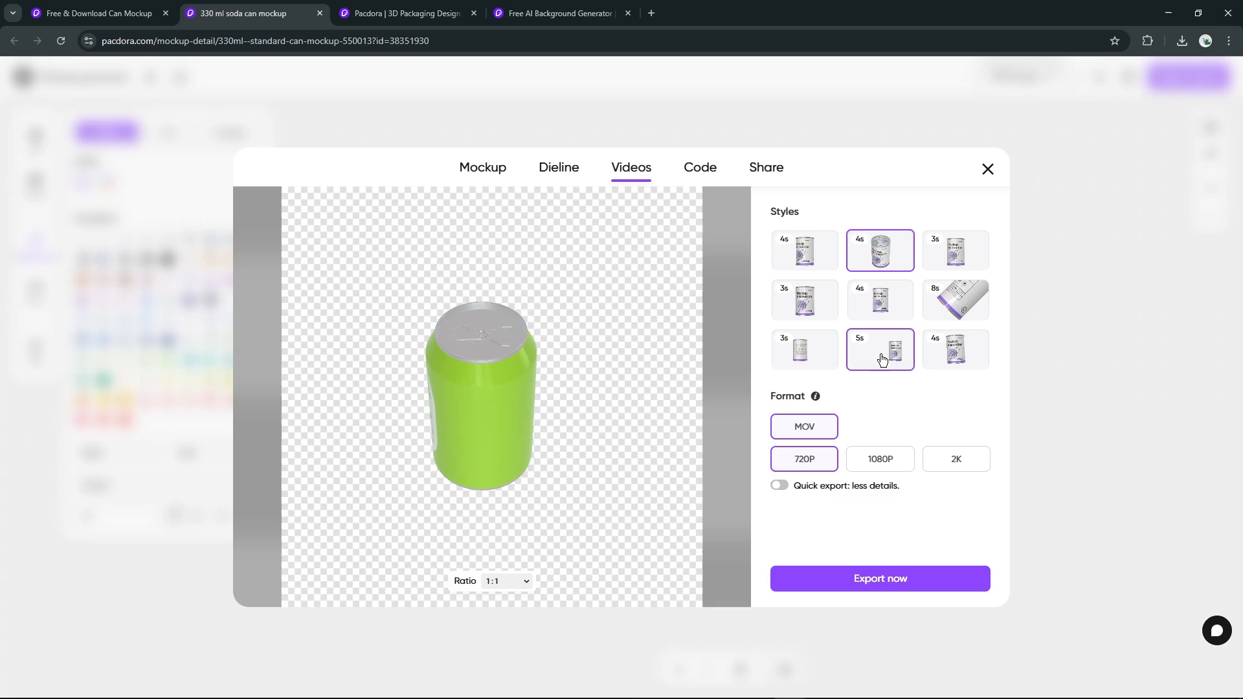
click(956, 299)
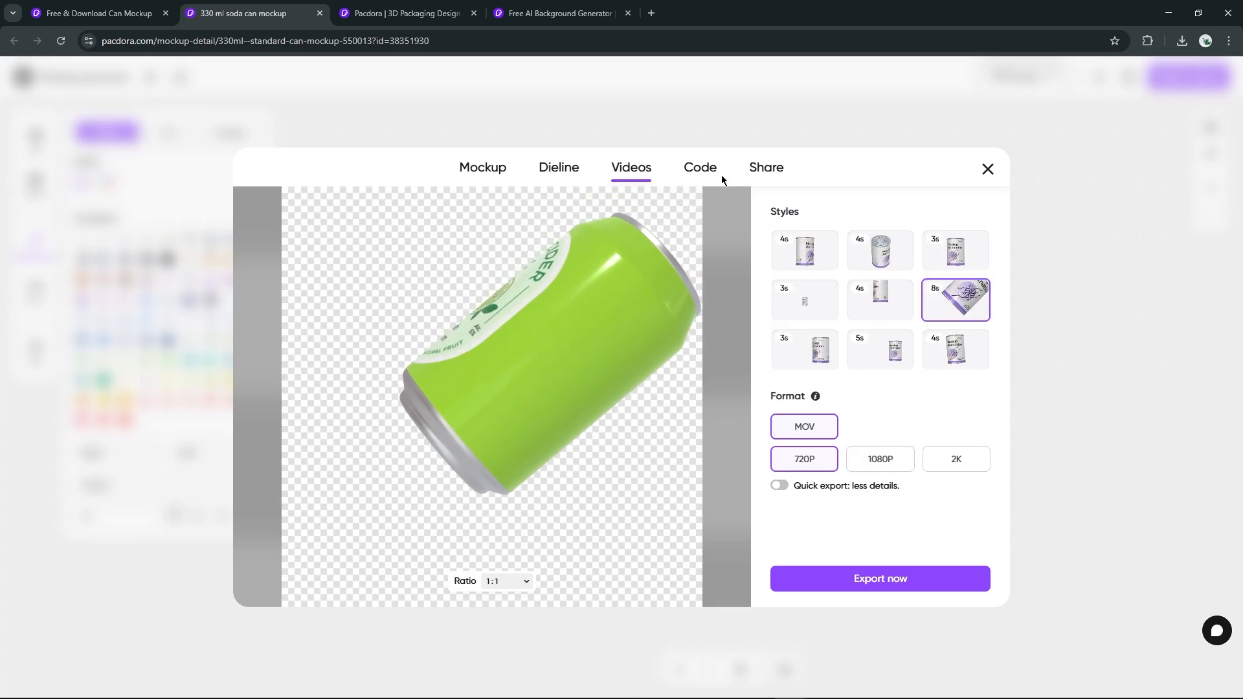
click(699, 172)
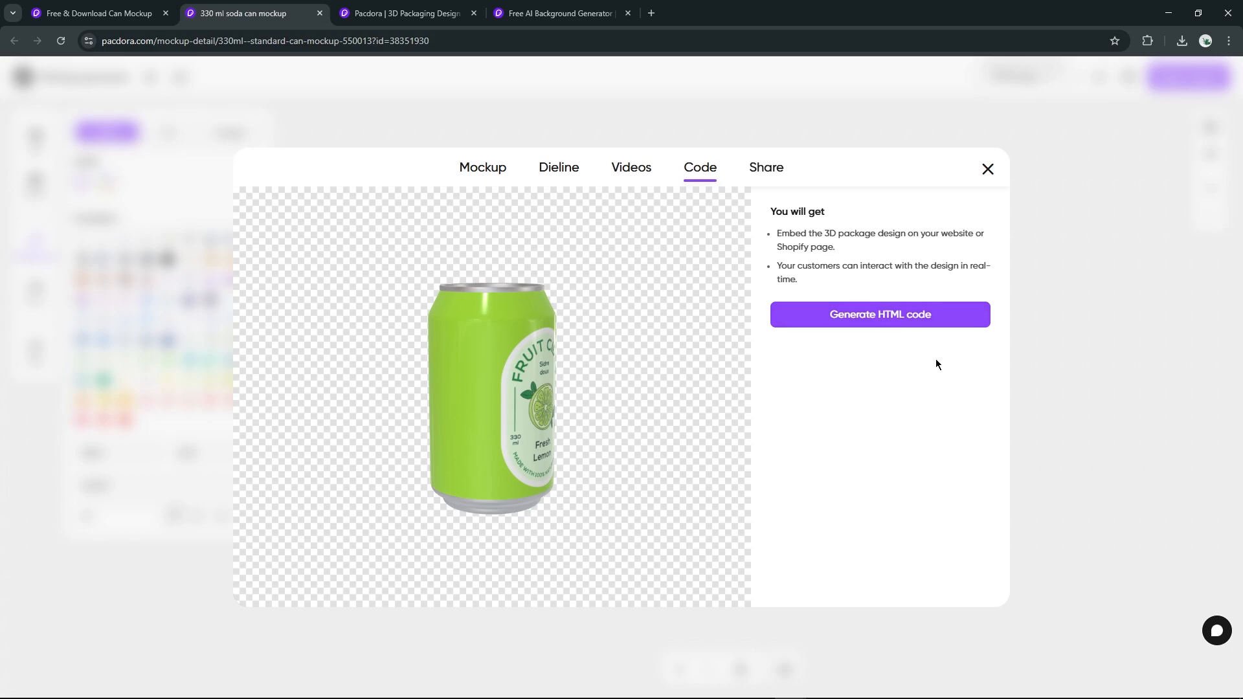
click(493, 176)
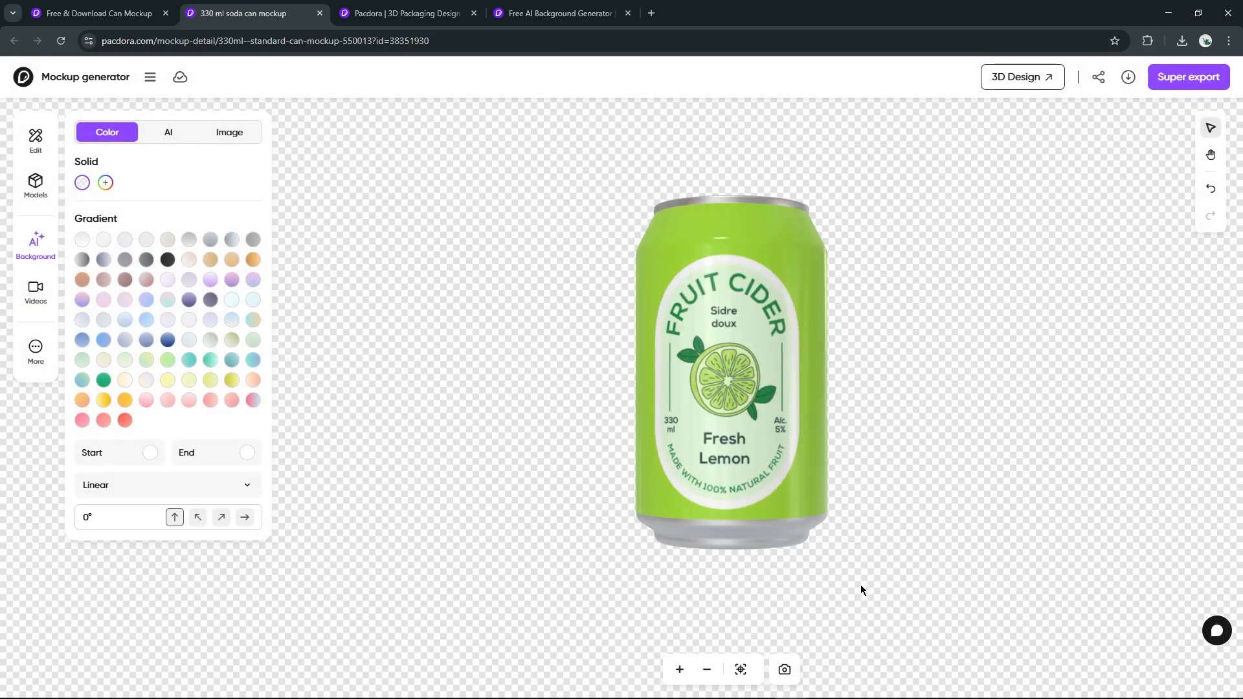
Replace the Fresh Lemon label with the Sweet Apple label on the can artwork and scale the new label down.
mouse_move(771, 412)
click(809, 407)
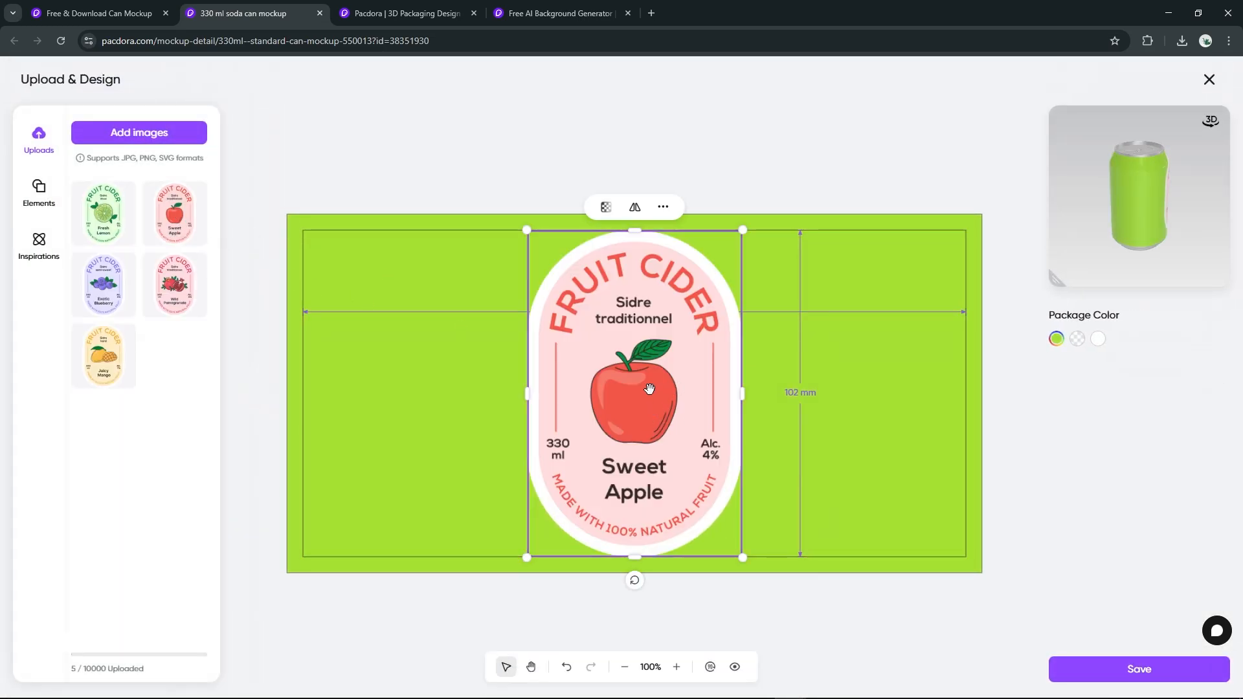
mouse_move(649, 387)
mouse_down()
mouse_move(818, 394)
mouse_move(598, 393)
mouse_move(641, 379)
mouse_up()
click(590, 377)
key(Delete)
drag(749, 232, 706, 299)
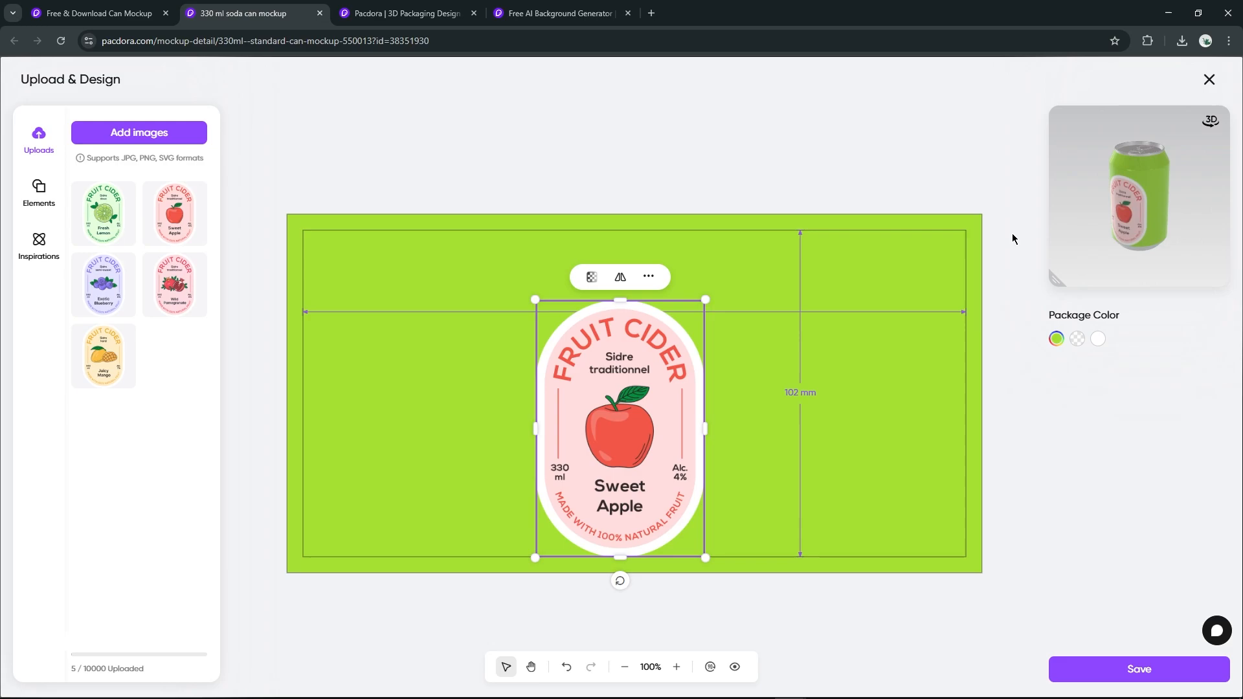
Enlarge the 3D preview and move the Sweet Apple label slightly up and to the right on the artwork.
click(1055, 279)
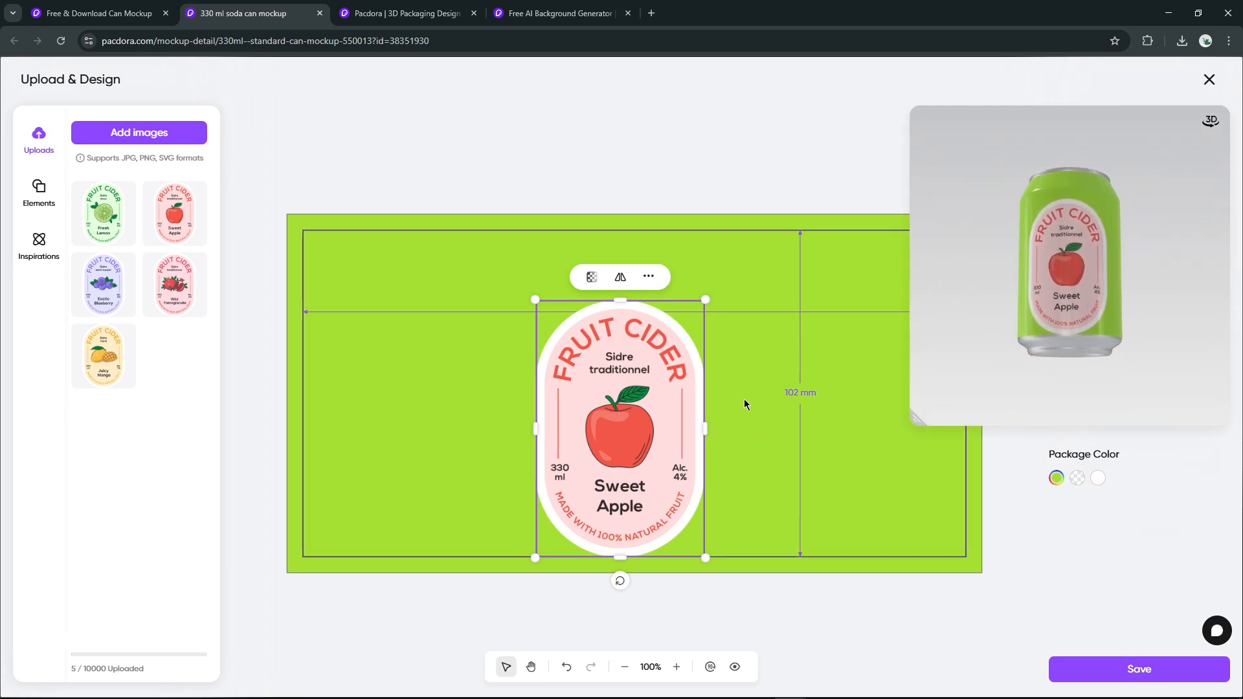
drag(635, 422, 641, 409)
drag(1068, 358, 1076, 293)
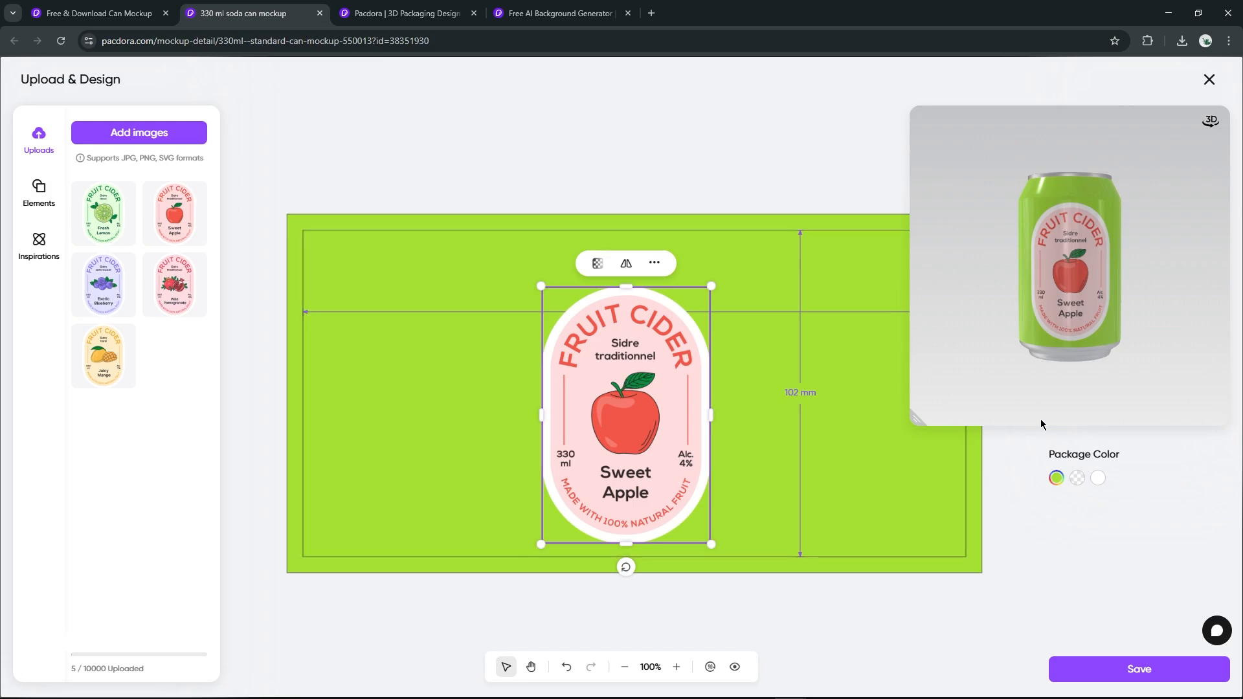
Set the can's package color to the apple-matching red #f0483a.
click(1056, 478)
drag(987, 447, 924, 455)
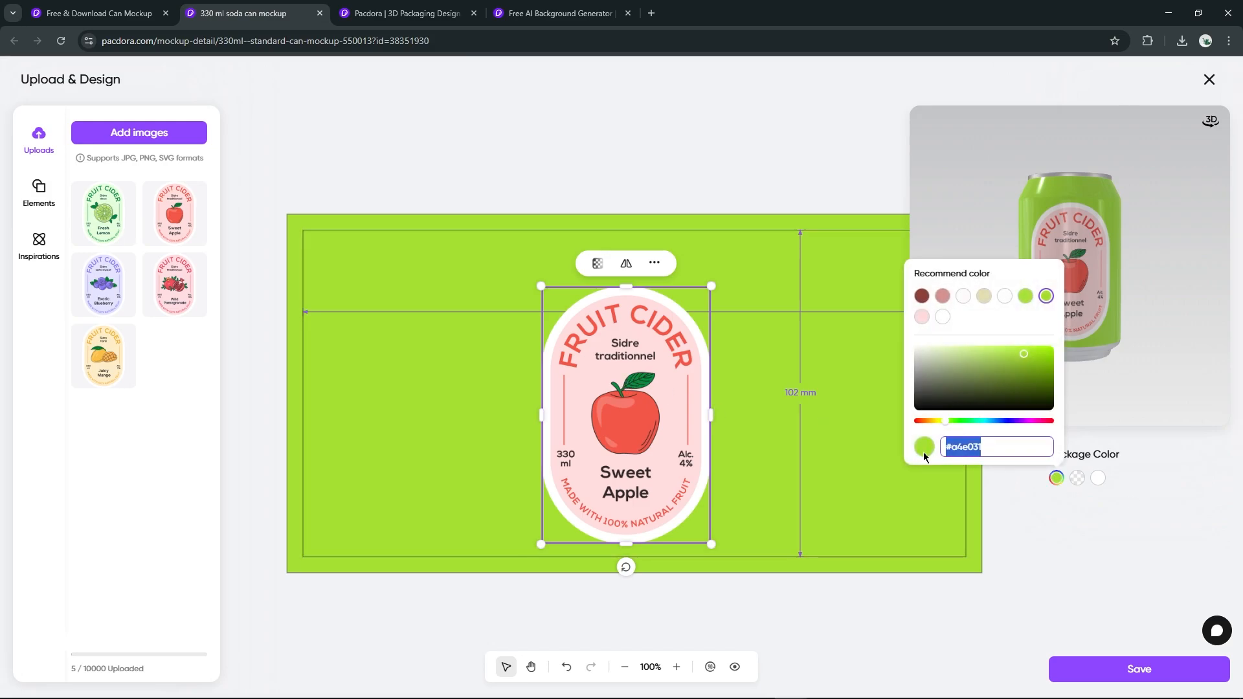
key(Return)
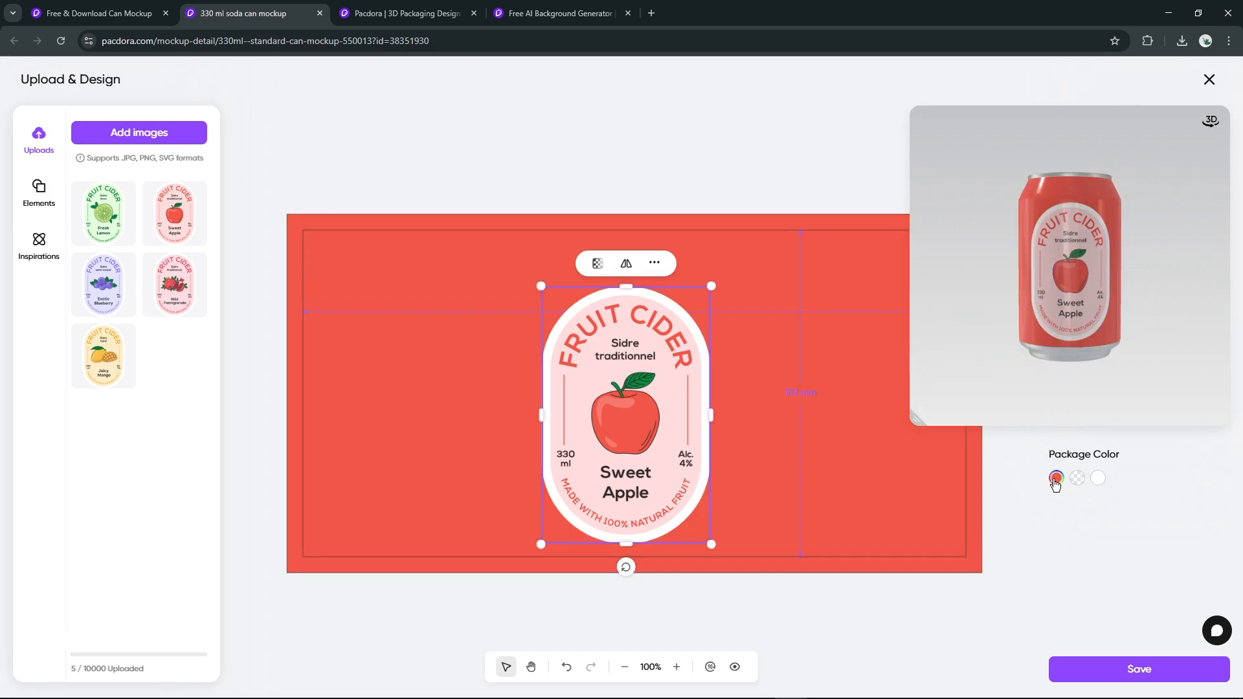
click(1056, 478)
click(1020, 350)
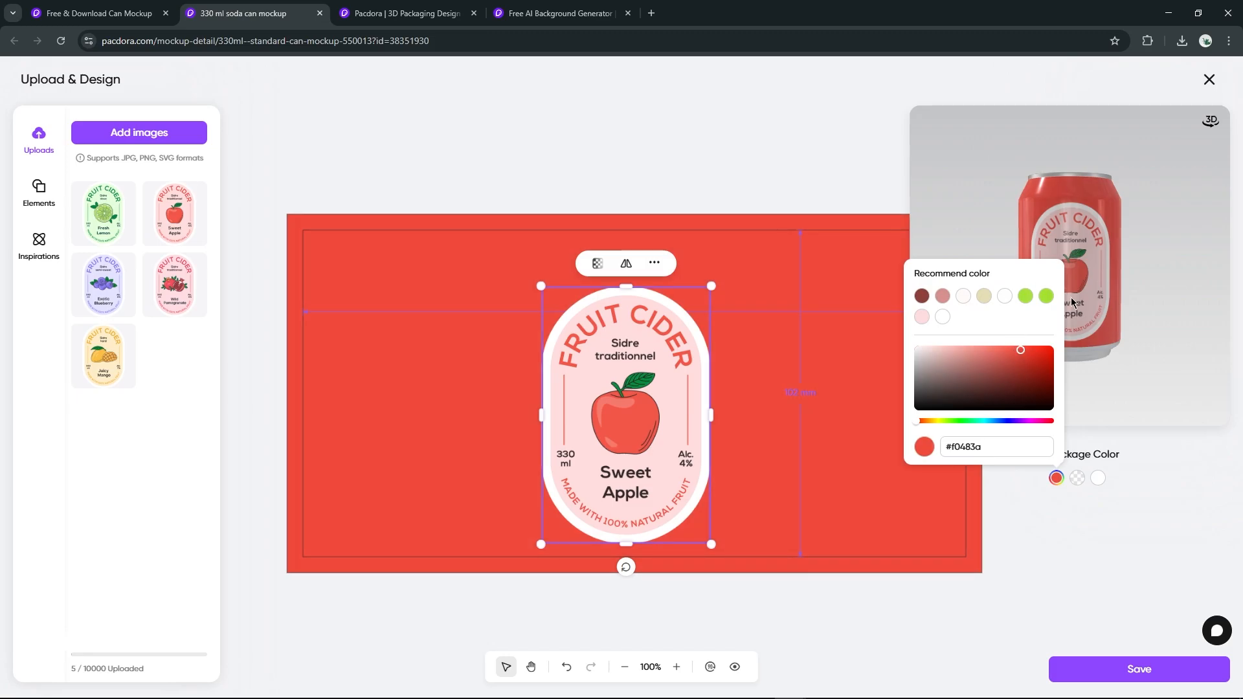
click(1123, 505)
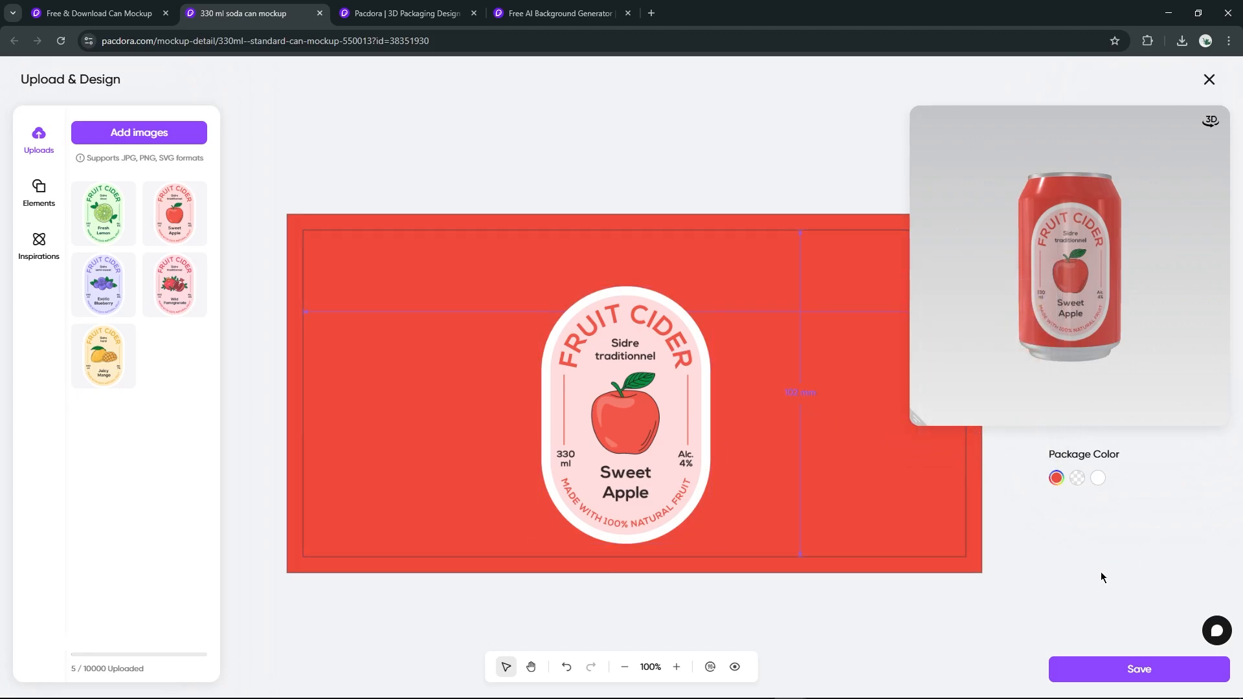
Save the Sweet Apple can artwork and open the mockup's export options.
click(1139, 669)
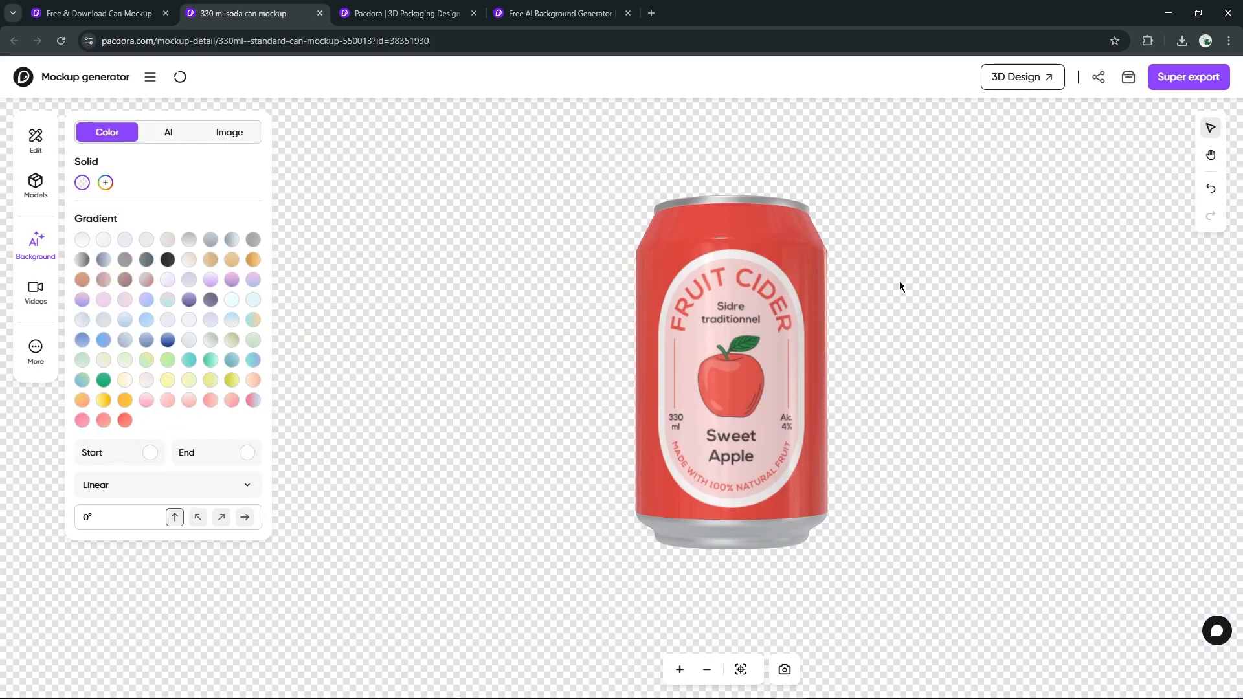
click(1163, 86)
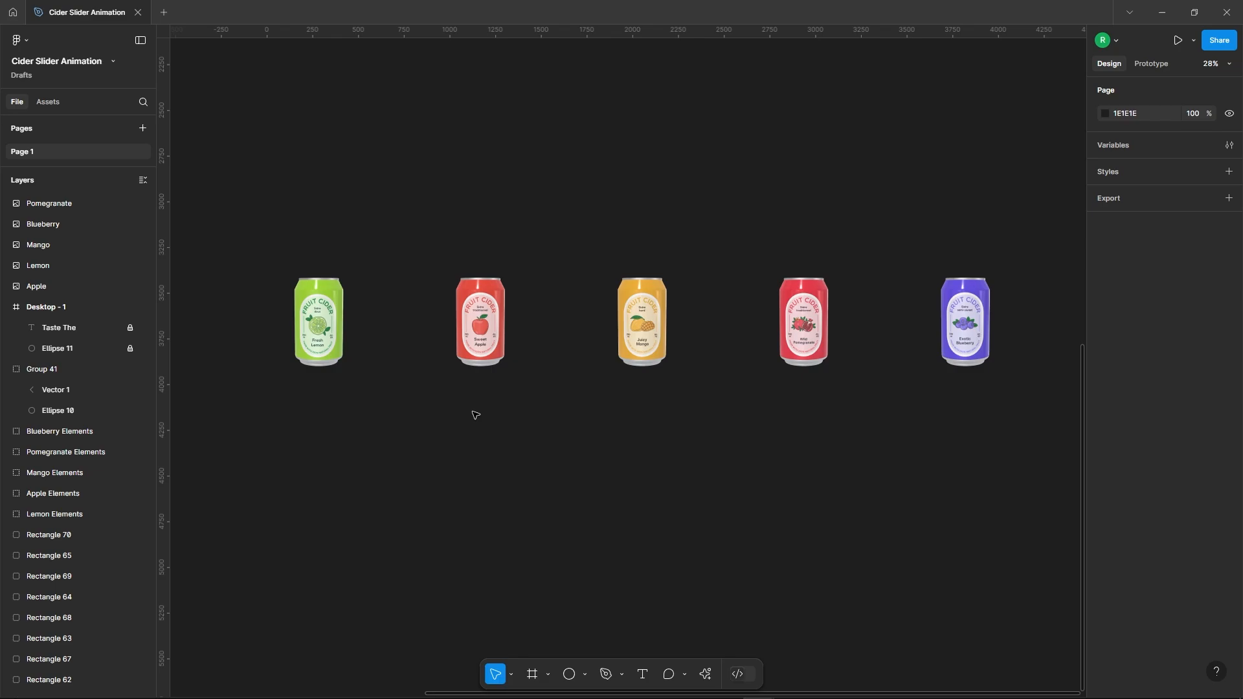
Switch to the Cider Slider Animation file in Figma and move the five can images above and right of the Desktop - 1 frame.
scroll(649, 502, down, 5)
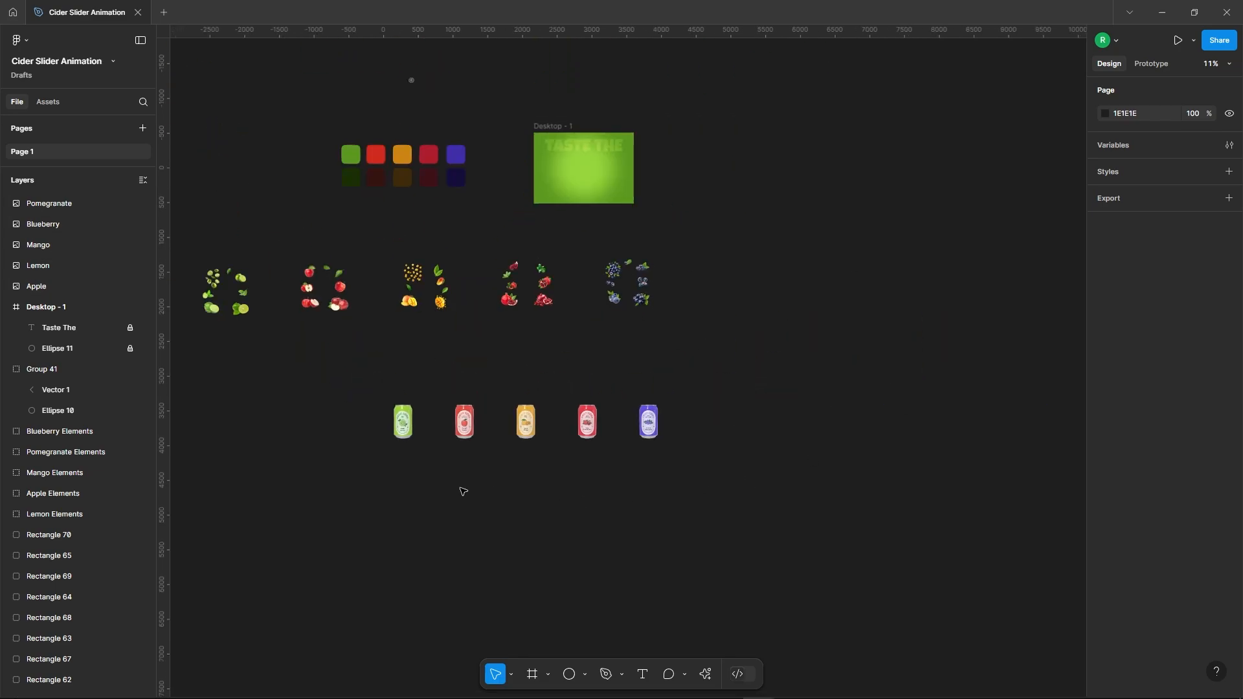
drag(361, 408, 707, 475)
drag(525, 444, 715, 182)
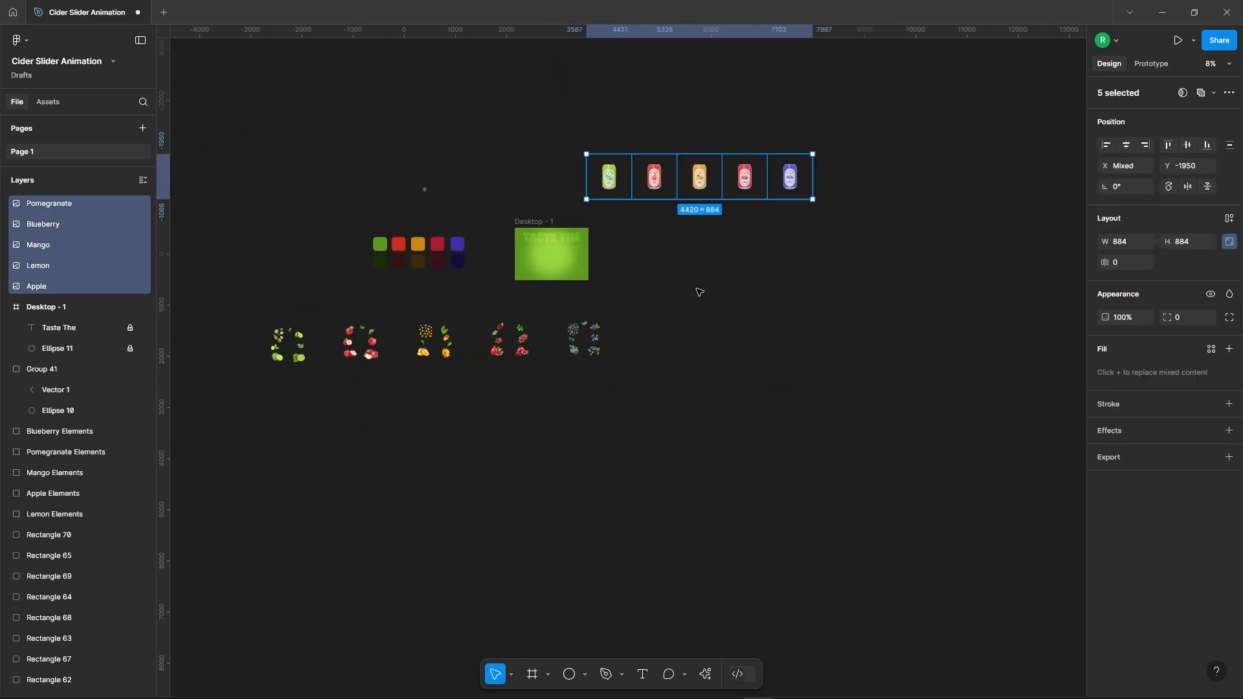
click(700, 289)
Place the Lemon can image inside the Desktop - 1 frame and center it horizontally and vertically.
scroll(553, 197, up, 3)
click(693, 142)
drag(693, 141, 554, 327)
scroll(530, 337, up, 5)
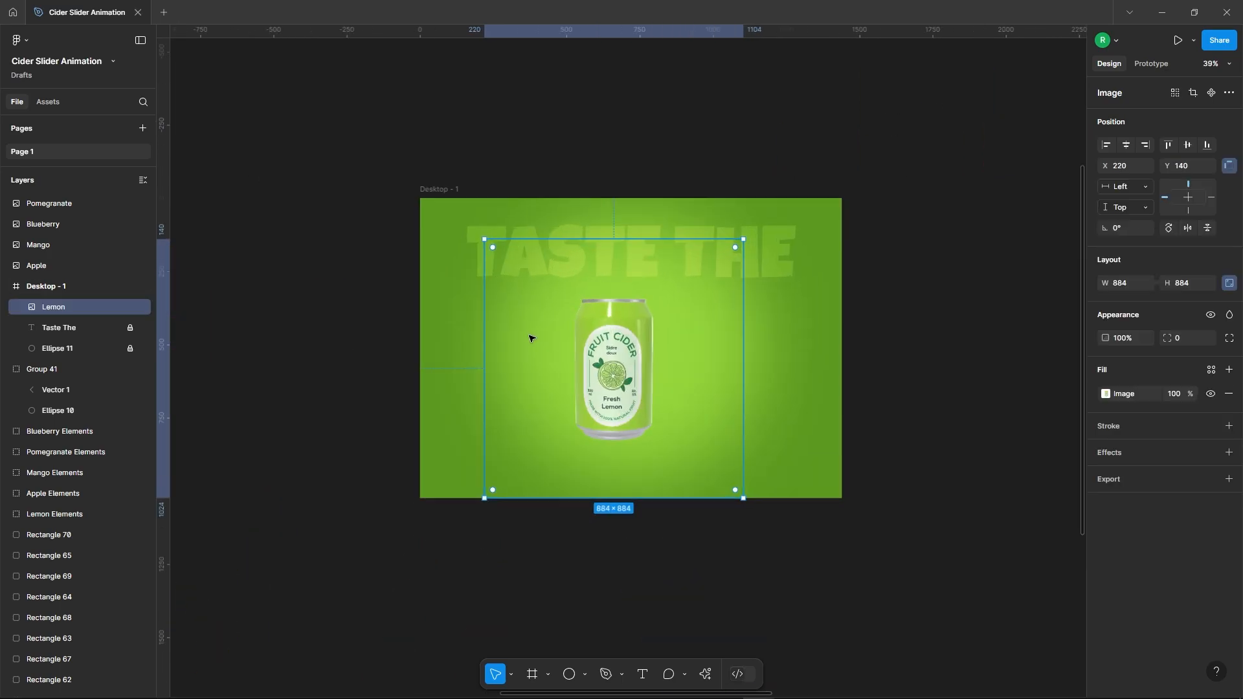
click(1126, 145)
click(1180, 148)
scroll(319, 235, down, 2)
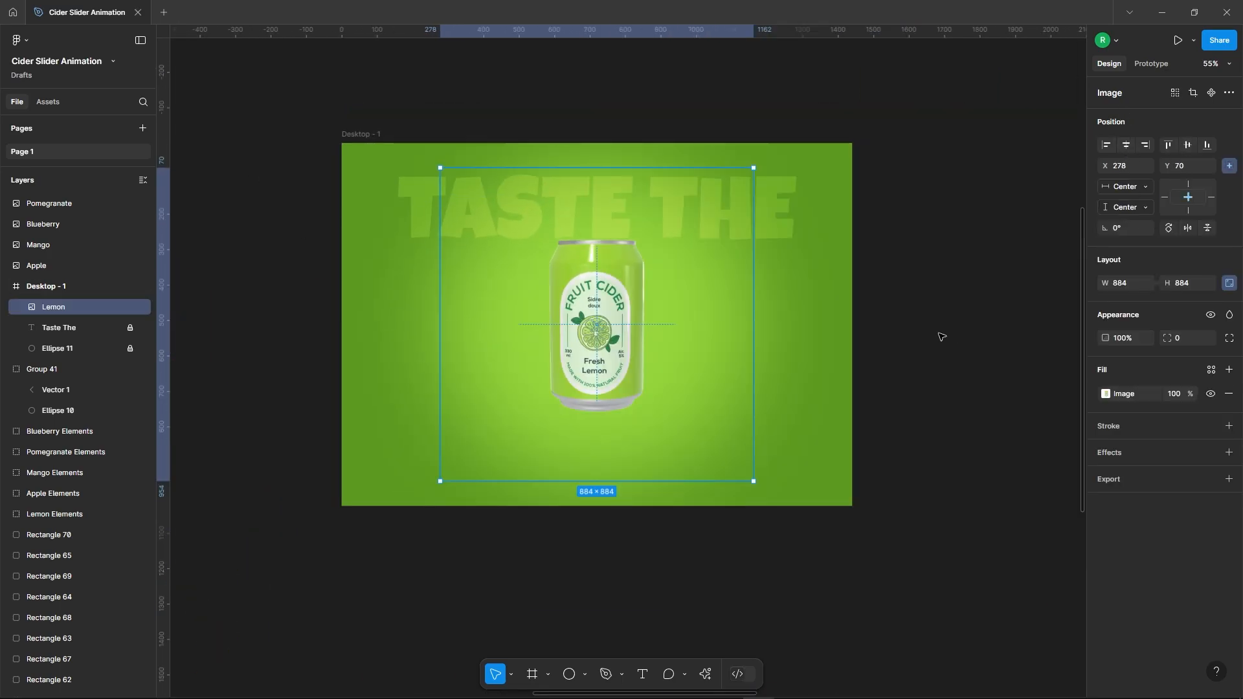
Move the Lemon Elements group into the Desktop - 1 frame so the fruit surrounds the can.
click(910, 271)
scroll(910, 272, down, 4)
scroll(786, 359, down, 3)
drag(413, 449, 804, 319)
scroll(831, 320, up, 6)
drag(774, 364, 700, 355)
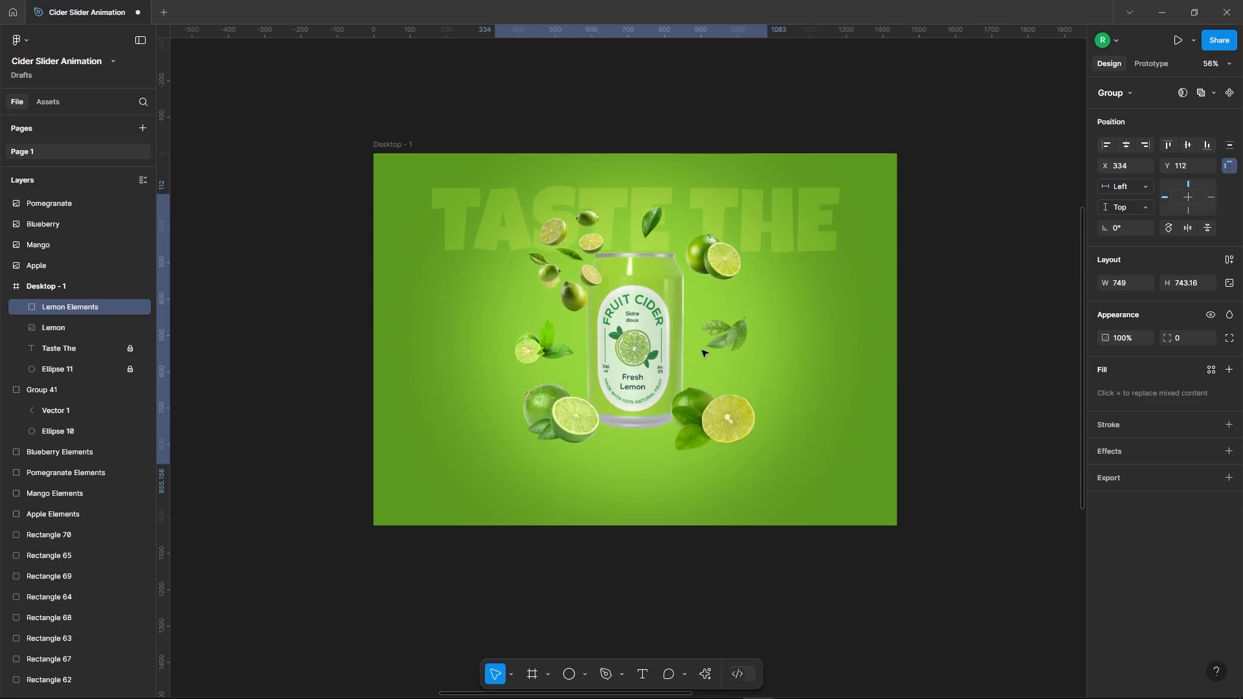
Bring the Lemon can in front of the Lemon Elements group and nudge the group to X 331, Y 120.
click(53, 327)
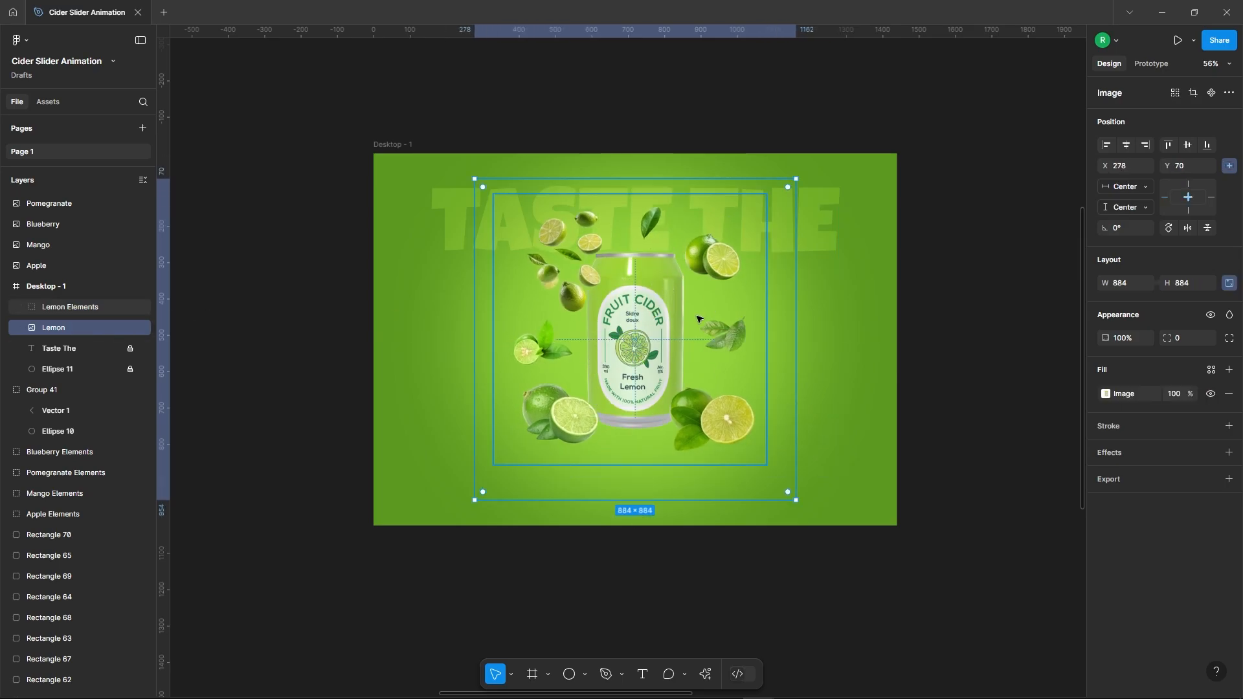
right_click(660, 379)
click(698, 380)
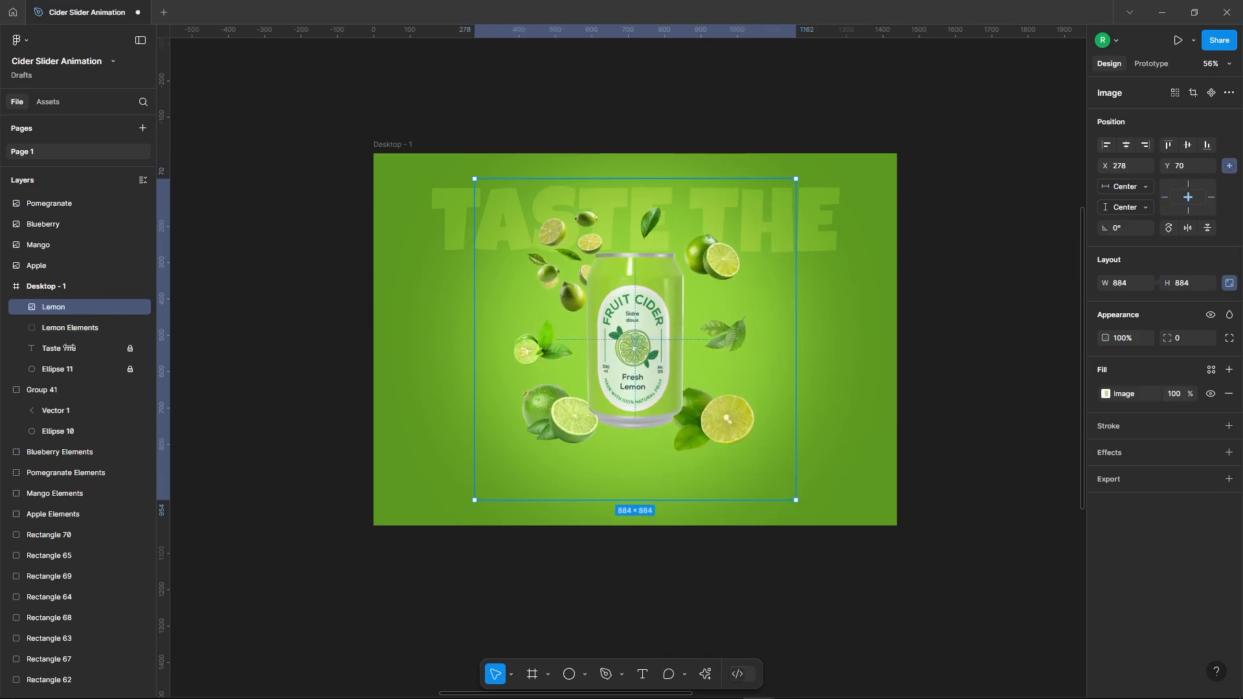
click(73, 327)
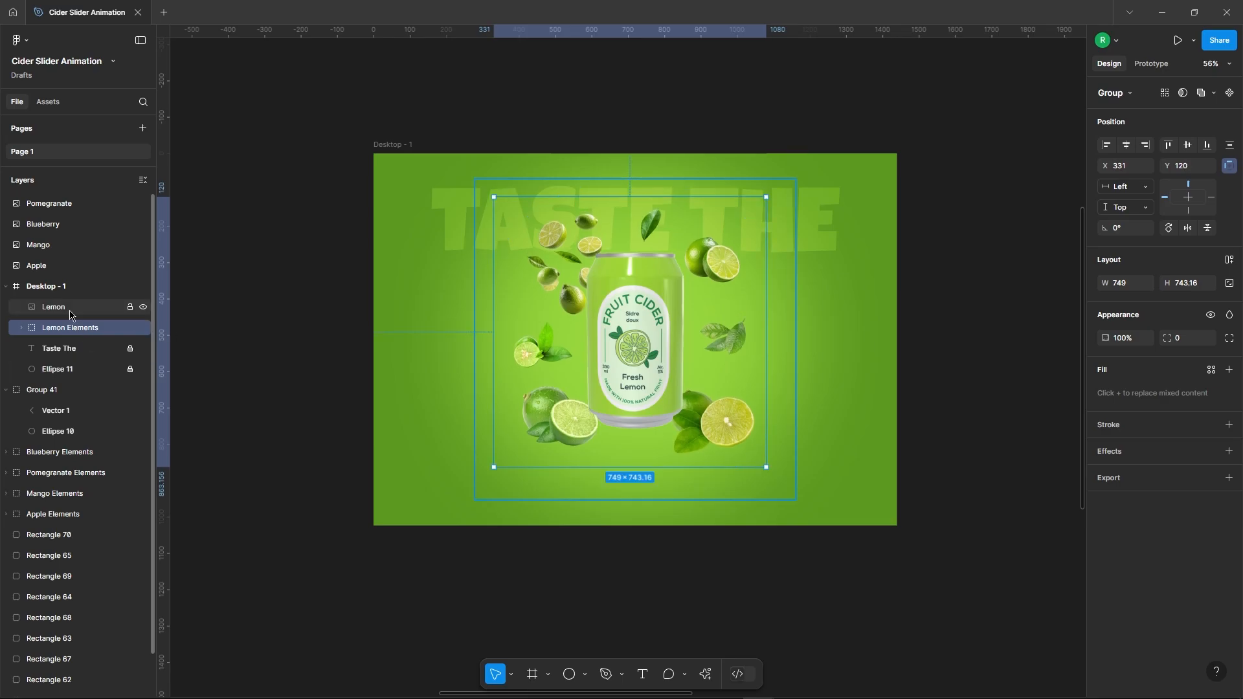
click(70, 313)
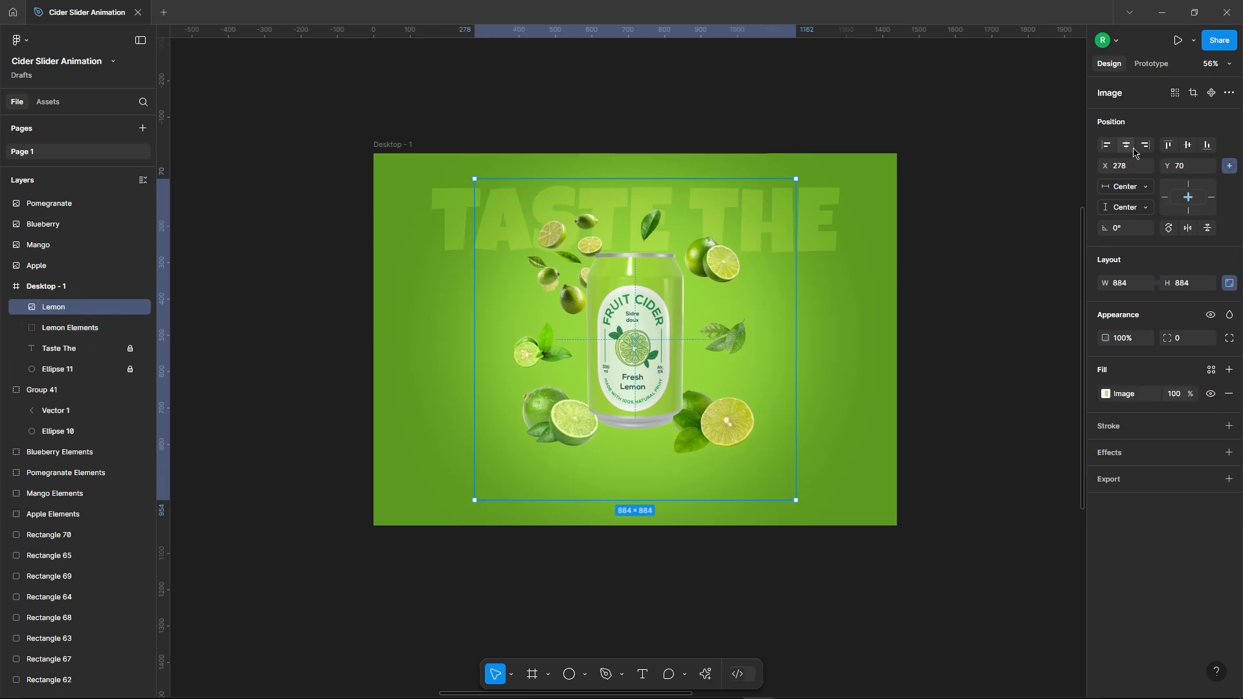
Paste the "Zesty and bright" Fresh Lemon description text and move it onto the canvas below the Desktop - 1 frame.
click(958, 313)
key(ctrl+v)
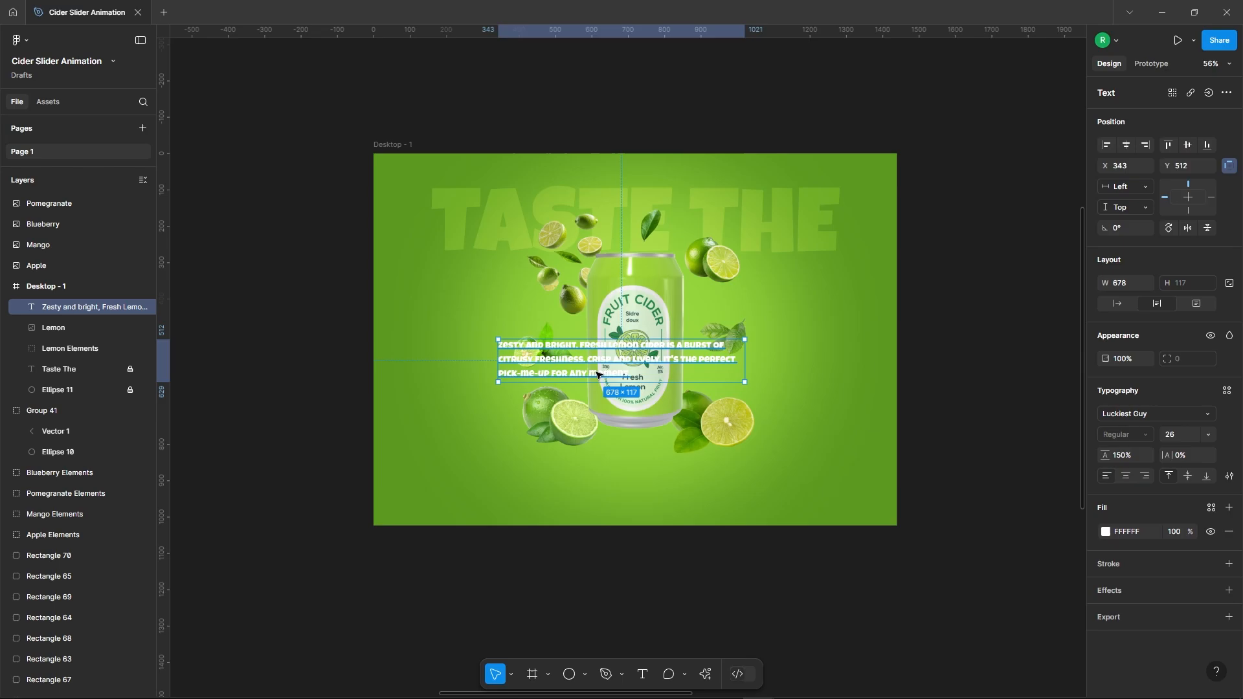
drag(593, 350, 502, 567)
Paste the apple, mango, pomegranate and blueberry descriptions and left-align them under the lemon description with 15 px spacing.
scroll(405, 483, down, 3)
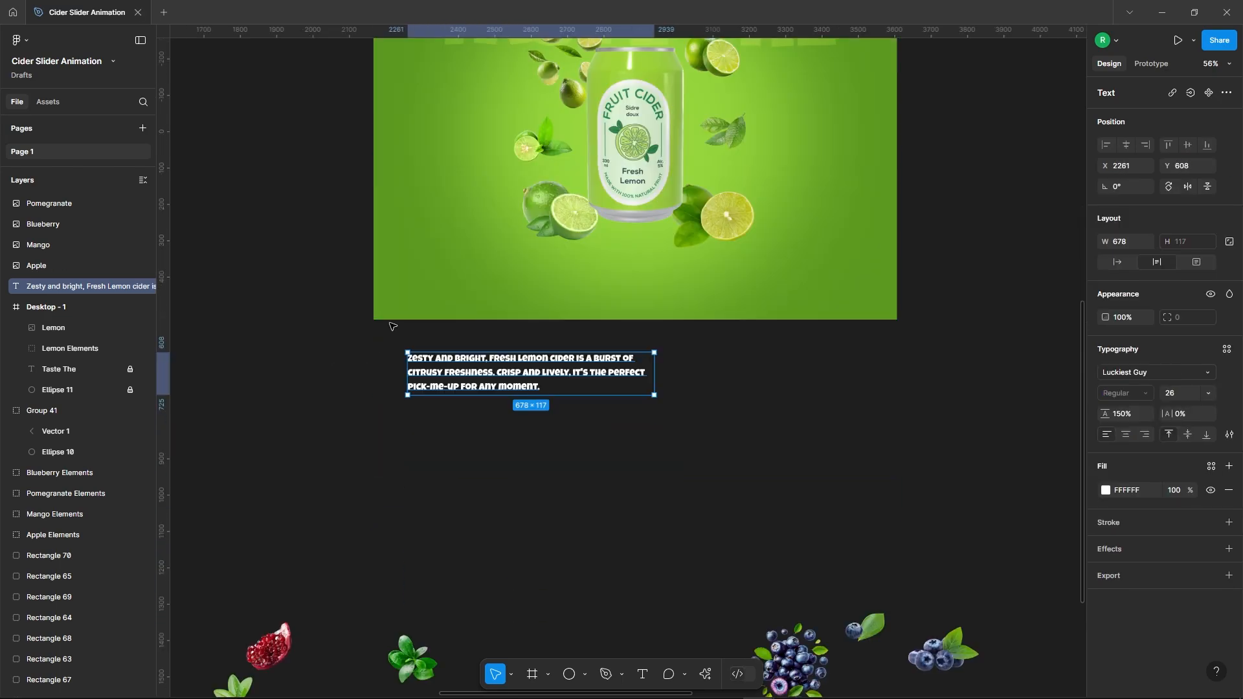
scroll(392, 326, up, 5)
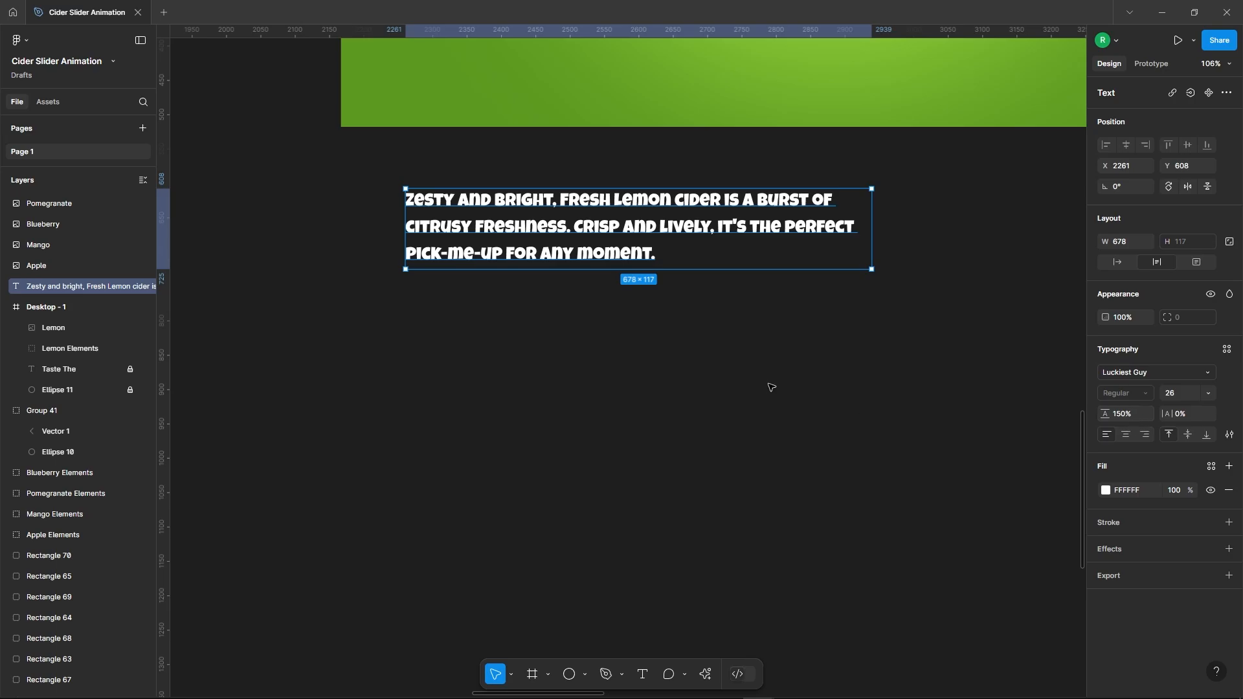
click(719, 386)
key(ctrl+v)
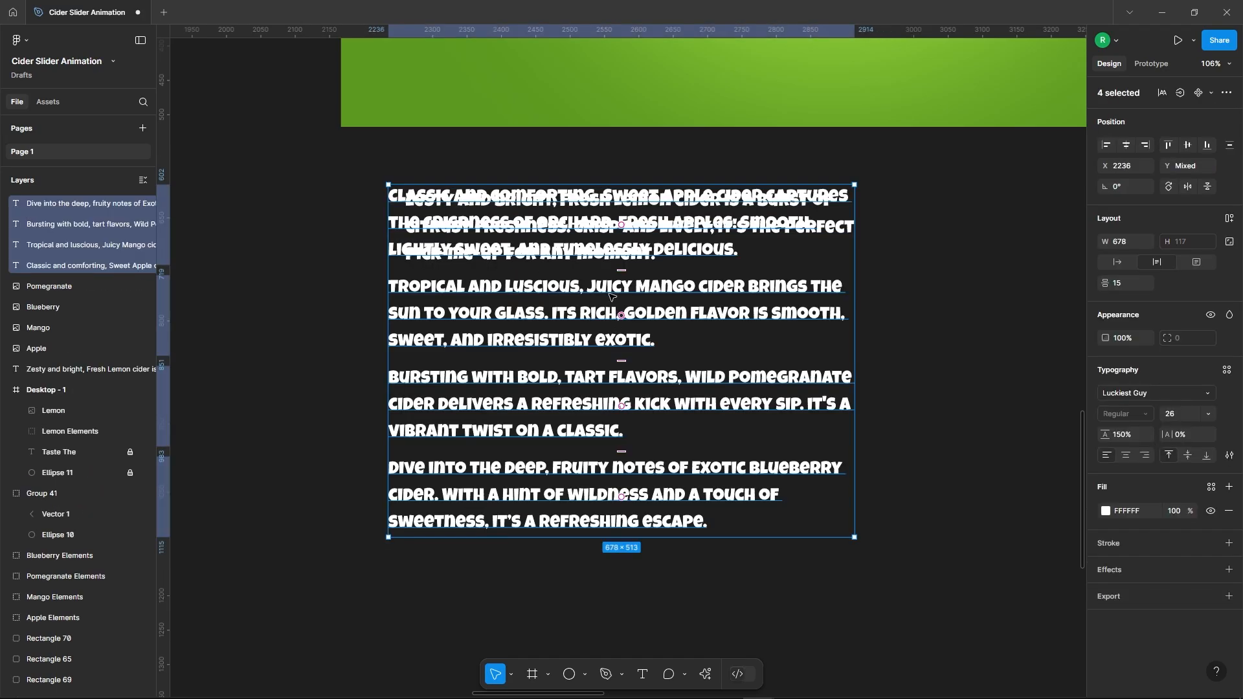
drag(567, 293, 583, 388)
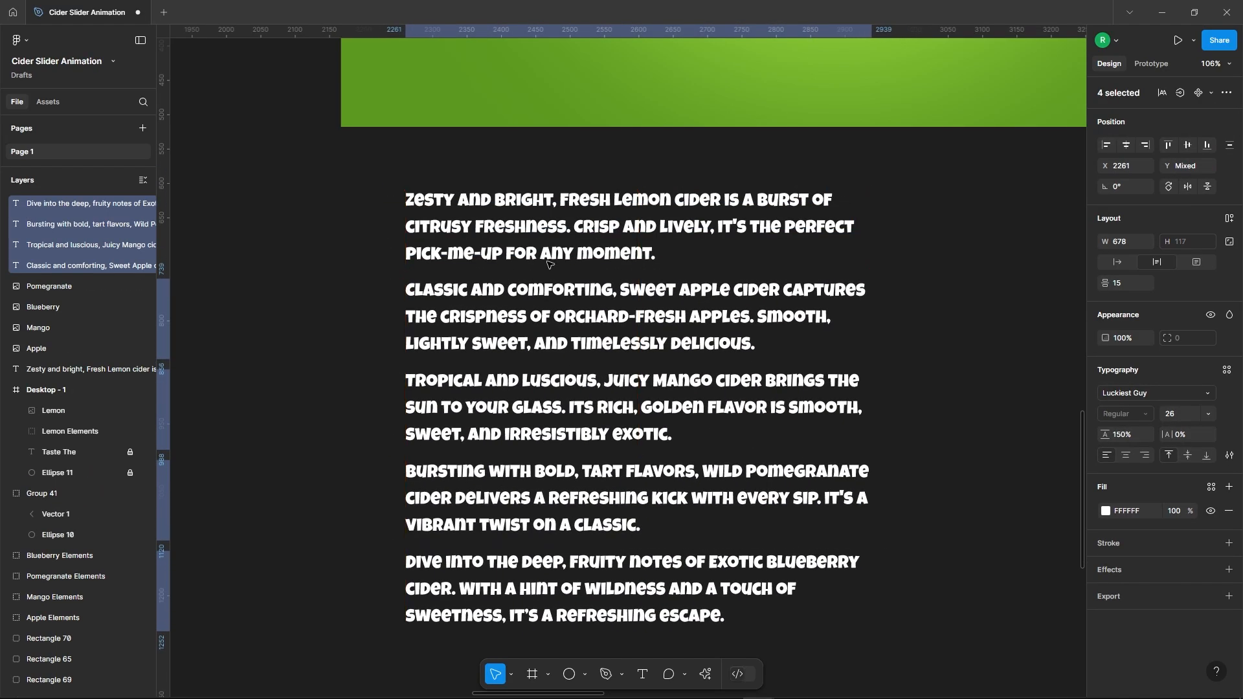
Wrap all five flavor description texts in a single frame.
scroll(551, 257, down, 4)
click(405, 275)
drag(424, 216, 777, 505)
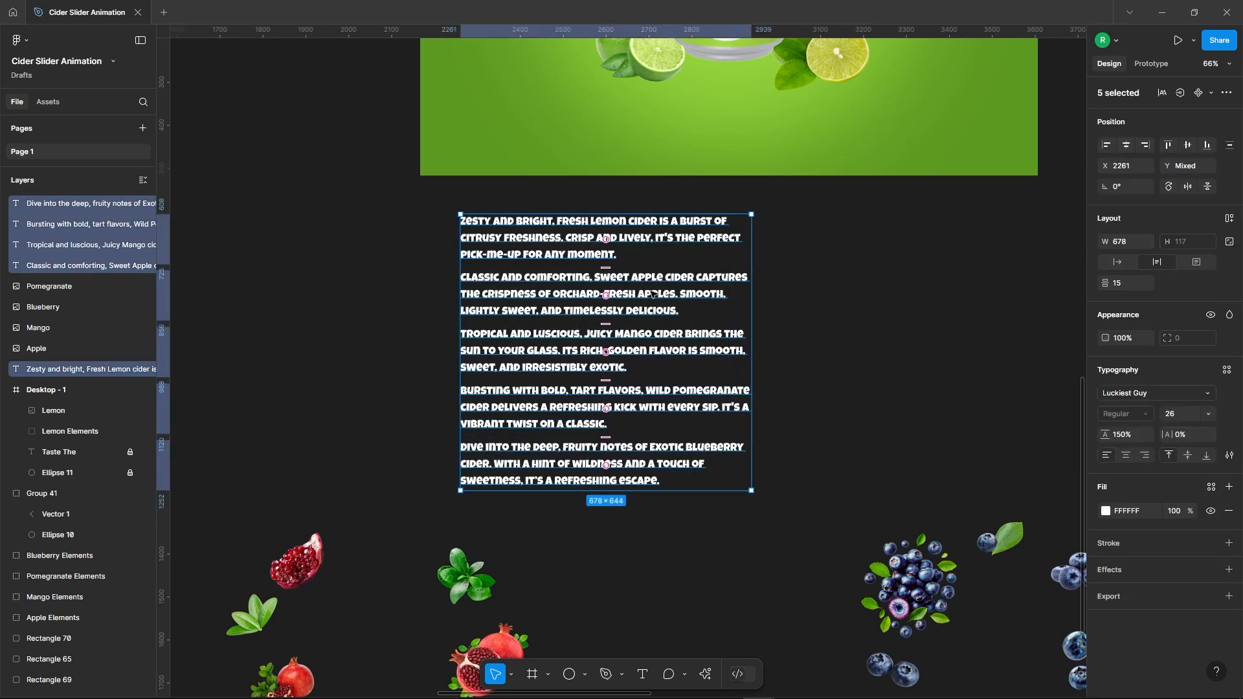
right_click(655, 265)
click(694, 406)
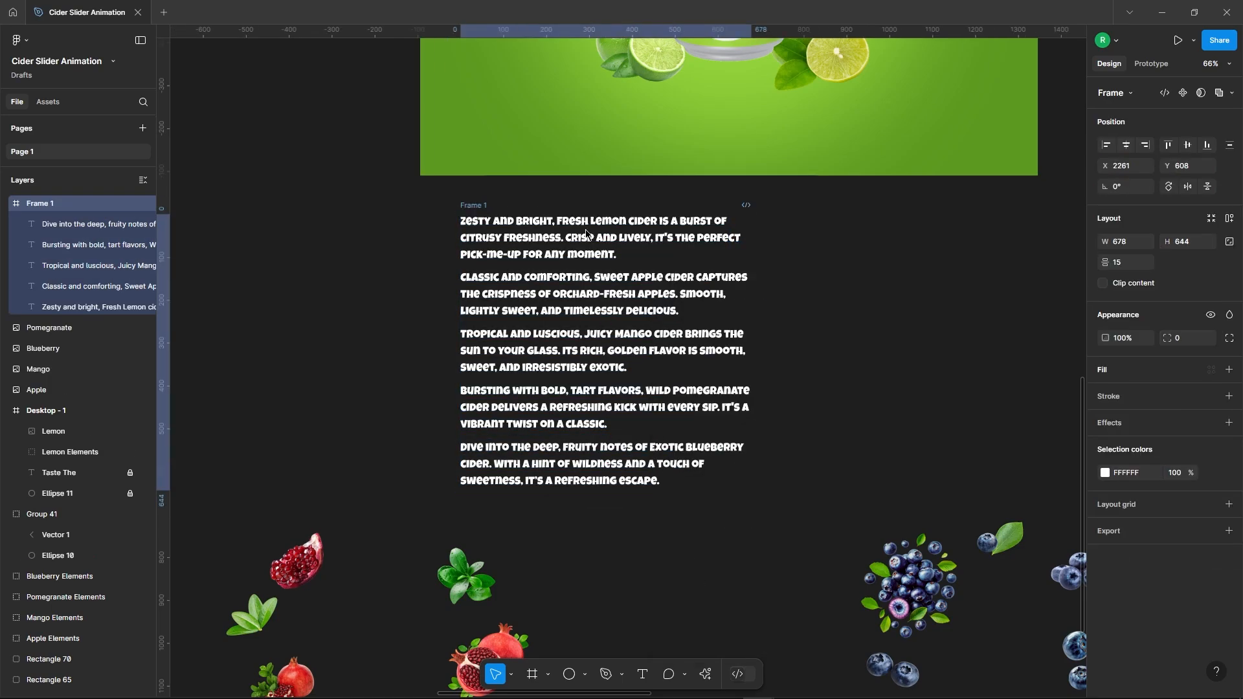
Shorten the descriptions frame to 678 × 117 around the lemon text and turn on Clip content.
scroll(476, 240, up, 5)
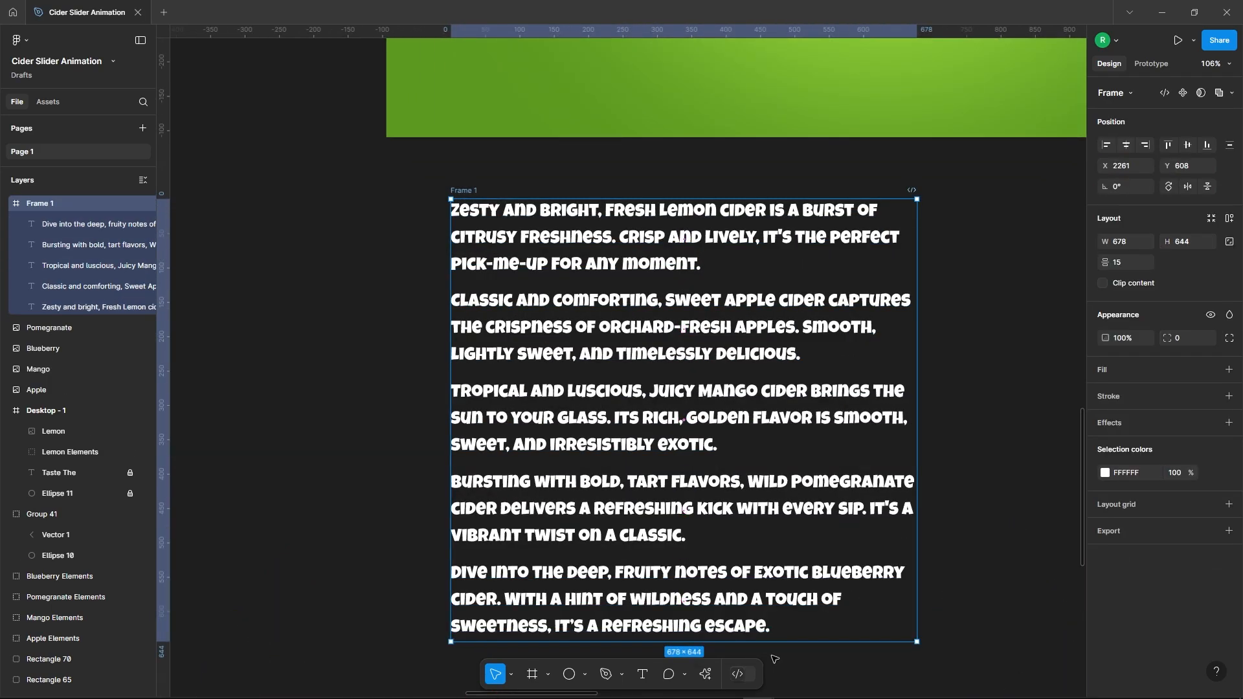
drag(777, 644, 780, 279)
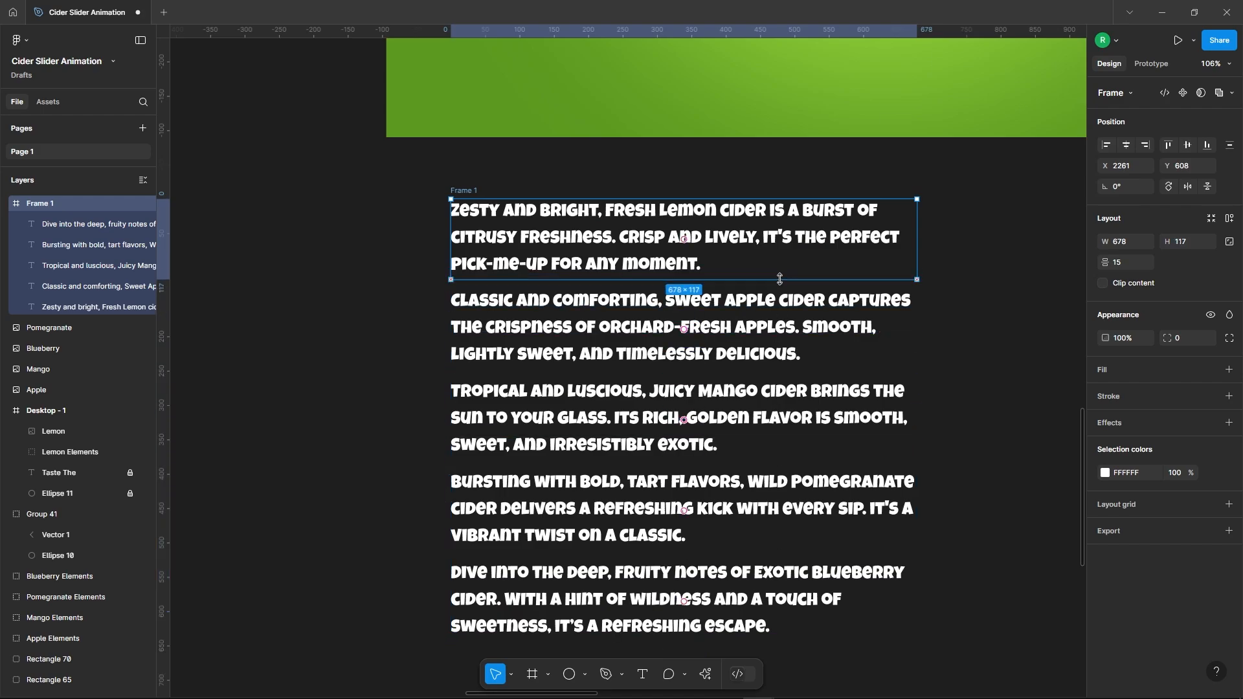
click(1103, 284)
click(635, 435)
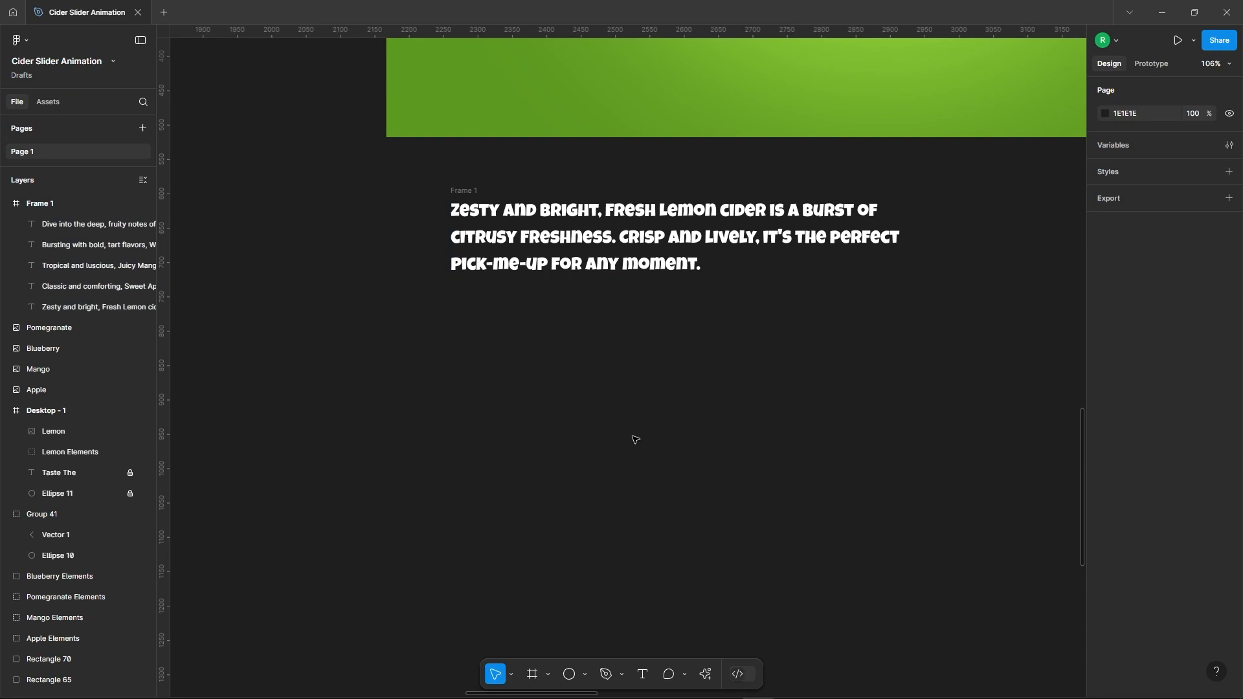
Move the descriptions frame into Desktop - 1's lower-left corner, about 60 px from the left and bottom edges.
ctrl+scroll(537, 492, down, 4)
drag(492, 303, 477, 193)
scroll(524, 330, up, 3)
ctrl+scroll(524, 331, up, 3)
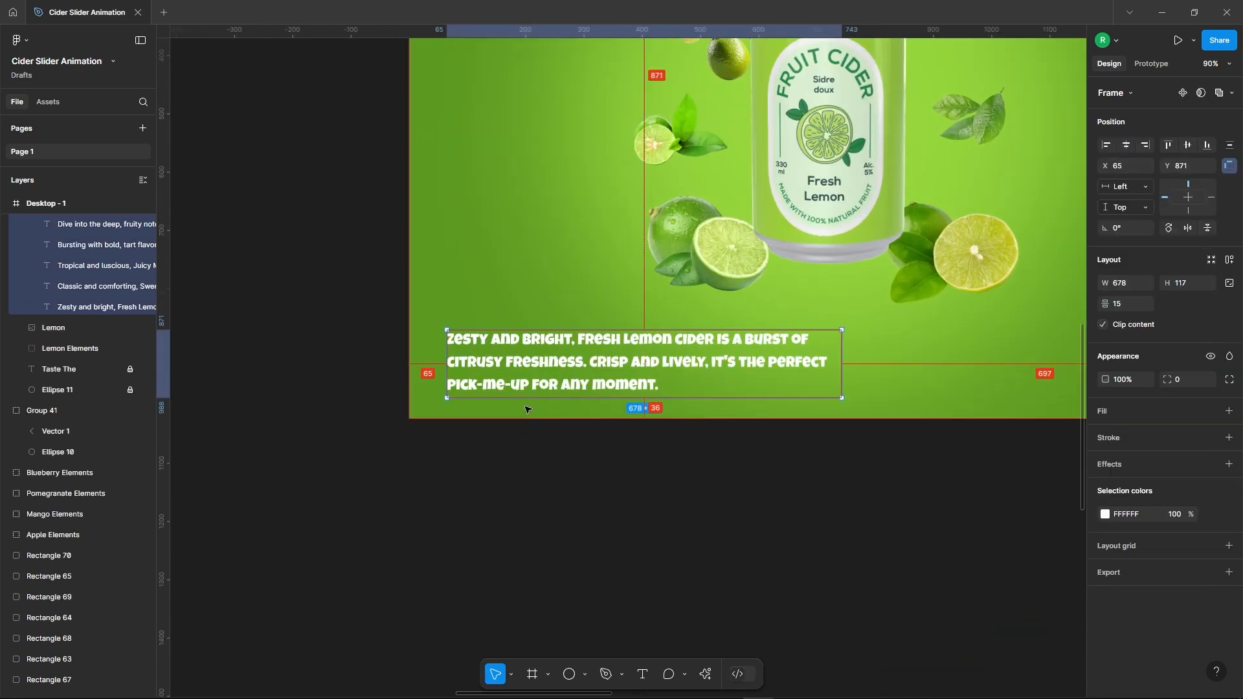
key(shift+Up)
key(shift+Up)
key(Up)
key(Up)
key(Up)
key(Up)
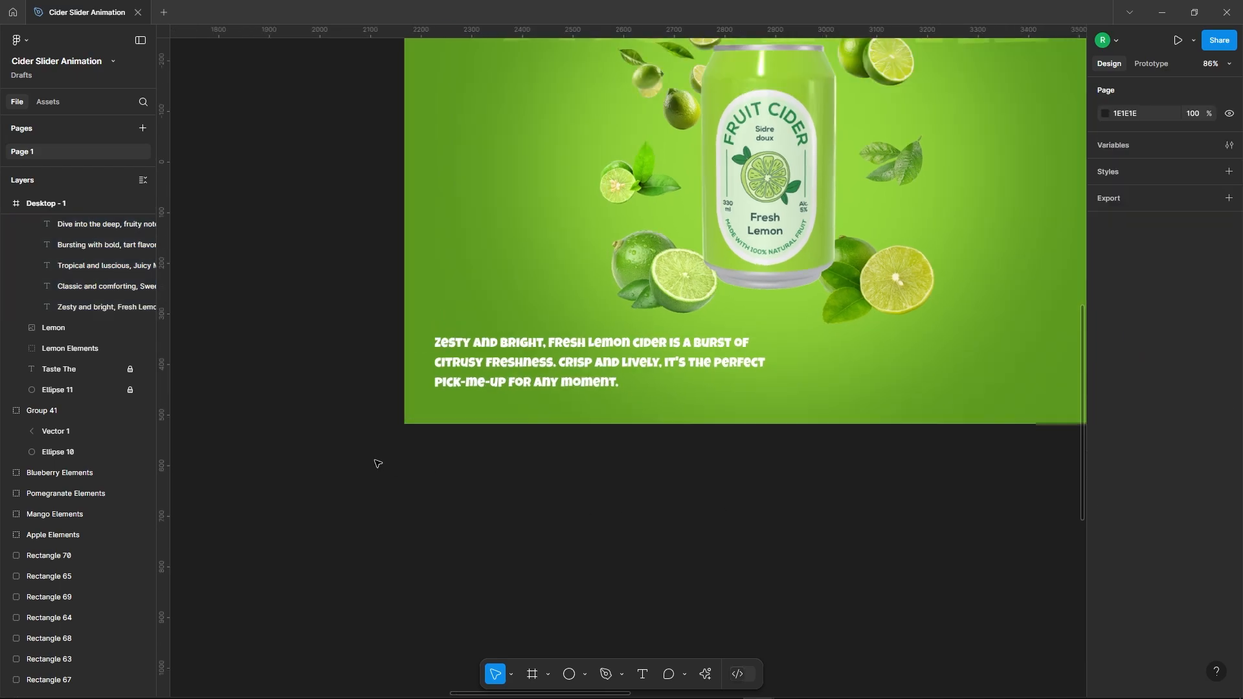
Add a "Try It Now" text on the canvas below the Desktop - 1 frame.
ctrl+scroll(377, 463, down, 4)
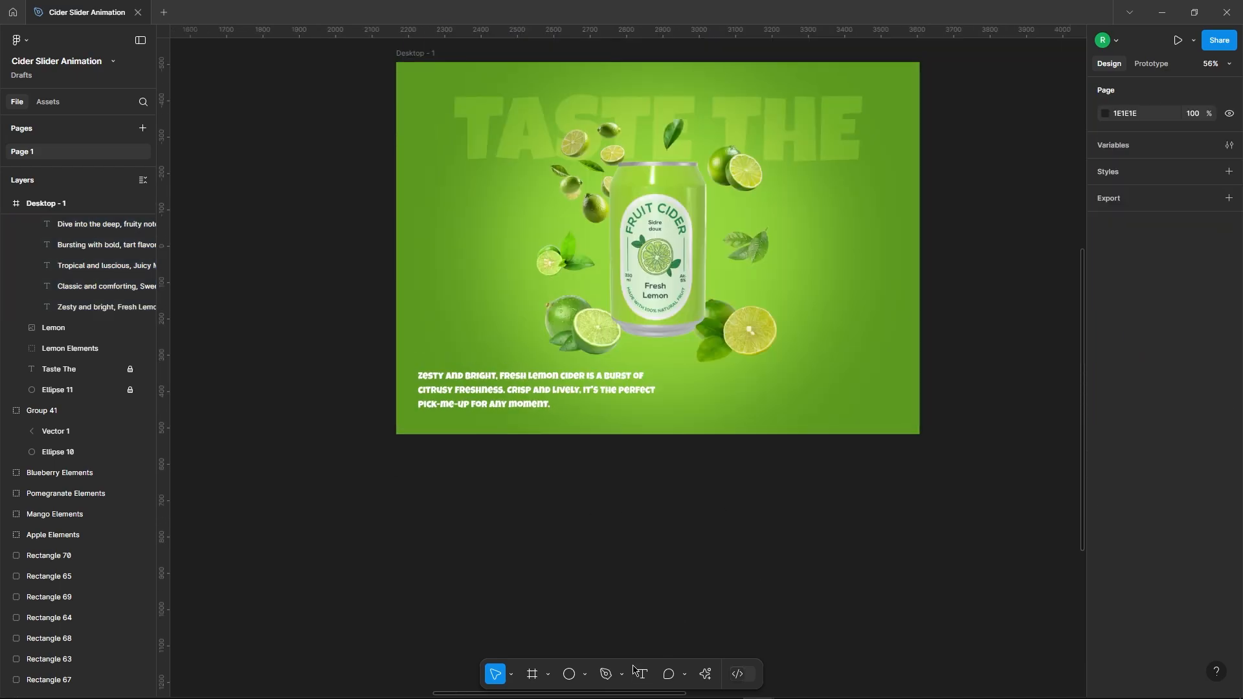
click(712, 503)
text(Try)
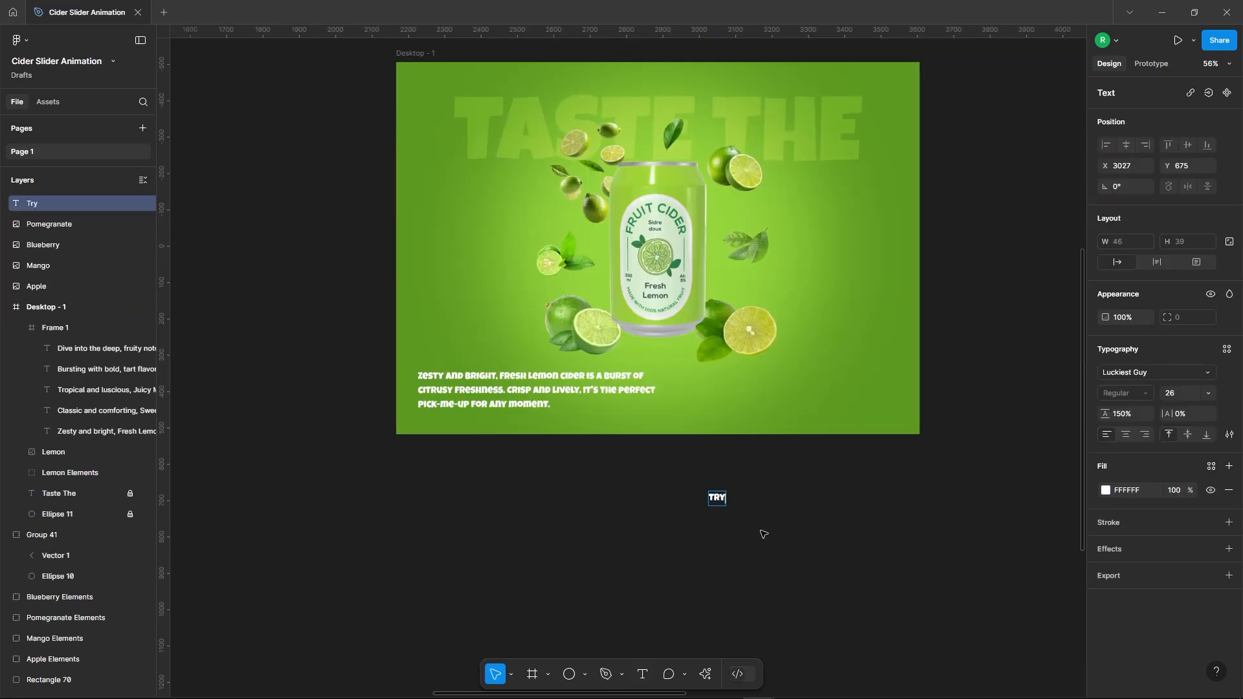
text( it Now)
key(Escape)
ctrl+scroll(763, 534, up, 5)
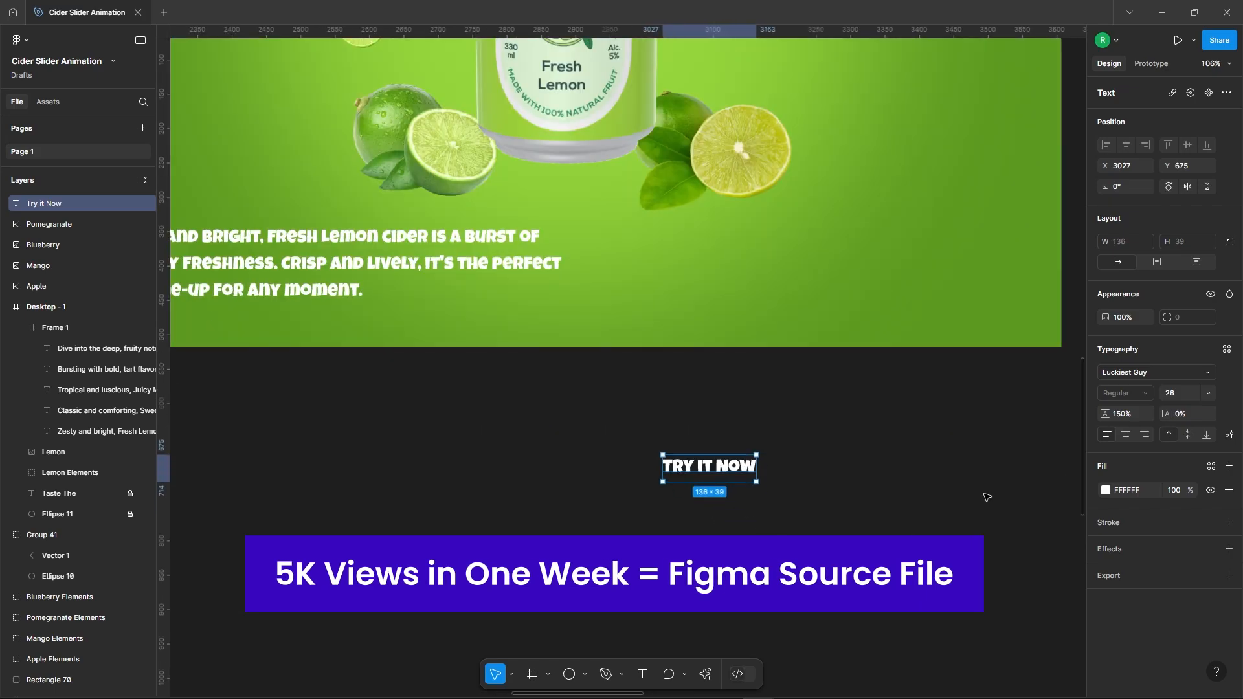
Set the "Try It Now" text to Livvic Bold with automatic line height.
click(1229, 435)
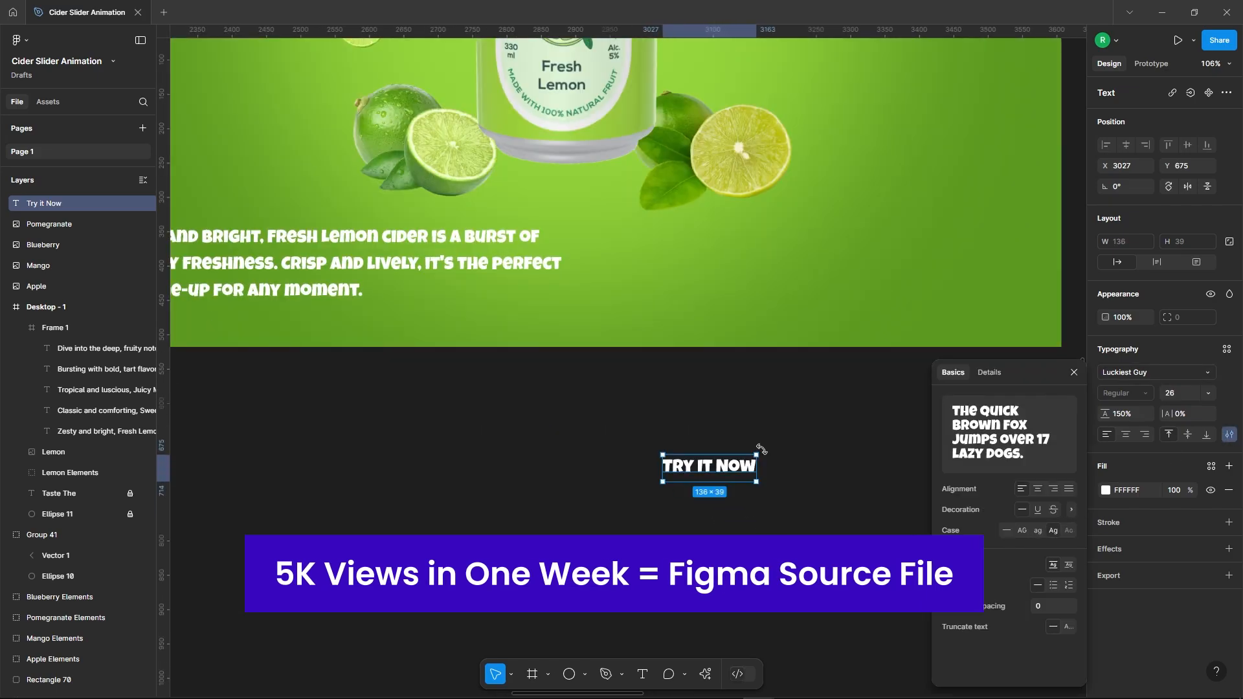
click(1150, 374)
text(liv)
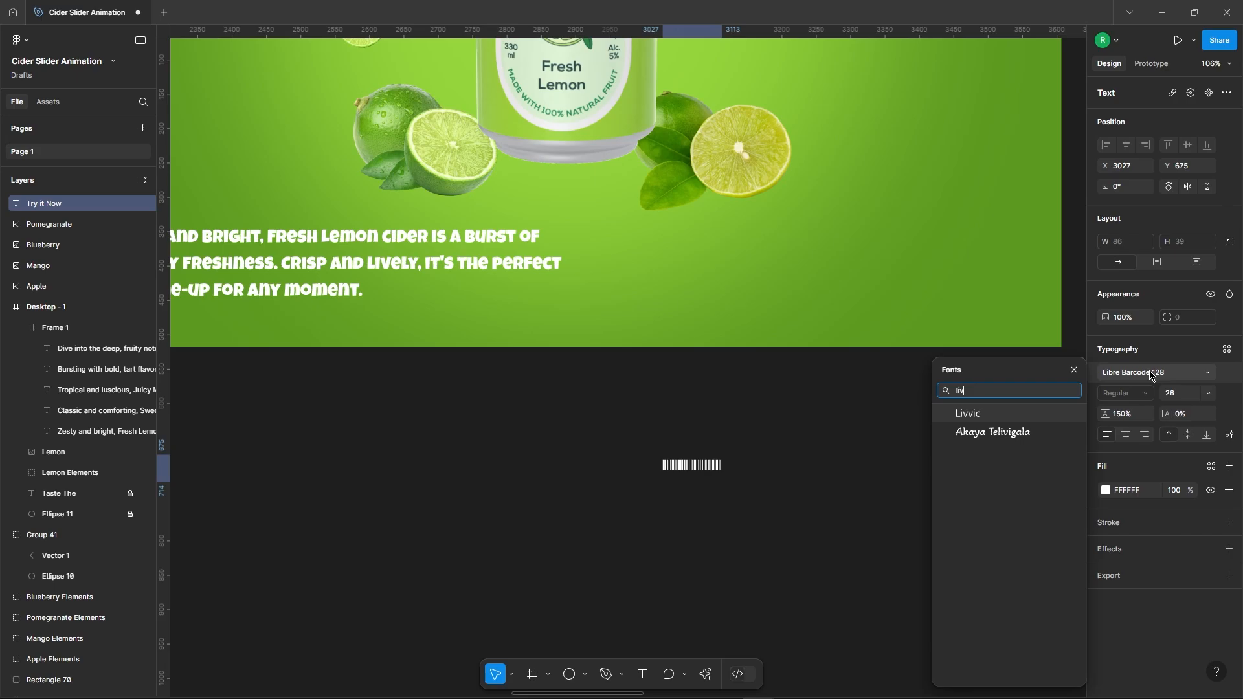
key(Return)
click(1125, 393)
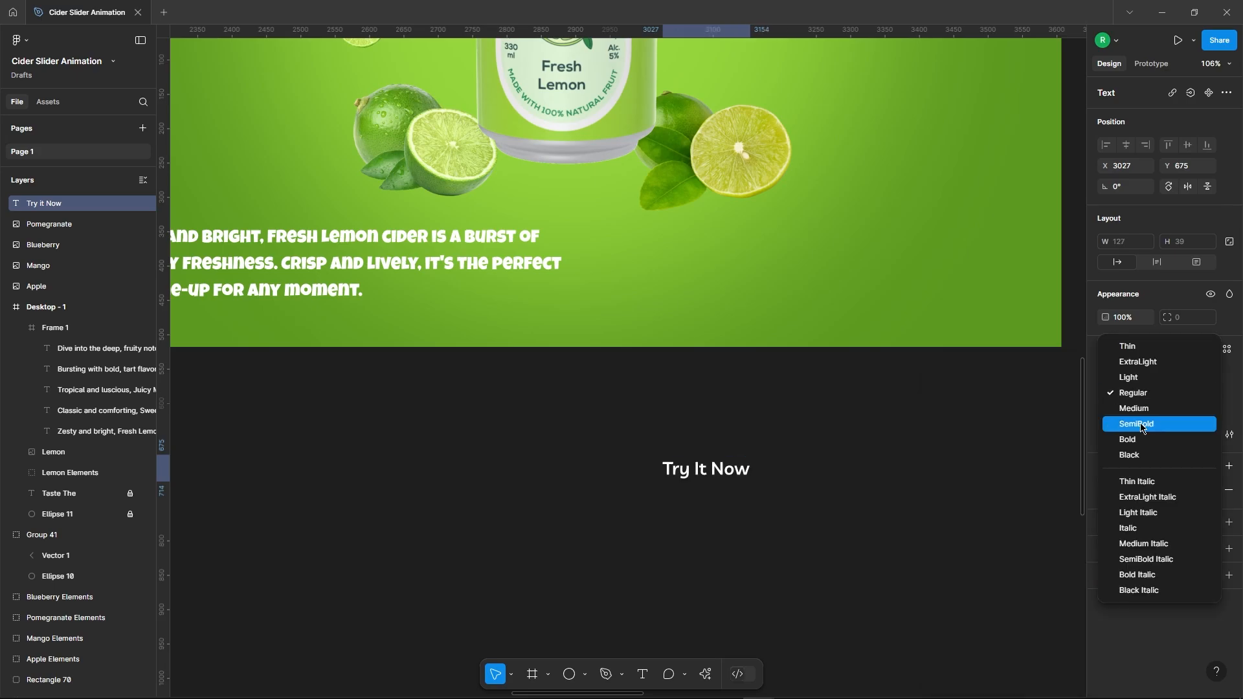
click(1146, 439)
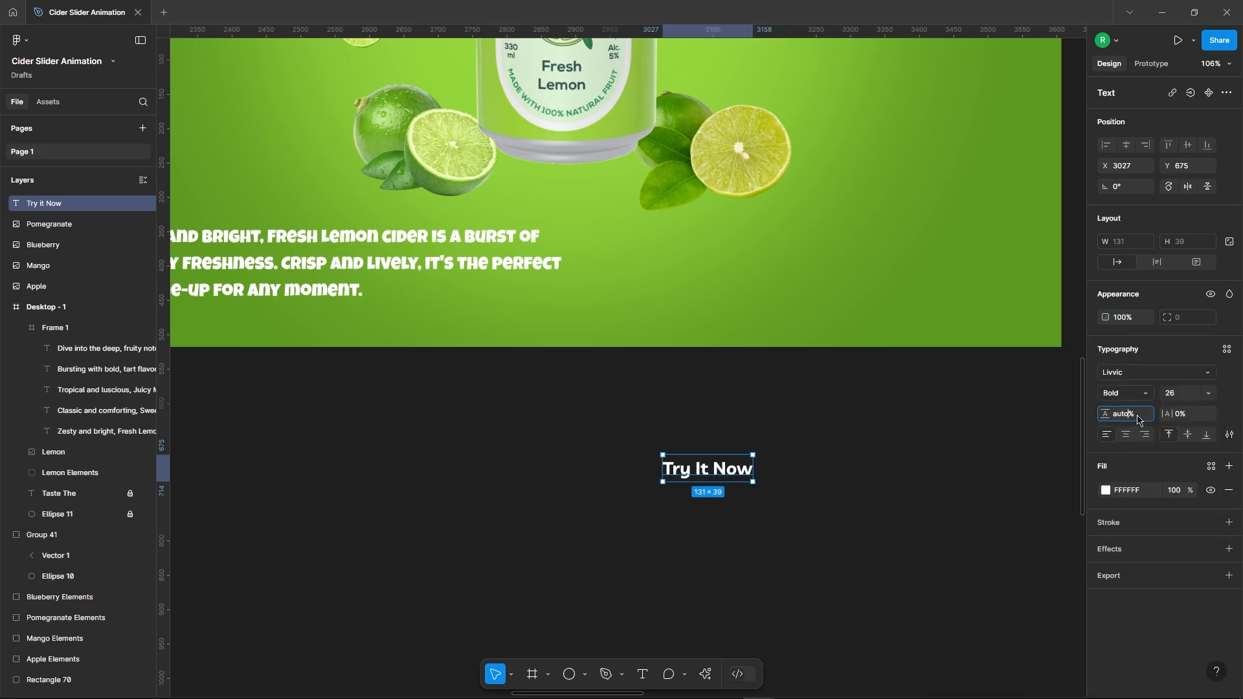
key(Return)
Wrap the "Try It Now" text in an auto layout frame and add a fill to that frame.
scroll(808, 485, up, 3)
right_click(644, 453)
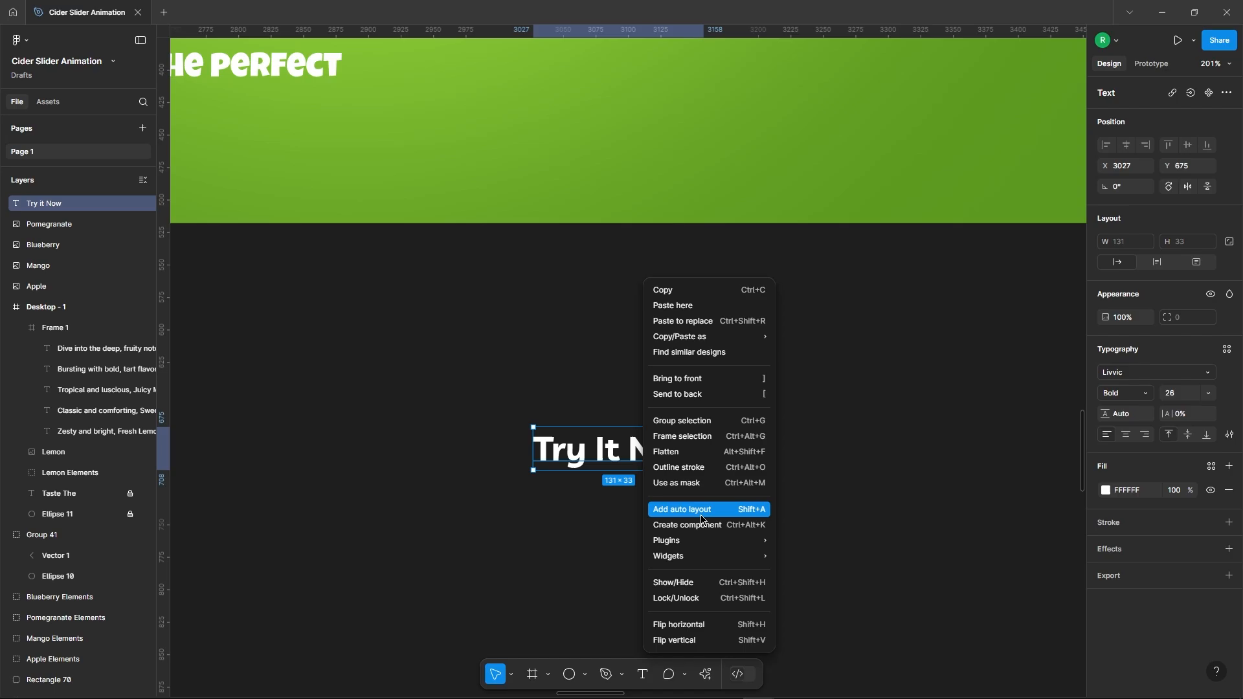
click(702, 511)
click(1125, 417)
Sample the slide's green background for the button frame's fill, and darken the fill to 152207.
click(1105, 435)
scroll(676, 448, down, 4)
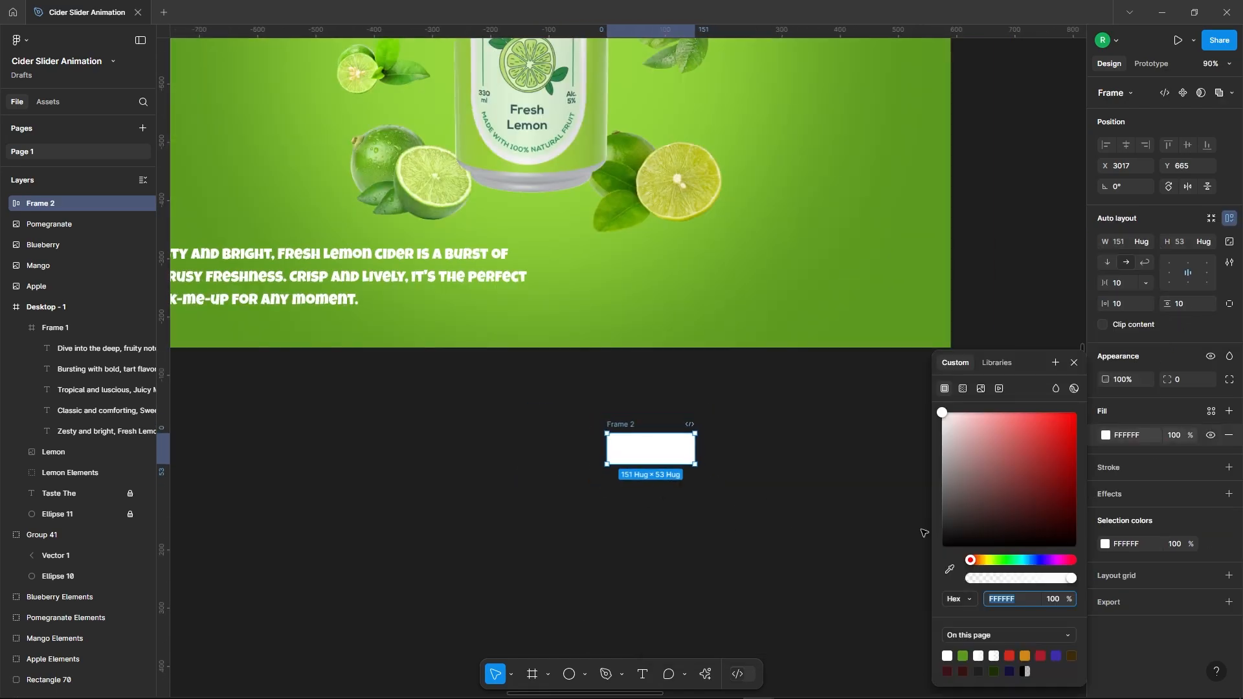
click(949, 570)
click(895, 301)
click(1073, 363)
scroll(656, 449, up, 5)
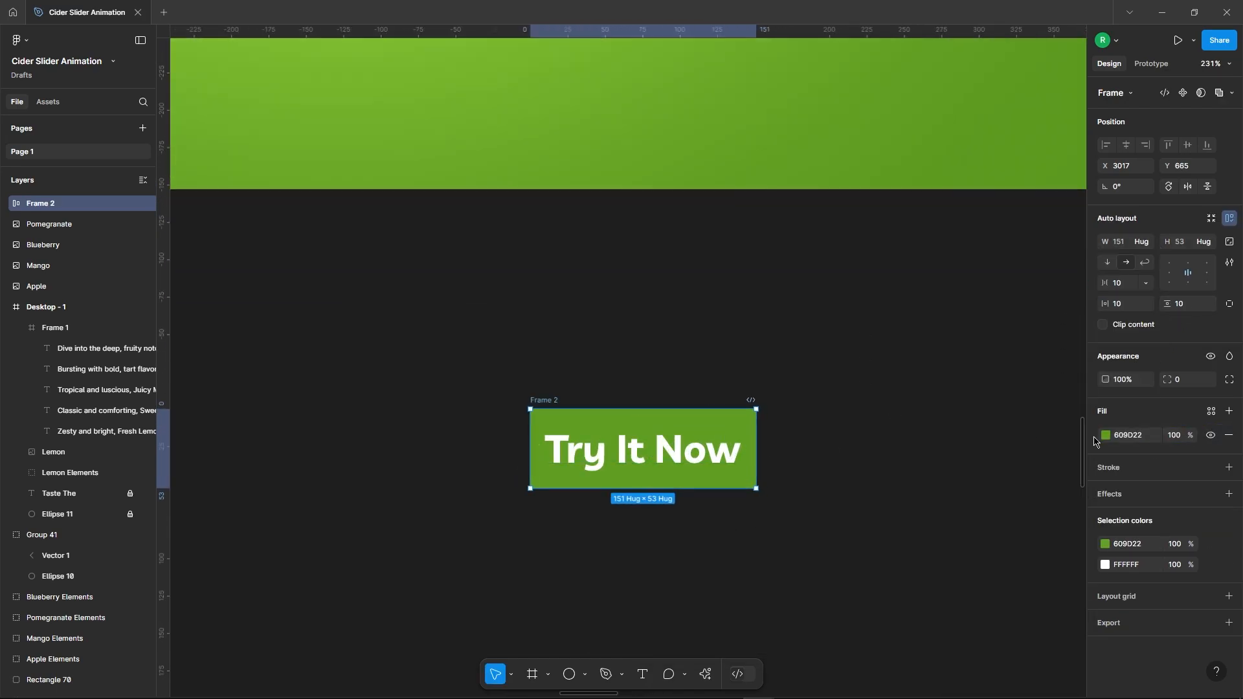
click(1105, 435)
drag(1033, 484, 1047, 528)
click(536, 518)
Move the button frame into Desktop - 1's lower-right corner and adjust its fill to 172805.
scroll(536, 517, down, 3)
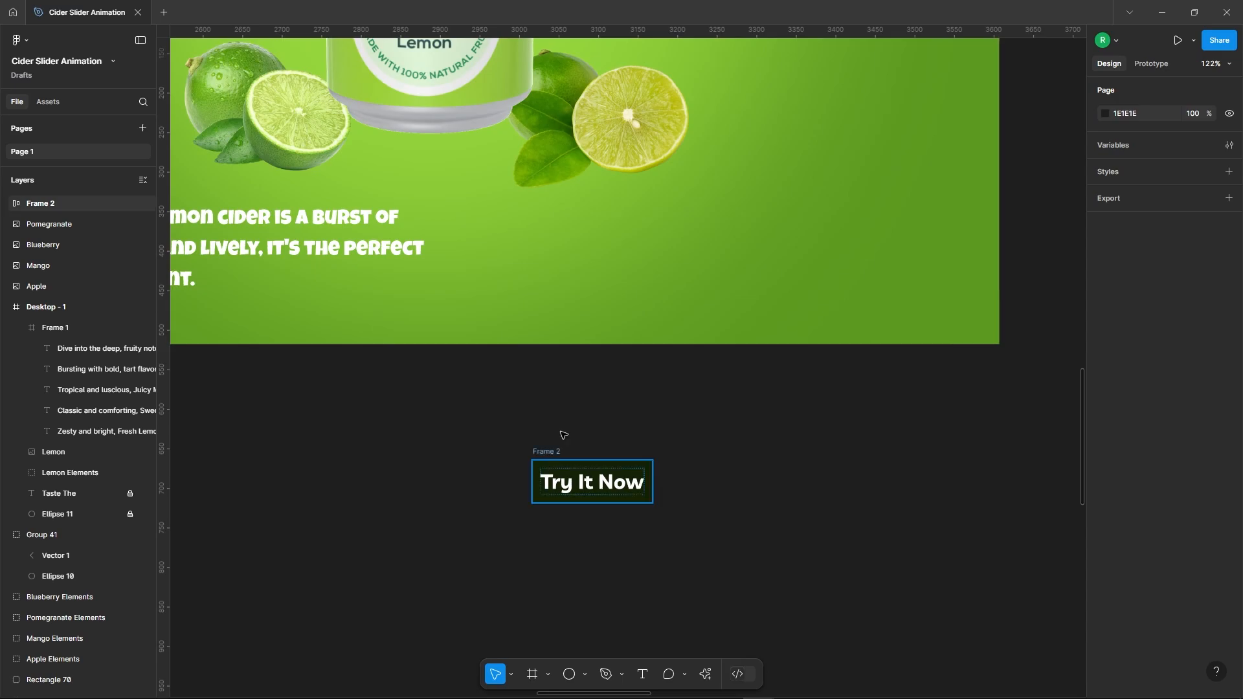
drag(554, 453, 957, 253)
scroll(956, 253, up, 2)
click(1106, 476)
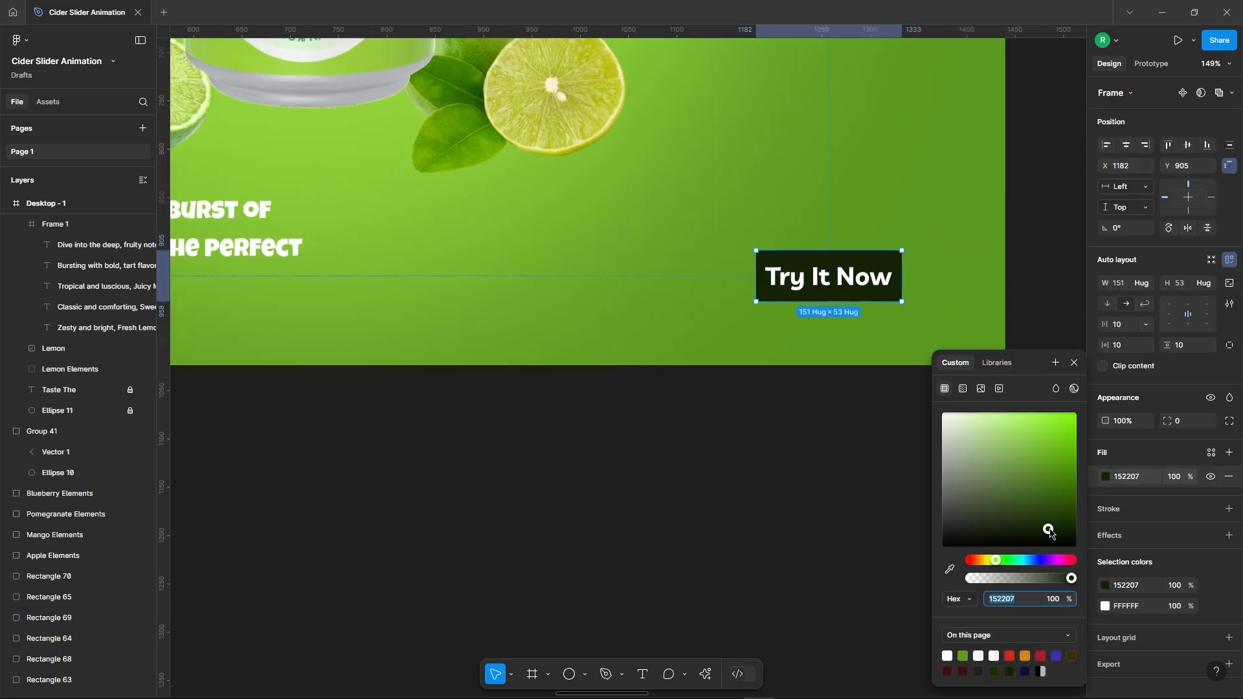
click(1059, 523)
click(854, 255)
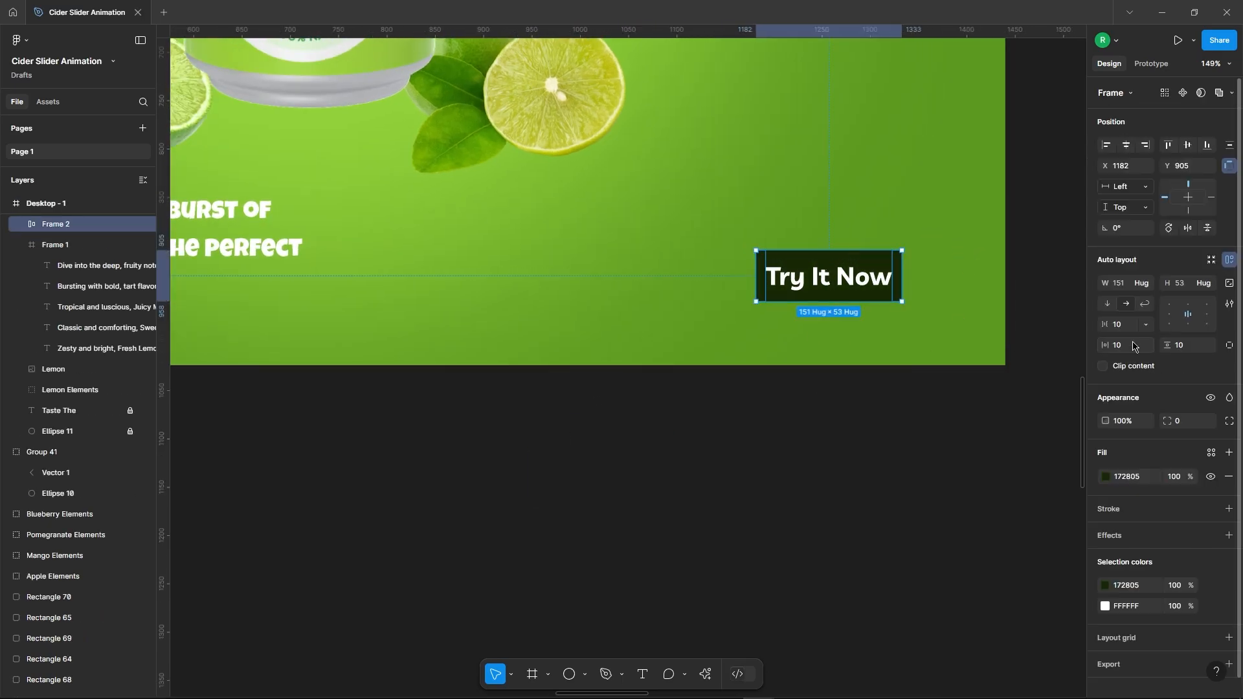
Set the button's horizontal padding to 38 and vertical padding to 19, and round its corners with a radius of 66.
click(1131, 345)
text(38)
key(Return)
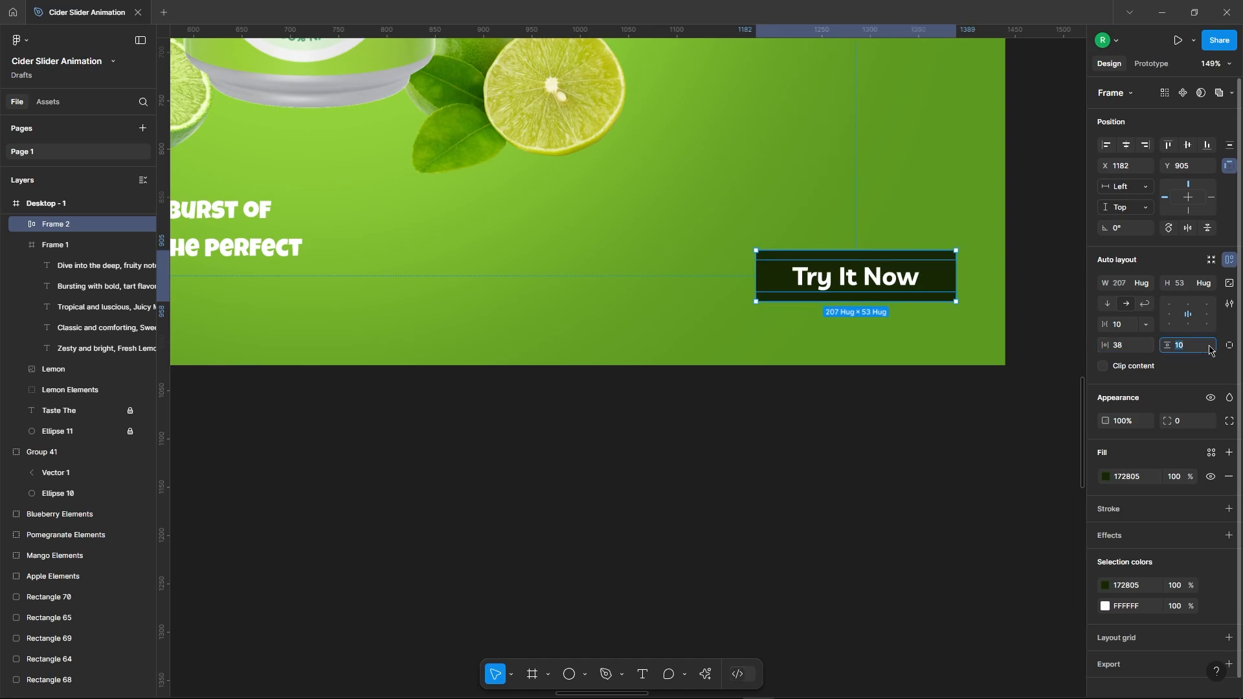
text(19)
key(Return)
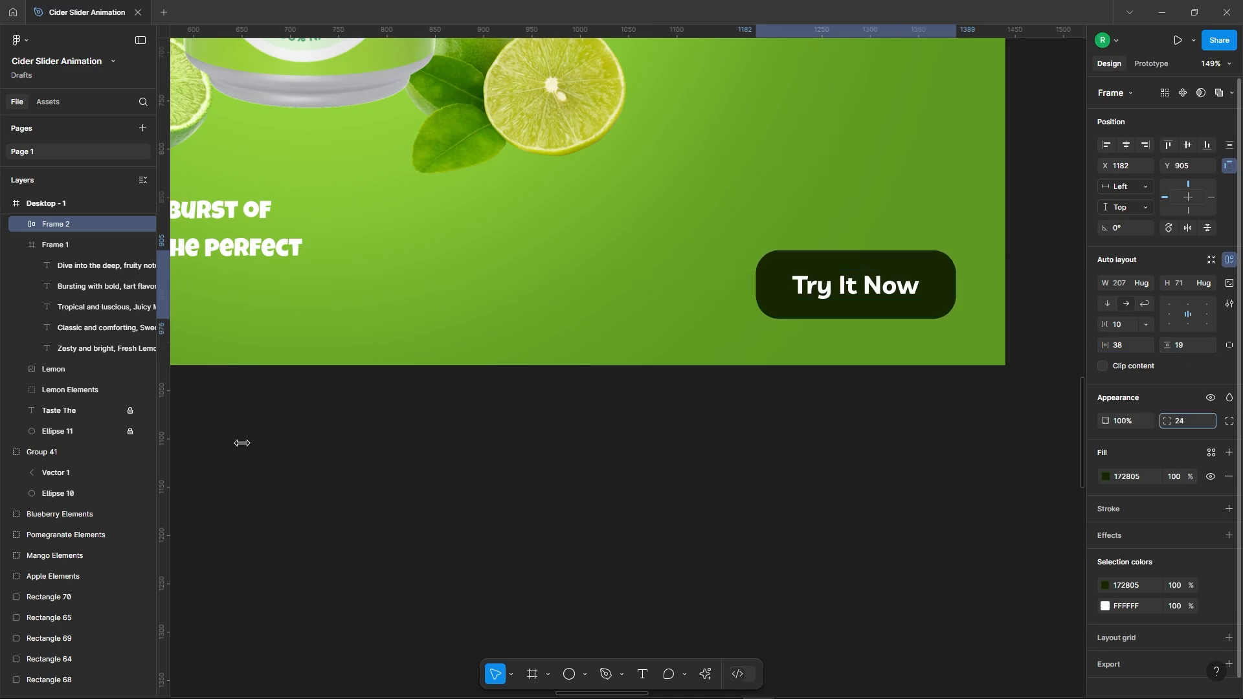
scroll(808, 451, down, 5)
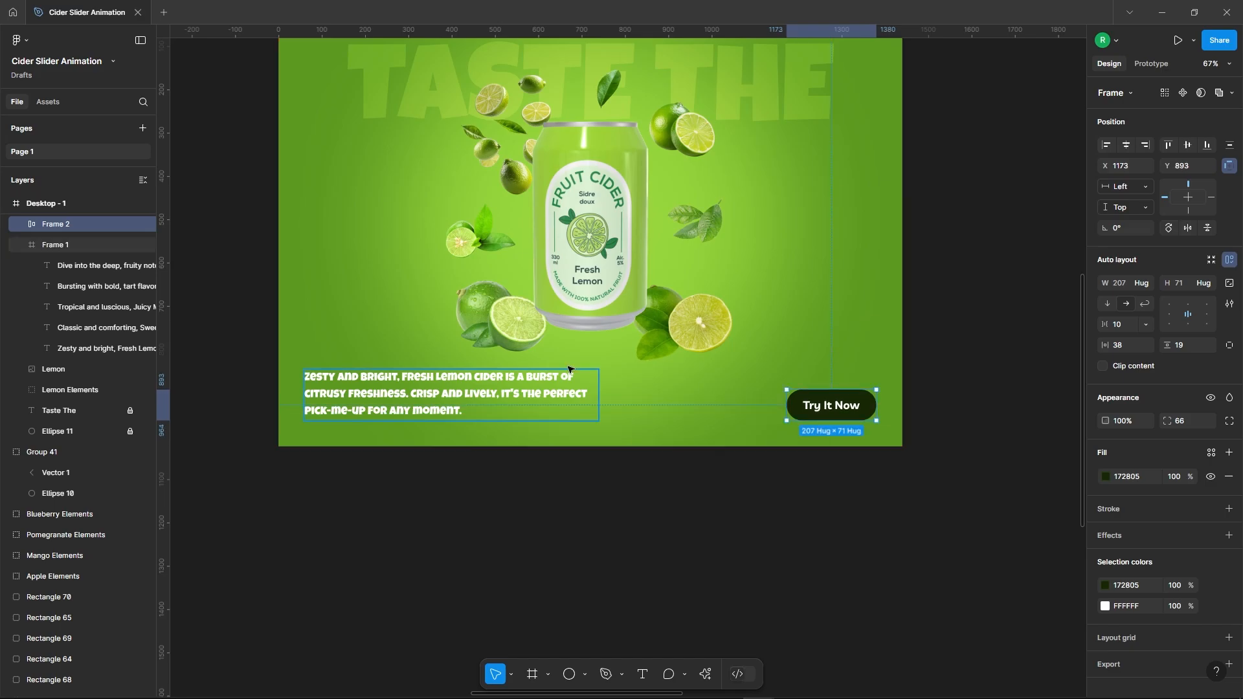
click(906, 557)
Move the Apple can image into Desktop - 1 and center it horizontally and vertically in the frame.
scroll(730, 557, up, 1)
scroll(508, 422, down, 3)
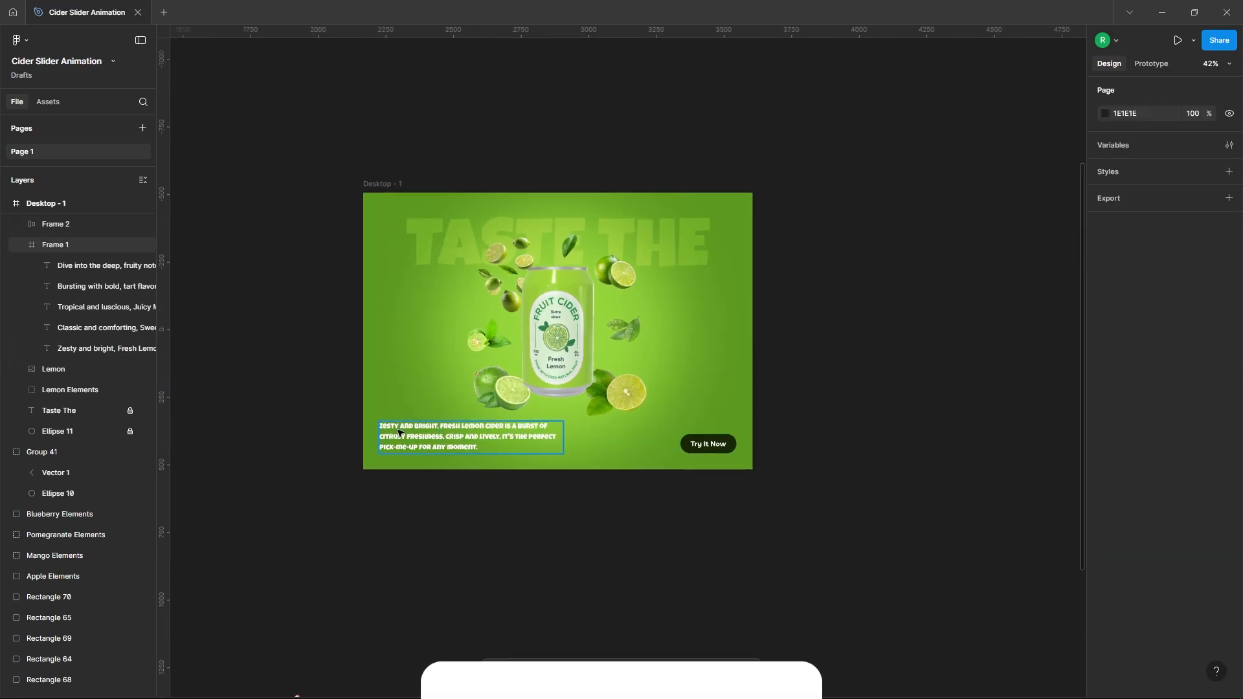
scroll(47, 362, up, 2)
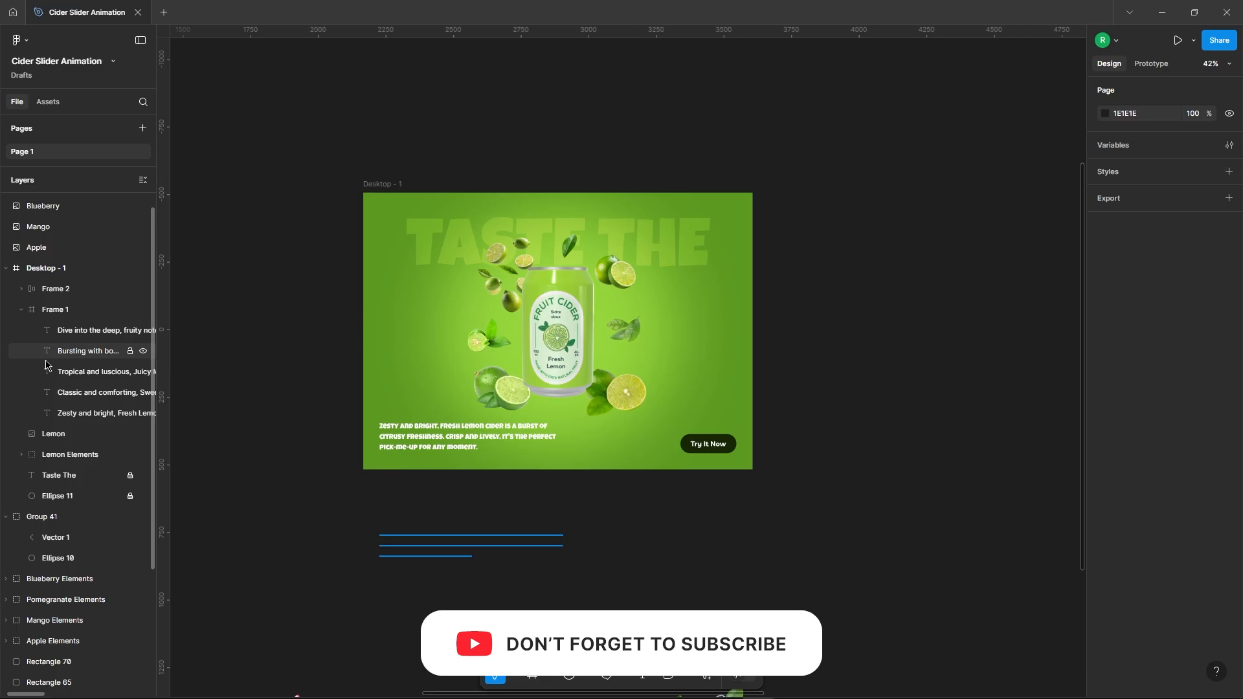
scroll(602, 204, down, 7)
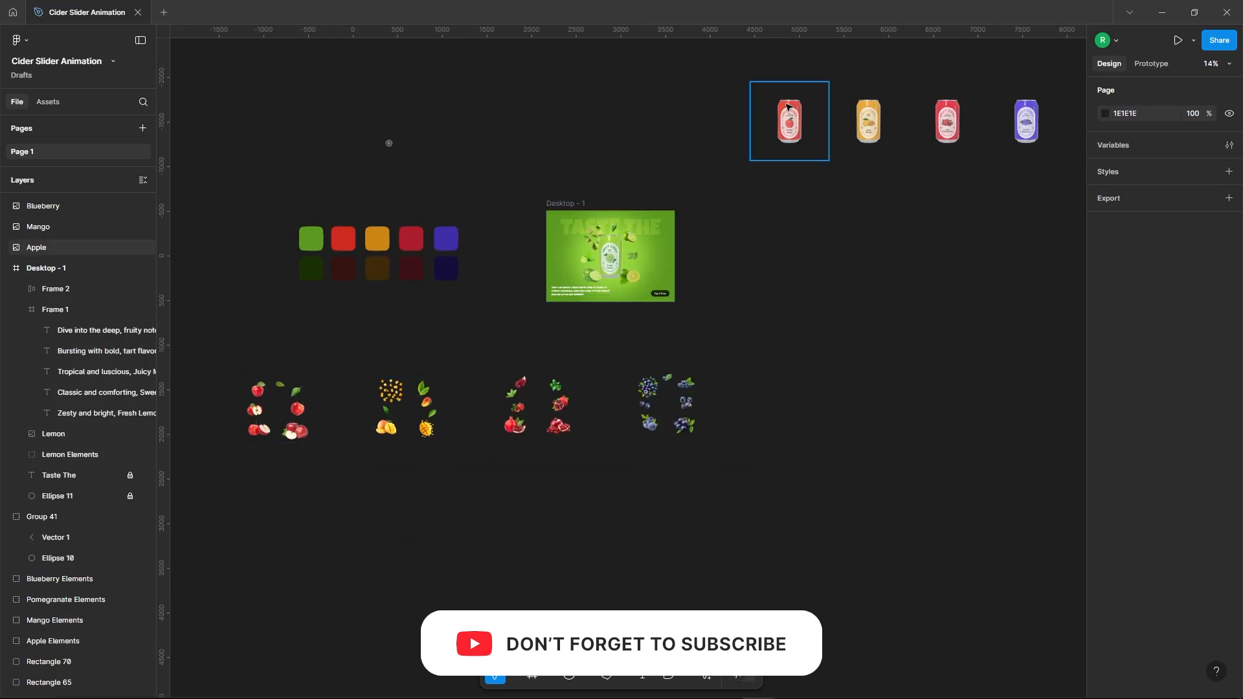
drag(787, 107, 613, 241)
scroll(611, 239, up, 7)
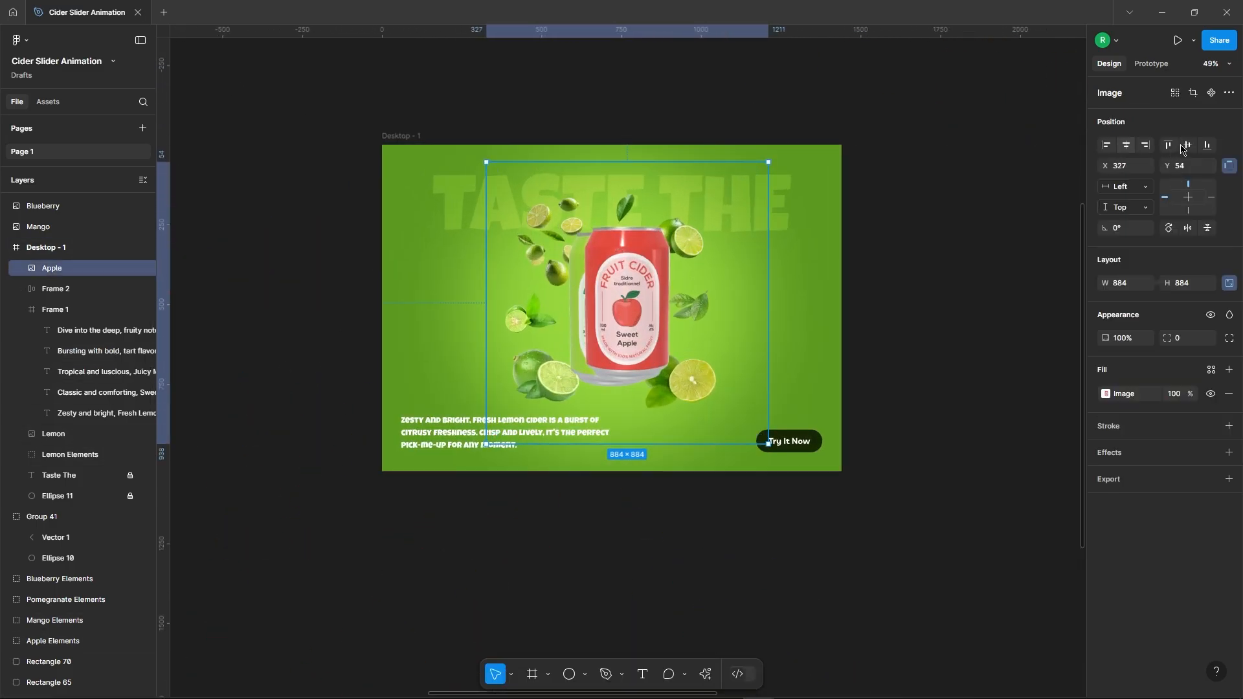
click(1126, 146)
click(1185, 148)
Move the Apple Elements group into Desktop - 1 around the apple can, and bring the can to the front.
scroll(900, 250, down, 6)
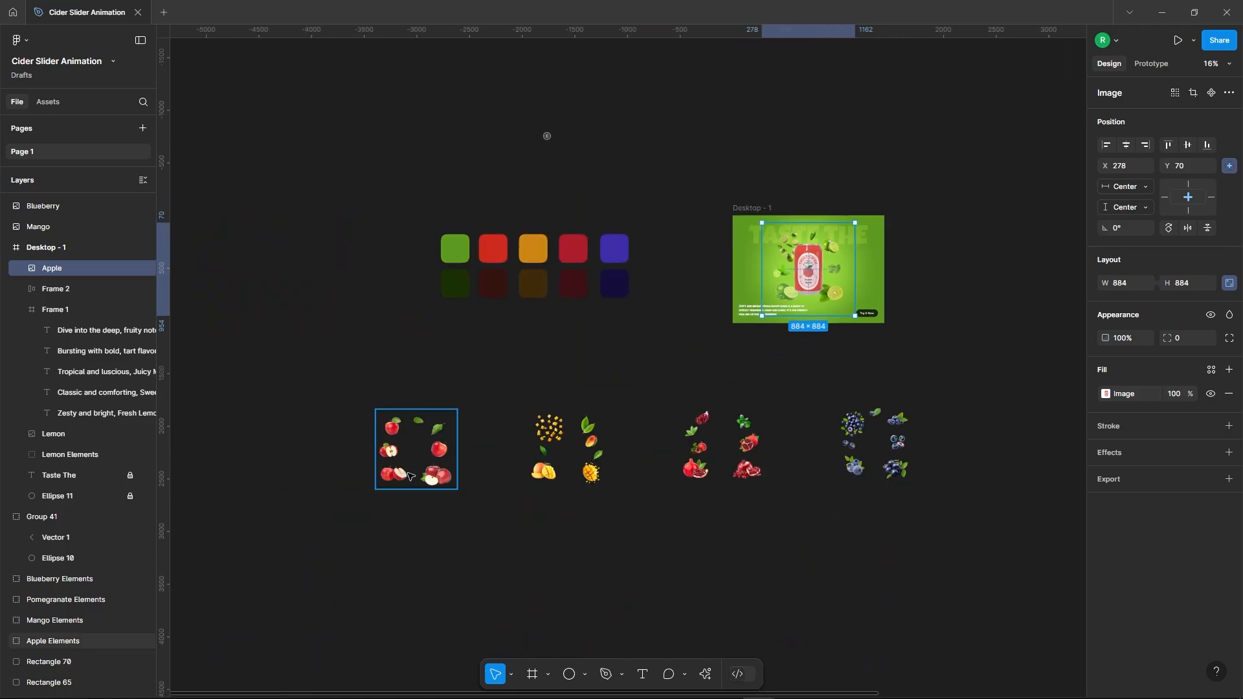
key(Escape)
click(394, 461)
drag(394, 461, 786, 280)
scroll(777, 259, up, 7)
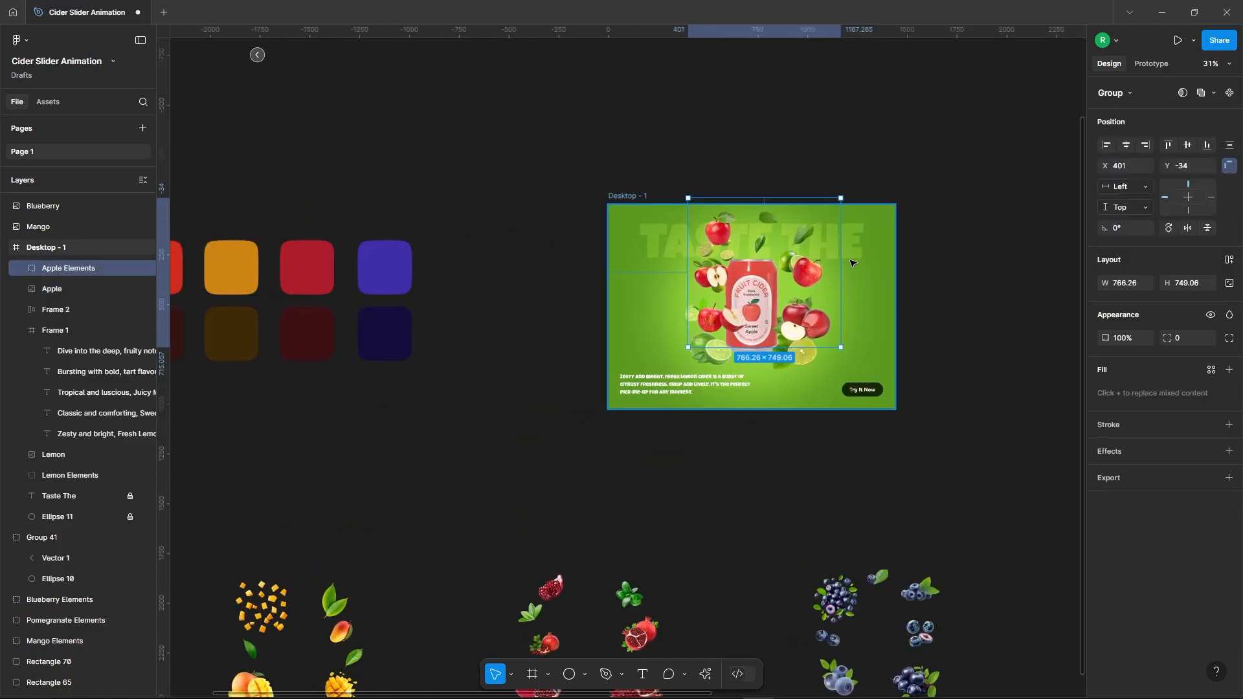
click(681, 335)
right_click(681, 335)
click(711, 378)
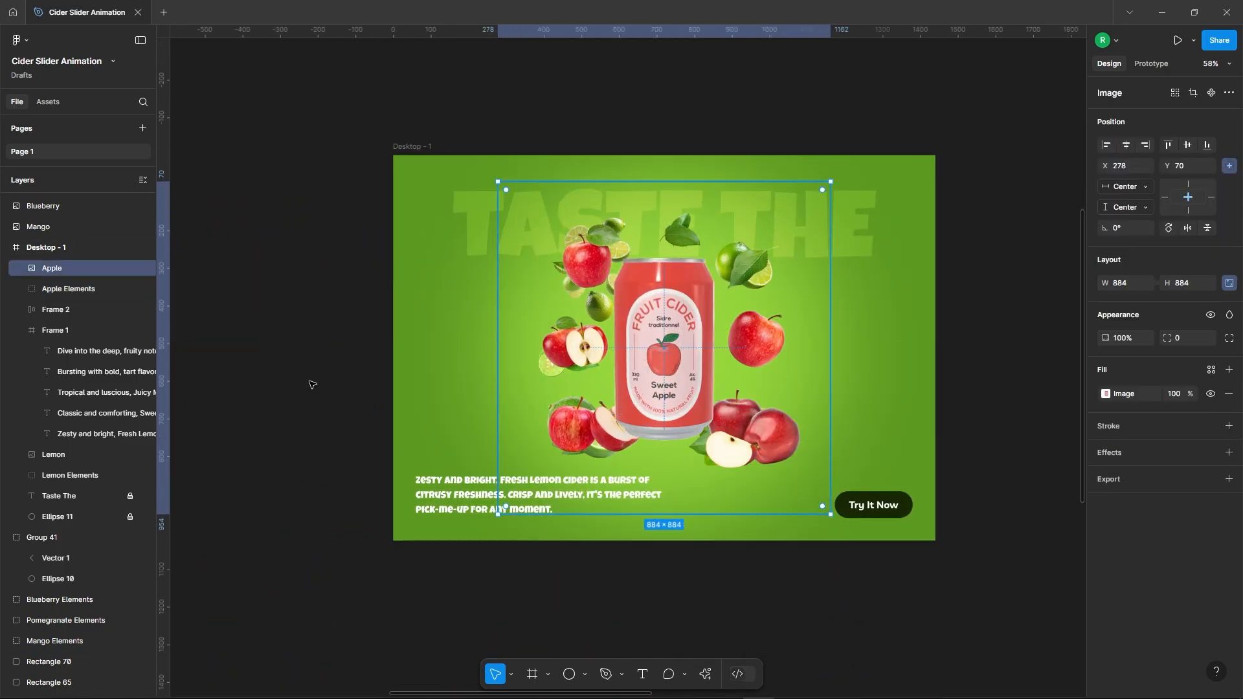
Hide the Lemon and Lemon Elements layers in Desktop - 1.
click(143, 475)
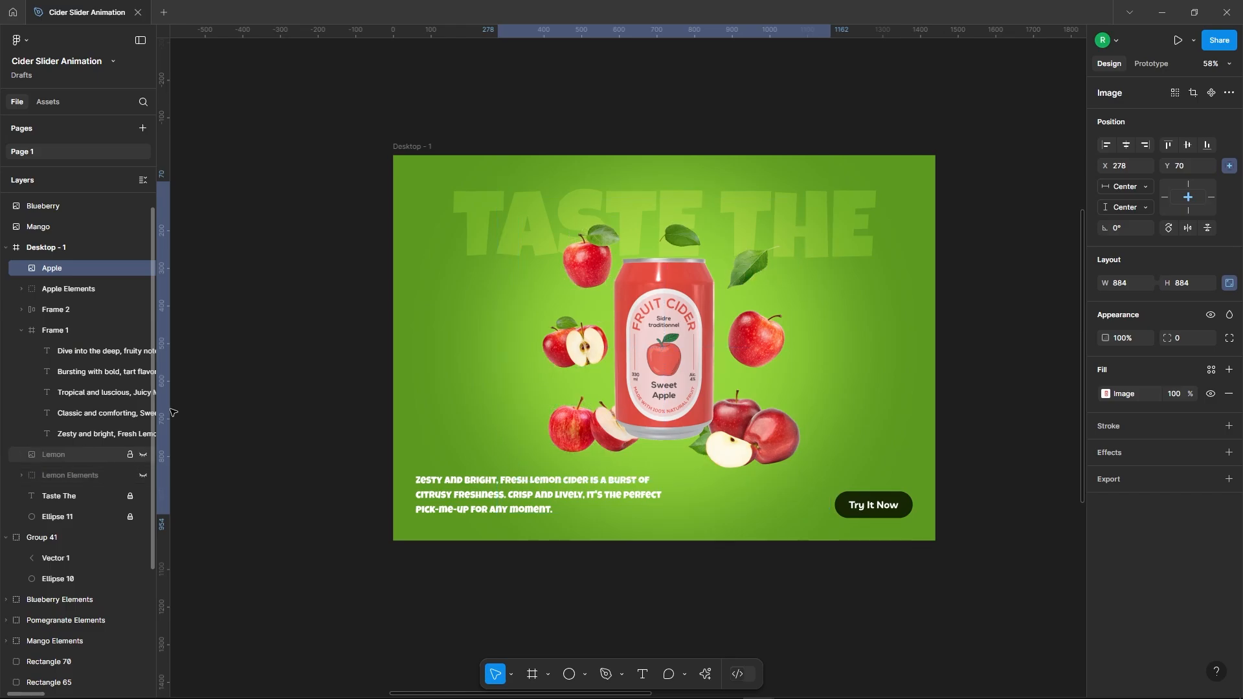
click(97, 288)
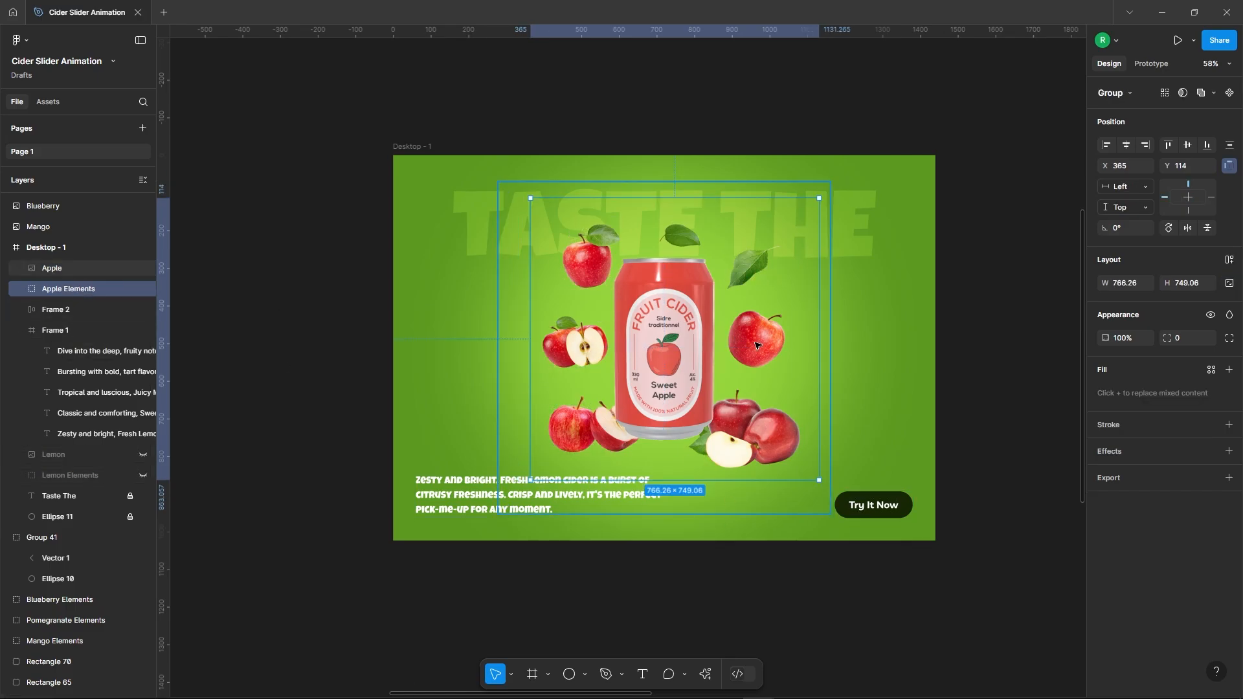
click(404, 200)
Hide the Apple and Apple Elements layers in Desktop - 1.
scroll(457, 205, down, 4)
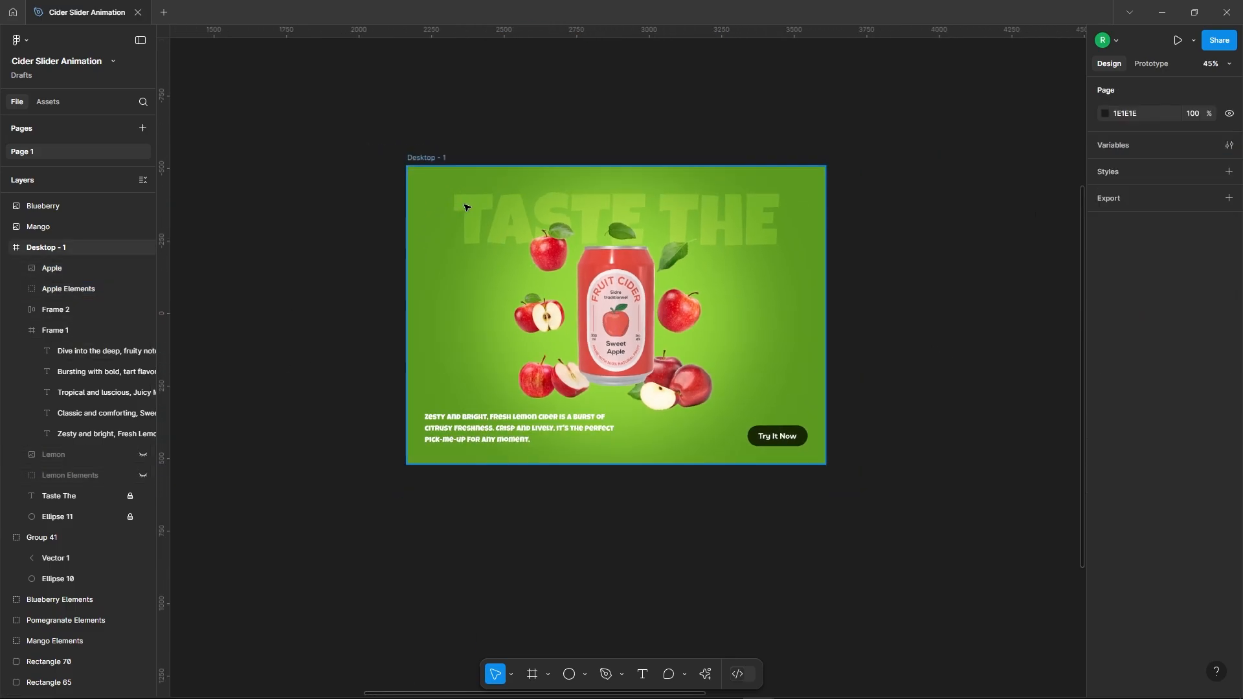
scroll(415, 251, down, 6)
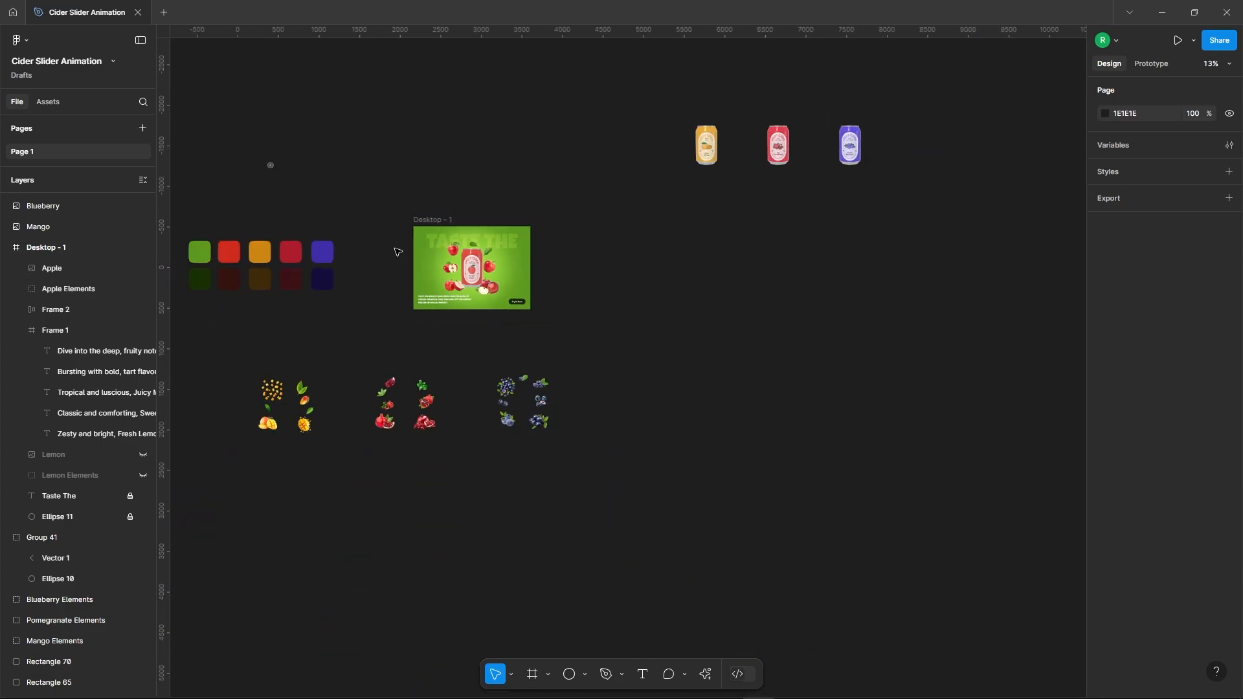
scroll(400, 249, up, 3)
click(534, 281)
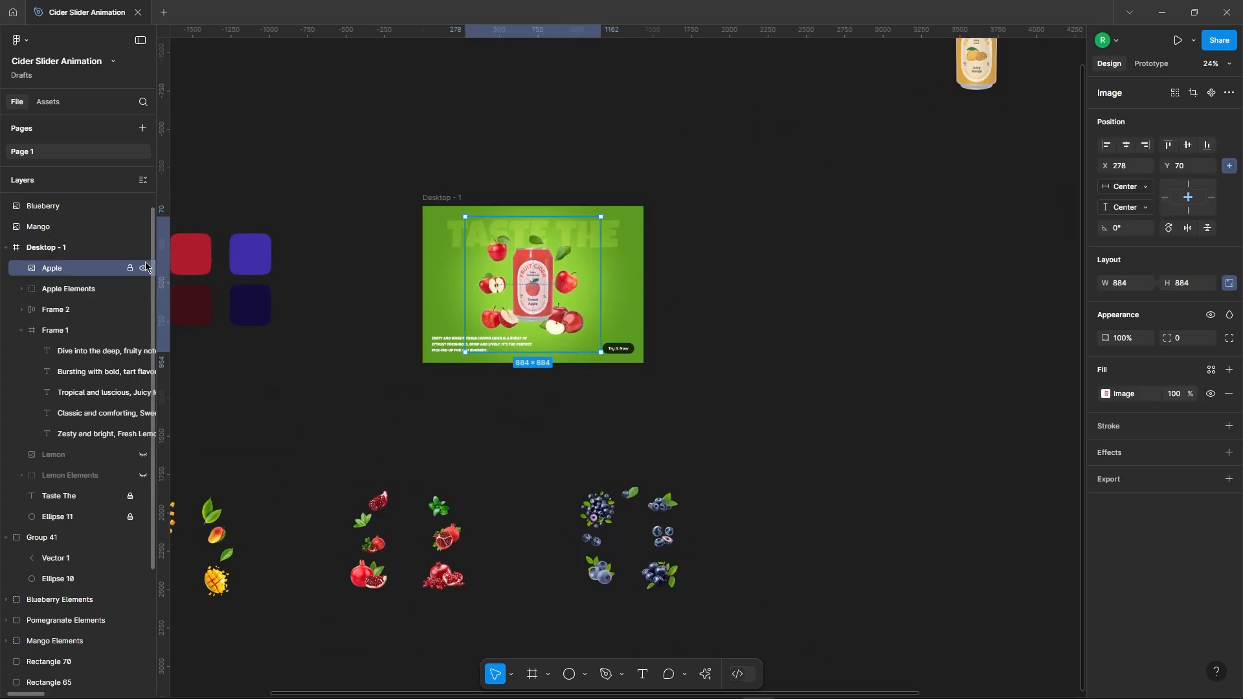
click(144, 267)
click(143, 289)
click(754, 250)
Move the Mango can image into Desktop - 1 and center it in the frame.
scroll(755, 250, down, 2)
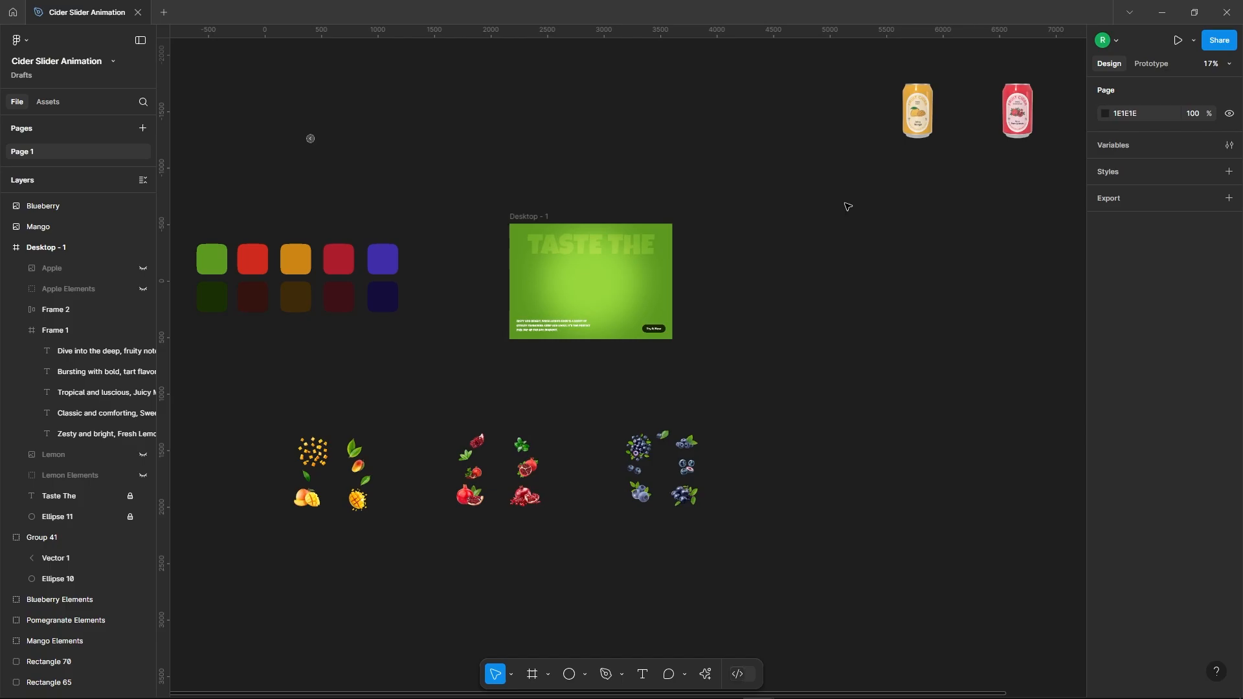
drag(918, 111, 597, 301)
click(1189, 147)
scroll(571, 266, up, 5)
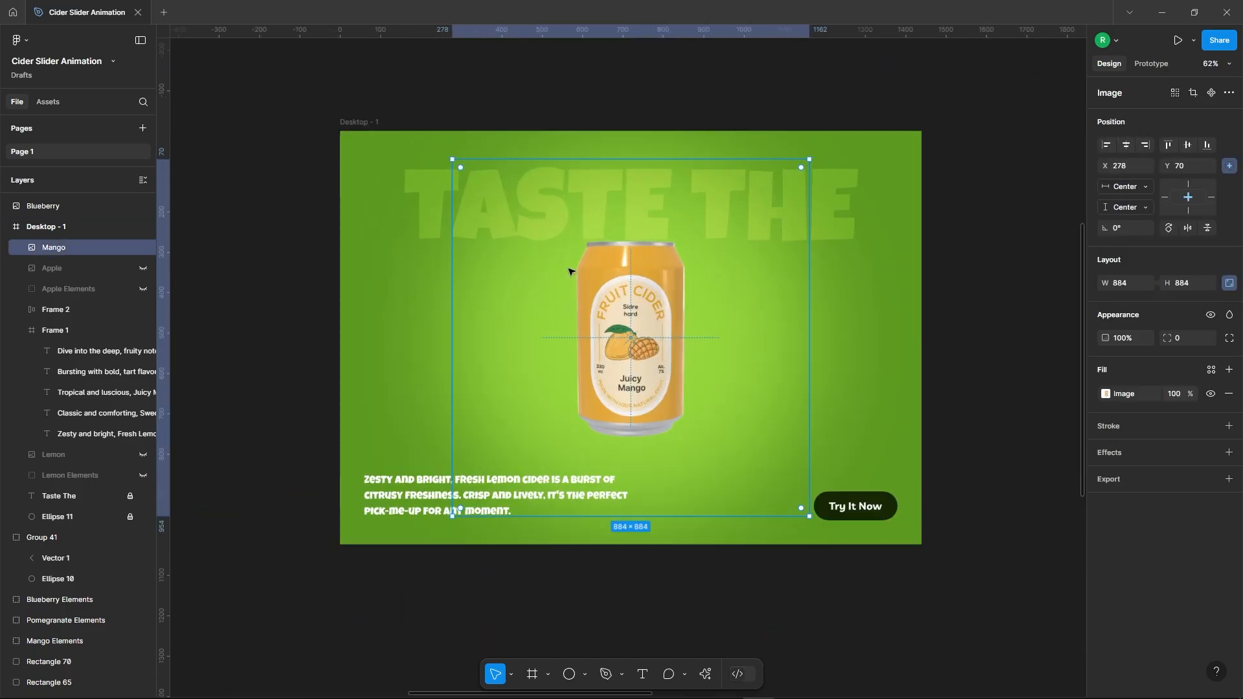
Move the Mango Elements group into Desktop - 1 around the mango can, and bring the can to the front.
scroll(511, 264, down, 6)
drag(393, 415, 538, 238)
scroll(602, 253, up, 6)
click(91, 268)
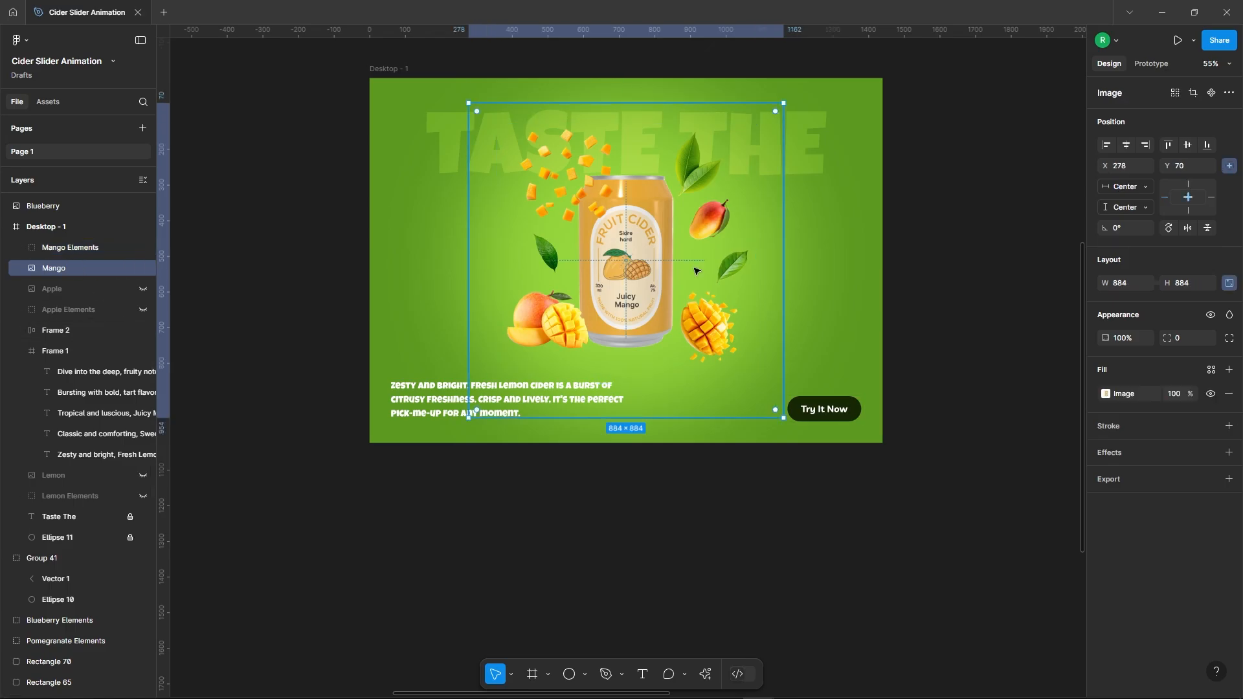
right_click(640, 244)
click(673, 355)
Nudge the Mango Elements group left to X 354, and hide it together with the Mango can.
click(98, 268)
scroll(598, 202, up, 1)
key(shift+Left)
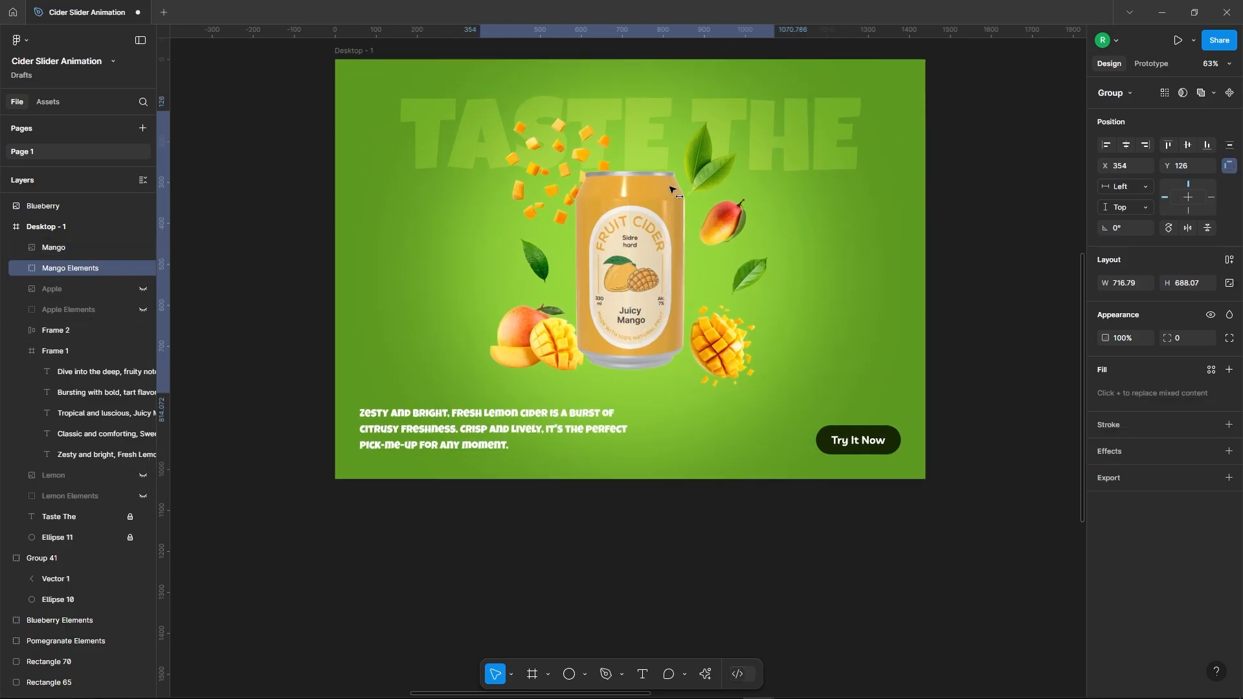
click(963, 306)
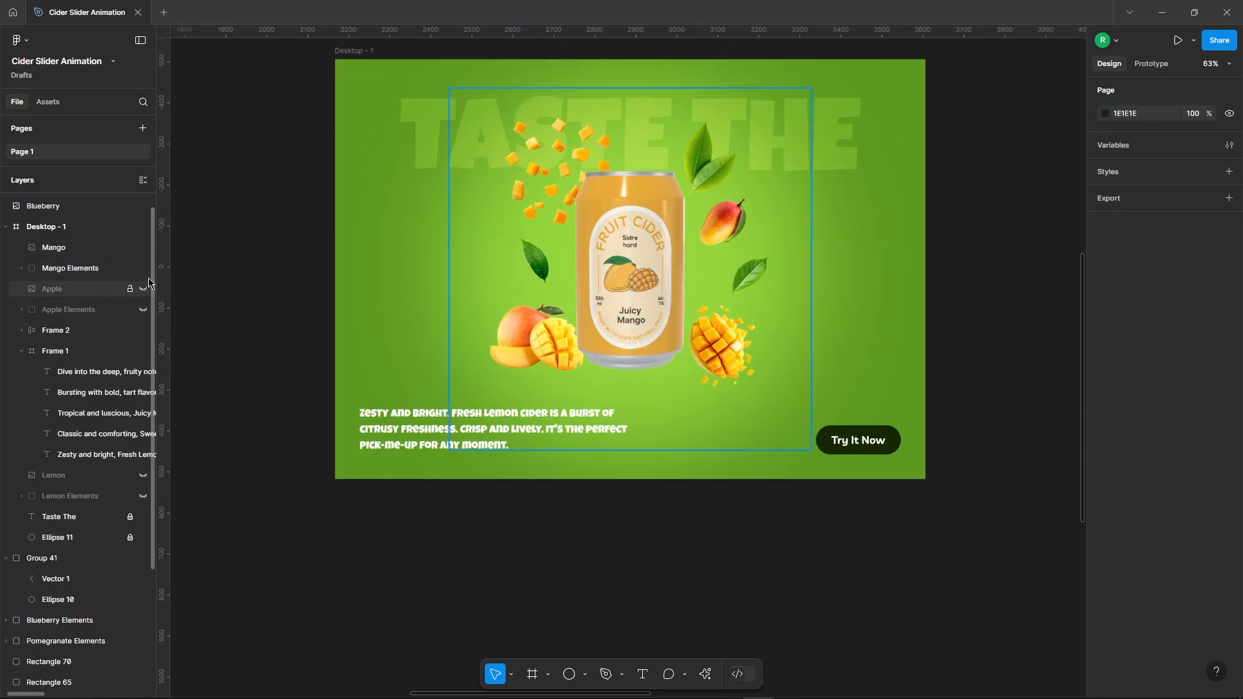
click(143, 268)
click(143, 247)
Move the Pomegranate can image into Desktop - 1 and center it in the frame.
scroll(470, 348, down, 4)
scroll(470, 347, down, 3)
drag(814, 196, 534, 325)
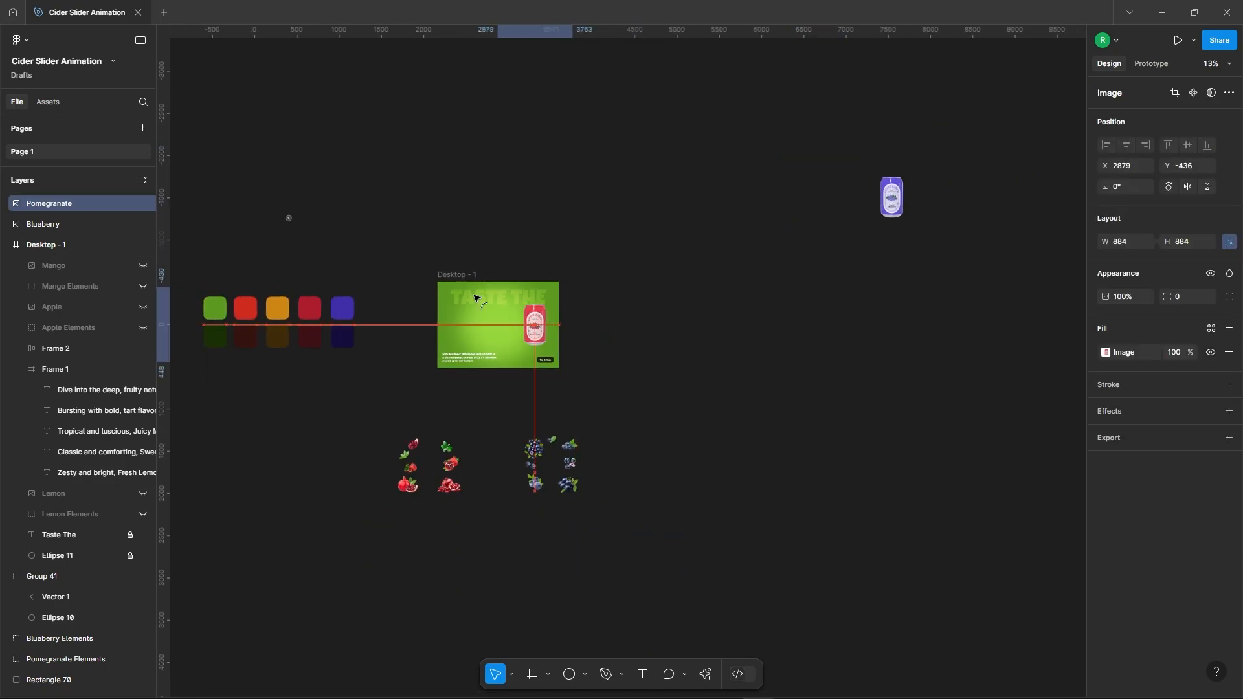
scroll(475, 297, up, 3)
click(1184, 150)
scroll(768, 260, down, 2)
click(768, 260)
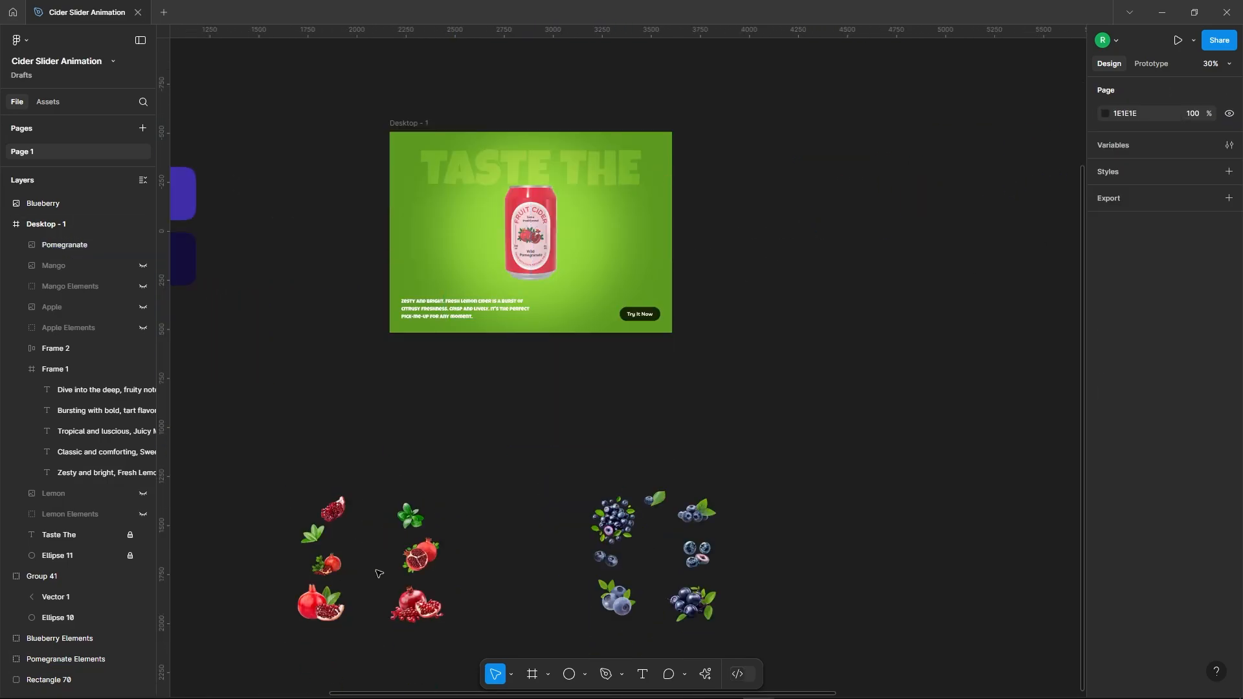
Move the Pomegranate Elements group into Desktop - 1, center it horizontally around the can and lower it to Y 127.
drag(338, 562, 510, 223)
scroll(434, 158, up, 1)
scroll(432, 156, up, 4)
click(1125, 145)
scroll(645, 200, up, 1)
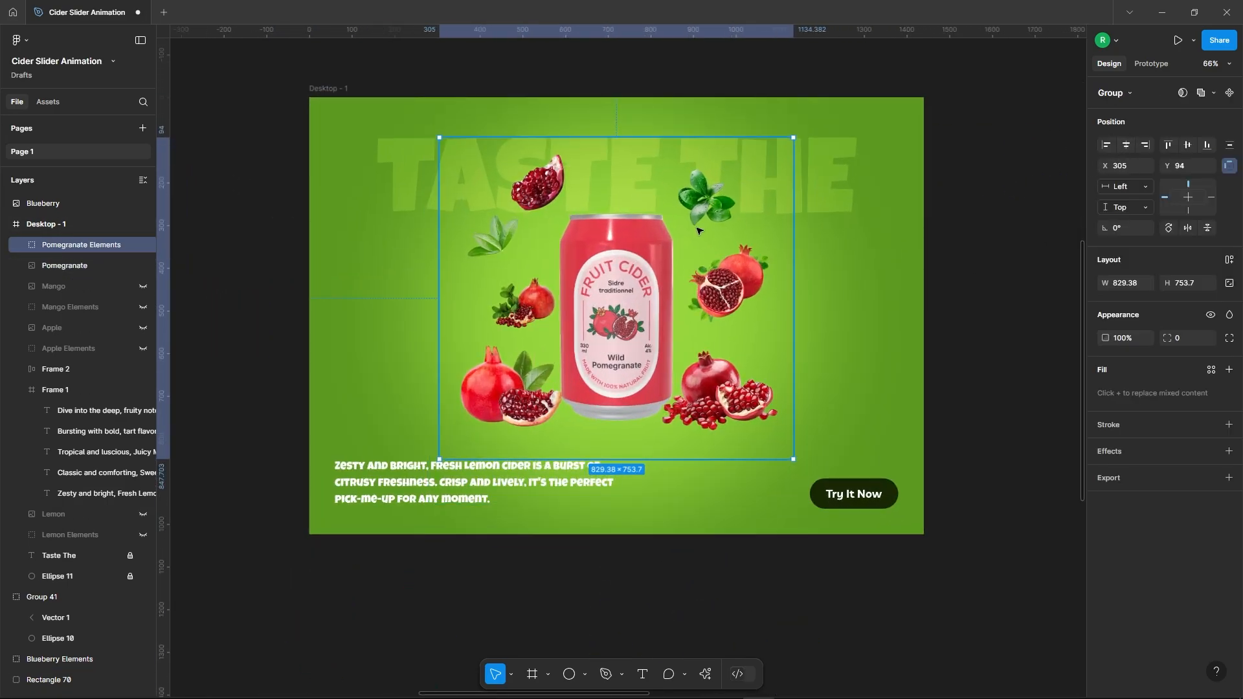
drag(713, 228, 712, 242)
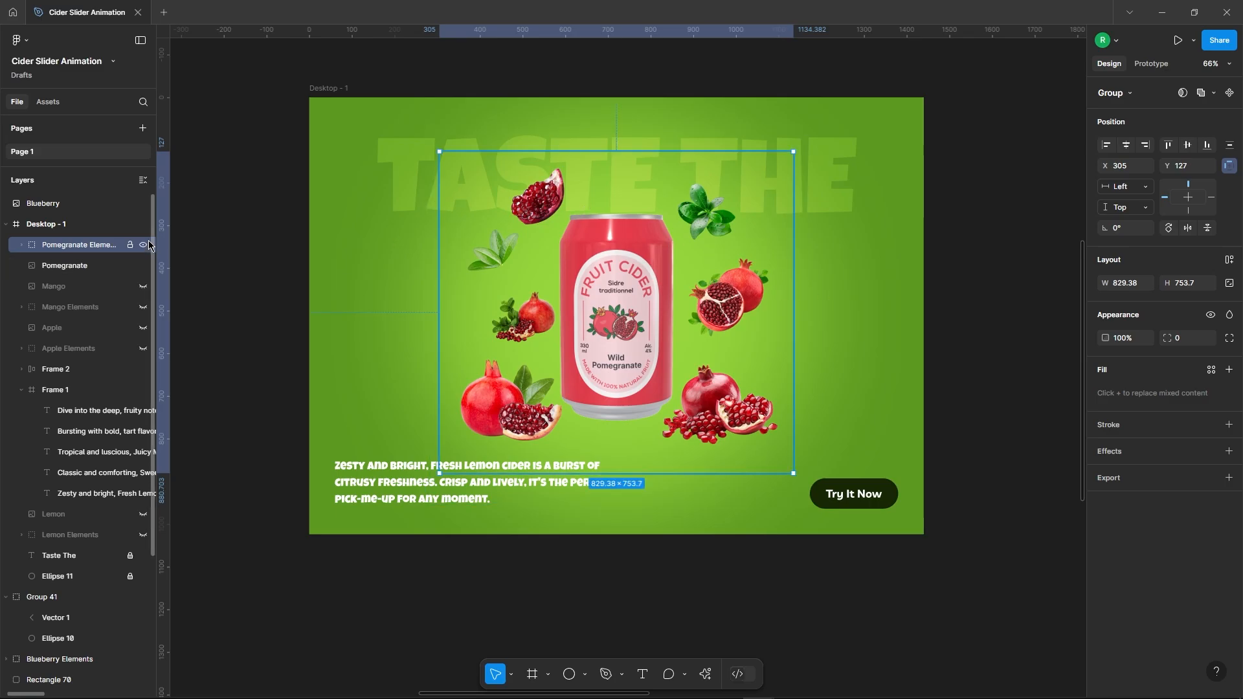
Bring the Pomegranate can to the front of its elements, and hide both pomegranate layers.
click(110, 266)
right_click(684, 311)
click(701, 377)
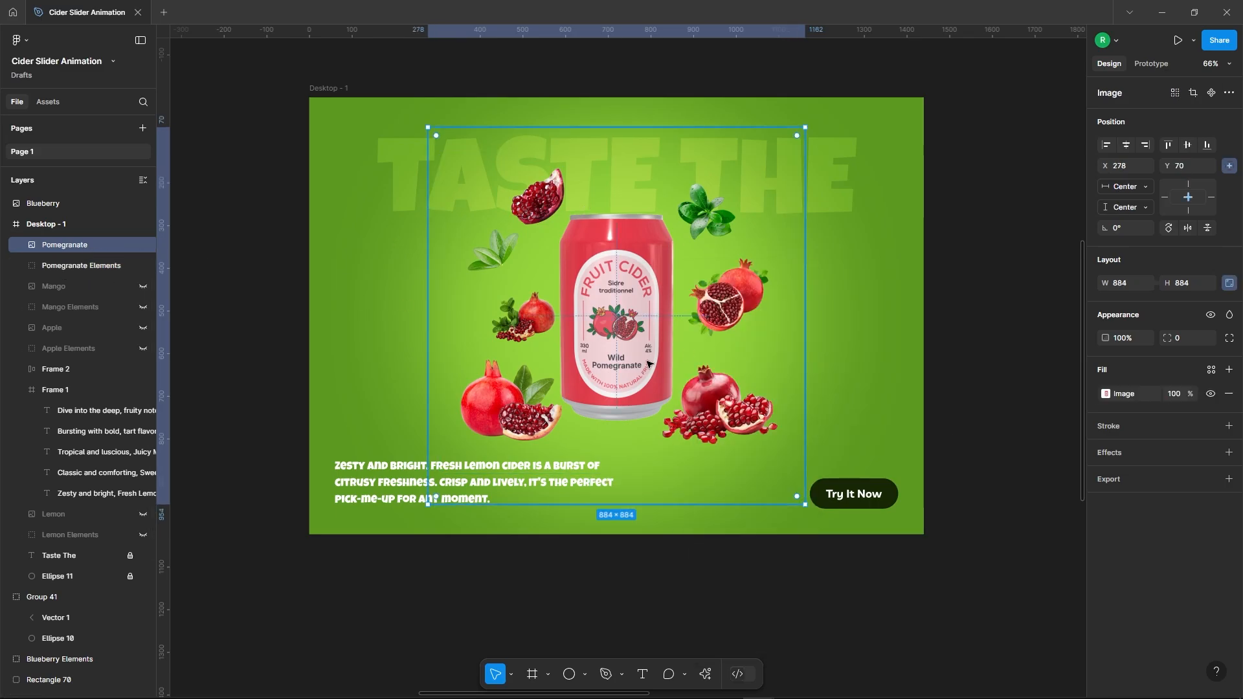
click(143, 266)
click(143, 244)
click(290, 257)
Move the Blueberry can image into Desktop - 1 and center it horizontally and vertically in the frame.
scroll(522, 302, down, 6)
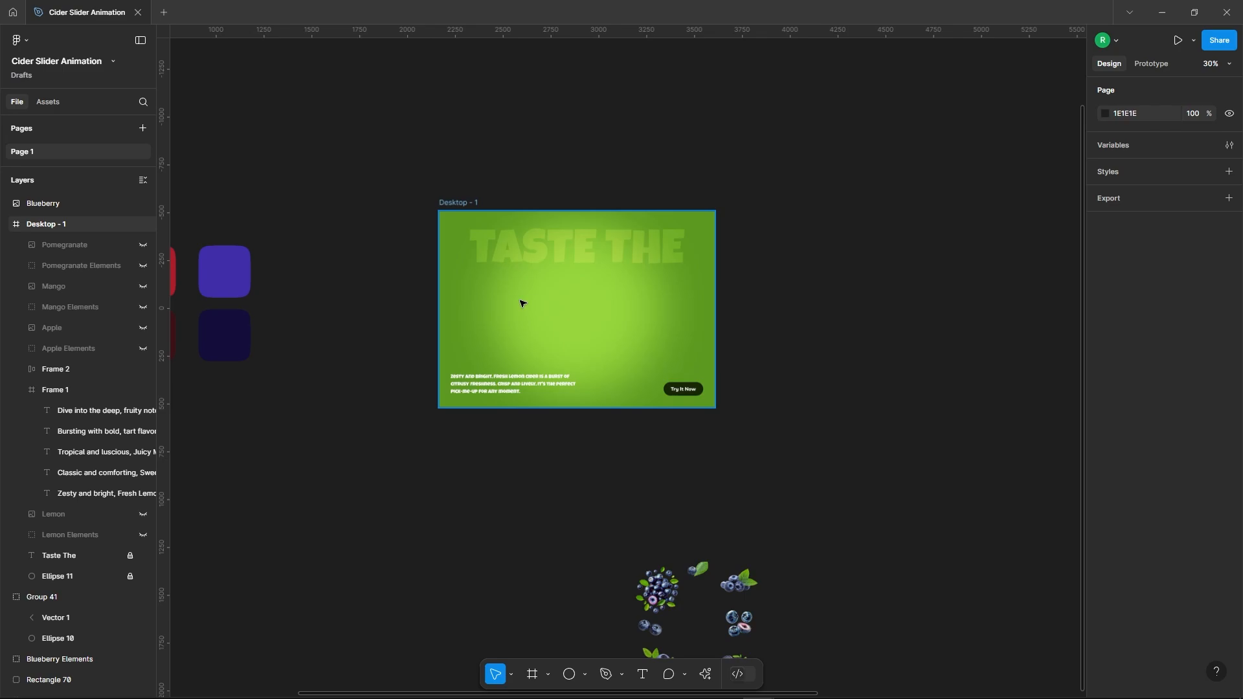
drag(925, 196, 566, 312)
scroll(560, 310, up, 5)
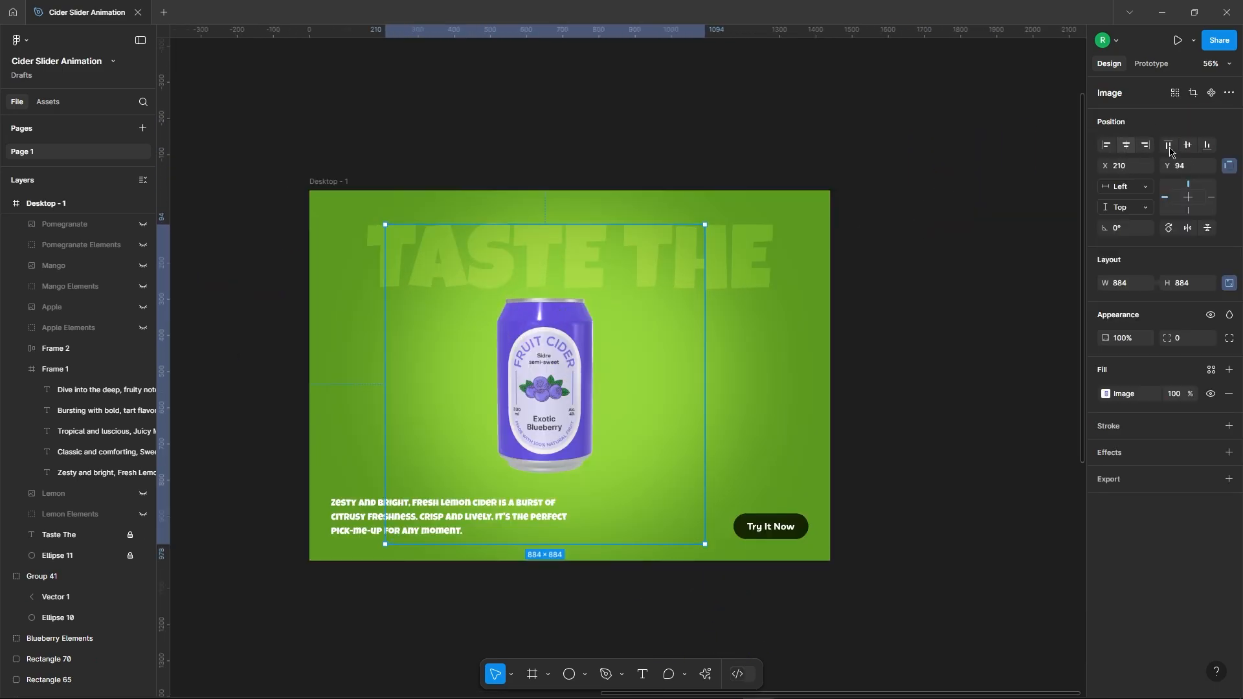
click(1125, 145)
click(1187, 145)
click(916, 141)
Move the Blueberry Elements group into Desktop - 1 around the blueberry can, at about X 399, Y 149.
scroll(780, 123, down, 2)
drag(831, 609, 690, 258)
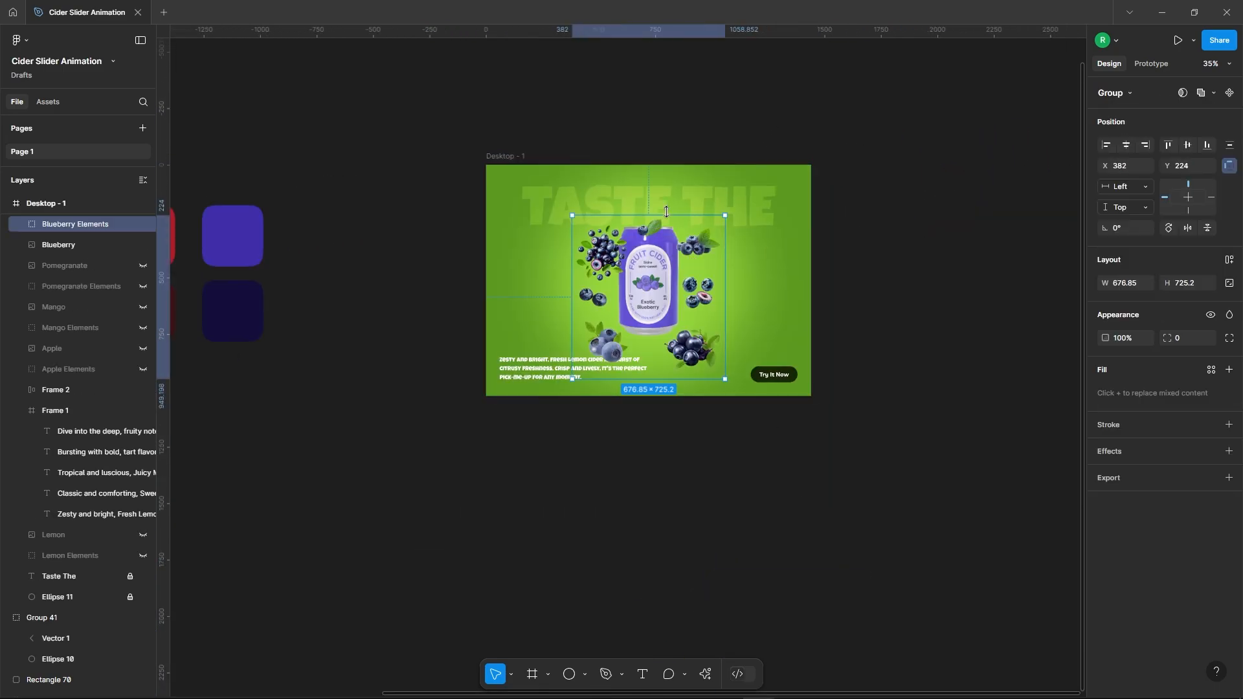
scroll(666, 212, up, 3)
drag(681, 383, 730, 337)
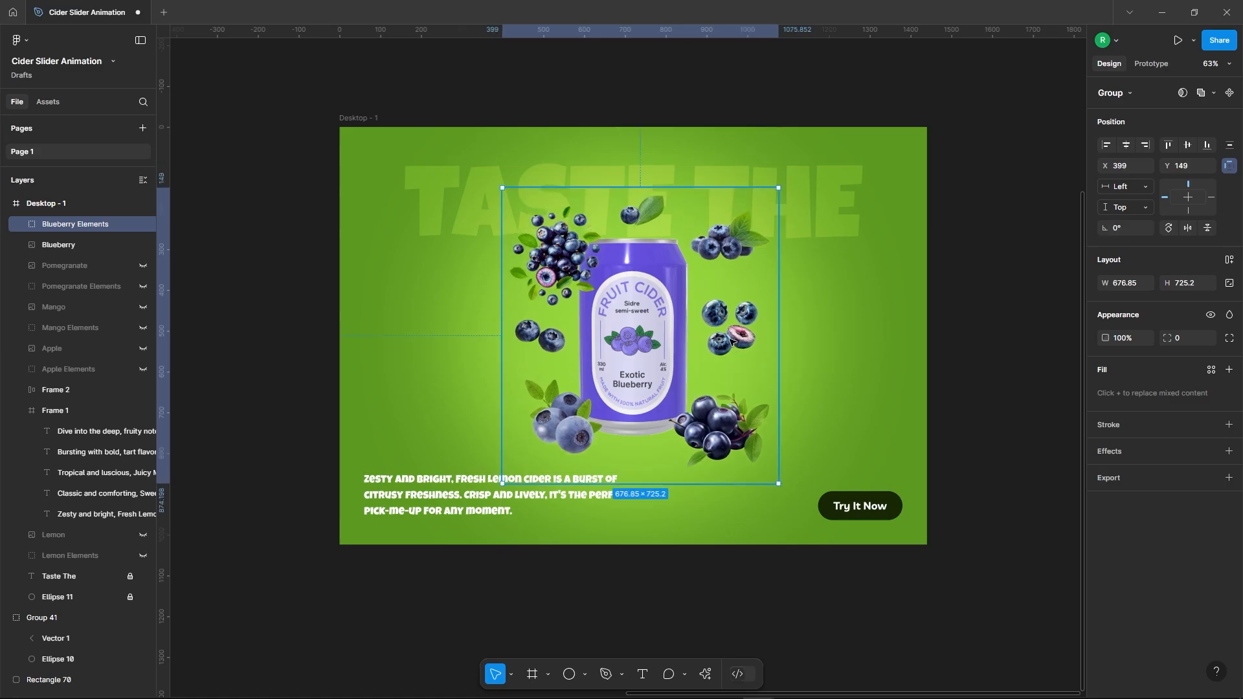
Bring the Blueberry can in front of its elements, and shift the Blueberry Elements group to X 382 so it surrounds the can evenly.
click(59, 244)
right_click(675, 260)
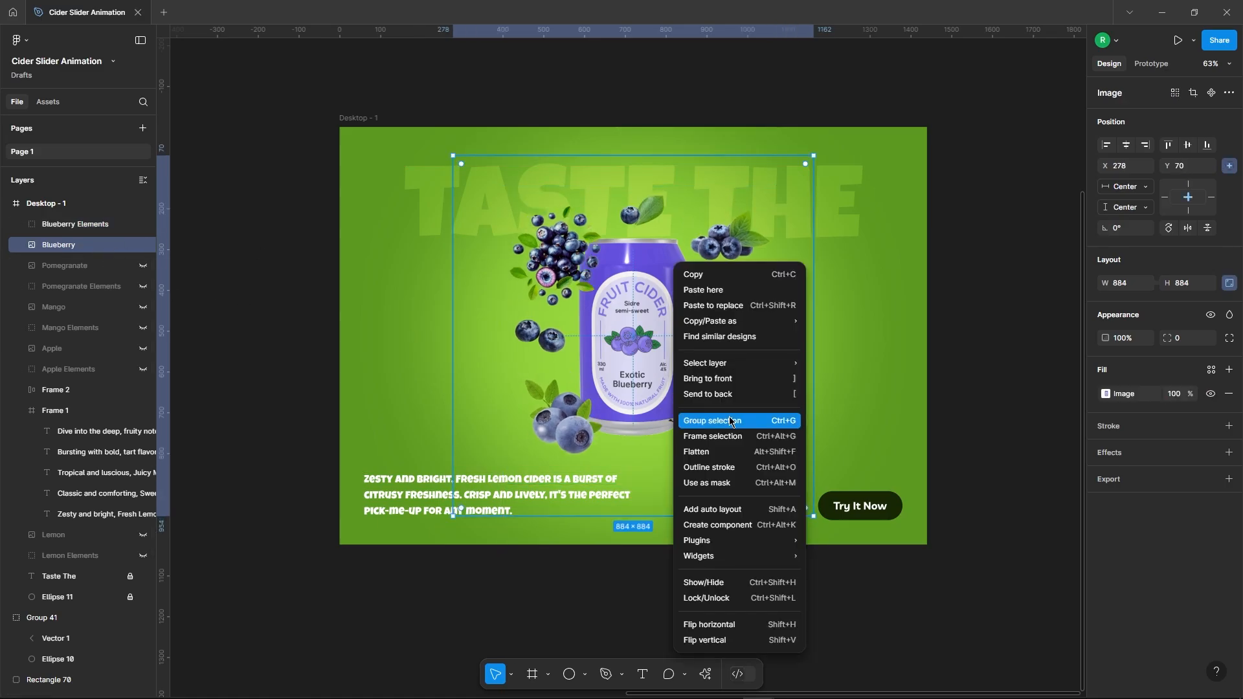
click(736, 380)
click(286, 258)
click(75, 244)
drag(738, 292, 731, 292)
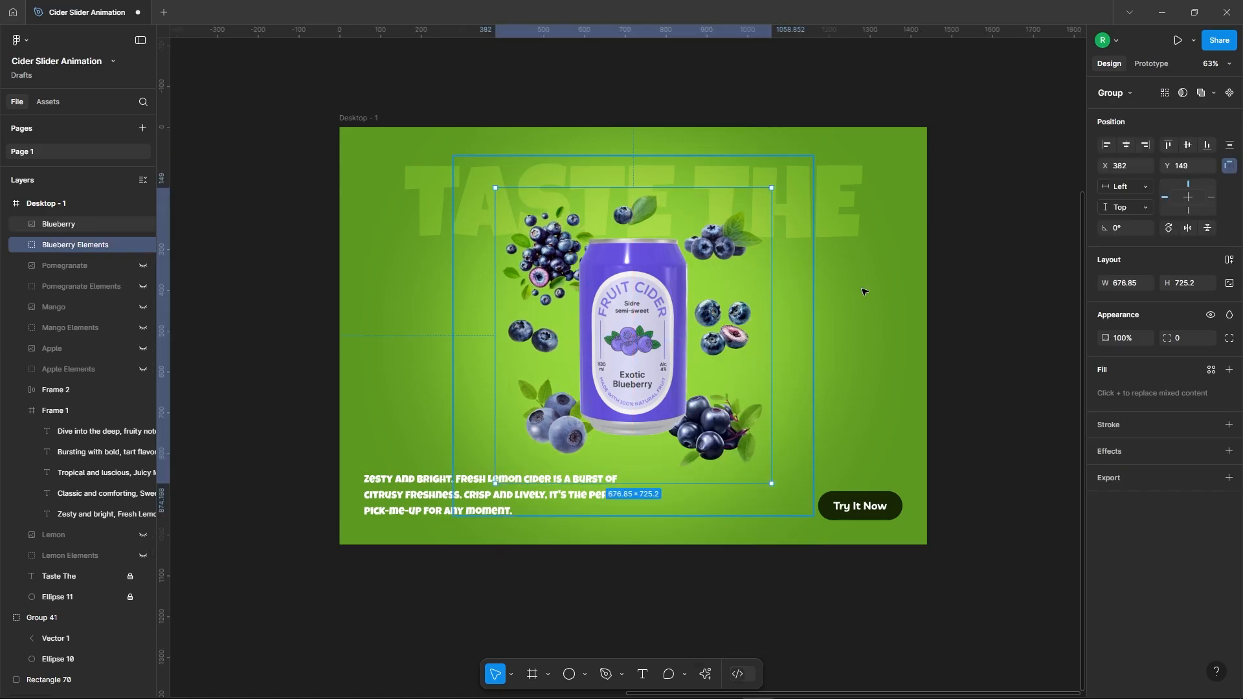
click(999, 280)
Move the circular arrow group into Desktop - 1 near the left edge at X 60, centered vertically at Y 475.
scroll(1005, 299, down, 5)
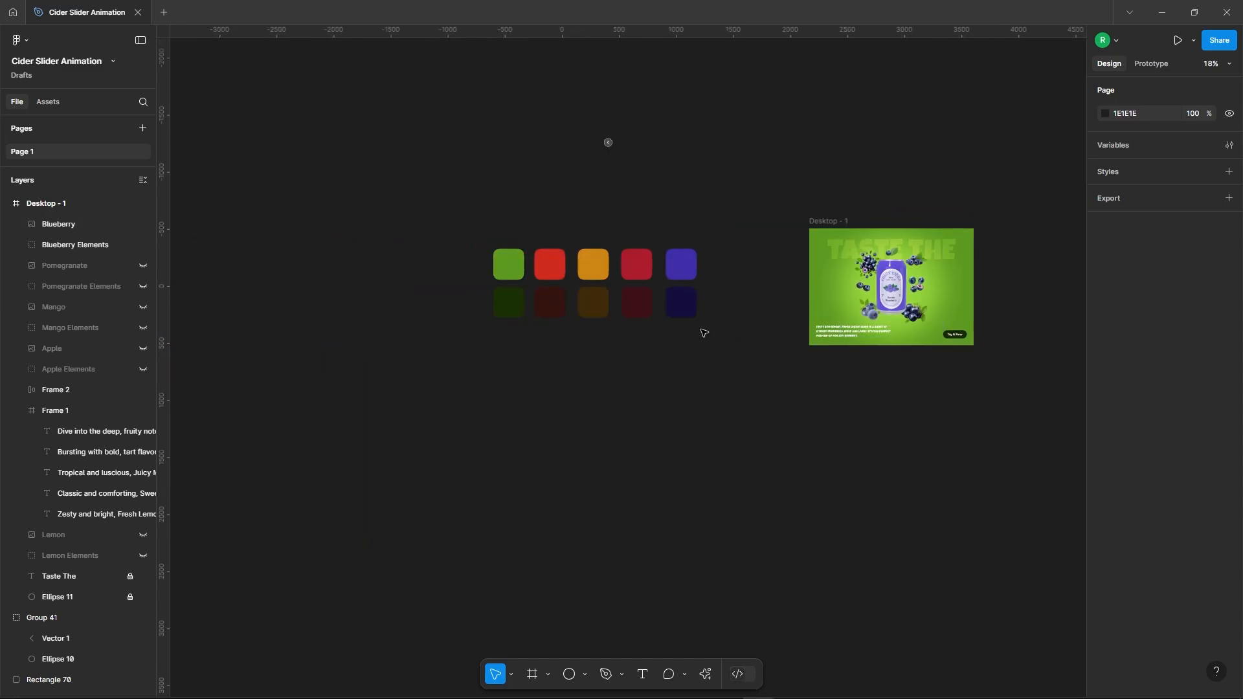
drag(608, 142, 826, 279)
scroll(999, 260, up, 4)
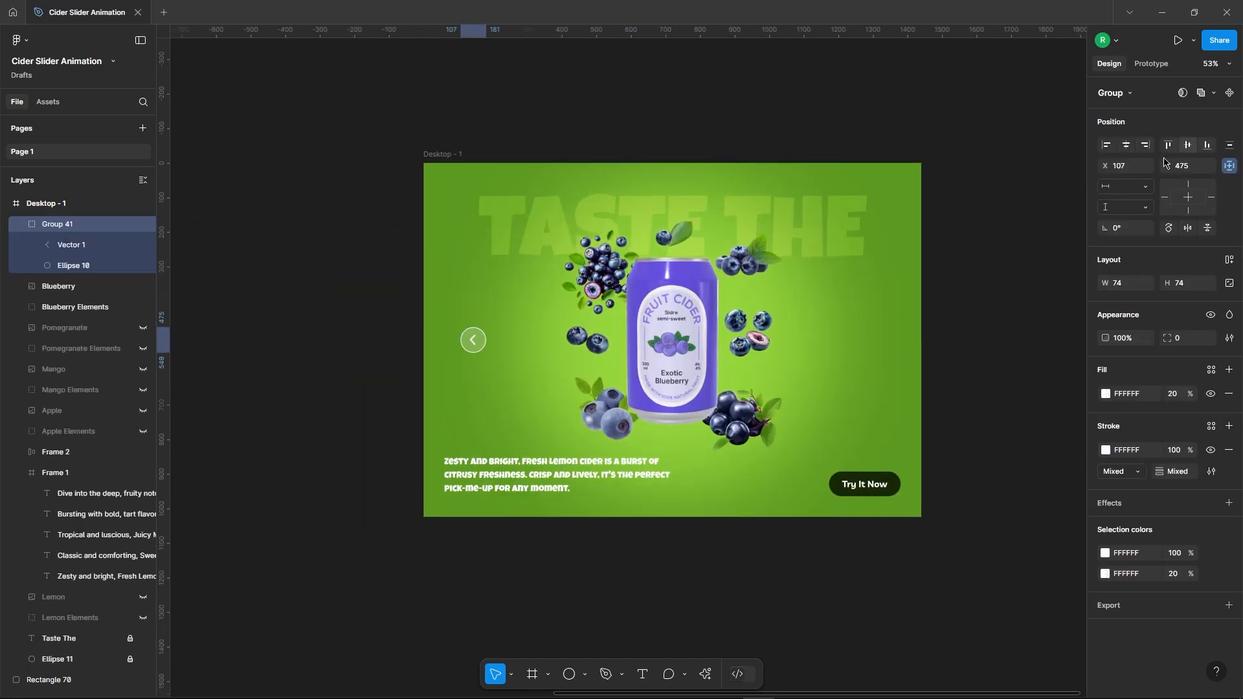
scroll(464, 343, up, 2)
scroll(451, 343, down, 1)
Duplicate the arrow group to the right side of the slide at X 1306 and flip it horizontally to point right.
drag(451, 341, 935, 335)
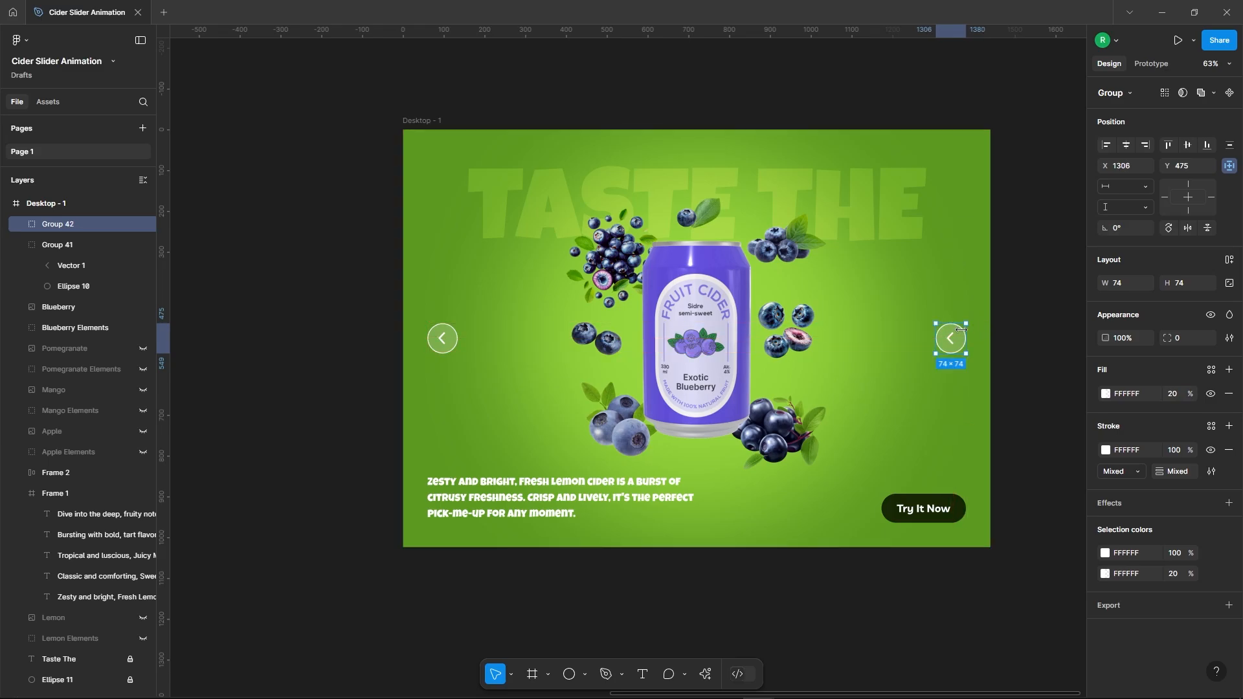
right_click(949, 339)
click(976, 629)
click(1016, 267)
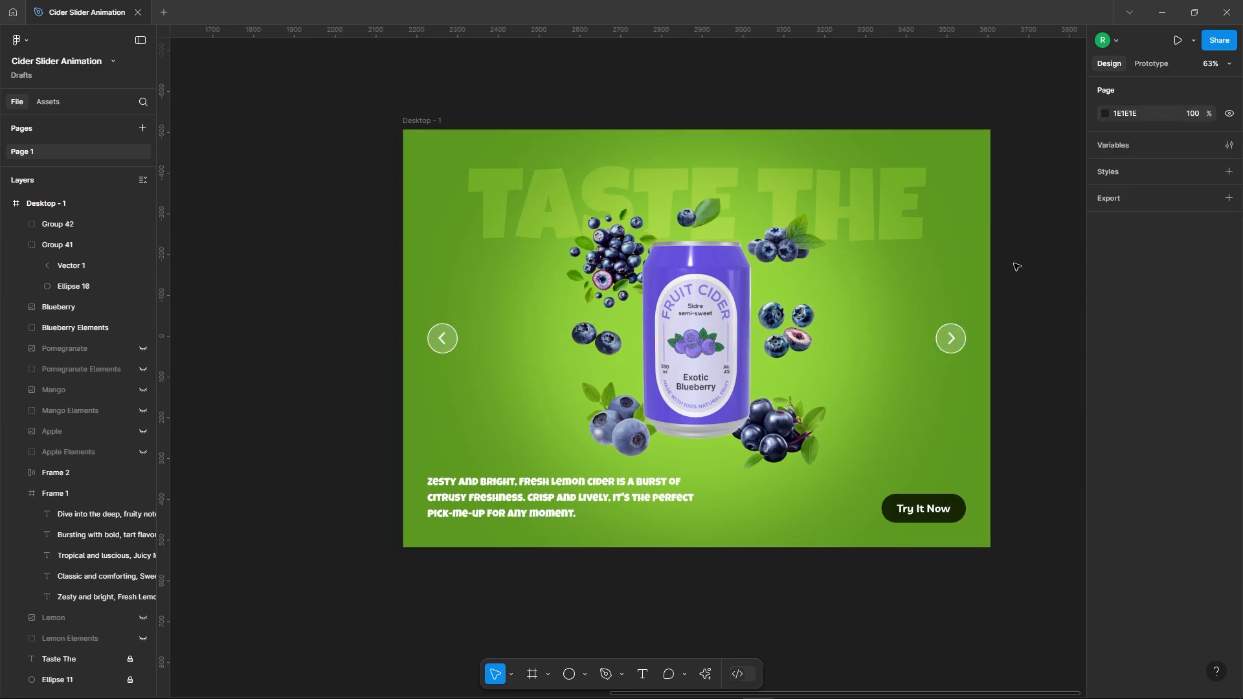
Unhide all the flavor cans and their element groups, and bring the five can images to the front.
click(143, 369)
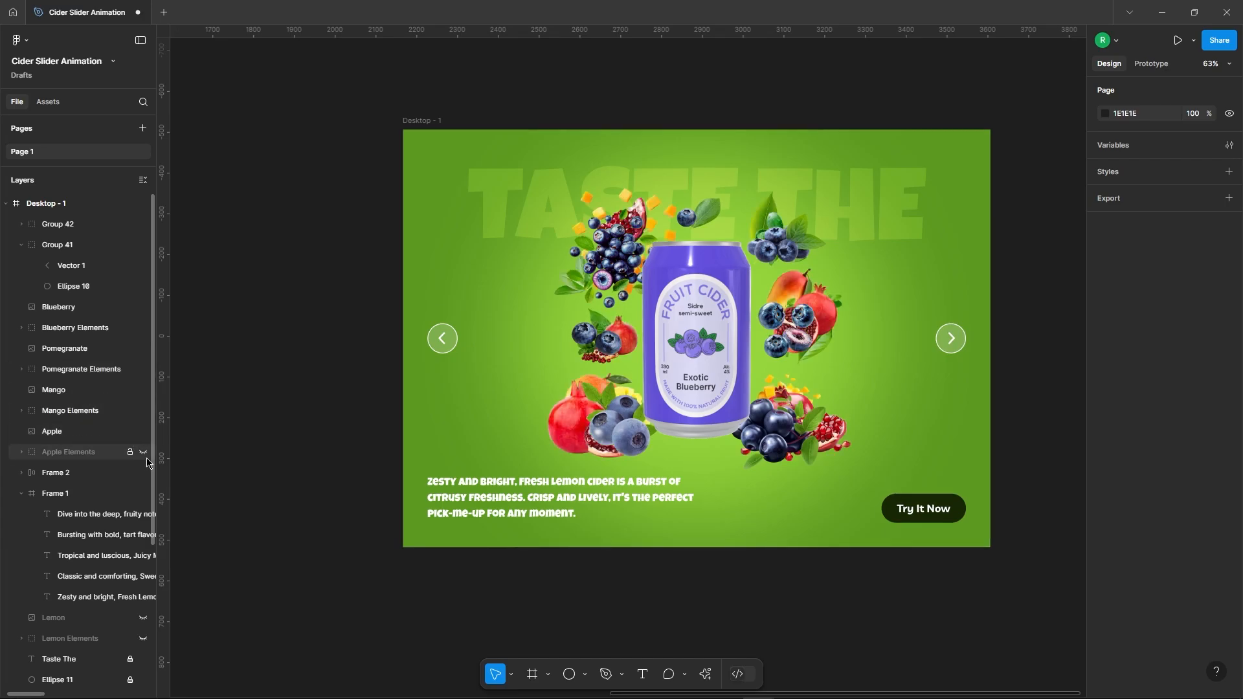
click(65, 306)
shift+click(75, 349)
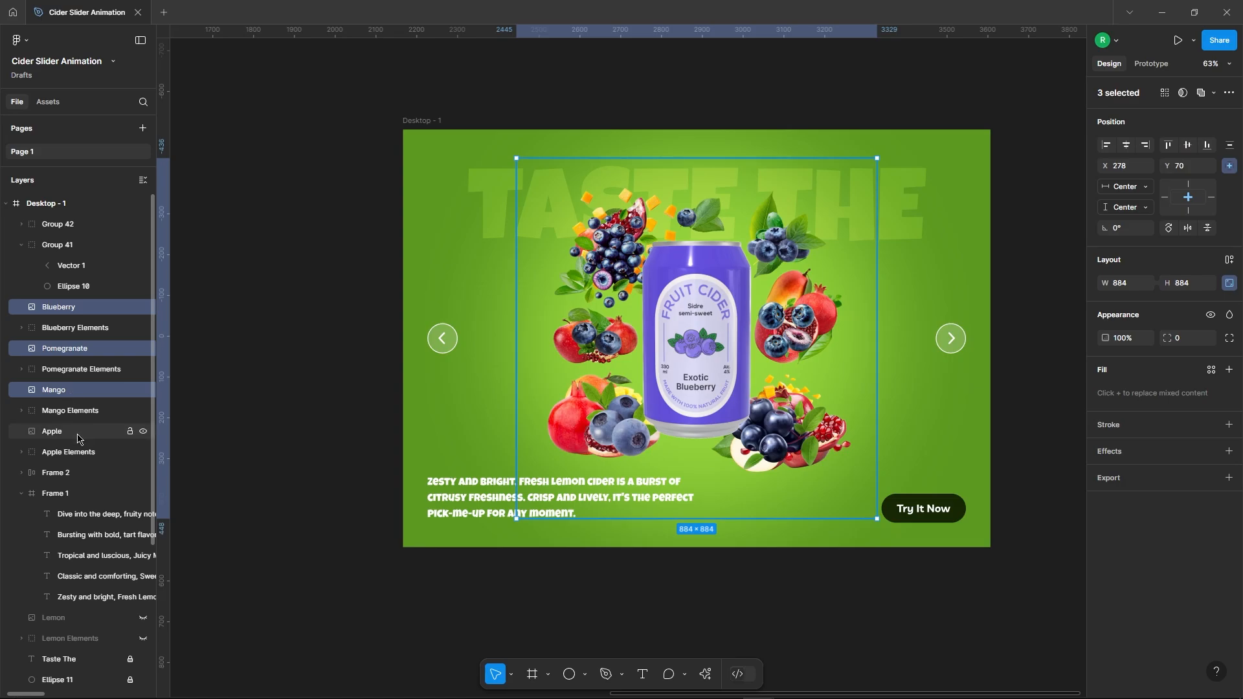
click(143, 617)
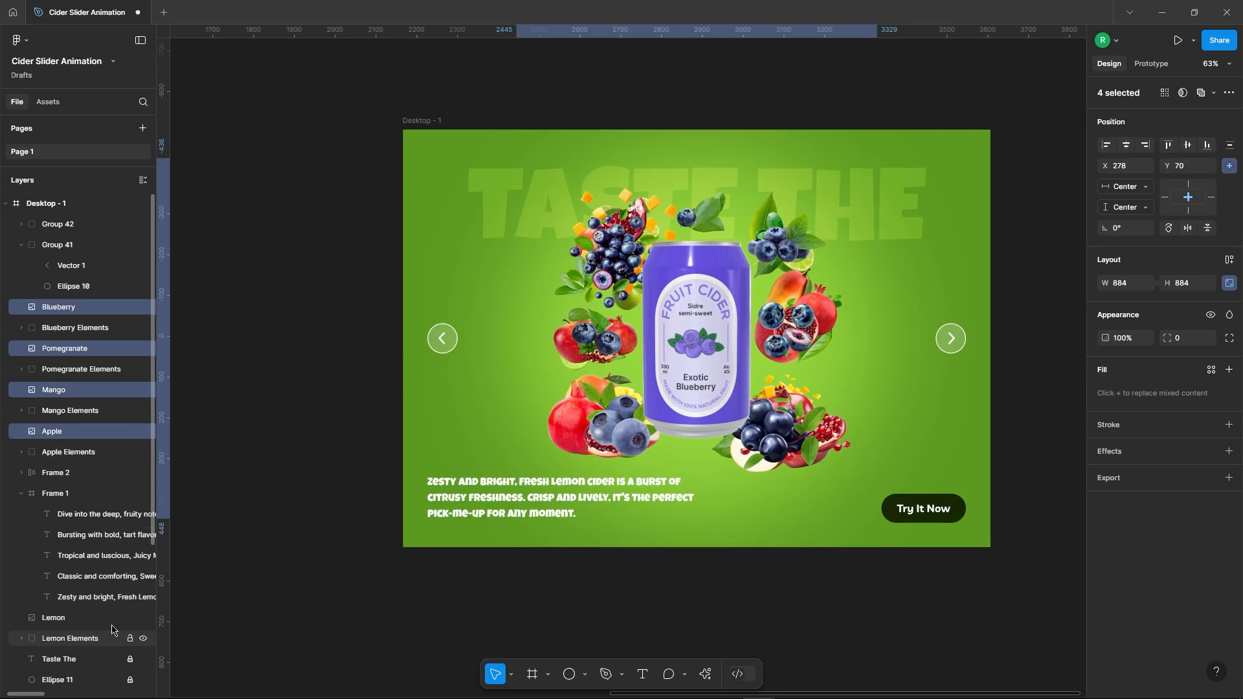
right_click(680, 322)
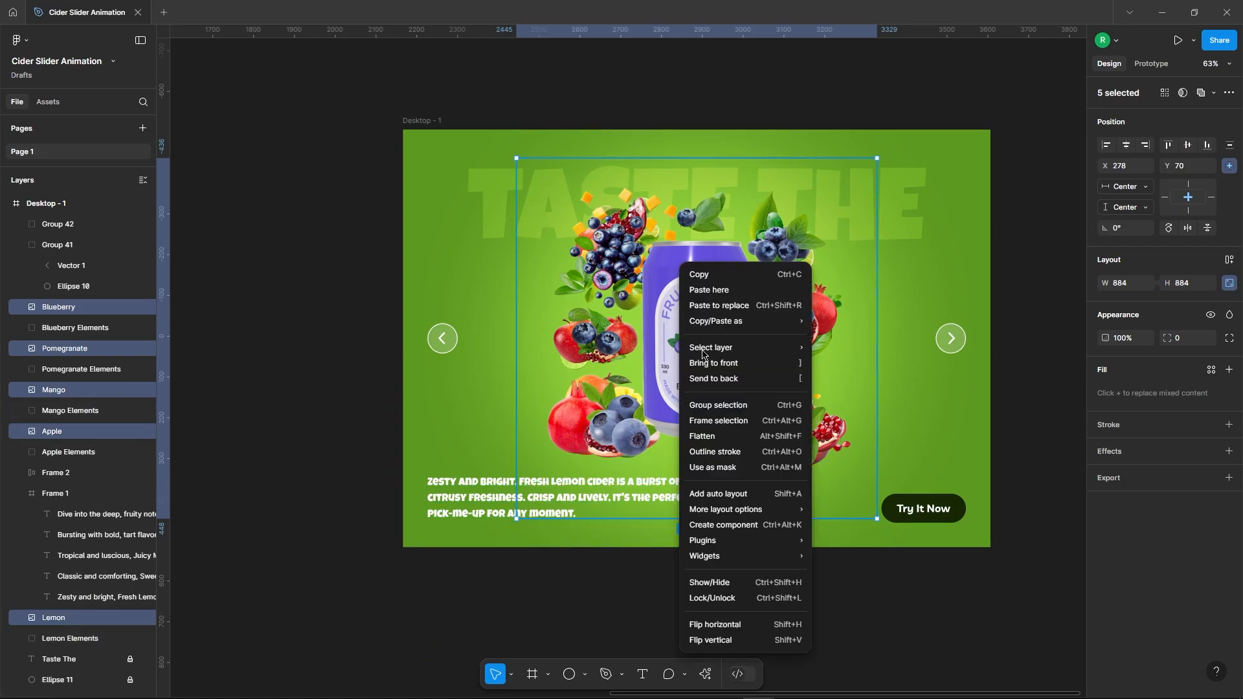
click(713, 363)
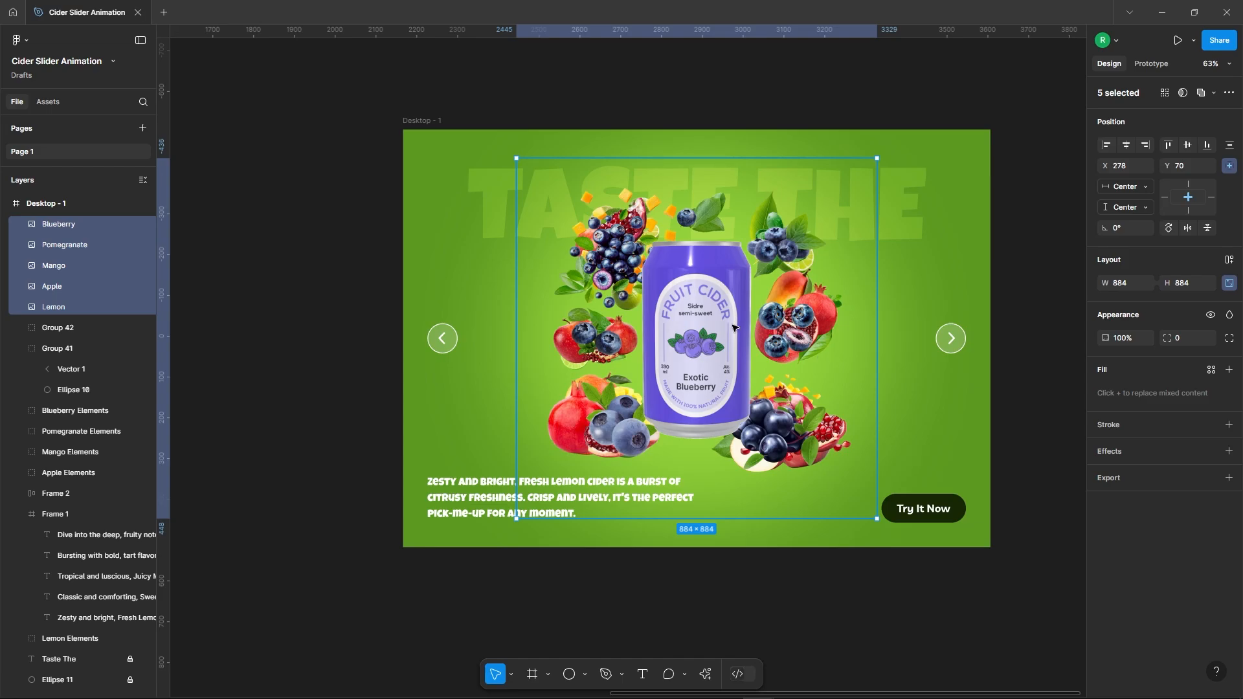
Move the Blueberry, Pomegranate, Mango and Apple cans straight down toward the slide's lower edge, leaving the Lemon can in place.
click(57, 307)
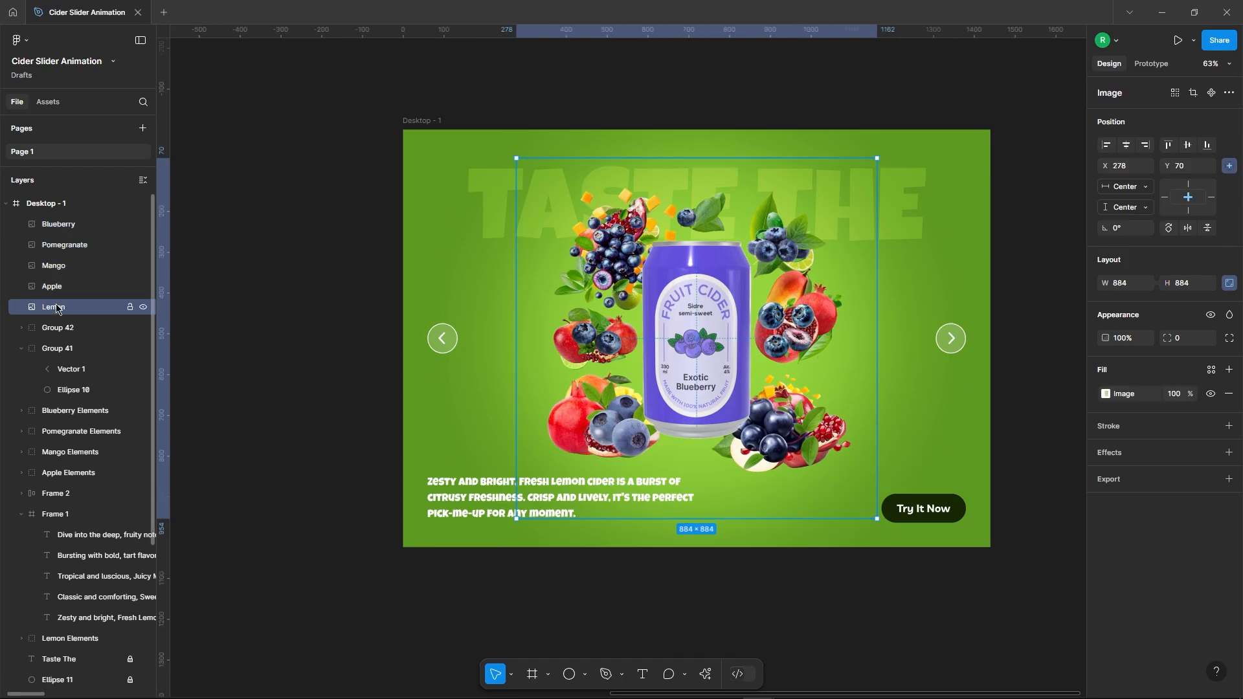
shift+click(91, 227)
drag(747, 265, 731, 573)
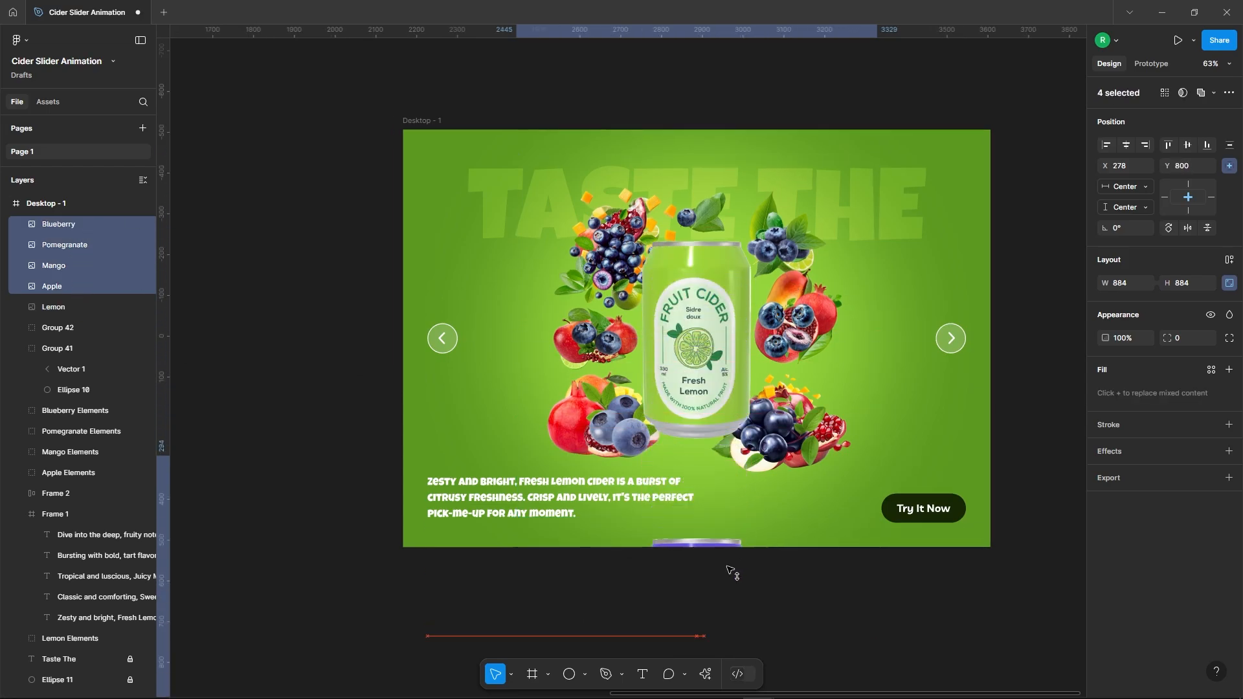
Bring the description text frame and the Try It Now button frame to the front of the slide.
click(84, 410)
click(77, 517)
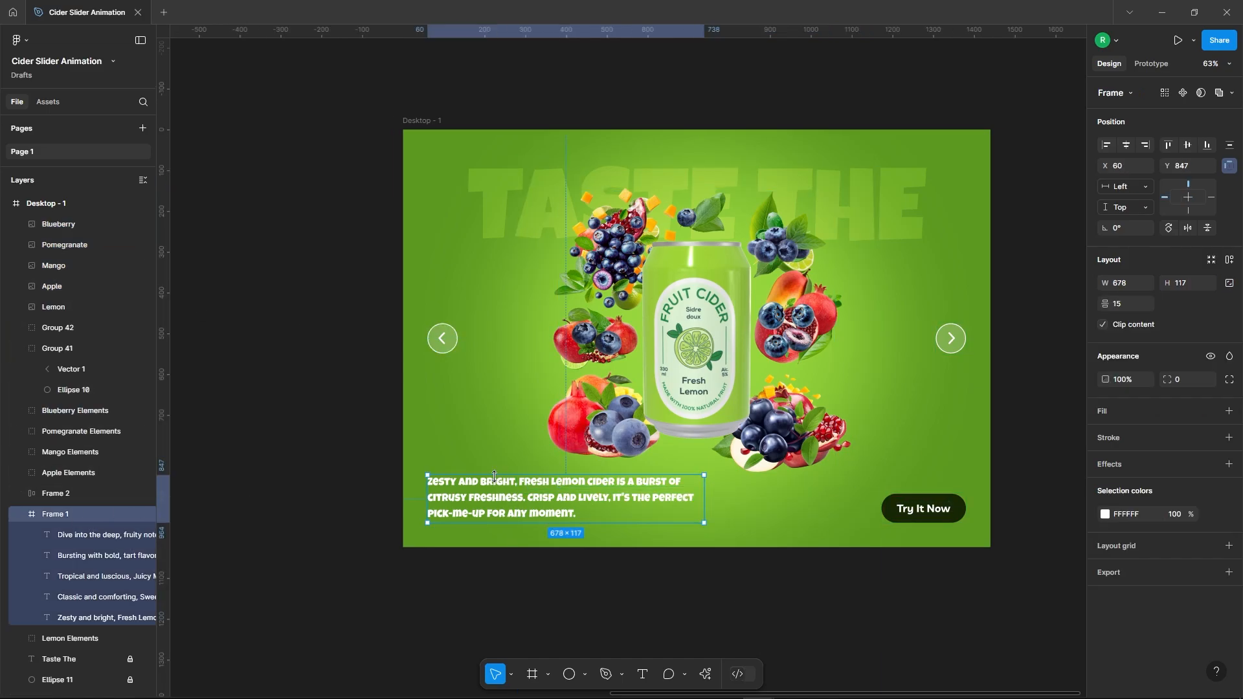
shift+click(950, 518)
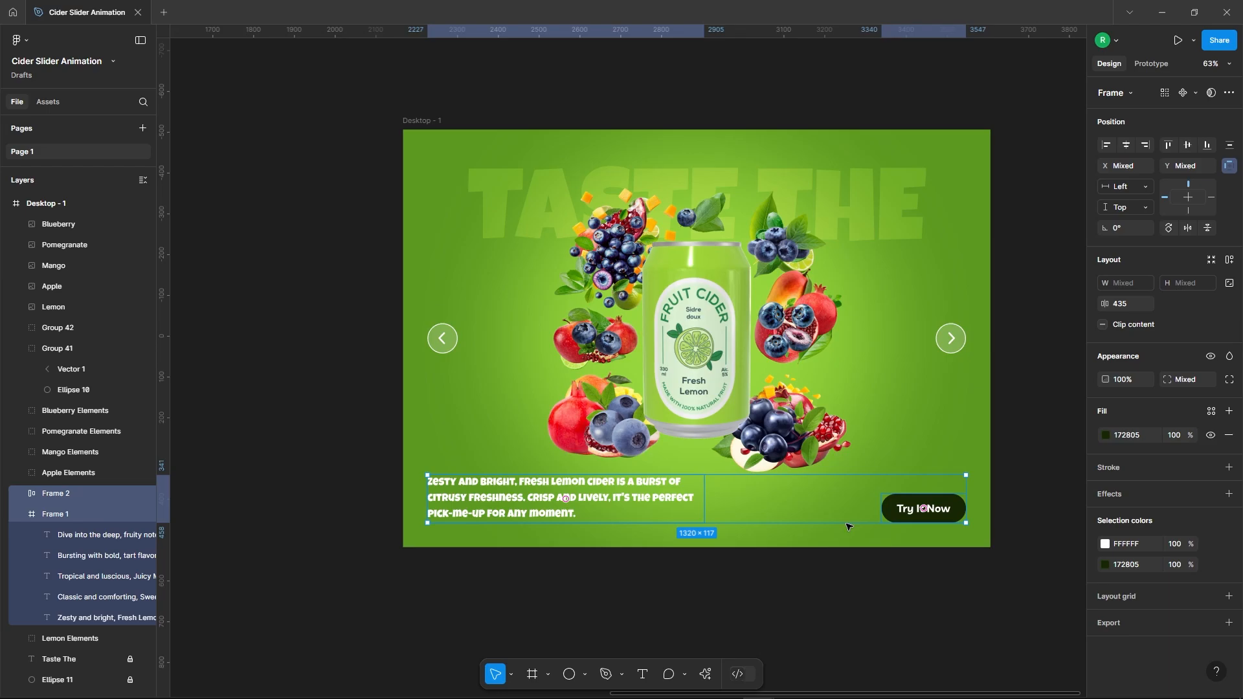
right_click(566, 493)
click(598, 341)
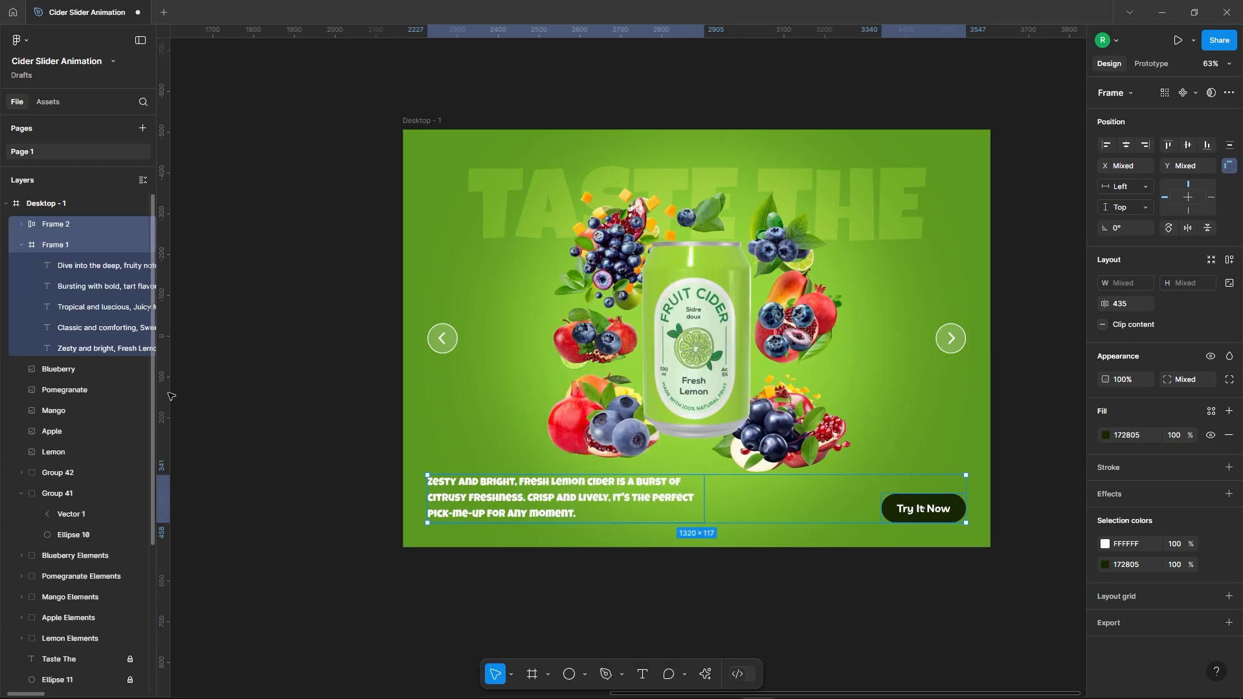
Bring both arrow groups, Group 41 and Group 42, to the front of the layer stack.
click(91, 555)
scroll(92, 478, down, 3)
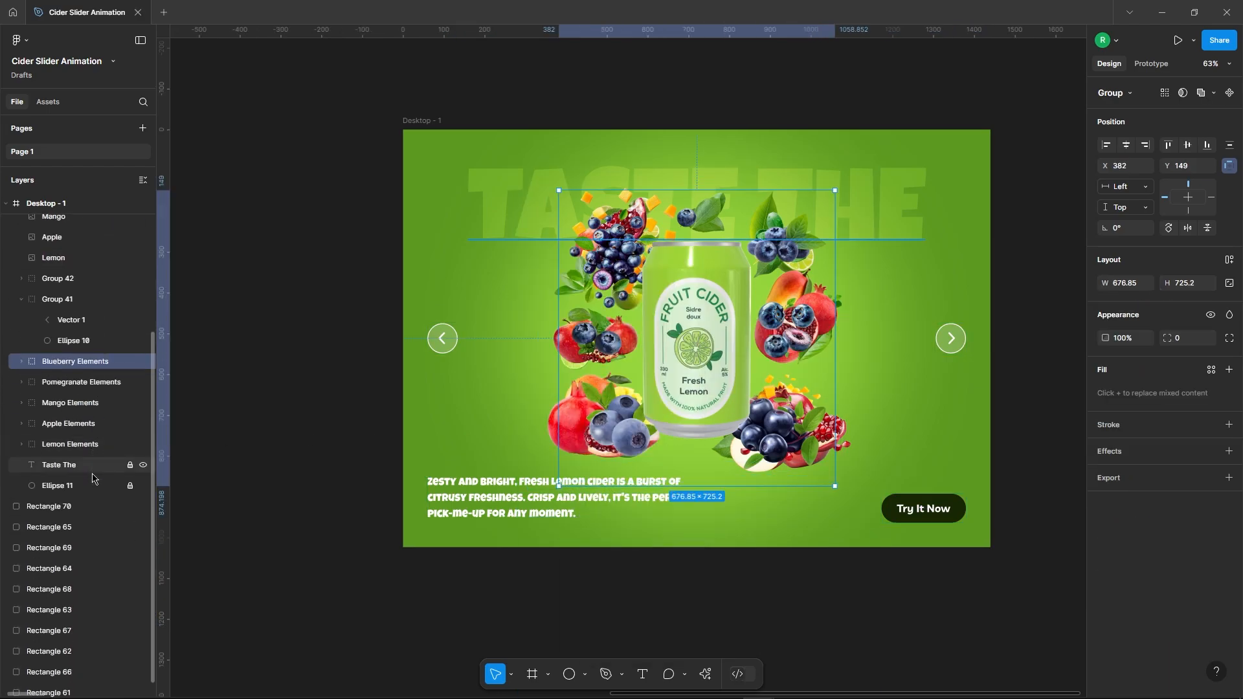
click(58, 300)
right_click(95, 299)
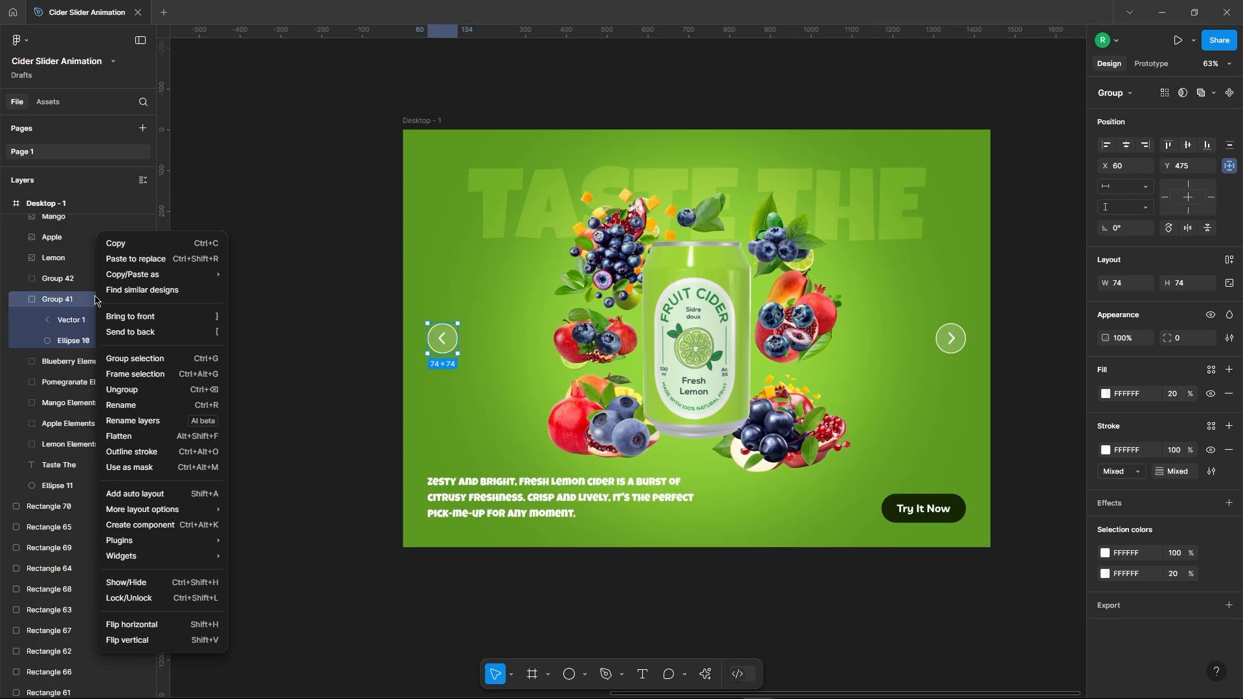
click(155, 322)
click(88, 537)
right_click(90, 534)
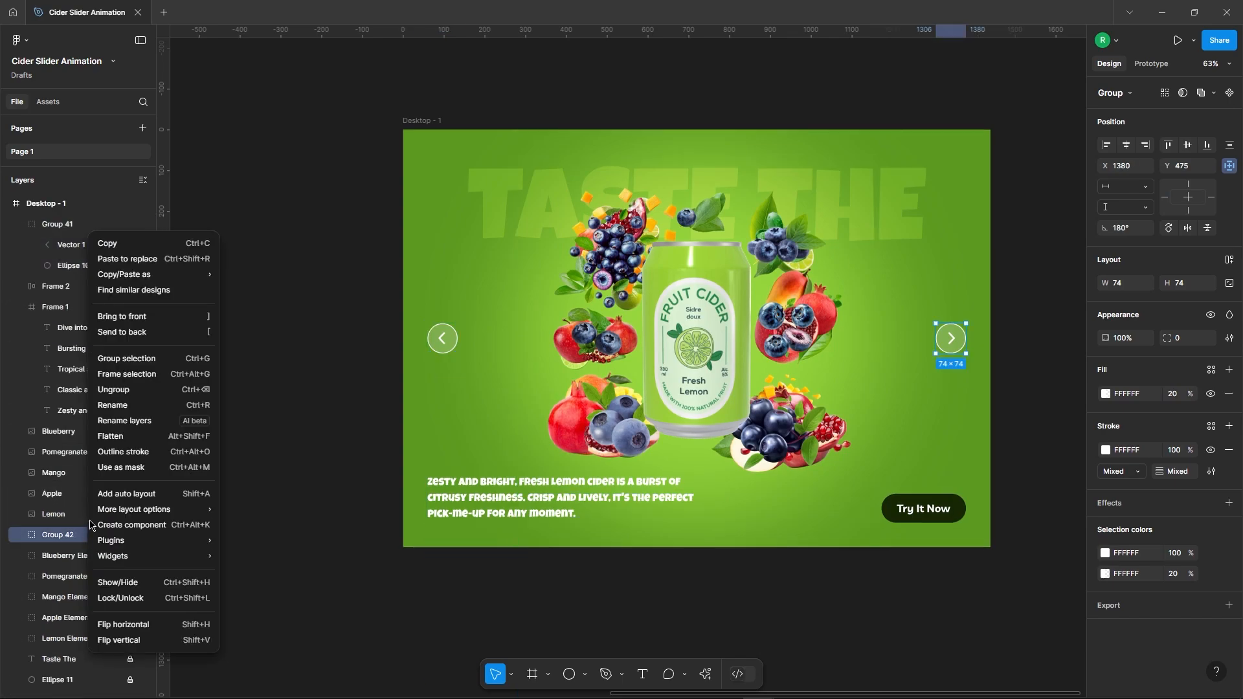
click(146, 321)
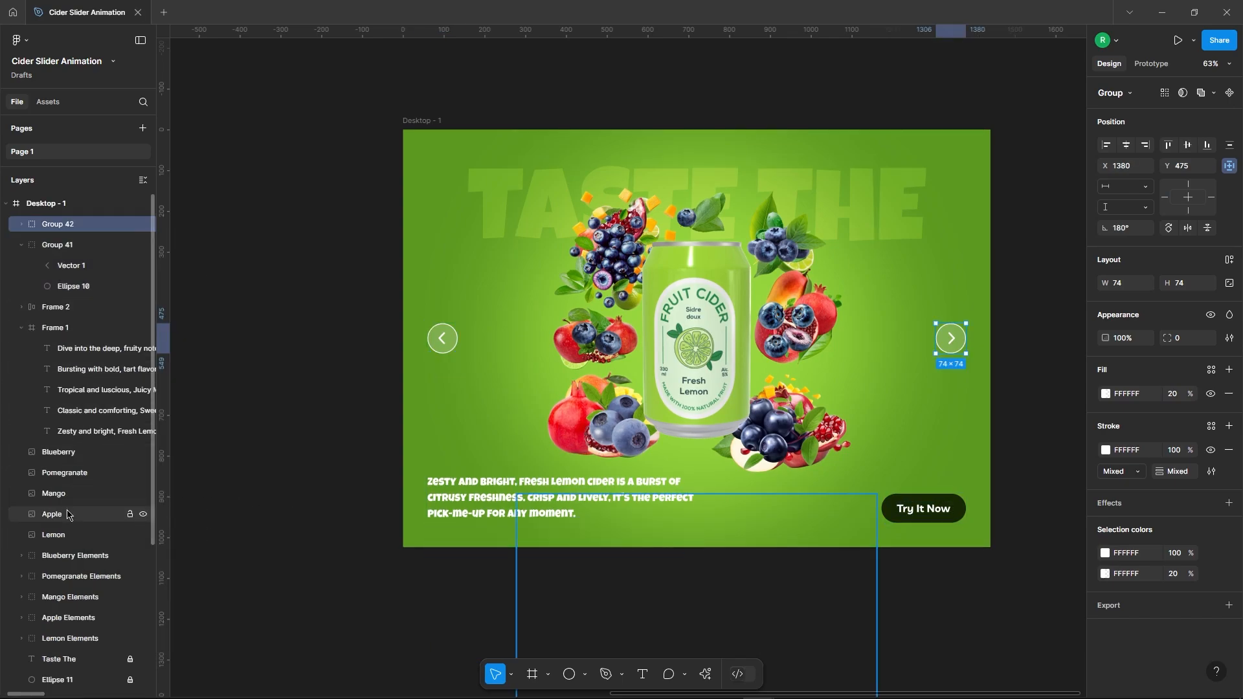
Shrink the Blueberry, Pomegranate, Mango and Apple Elements groups together to about 2.6 × 2.4 at the center behind the can.
click(83, 558)
scroll(84, 560, down, 2)
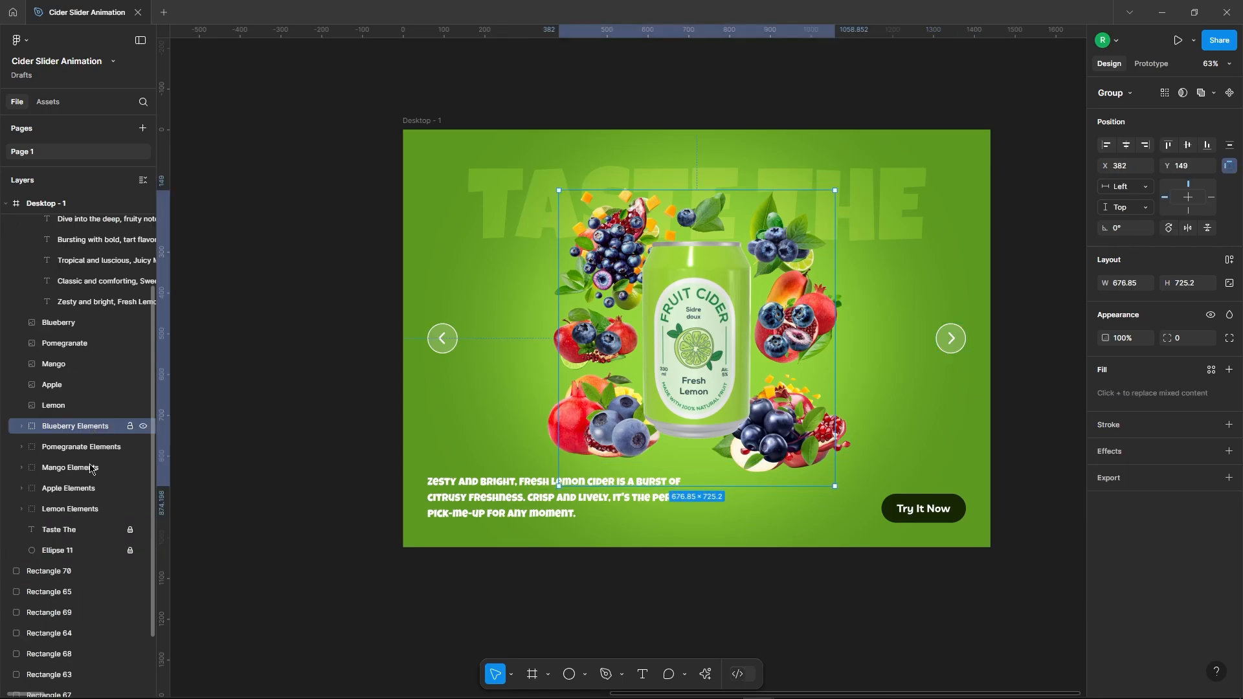
shift+click(95, 490)
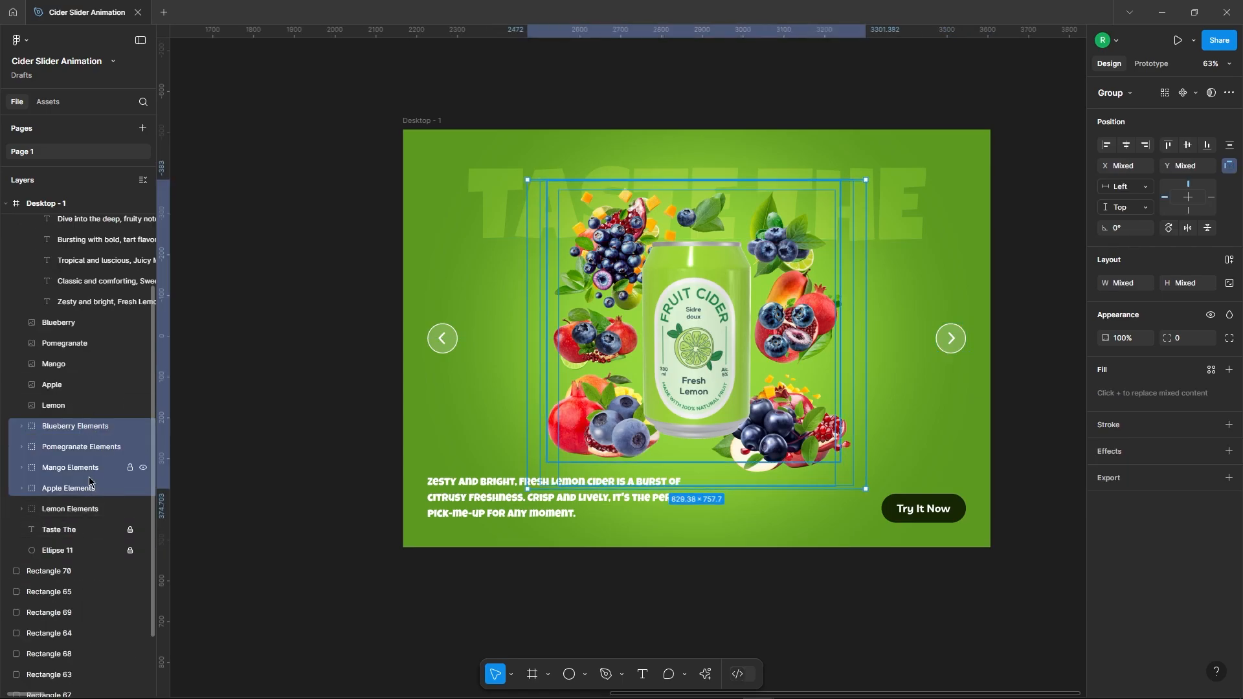
drag(865, 307, 698, 336)
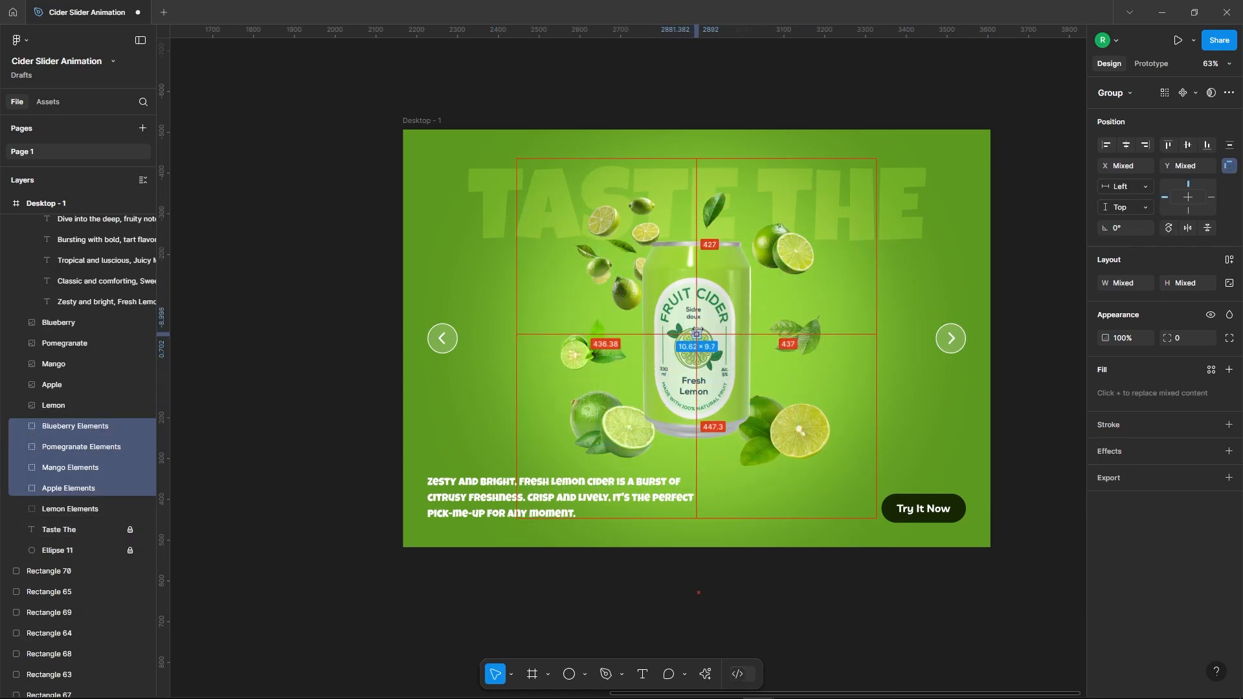
scroll(698, 336, up, 8)
scroll(714, 297, down, 10)
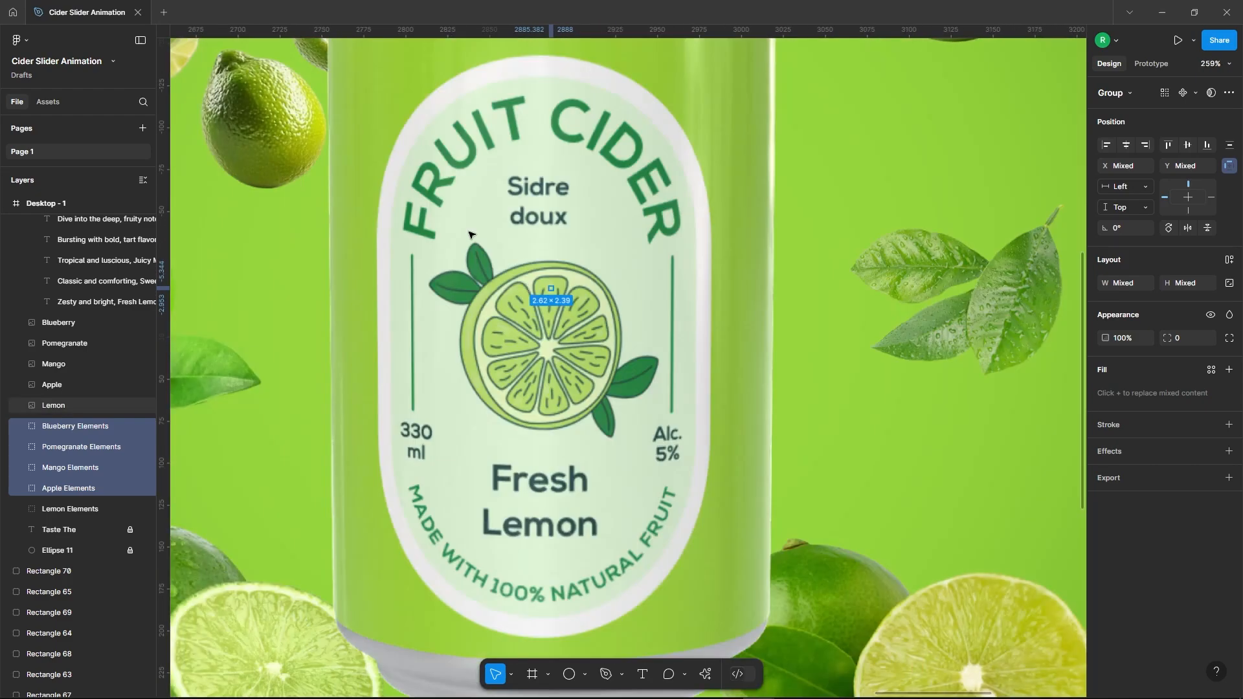
click(872, 277)
Place ruler guides along the left edge and the bottom line of the description text.
scroll(428, 432, up, 6)
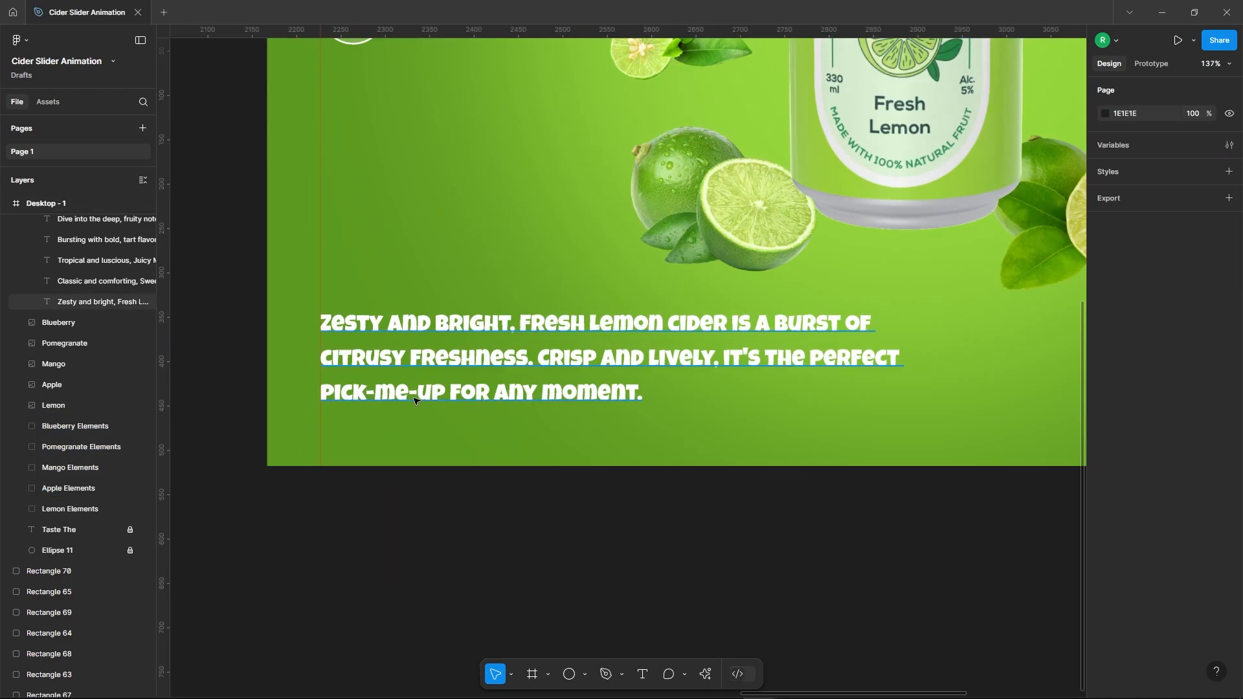
drag(386, 33, 550, 405)
scroll(686, 421, up, 2)
scroll(468, 376, down, 3)
scroll(467, 377, down, 5)
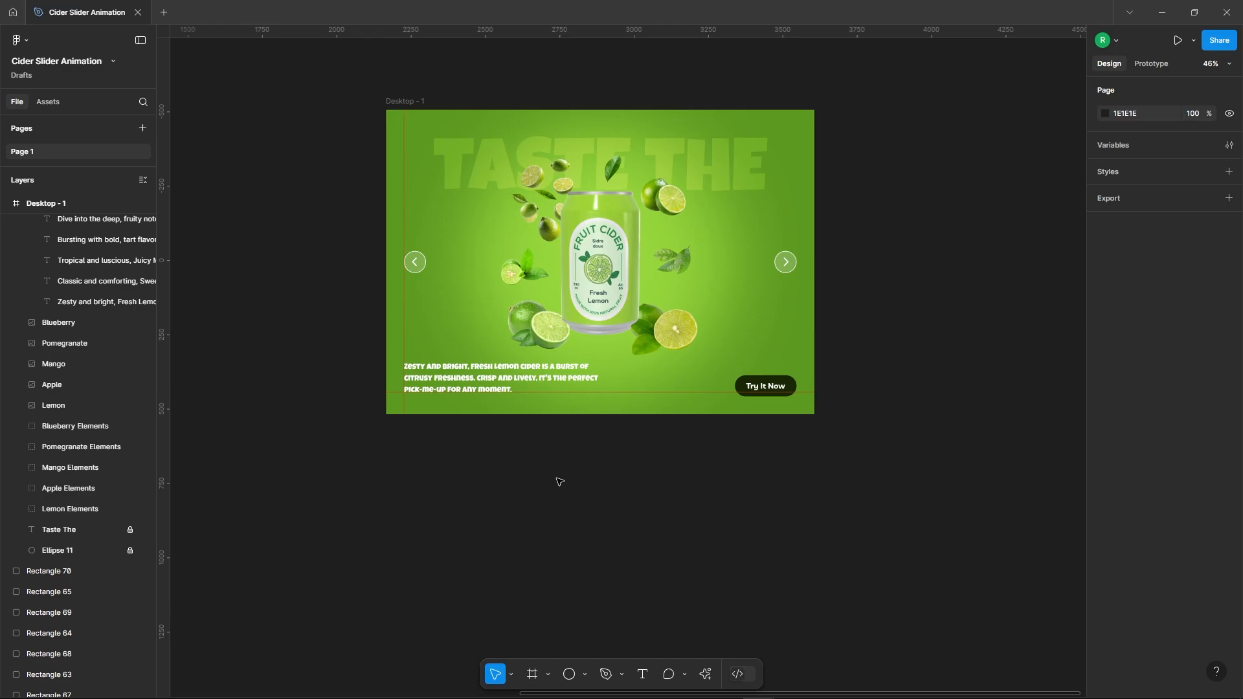
Duplicate the Desktop - 1 frame and place the copy to its right at X 3918, Y -506.
click(398, 102)
scroll(387, 141, down, 1)
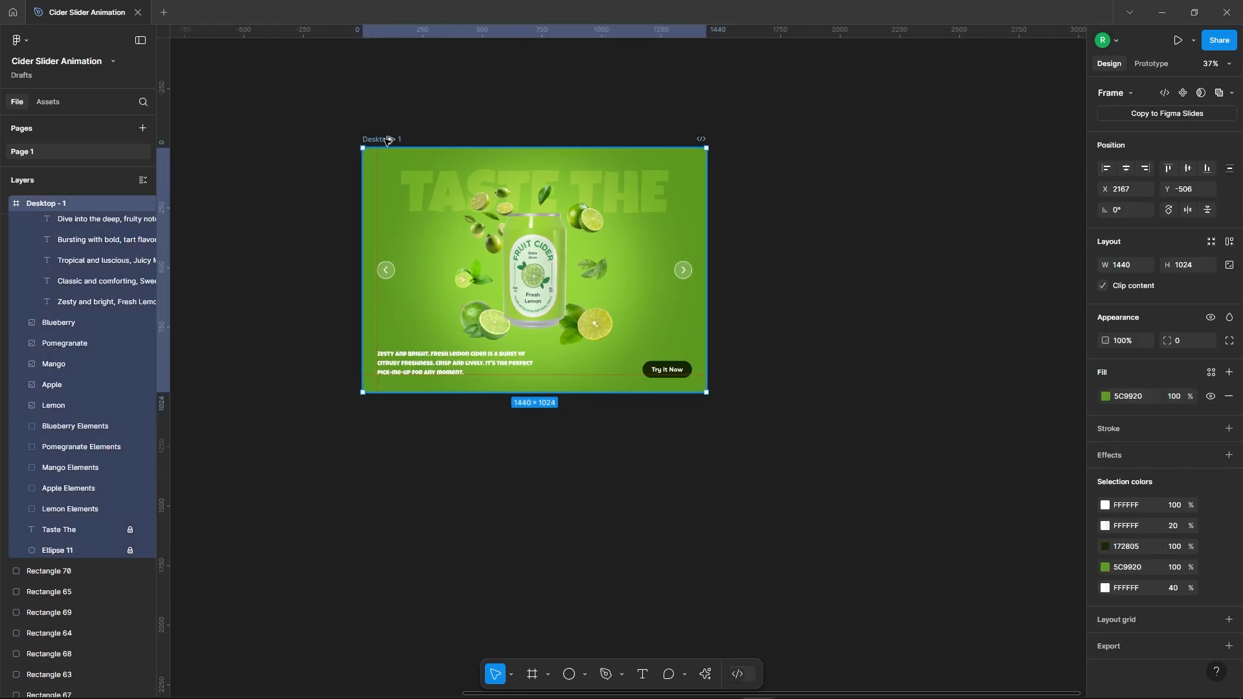
key(ctrl+d)
scroll(673, 164, up, 2)
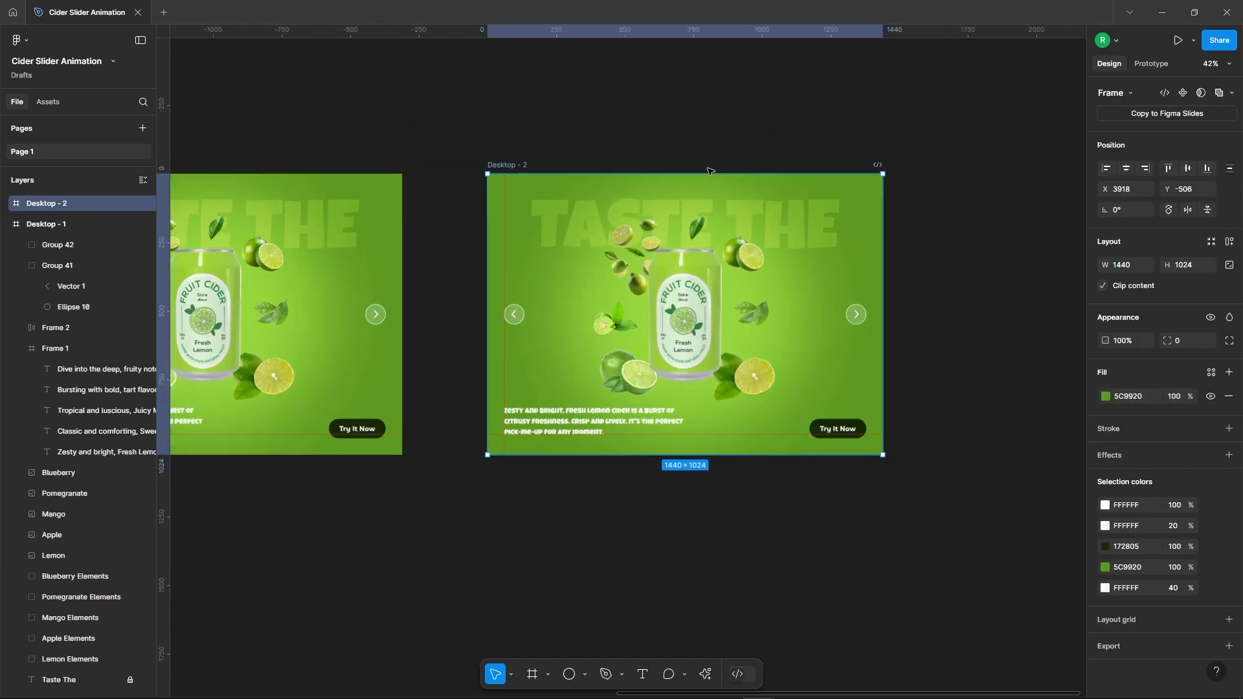
click(673, 164)
In Desktop - 2, move the Lemon can up out of view and shrink Lemon Elements to about 3 × 3 at the center.
click(681, 375)
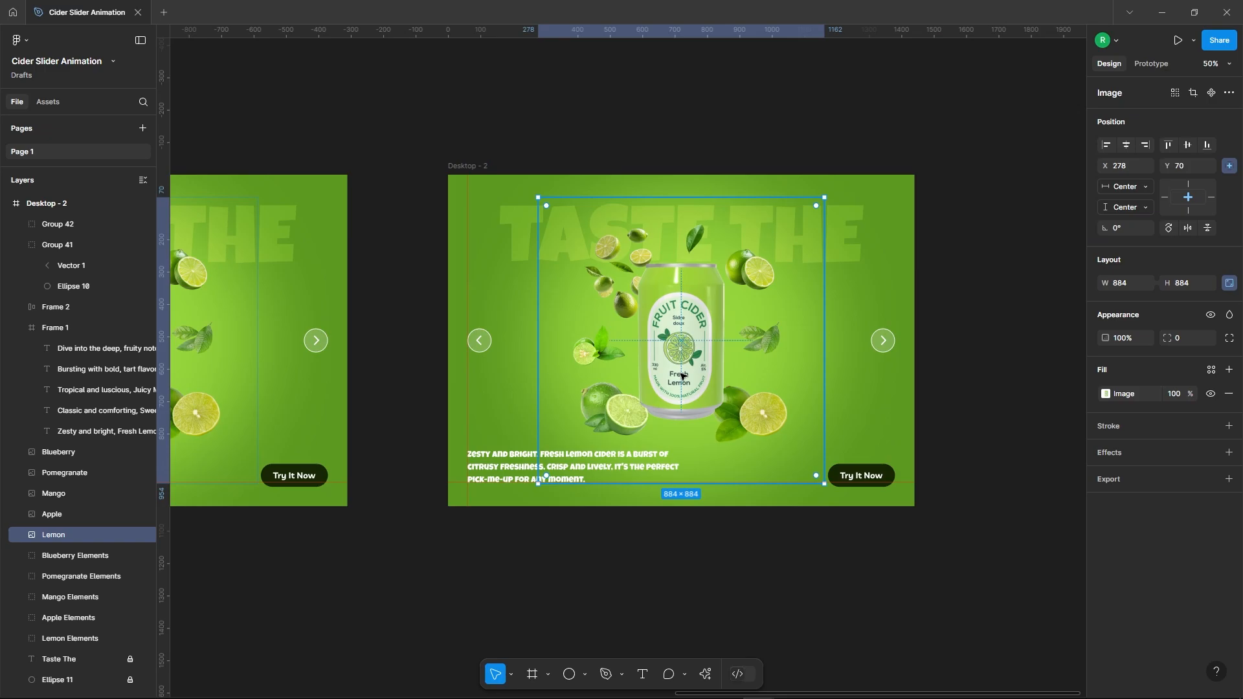
drag(678, 355, 694, 119)
click(681, 337)
scroll(682, 336, up, 15)
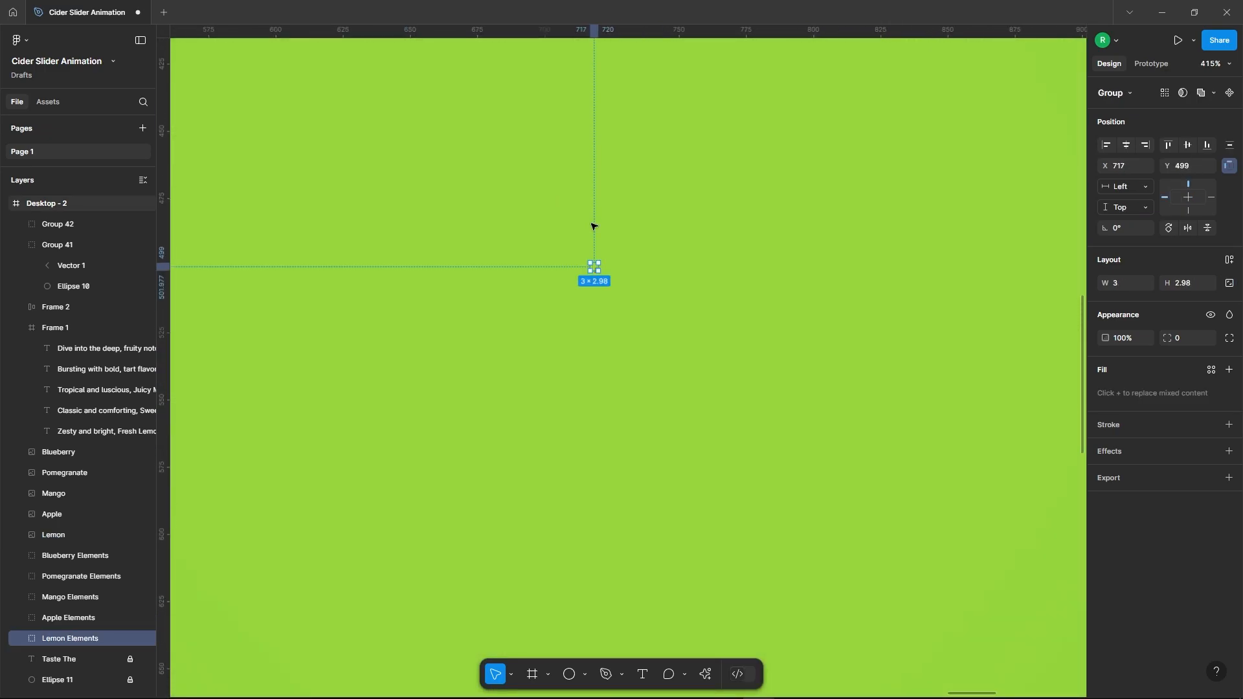
scroll(591, 226, down, 5)
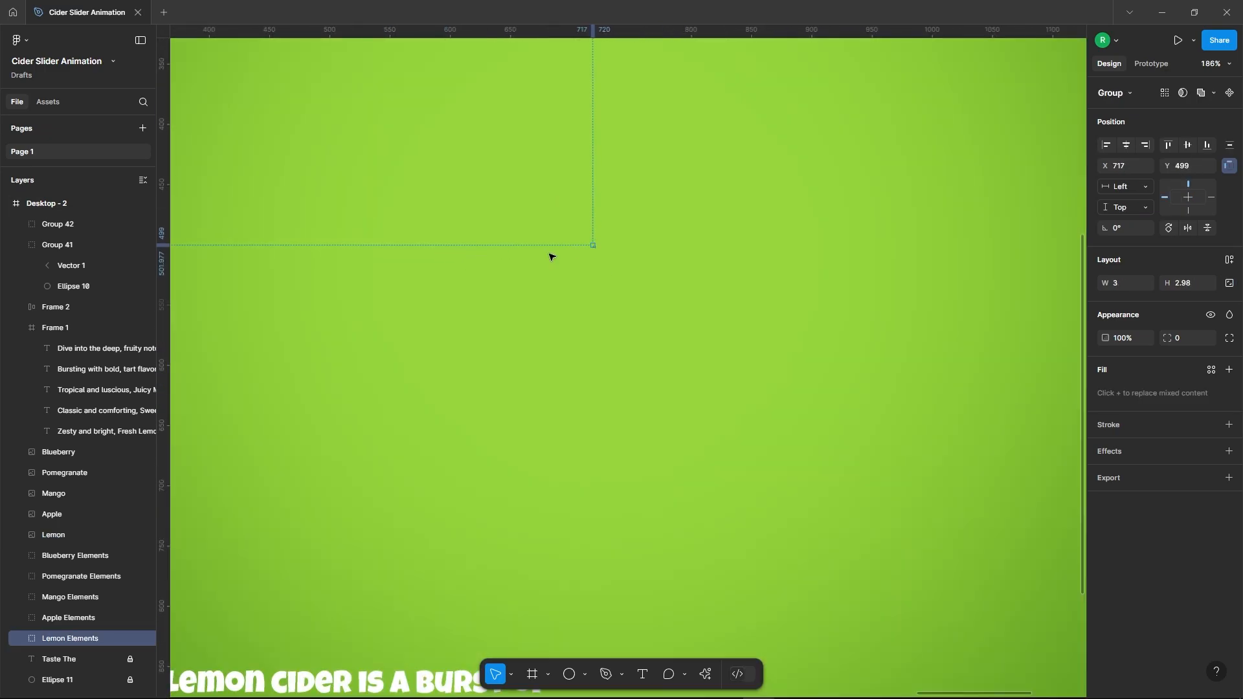
scroll(673, 298, down, 7)
Center the Apple can vertically in the Desktop - 2 frame.
click(777, 268)
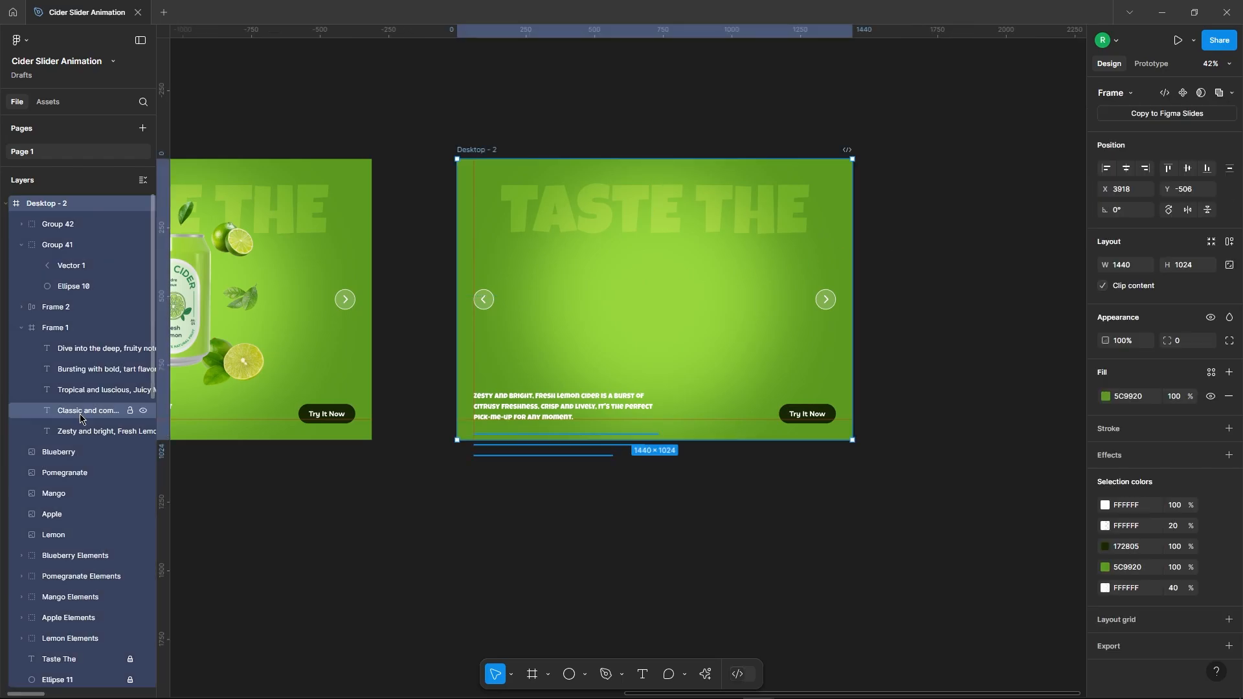
click(83, 514)
click(1186, 146)
Set the Desktop - 2 frame's fill to red D02A1D, sampled from the bright red palette swatch.
click(467, 152)
scroll(897, 320, down, 5)
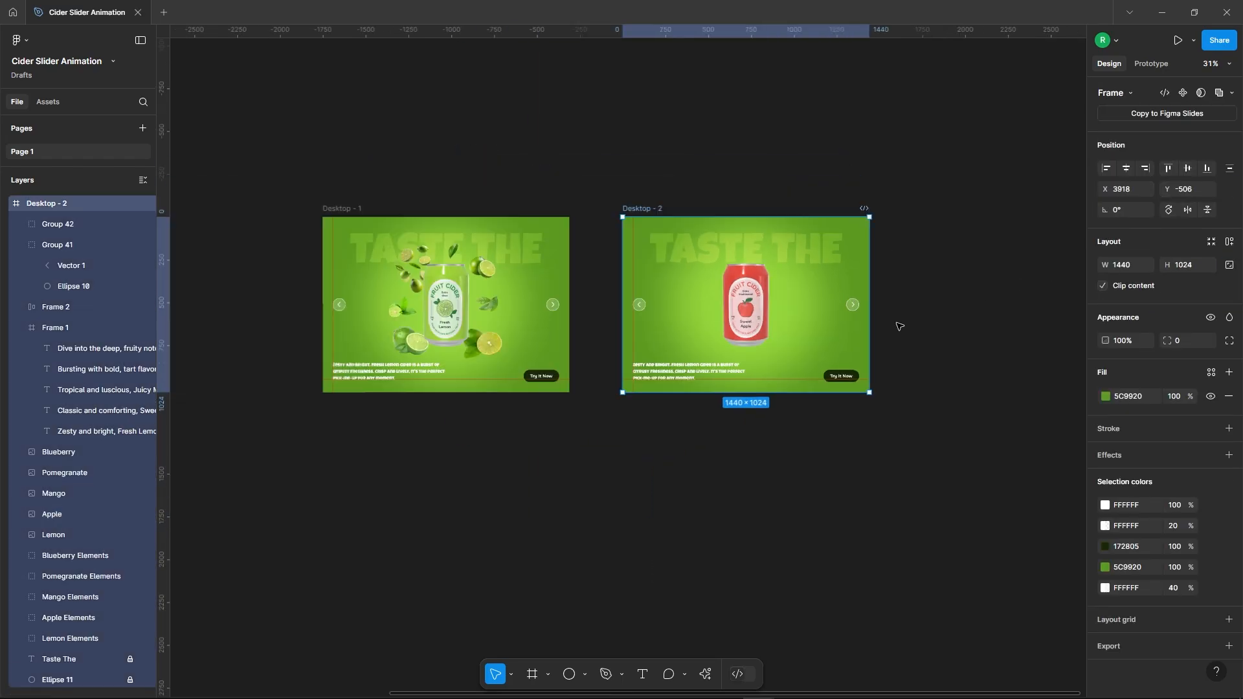
drag(788, 404, 1108, 443)
click(1105, 397)
click(949, 569)
click(398, 319)
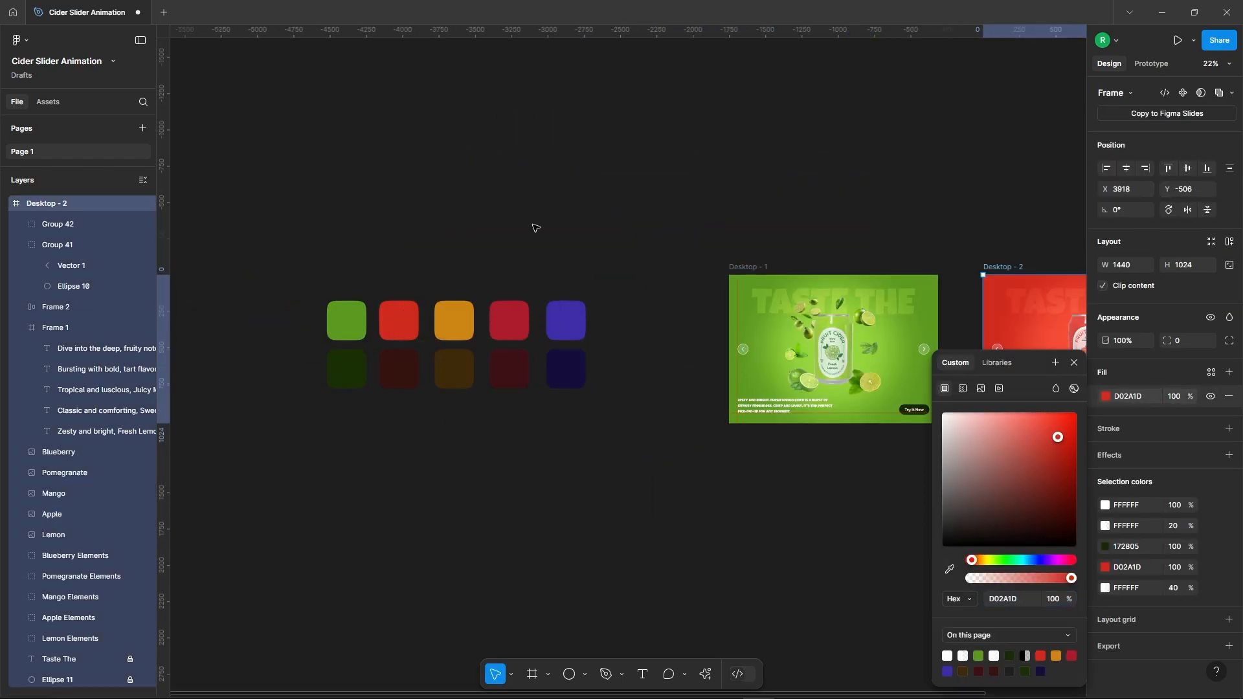
click(535, 228)
scroll(535, 228, down, 2)
Set the Try It Now button's fill in Desktop - 2 to dark red 351310, sampled from the palette swatch.
scroll(988, 369, up, 7)
click(965, 356)
scroll(1004, 359, down, 3)
click(1106, 477)
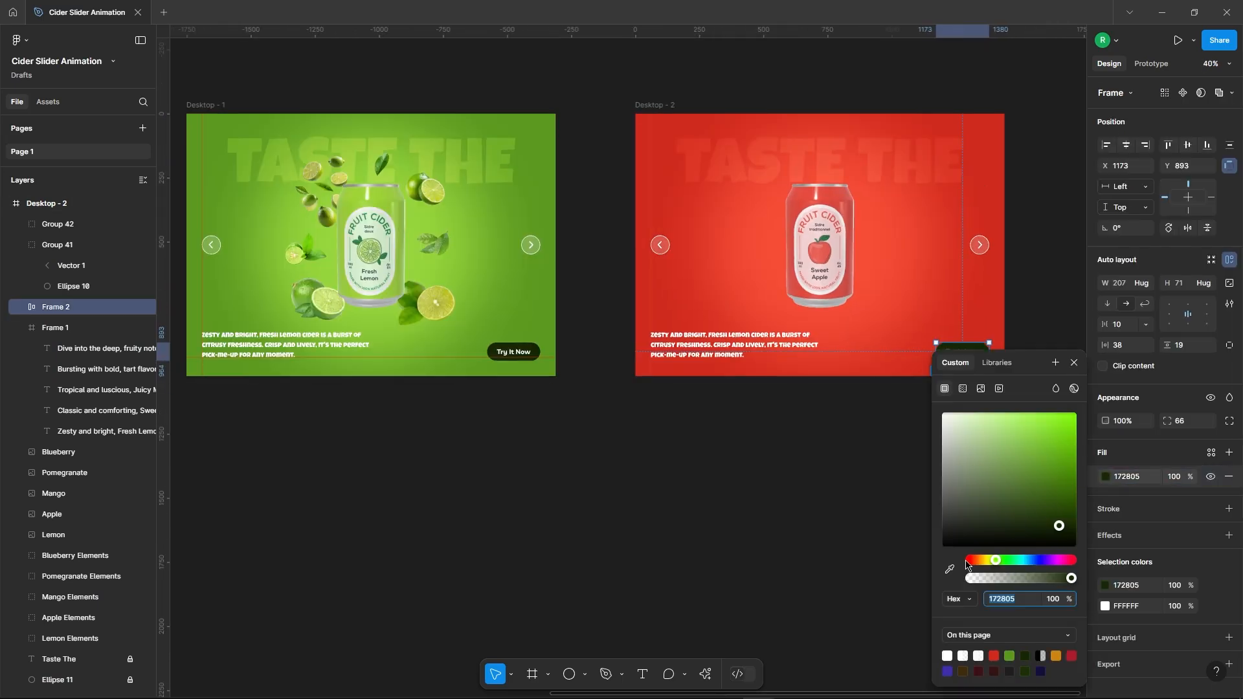
click(949, 569)
scroll(709, 396, down, 4)
drag(727, 391, 827, 381)
scroll(274, 331, up, 2)
click(276, 324)
click(623, 120)
drag(1062, 310, 809, 268)
Shift all five description texts in Desktop - 2 up together until the Sweet Apple paragraph fills the visible text area.
scroll(823, 275, up, 5)
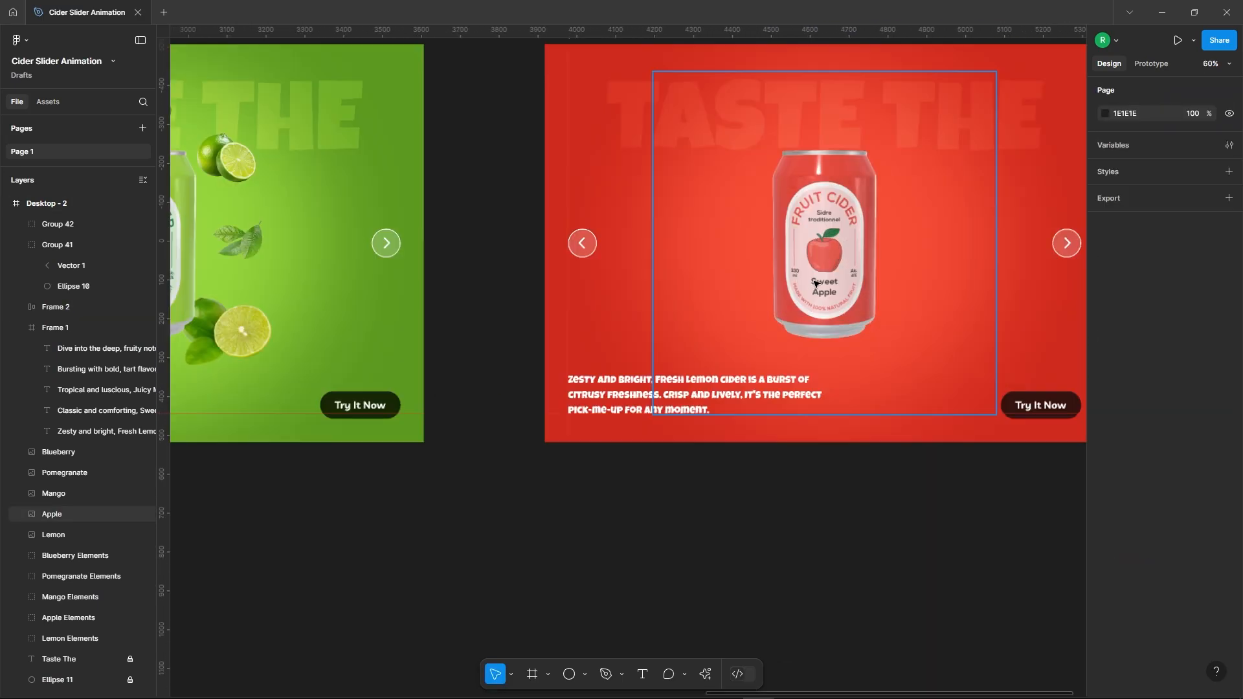
click(538, 475)
click(76, 350)
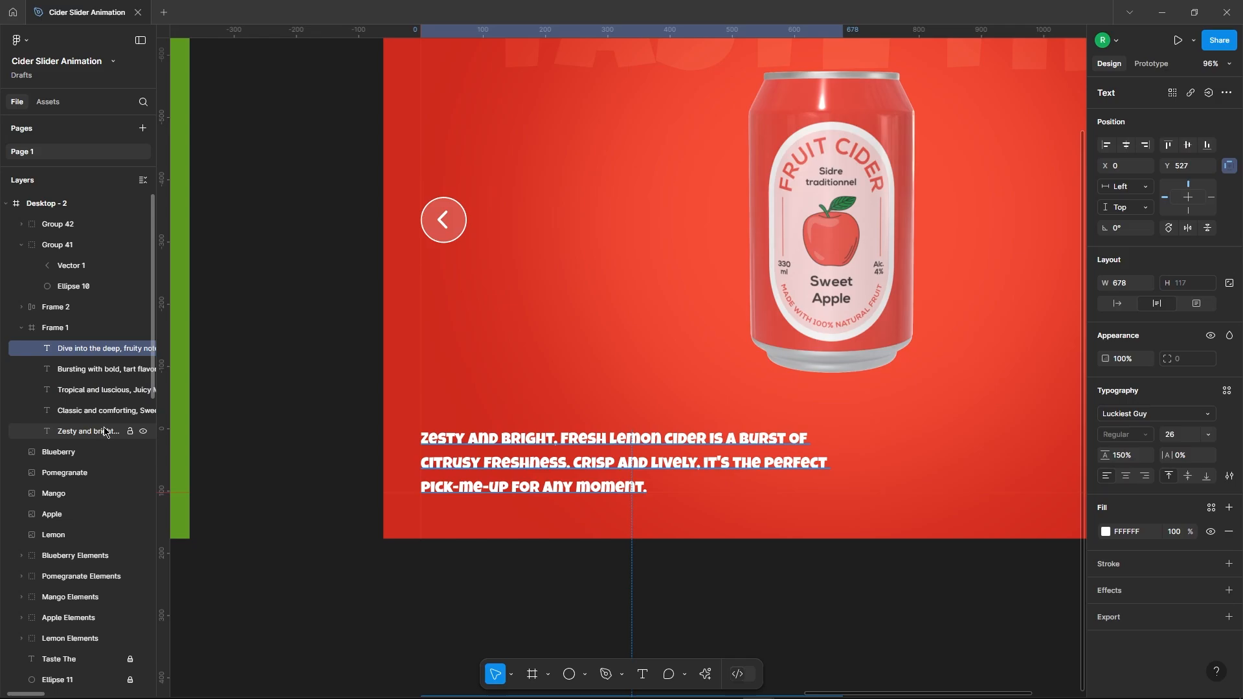
shift+click(107, 430)
scroll(600, 553, up, 3)
key(shift+Up)
key(shift+Up)
key(shift+Up)
key(shift+Up)
key(shift+Up)
key(shift+Up)
key(shift+Up)
key(shift+Up)
key(shift+Up)
key(shift+Up)
key(shift+Up)
key(shift+Up)
key(shift+Up)
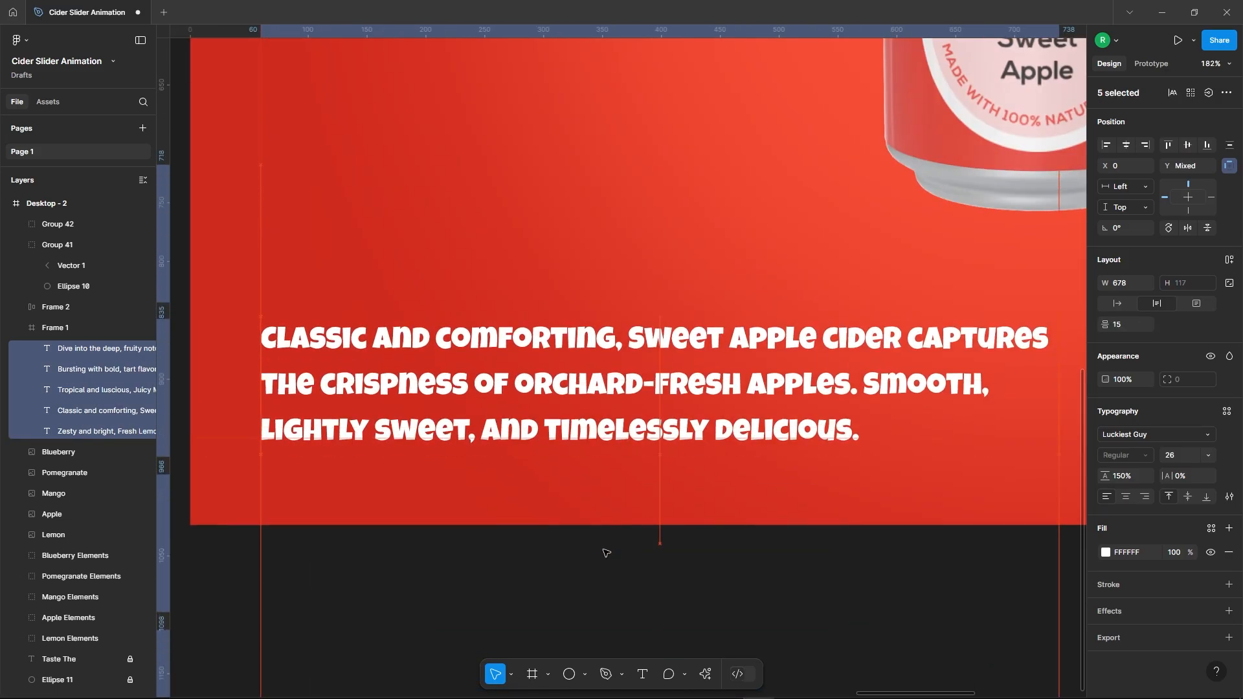
key(Up)
key(Up)
key(Up)
click(360, 61)
scroll(359, 62, down, 2)
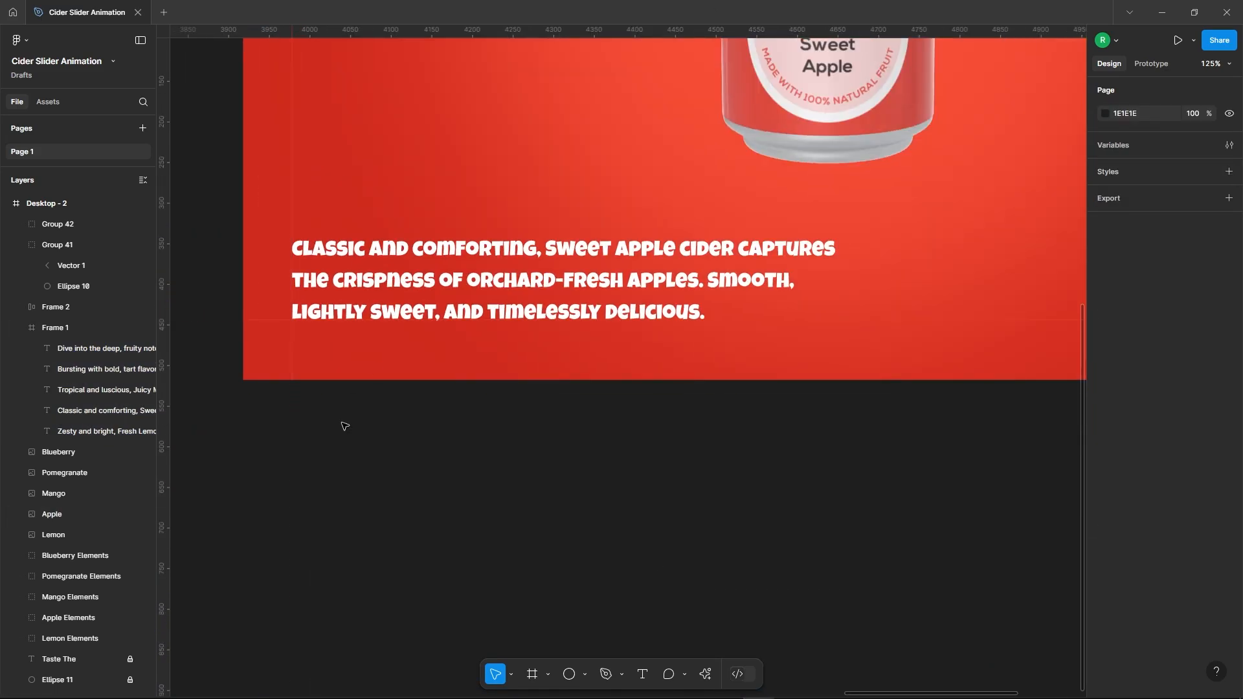
Enlarge the Apple Elements group from its center to about 763 × 745 so the fruit surrounds the Apple can.
scroll(344, 426, down, 5)
scroll(488, 288, up, 3)
click(720, 354)
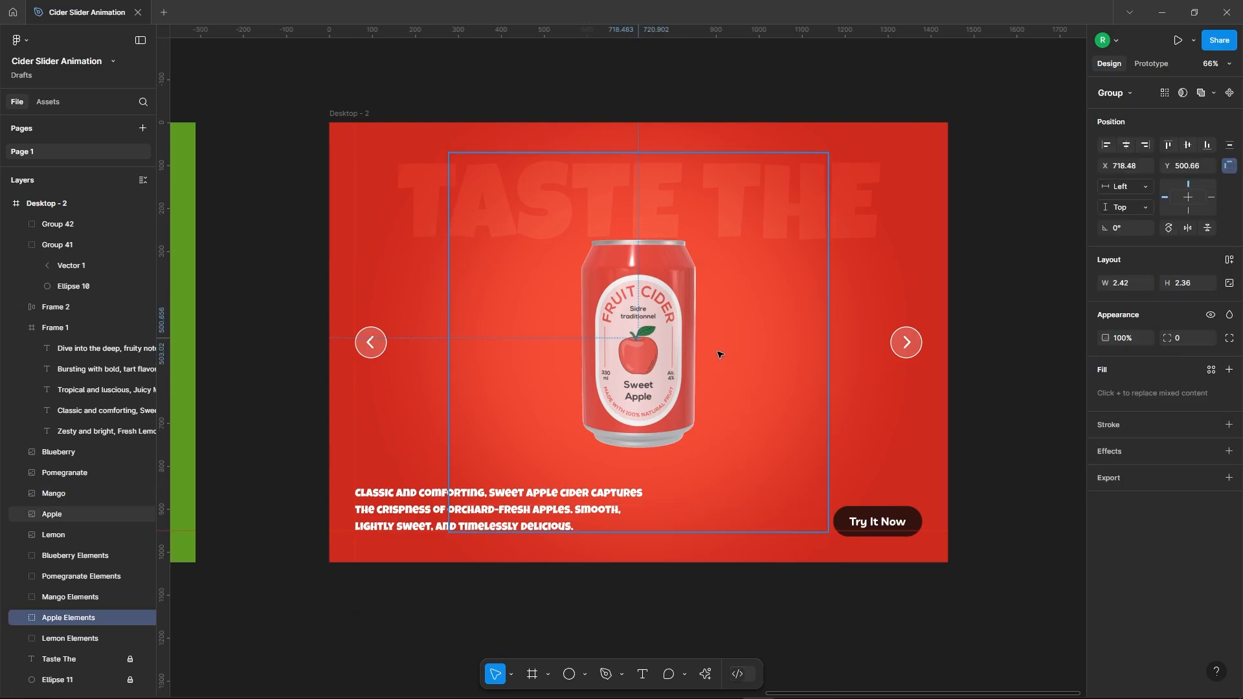
scroll(720, 355, up, 15)
drag(512, 299, 865, 275)
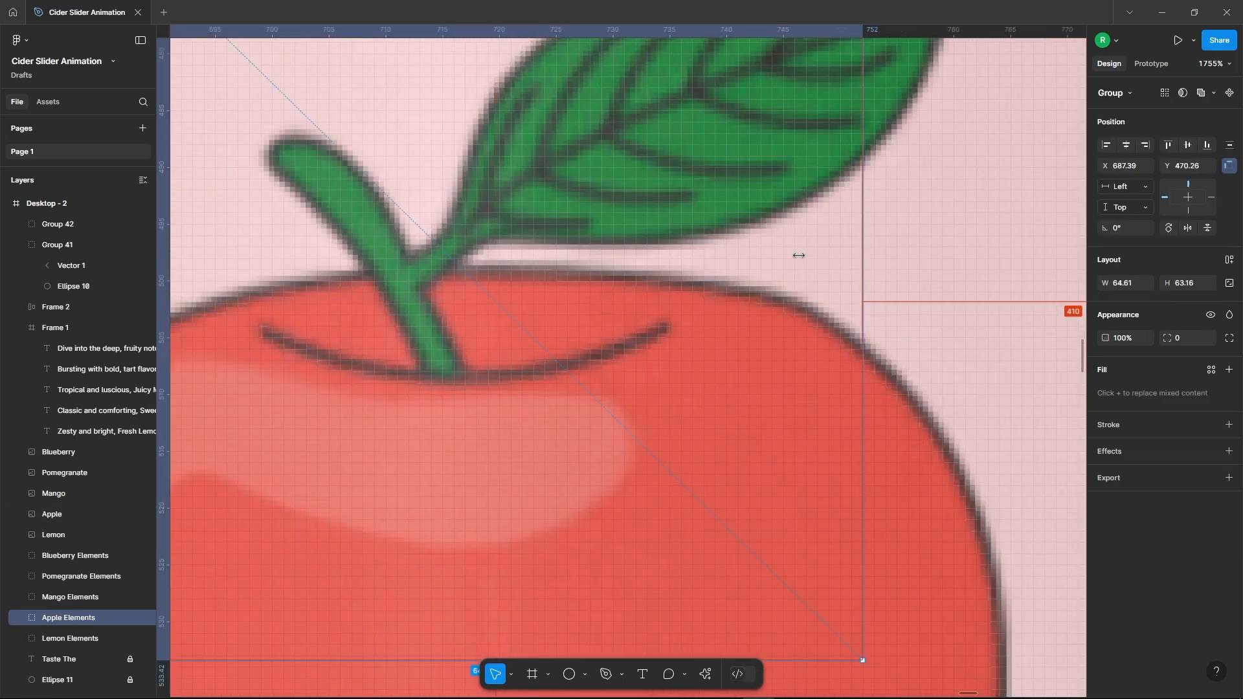
scroll(626, 305, down, 15)
drag(634, 303, 716, 284)
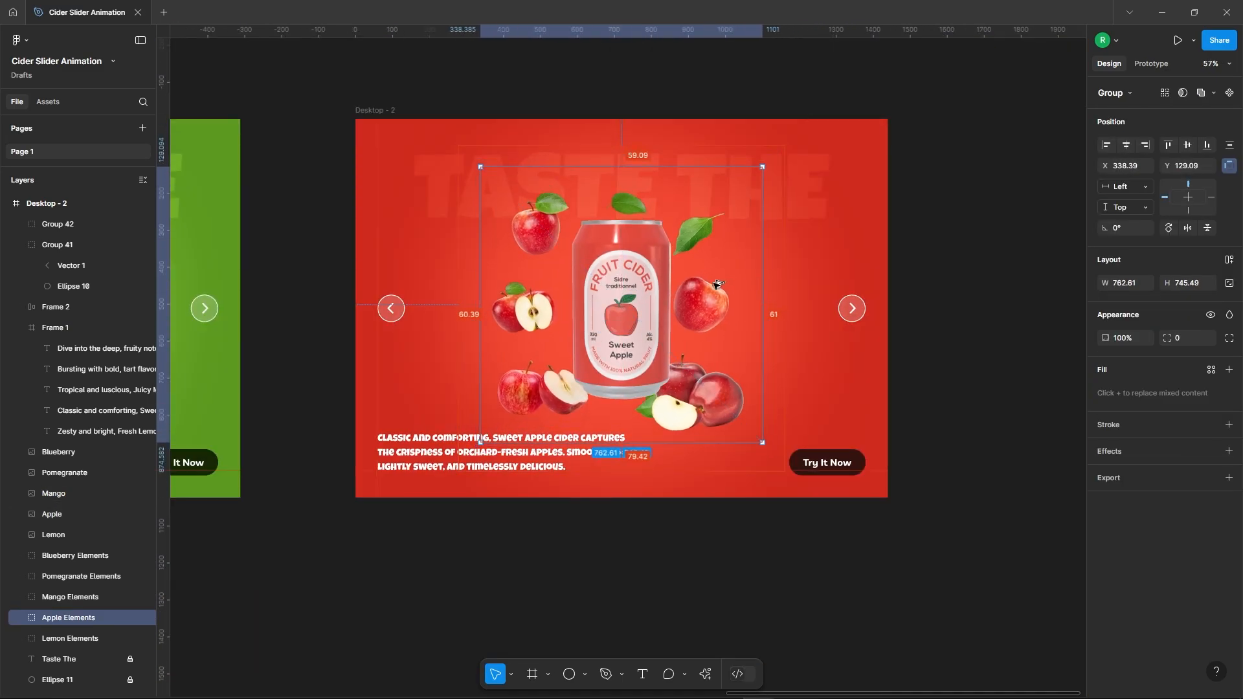
click(848, 94)
Duplicate the Desktop - 2 frame to its right at X 5703, Y -506.
scroll(317, 157, down, 3)
click(353, 134)
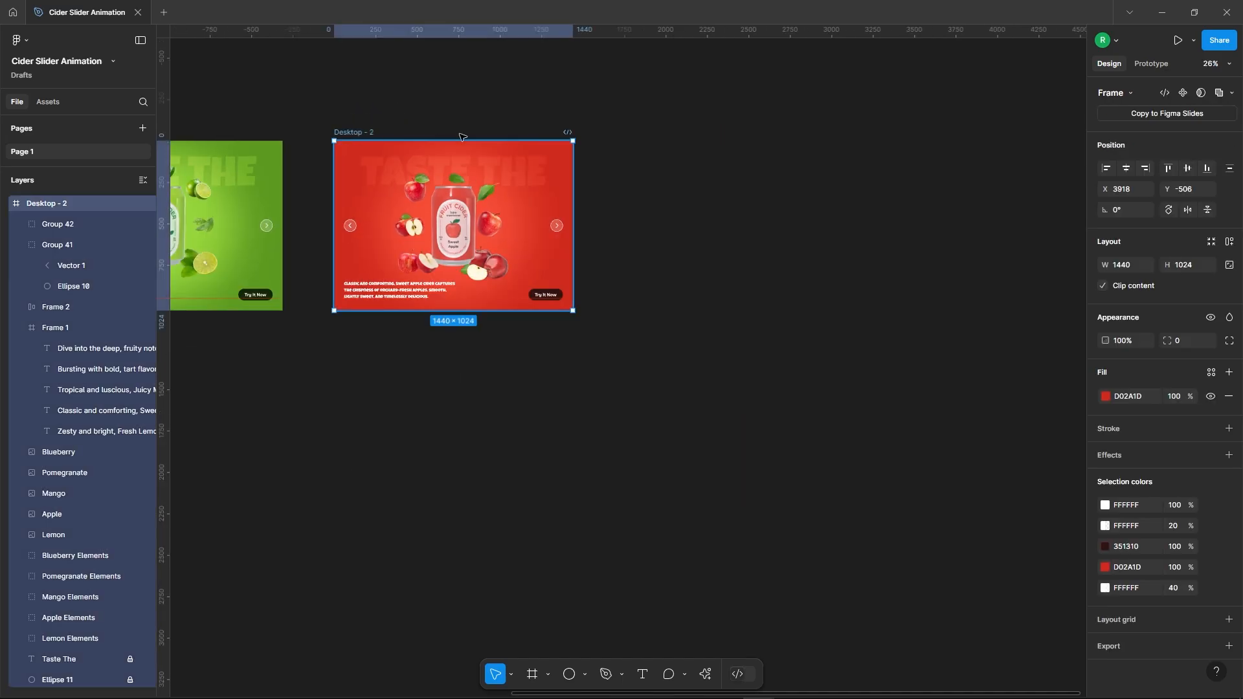
key(ctrl+d)
scroll(884, 145, up, 3)
scroll(905, 144, down, 4)
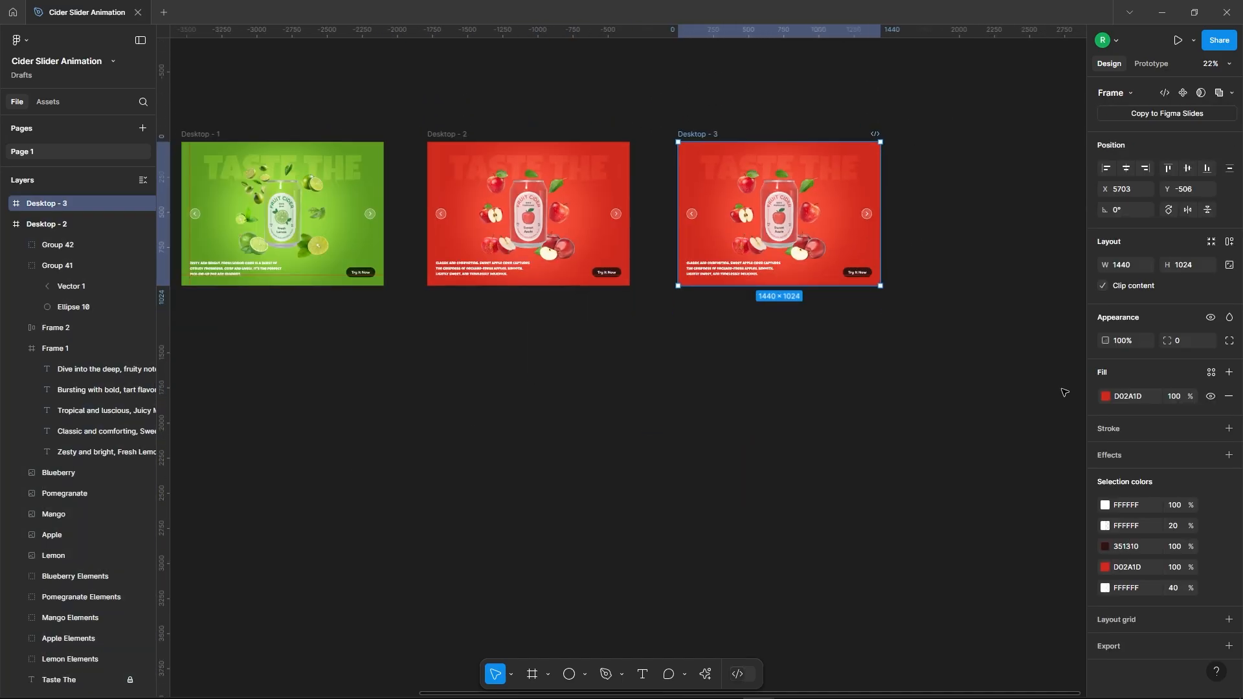
Set the Desktop - 3 frame's fill to orange CE8614, sampled from the palette swatch.
click(1105, 396)
click(949, 568)
scroll(854, 354, down, 4)
scroll(521, 323, up, 5)
click(402, 187)
scroll(297, 236, down, 5)
Set the Try It Now button's fill in Desktop - 3 to dark brown 3F2B0A, sampled from the palette swatch.
scroll(657, 233, up, 6)
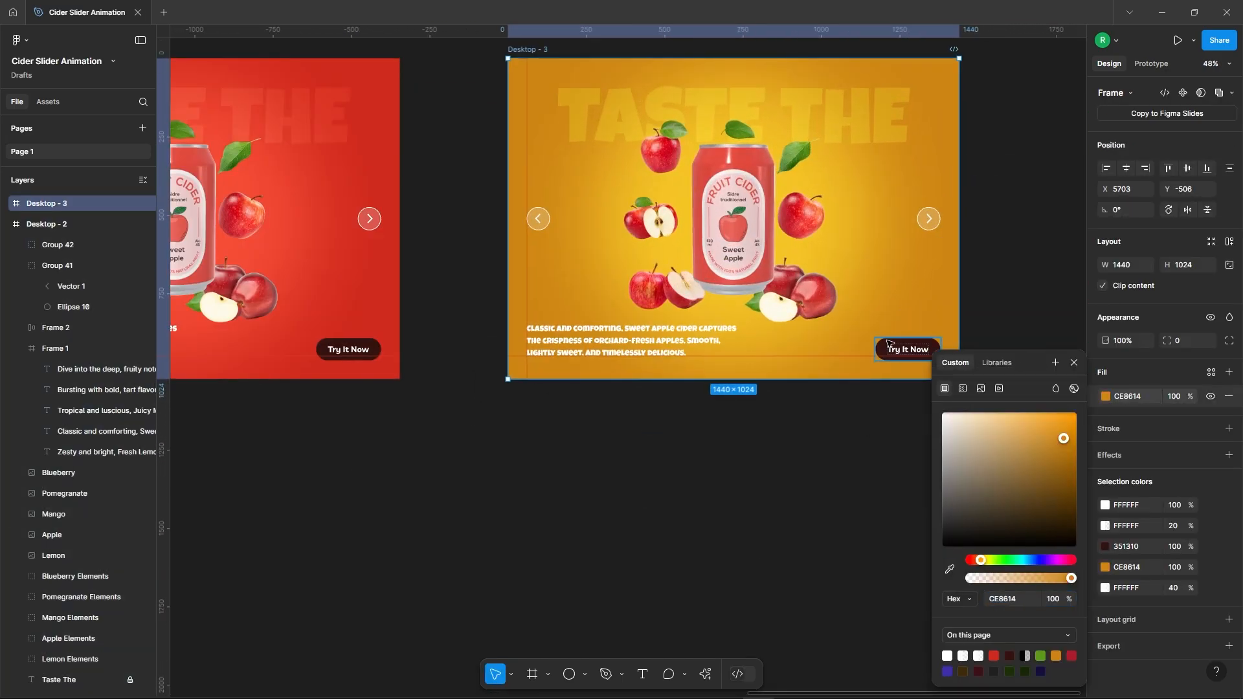
click(890, 344)
scroll(977, 275, down, 3)
click(1105, 476)
click(948, 569)
scroll(851, 414, down, 4)
scroll(244, 311, up, 5)
click(218, 291)
scroll(362, 168, down, 4)
scroll(1036, 149, up, 6)
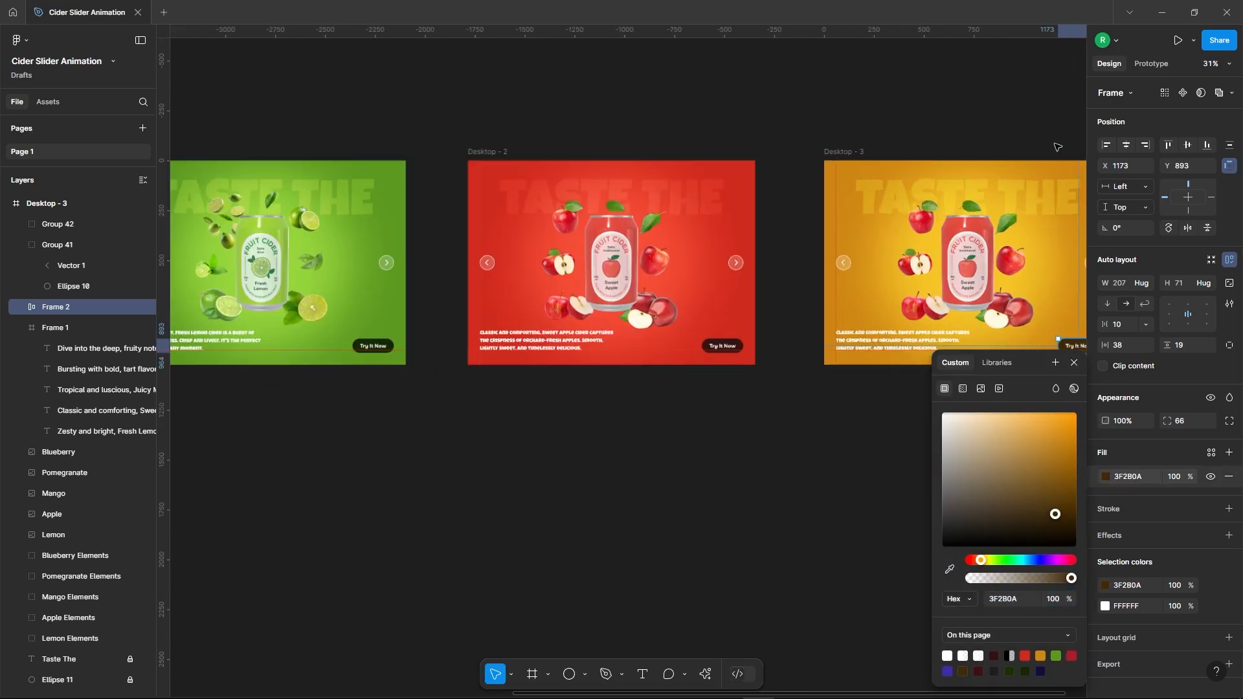
Move all ten palette swatches to the empty canvas area above the Desktop - 2 and Desktop - 3 frames.
click(675, 150)
scroll(753, 157, down, 6)
drag(373, 145, 541, 229)
drag(461, 184, 752, 120)
scroll(795, 144, up, 5)
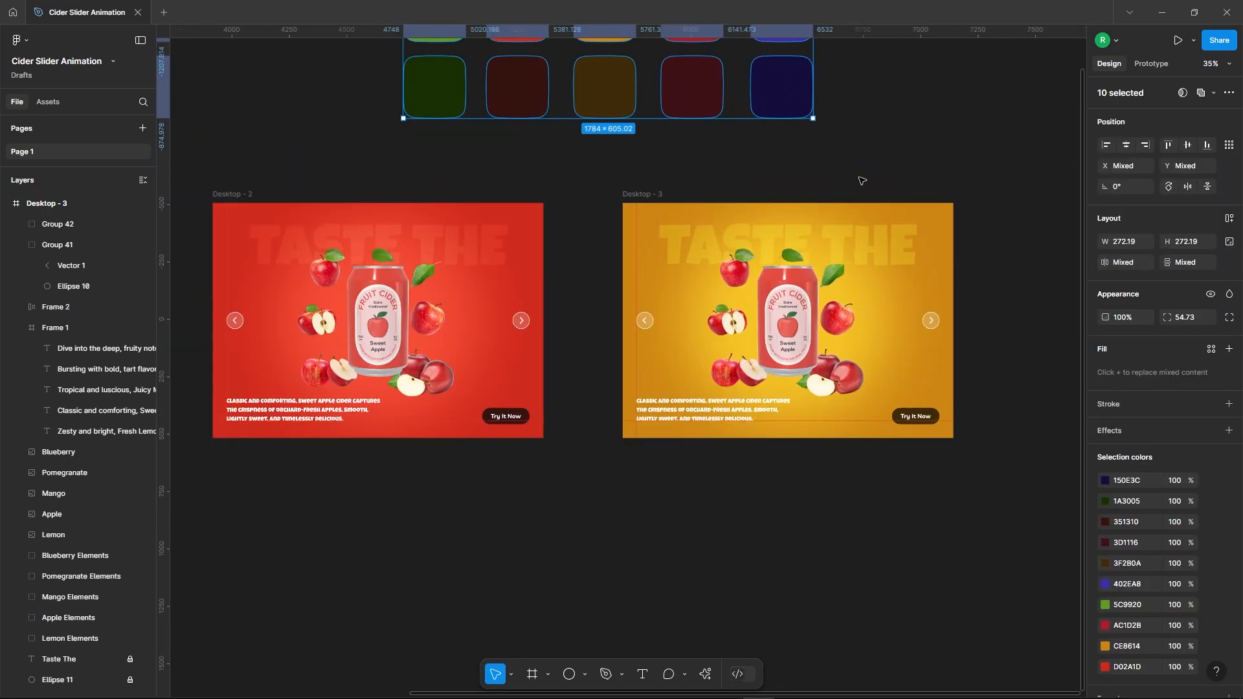
click(860, 181)
In Desktop - 3, move the Apple can up out of view and shrink Apple Elements to a tiny size at the center.
scroll(1010, 336, up, 2)
drag(657, 348, 686, 47)
click(661, 348)
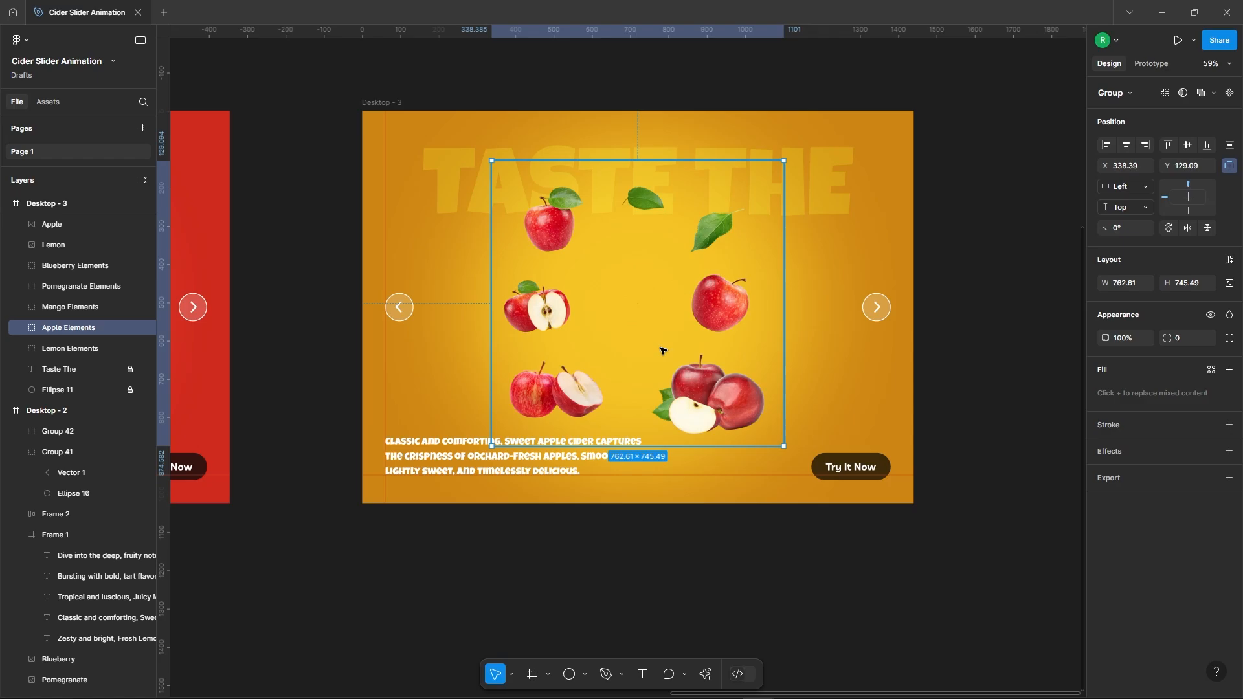
drag(784, 311, 650, 308)
scroll(650, 309, up, 7)
drag(652, 255, 606, 255)
scroll(510, 250, up, 4)
scroll(673, 254, down, 10)
Enlarge the Mango Elements group in Desktop - 3 from its center to about 631 × 605.
click(70, 307)
scroll(674, 252, up, 10)
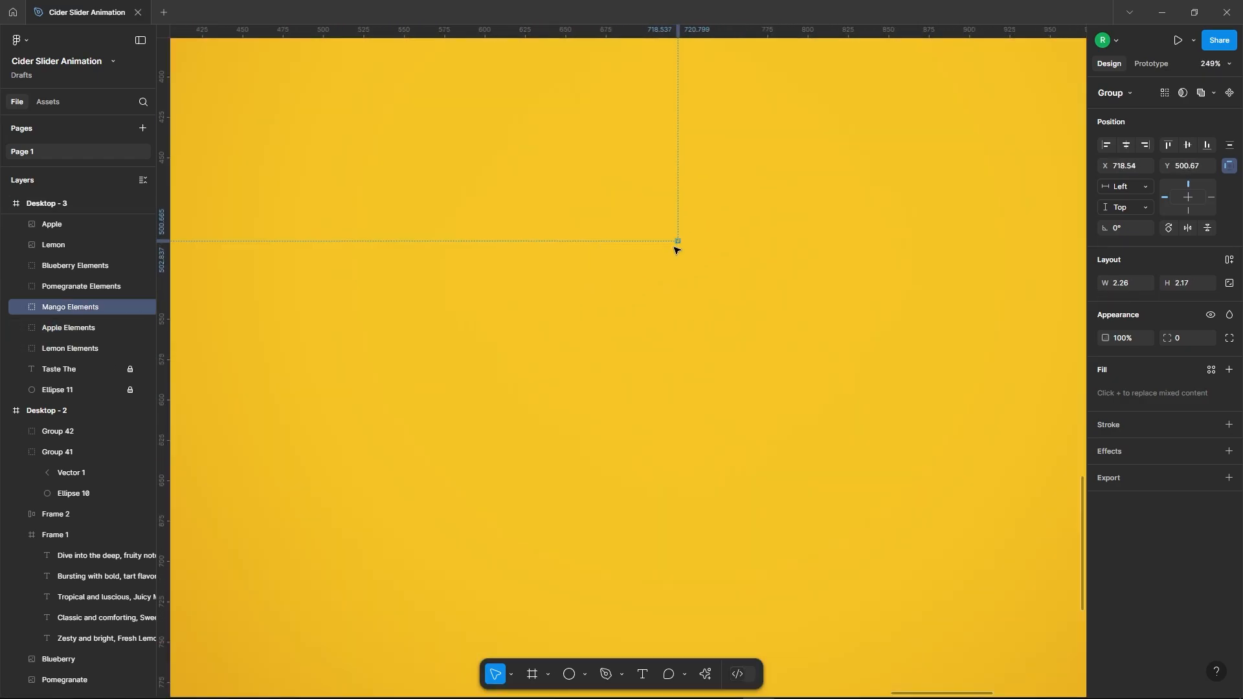
scroll(727, 236, down, 10)
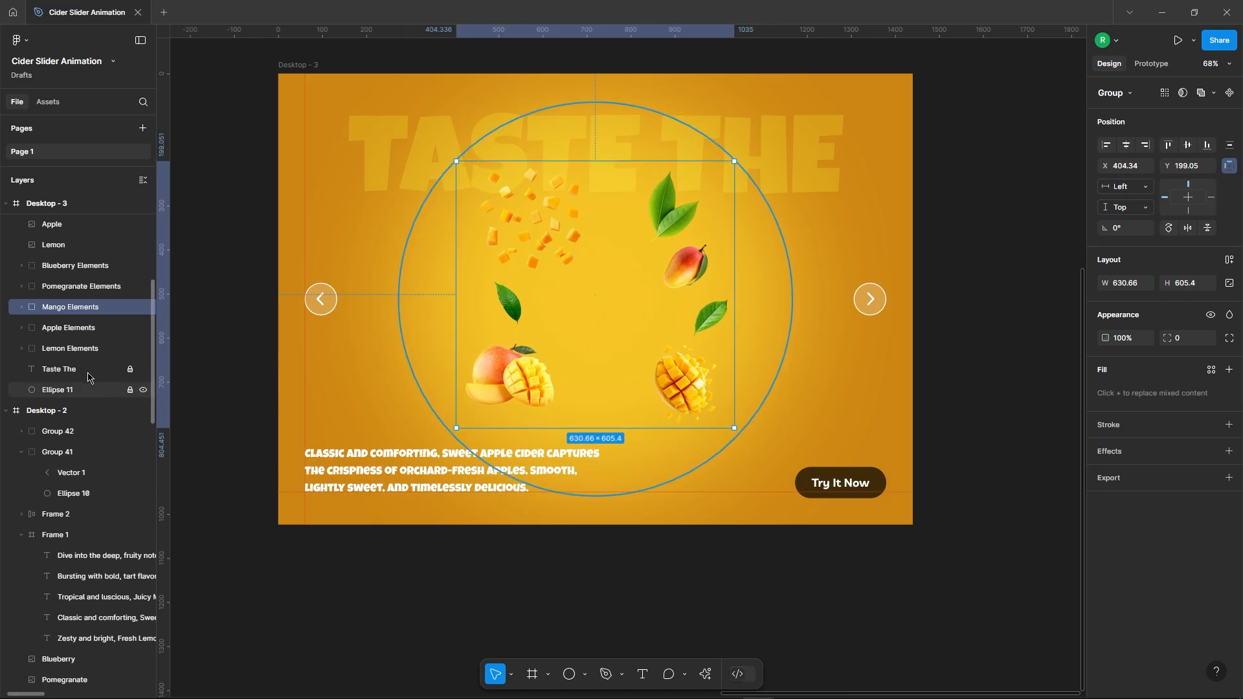
Center the Mango can vertically in Desktop - 3 and enlarge Mango Elements further around it.
scroll(77, 333, up, 3)
click(77, 333)
click(1186, 146)
click(85, 436)
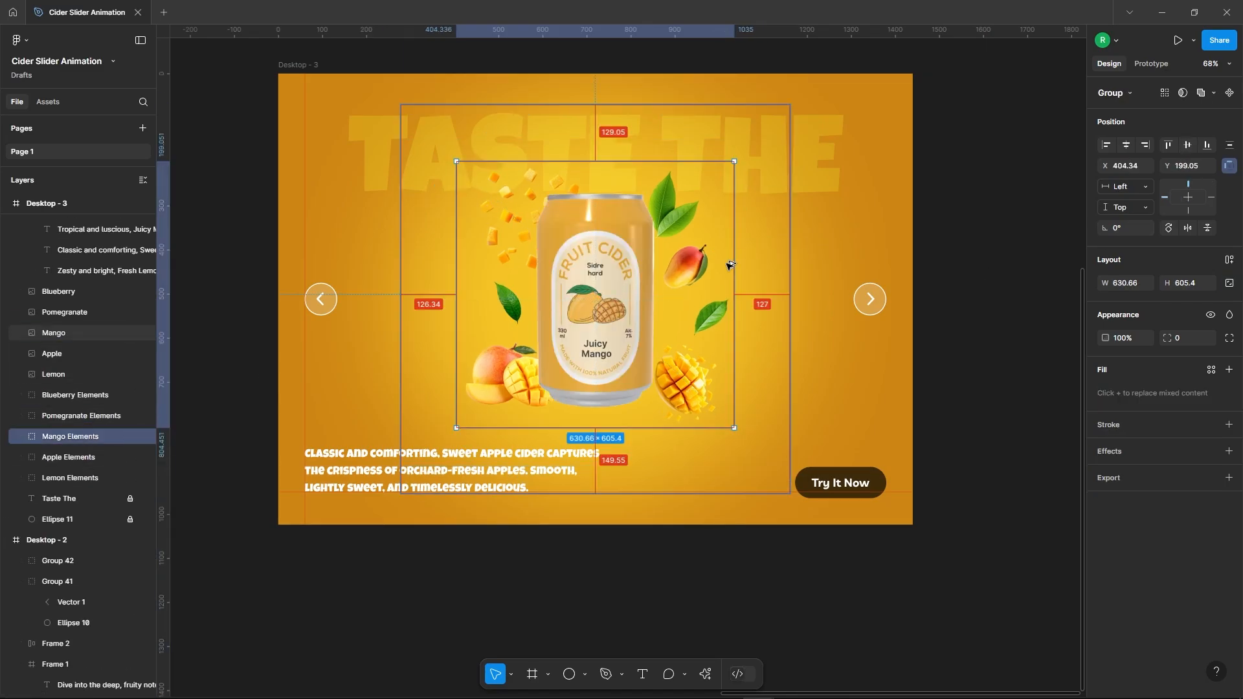
drag(736, 260, 764, 251)
click(972, 271)
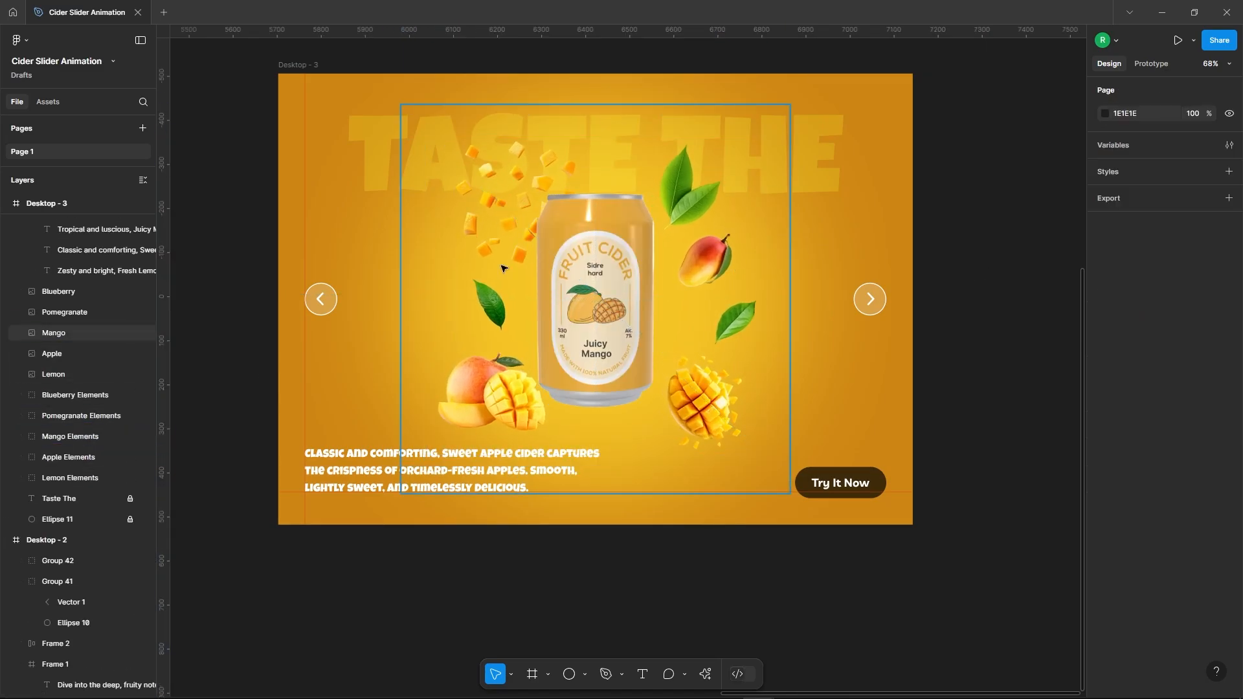
Shift all five description texts in Desktop - 3 up together until the Juicy Mango paragraph fills the visible text area.
click(319, 484)
click(83, 246)
shift+click(83, 327)
scroll(391, 525, up, 4)
key(shift+Up)
key(shift+Up)
key(shift+Up)
key(shift+Up)
key(shift+Up)
key(shift+Up)
key(shift+Up)
key(shift+Up)
key(shift+Up)
key(shift+Up)
key(shift+Up)
key(shift+Up)
key(shift+Up)
key(shift+Up)
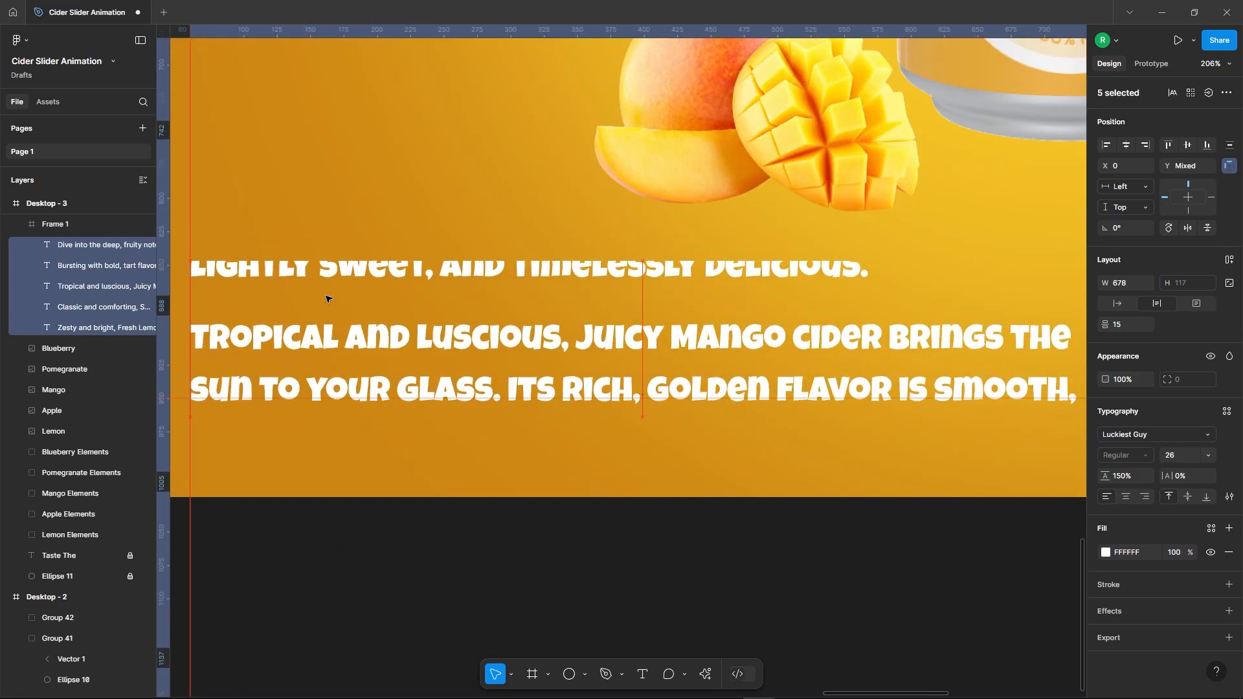
key(Down)
key(Down)
key(Down)
key(Down)
key(Down)
key(Down)
key(Down)
key(Down)
scroll(506, 446, down, 8)
click(647, 477)
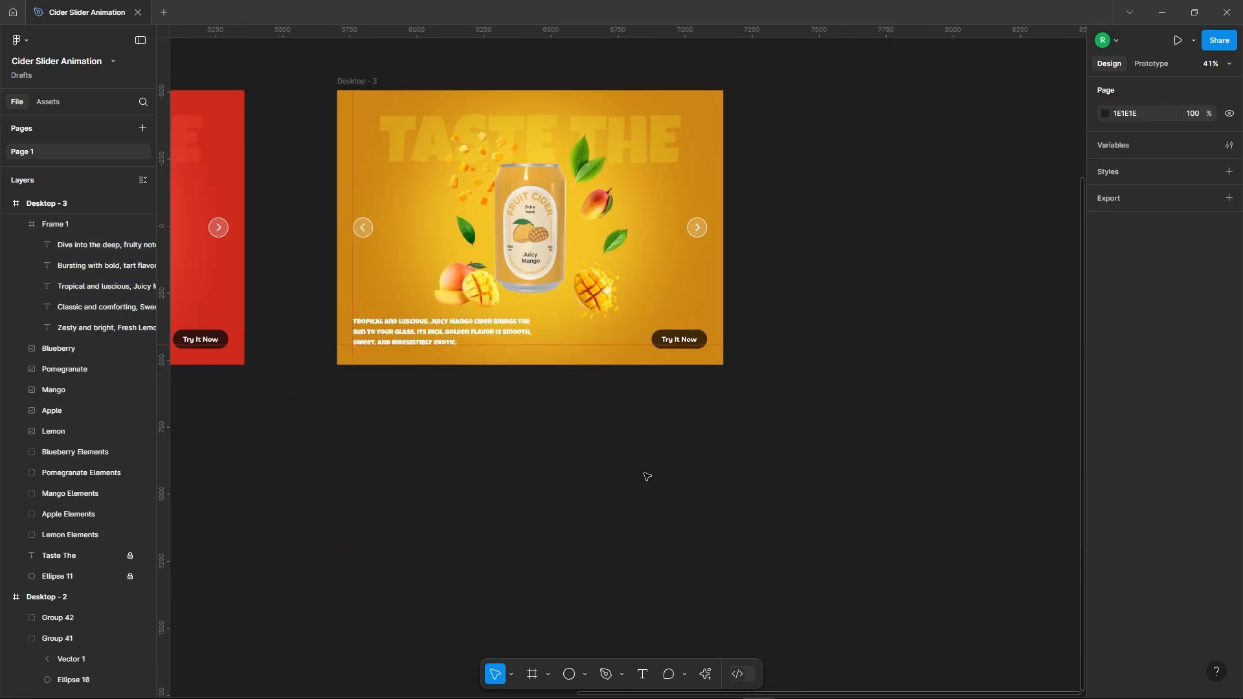
Duplicate the Desktop - 3 frame and place the copy to its right as the pomegranate slide.
click(369, 82)
scroll(358, 186, down, 3)
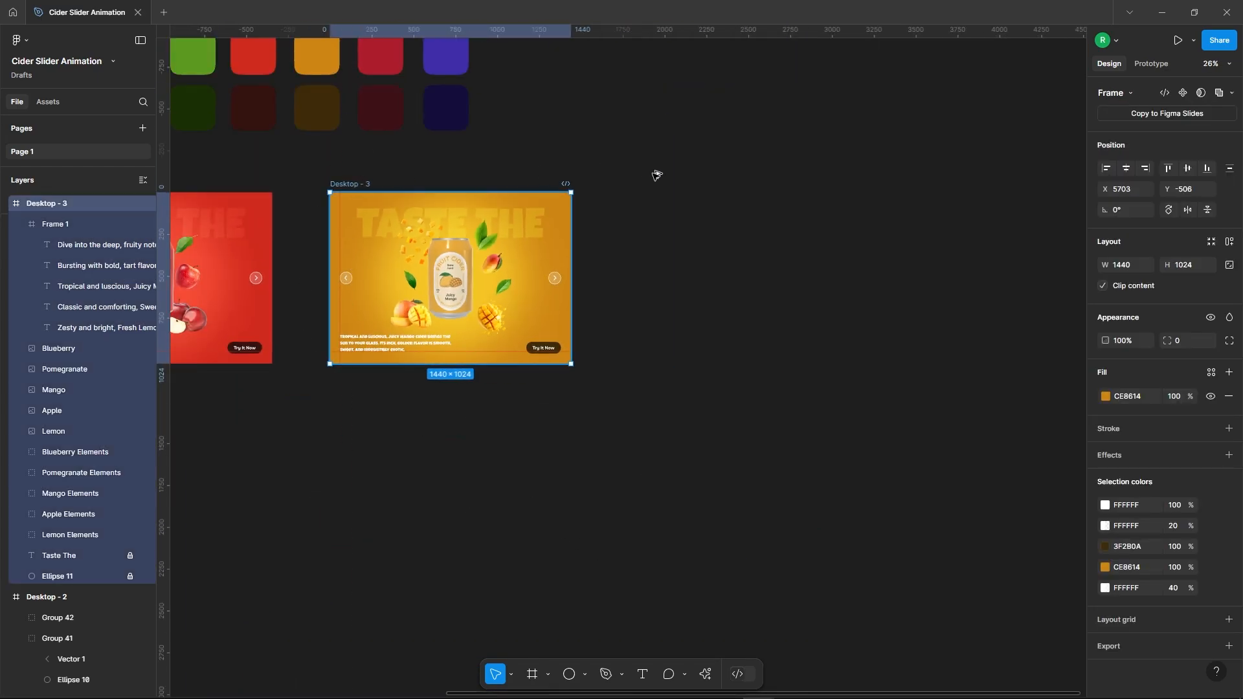
alt+drag(352, 184, 657, 175)
Set Desktop - 4's fill to crimson AC1D2B and its Try It Now button's fill to 3D1116, sampled from the palette swatches.
click(1105, 396)
click(946, 578)
click(385, 49)
click(847, 358)
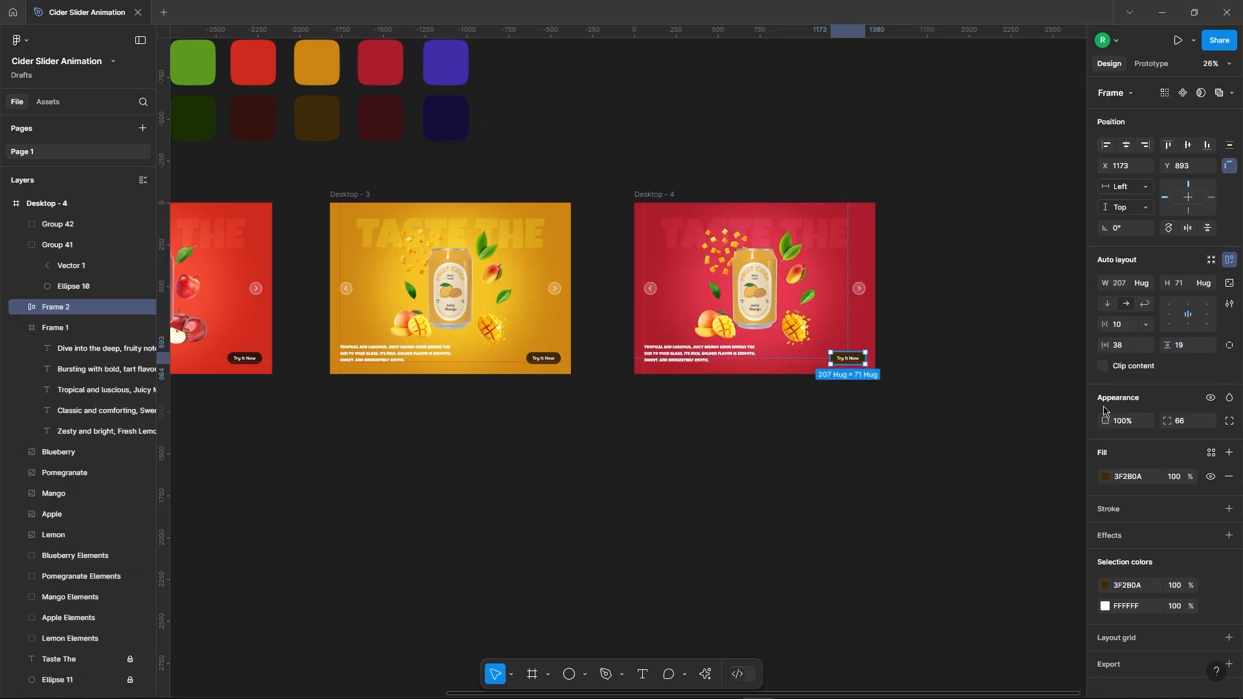
click(1105, 476)
click(950, 570)
click(381, 115)
click(896, 285)
In Desktop - 4, move the Mango can straight up out of view and center the Pomegranate can vertically in the frame.
scroll(890, 284, up, 4)
shift+drag(650, 322, 651, 79)
click(79, 474)
click(1187, 145)
Shrink the Mango Elements group in Desktop - 4 toward its center to about 11 × 10.
click(73, 494)
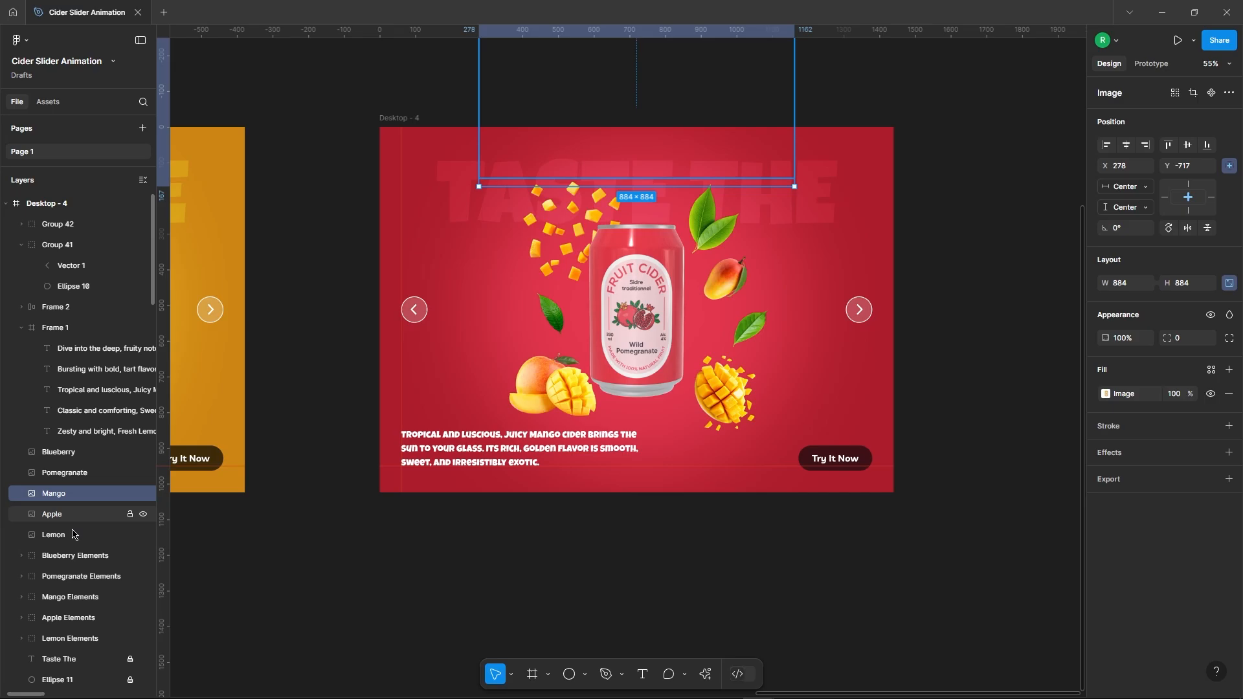
click(73, 597)
scroll(684, 289, up, 3)
alt+shift+drag(825, 296, 626, 297)
scroll(611, 308, up, 10)
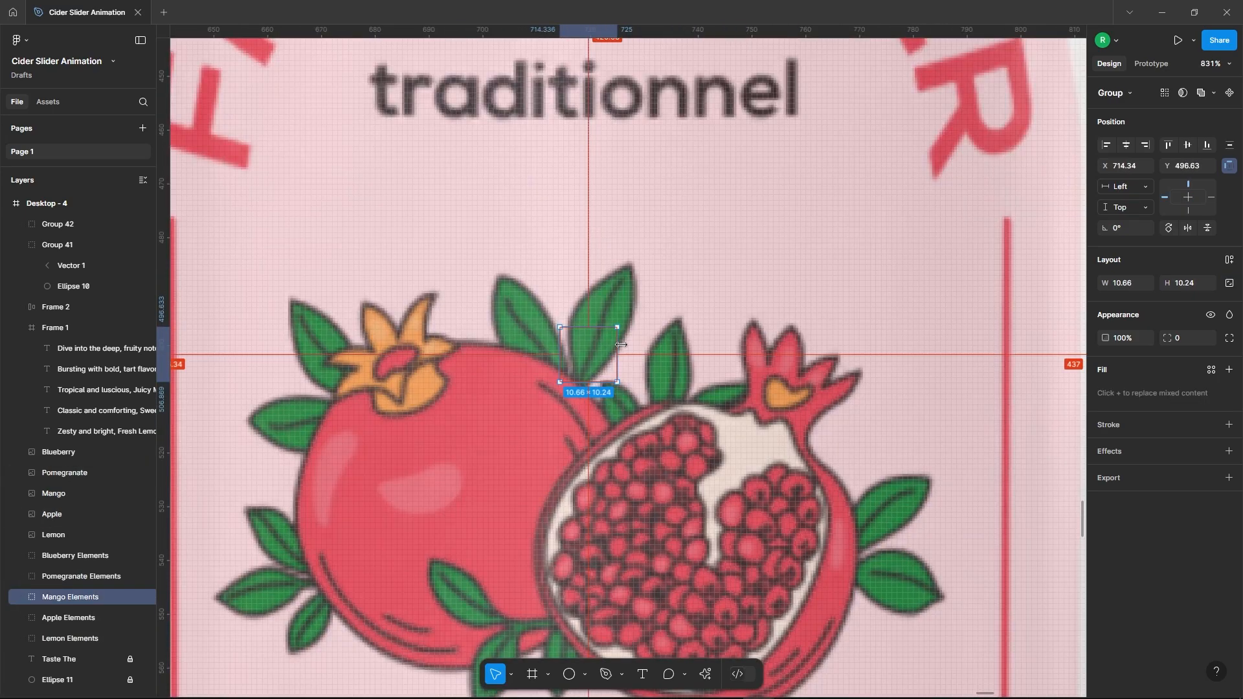
Enlarge the Pomegranate Elements group from its center to about 799 × 726 around the Pomegranate can.
click(81, 576)
scroll(646, 352, down, 10)
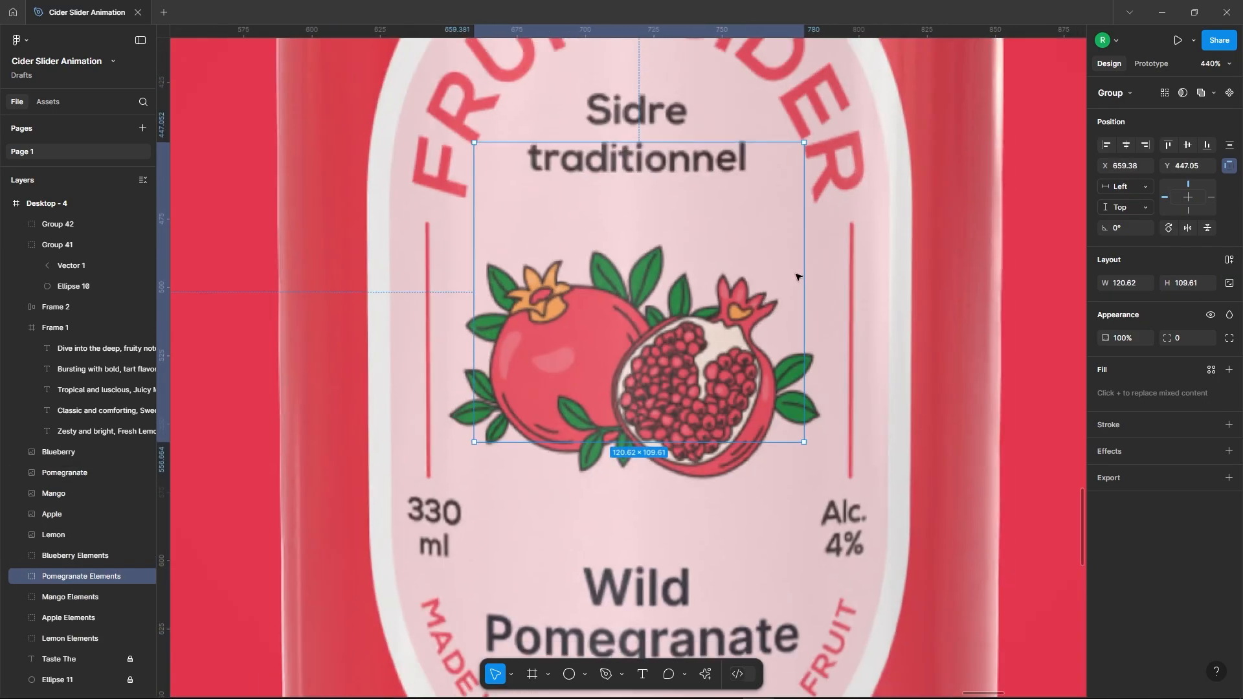
alt+shift+drag(703, 272, 932, 241)
scroll(487, 144, down, 2)
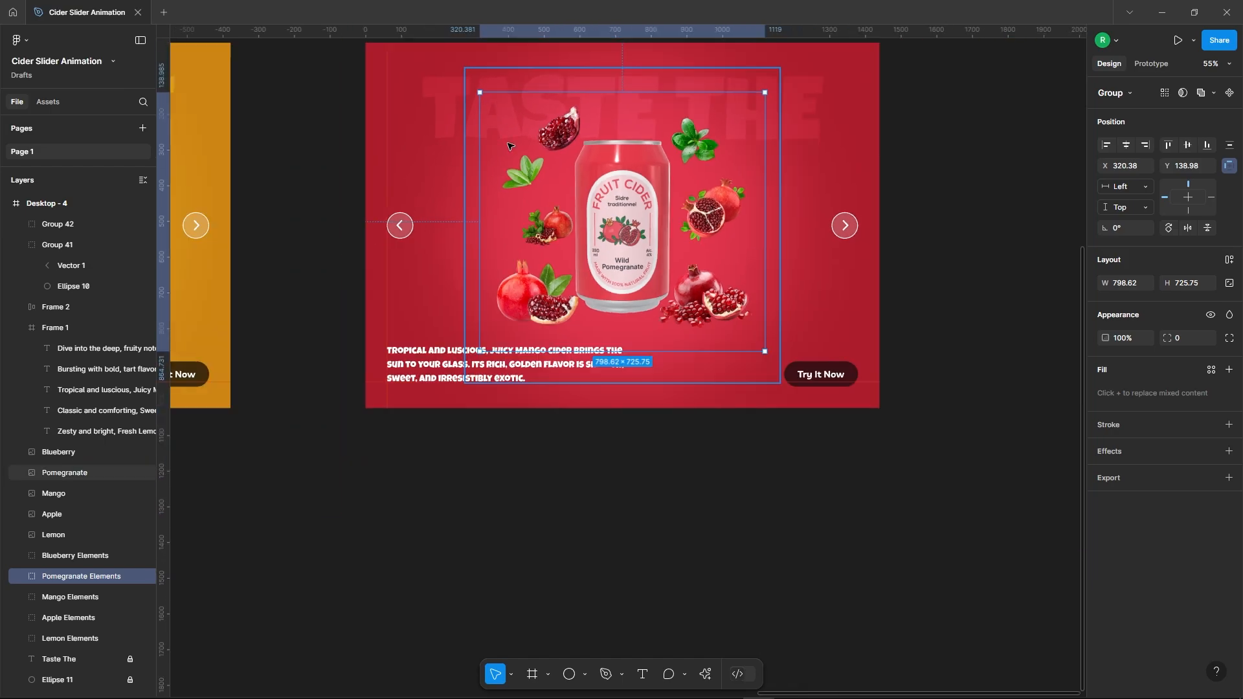
Shift all five description texts in Desktop - 4 up together until the Wild Pomegranate paragraph fills the visible text area.
key(Escape)
click(504, 362)
click(86, 348)
shift+click(86, 432)
scroll(388, 389, up, 5)
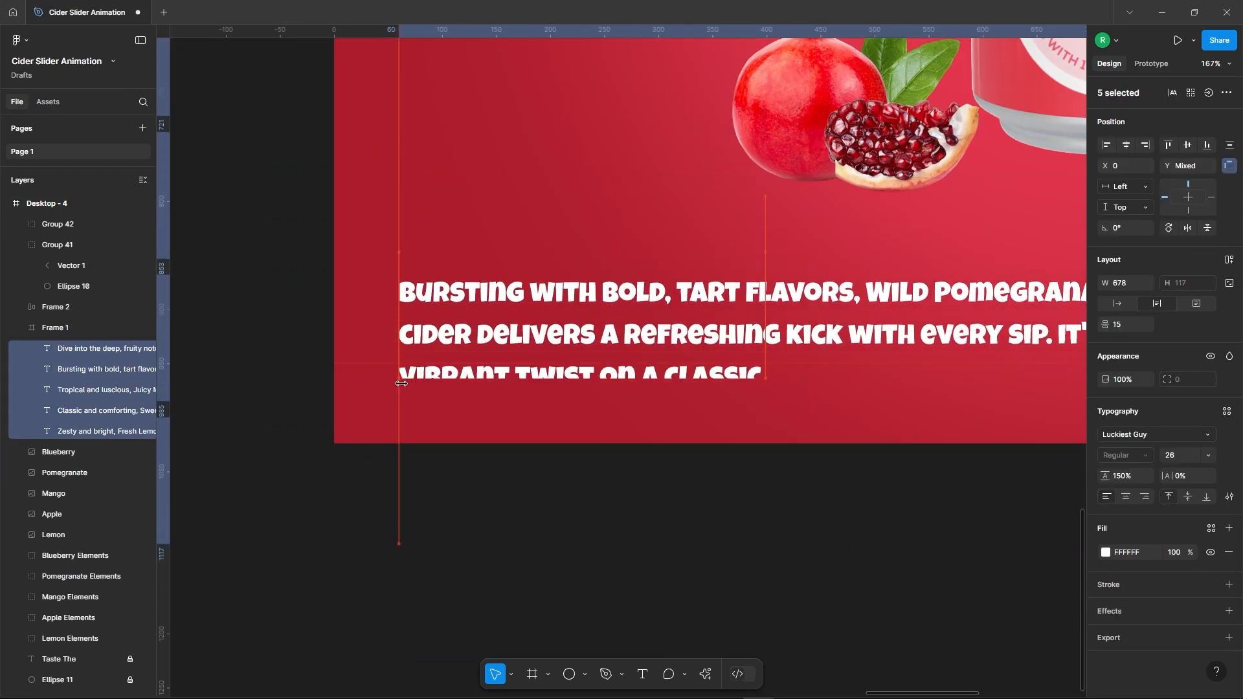
key(Escape)
scroll(383, 383, down, 8)
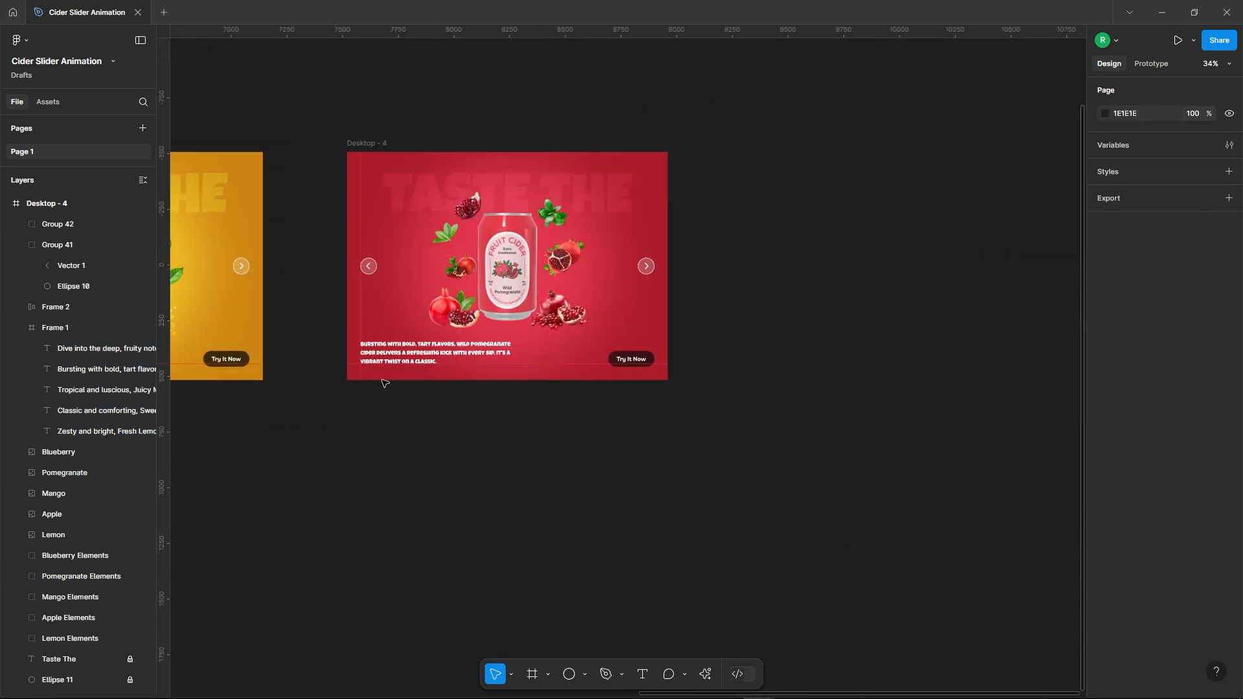
Duplicate the Desktop - 4 frame to its right at X 9411, Y -506.
click(371, 137)
scroll(370, 138, down, 2)
key(ctrl+d)
ctrl+click(803, 241)
Set the Desktop - 5 frame's fill to purple 402EA8, sampled from the palette swatch.
scroll(910, 265, down, 4)
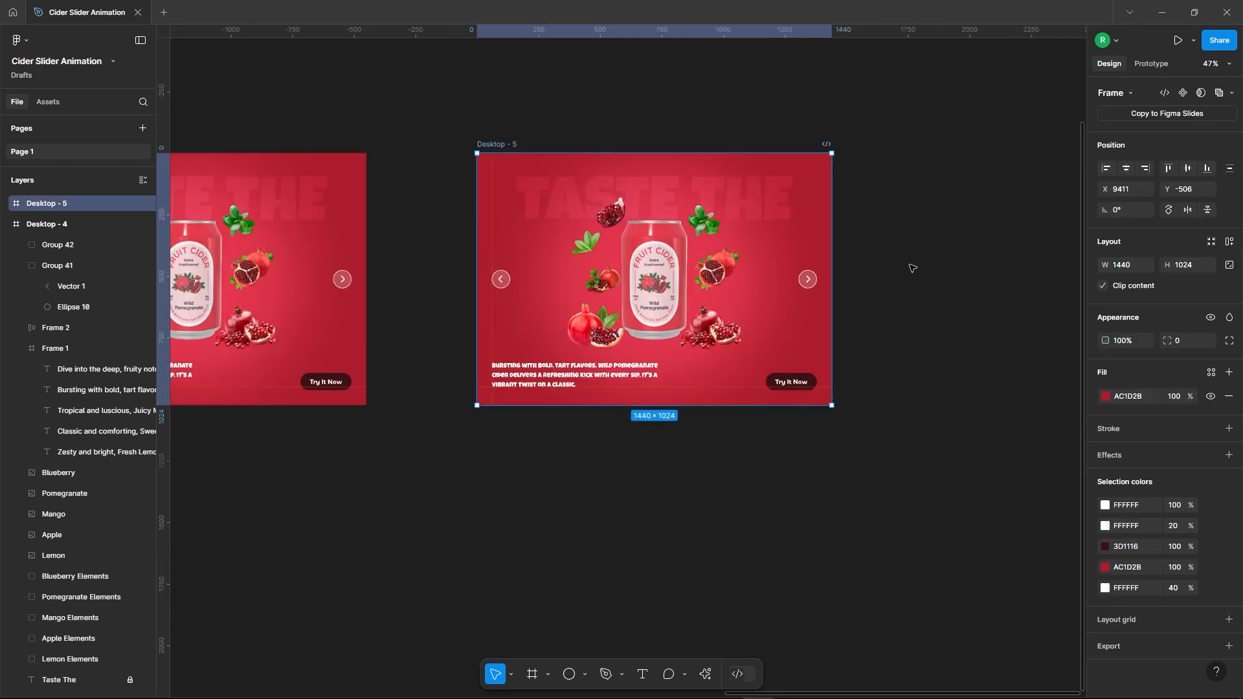
click(1105, 397)
key(i)
scroll(996, 275, down, 3)
click(502, 166)
scroll(952, 273, up, 5)
click(886, 277)
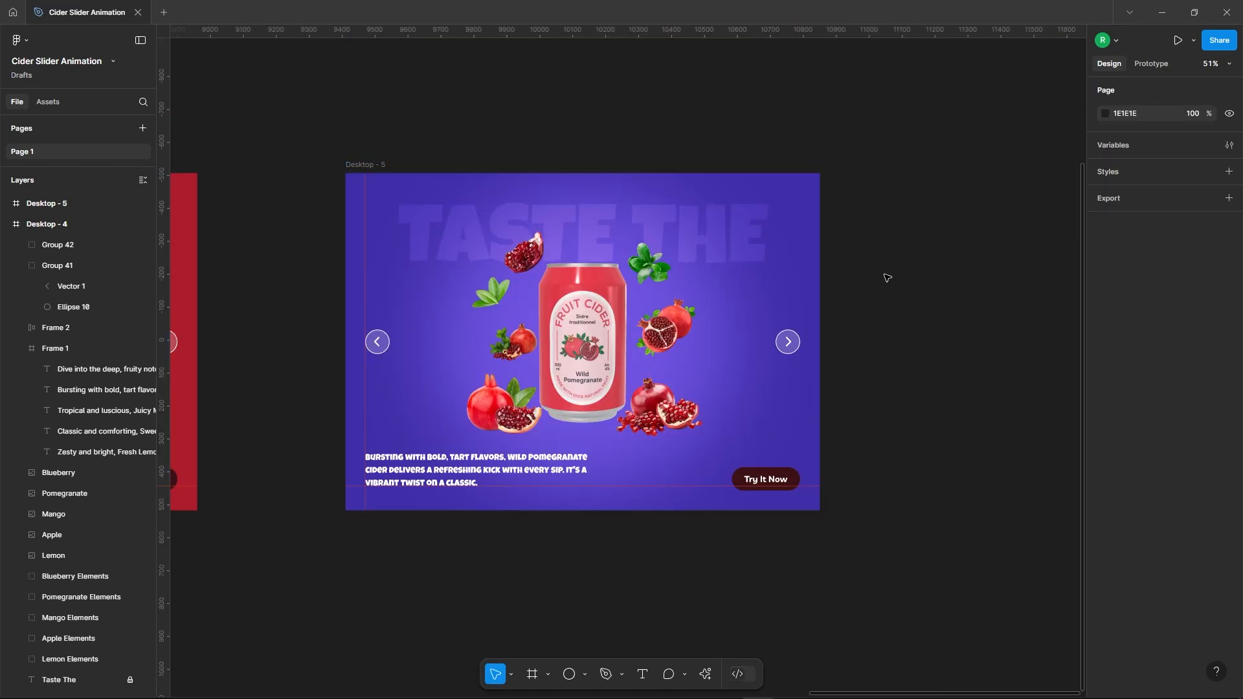
Set the Desktop - 5 Try It Now button's fill to dark purple 150E3C, sampled from the palette swatch.
click(790, 480)
scroll(912, 452, down, 5)
click(1105, 476)
key(i)
click(544, 352)
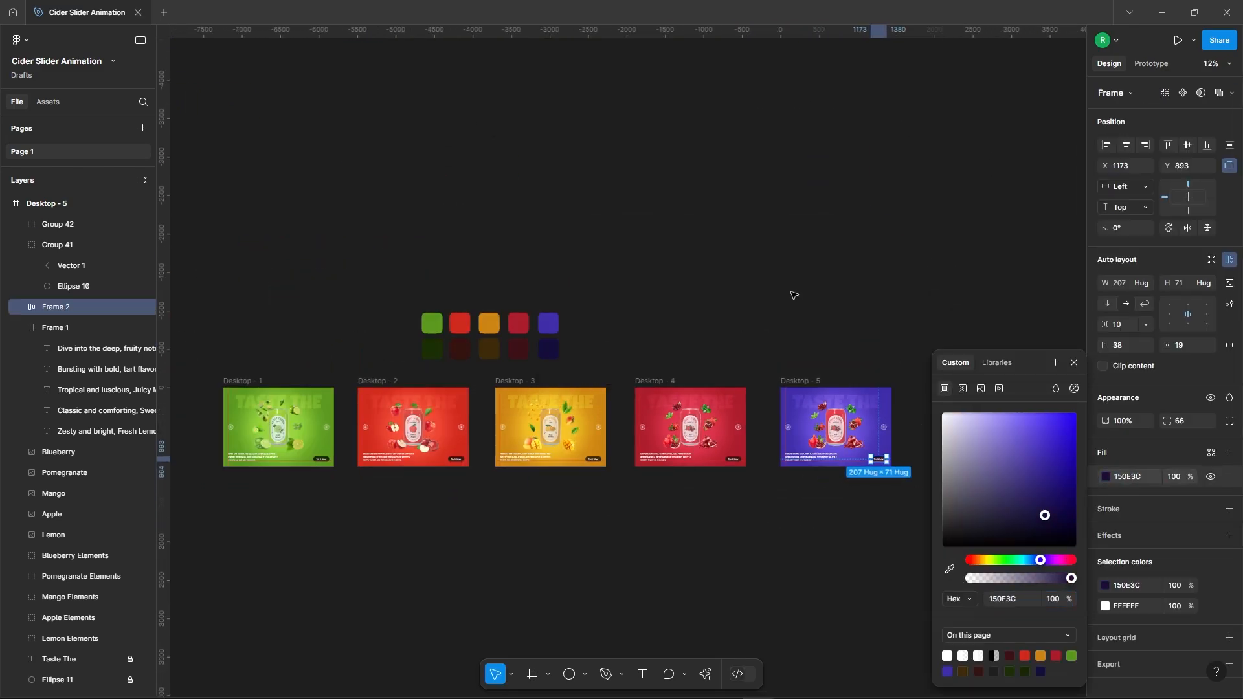
Move the Pomegranate can above the Desktop - 5 frame to Y -790 and bring the Blueberry can in at Y 70.
click(908, 454)
scroll(908, 454, up, 5)
click(720, 463)
drag(720, 463, 720, 303)
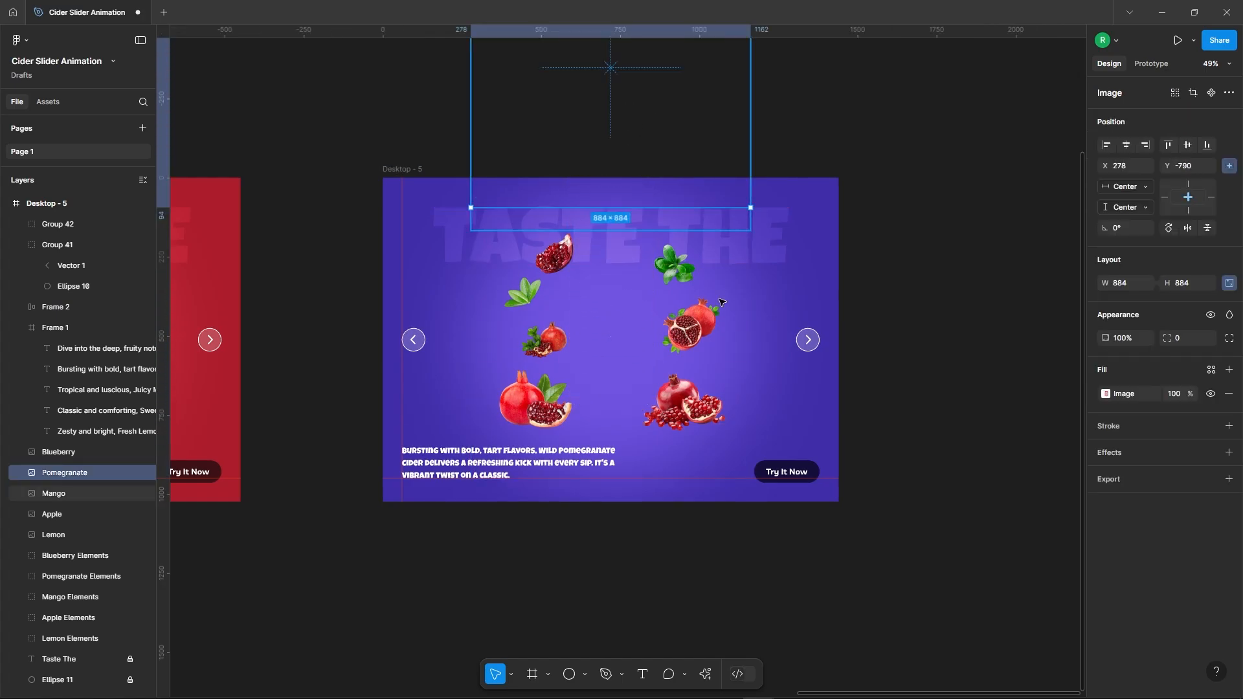
click(59, 451)
drag(708, 488, 708, 208)
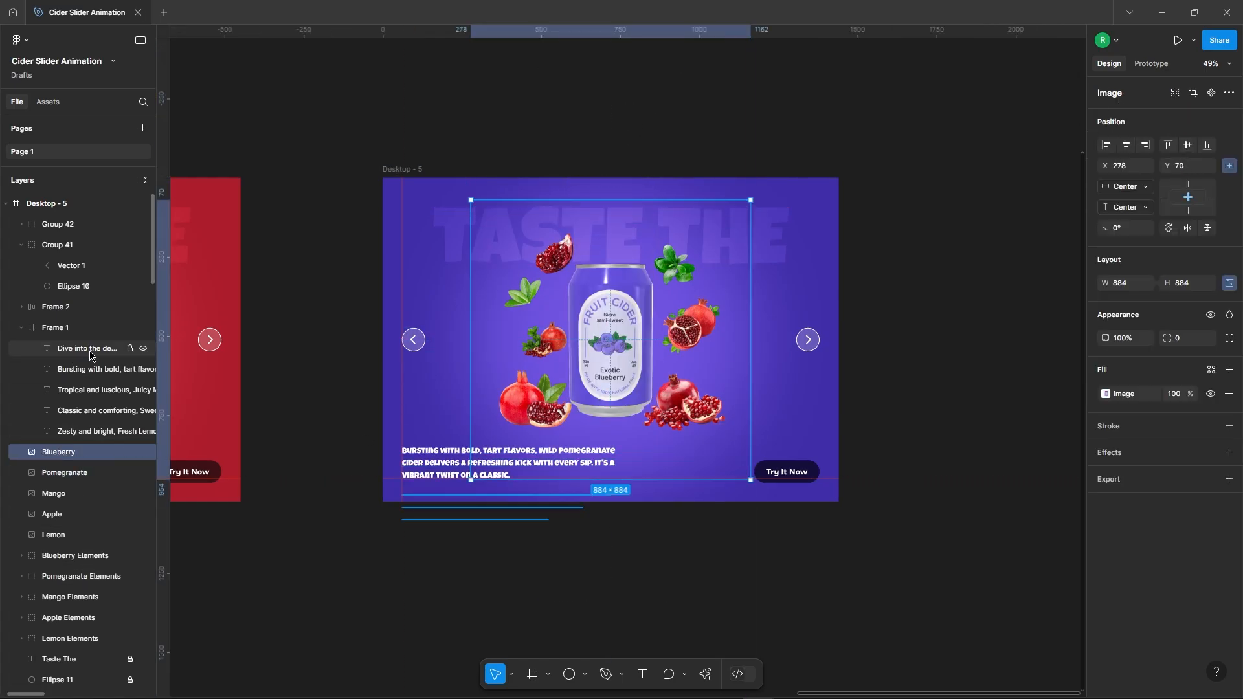
Shrink the Pomegranate Elements group toward its center to about 19 × 17, hidden behind the Blueberry can.
click(81, 576)
scroll(629, 326, up, 3)
drag(859, 87, 600, 339)
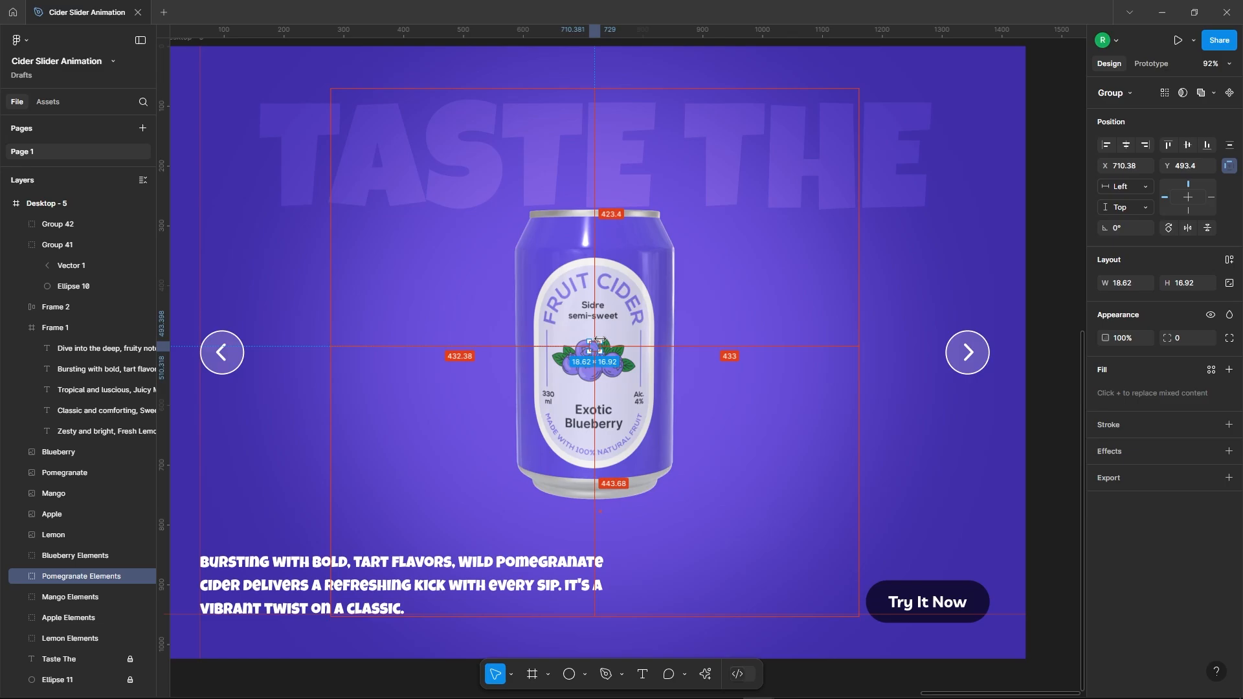
Enlarge the Blueberry Elements group from its center until the berries surround the Blueberry can.
click(71, 554)
scroll(583, 311, down, 2)
scroll(589, 329, up, 12)
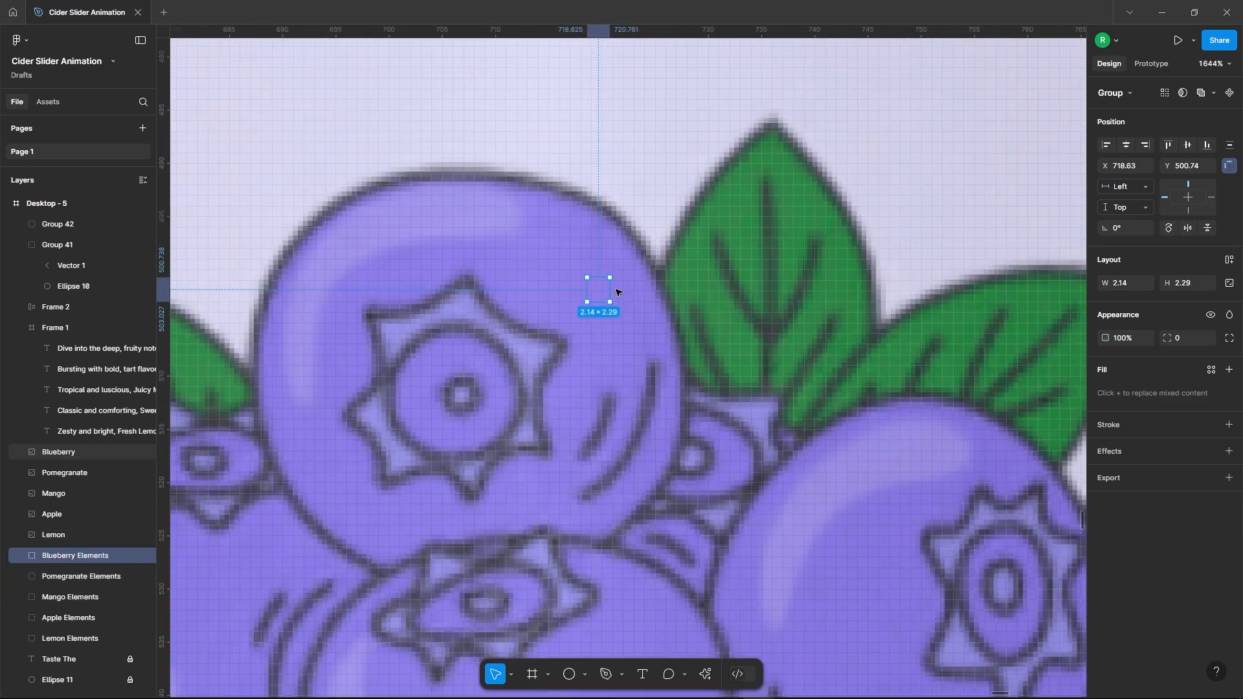
drag(610, 290, 1028, 285)
scroll(626, 293, down, 11)
drag(644, 293, 778, 278)
scroll(640, 226, up, 2)
scroll(690, 242, down, 3)
click(556, 496)
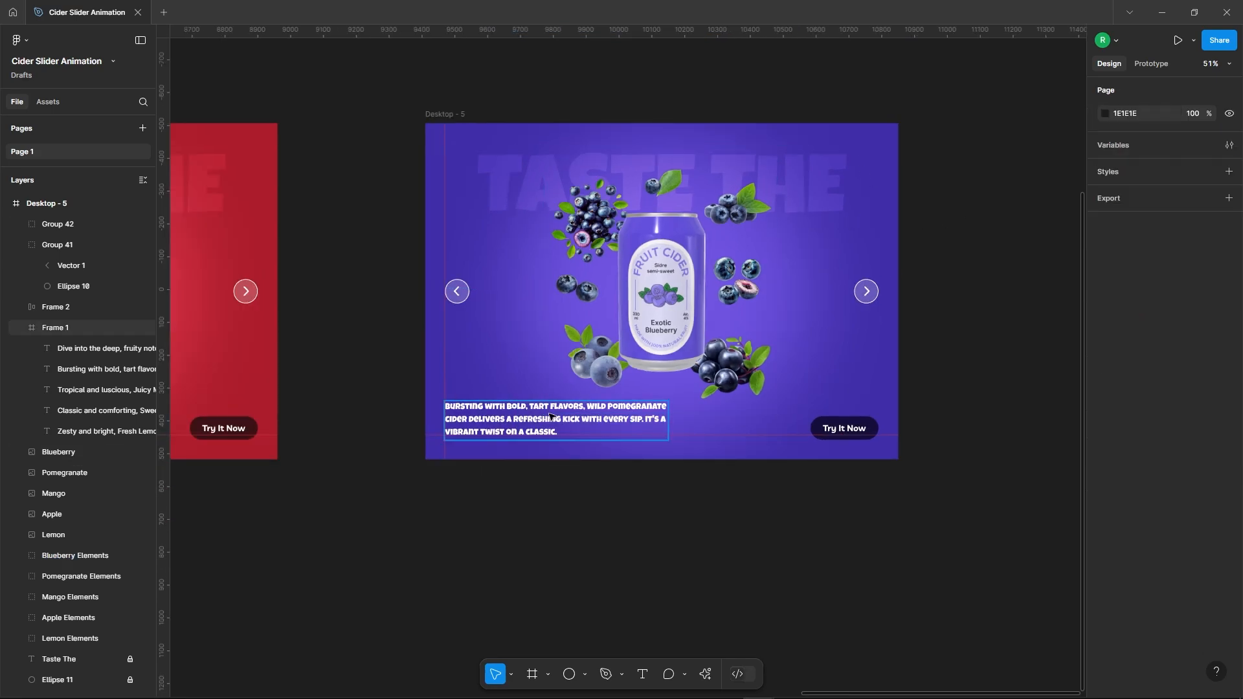
Shift all five description texts in Desktop - 5 up together until the Exotic Blueberry paragraph fills the visible text area.
click(517, 417)
click(79, 349)
shift+click(79, 431)
scroll(515, 437, up, 5)
drag(474, 401, 475, 338)
drag(471, 428, 470, 308)
scroll(446, 334, down, 5)
click(851, 348)
scroll(851, 347, down, 5)
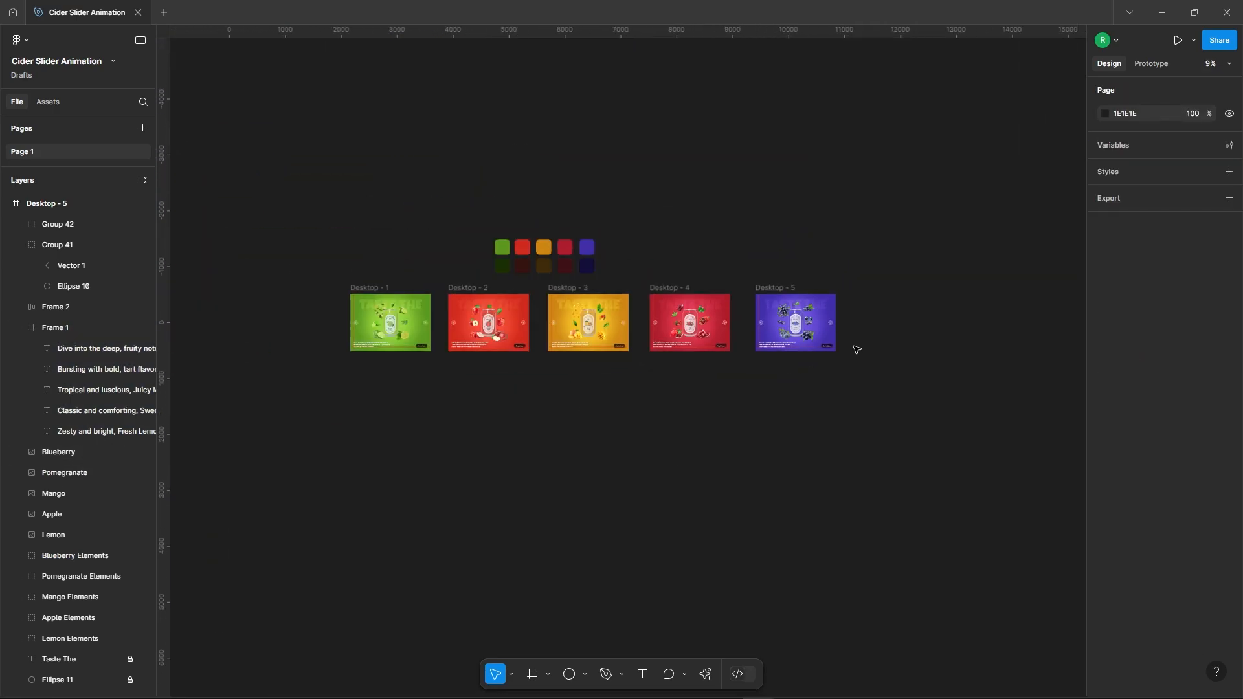
Lower the opacity of the back arrow group on Desktop - 1 so it looks inactive.
scroll(381, 315, up, 5)
click(238, 358)
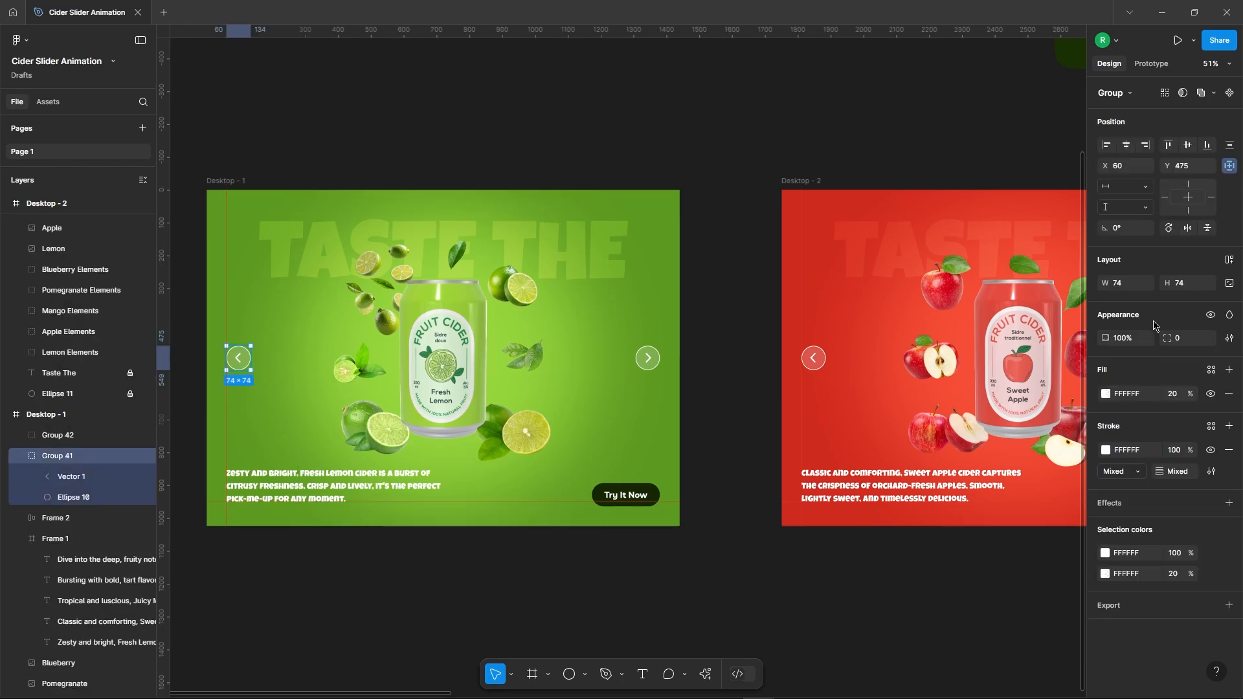
click(565, 167)
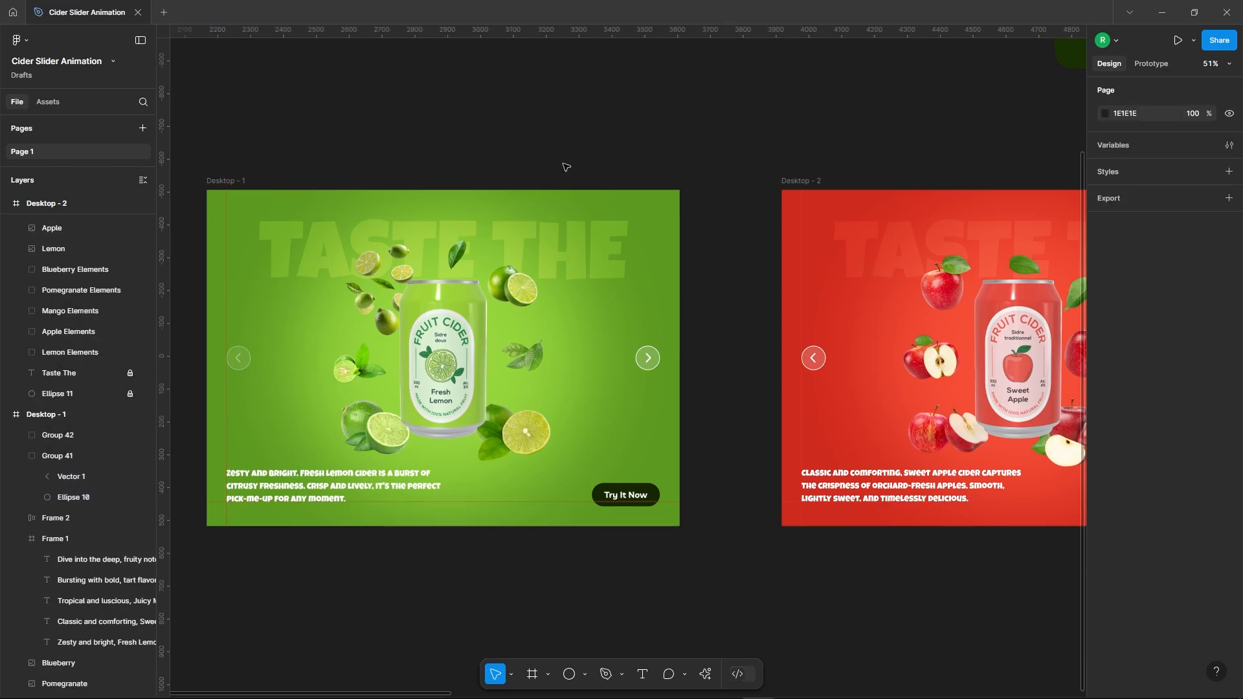
Link Desktop - 1's next arrow to Desktop - 2 on click, with Smart animate, the Gentle curve and 1000 ms duration.
click(1151, 65)
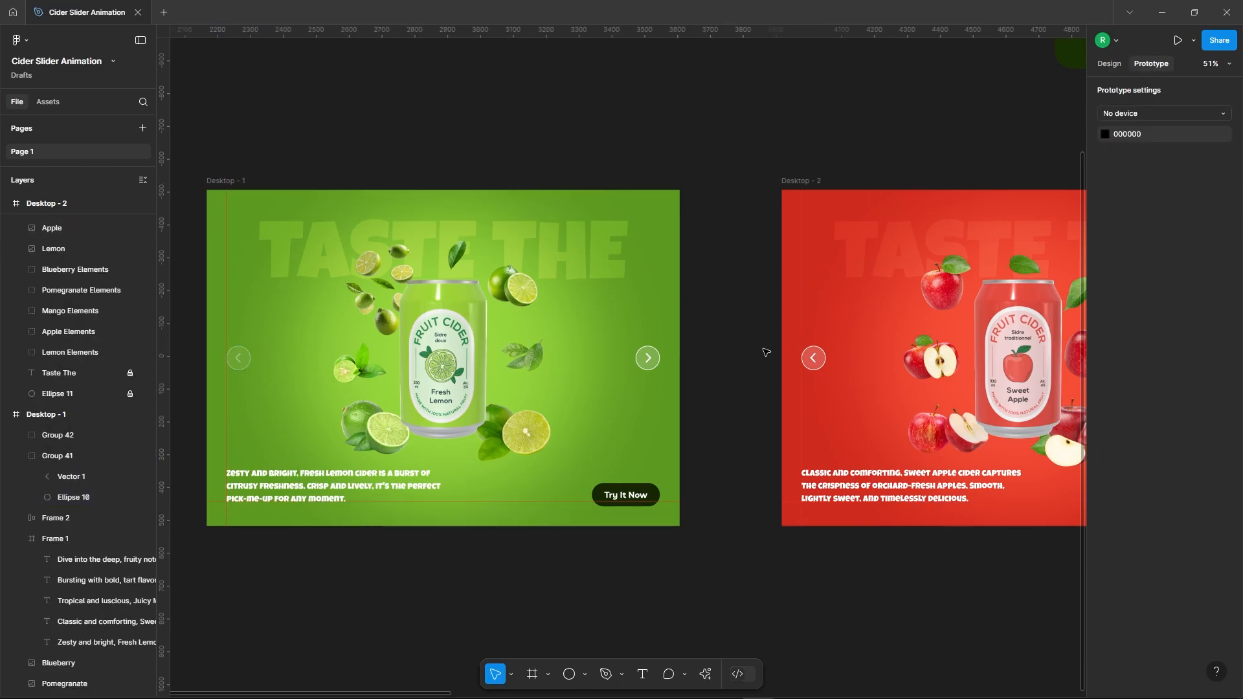
click(648, 357)
scroll(571, 328, right, 2)
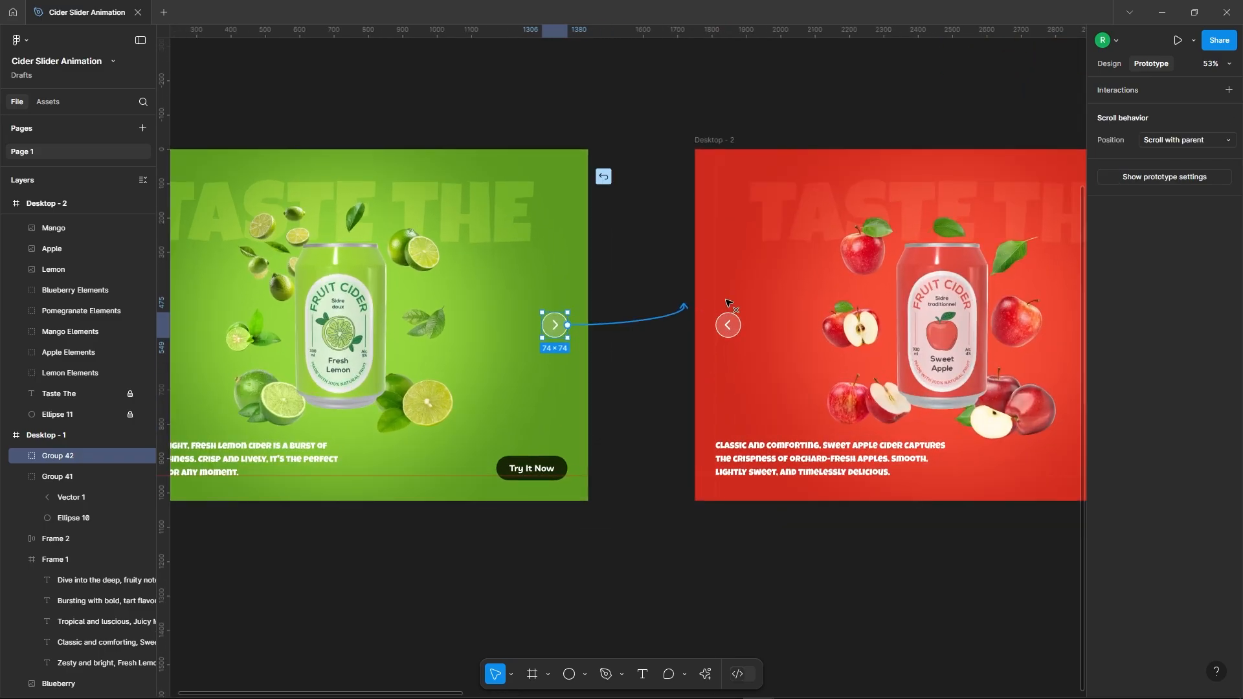
drag(727, 302, 712, 327)
click(710, 470)
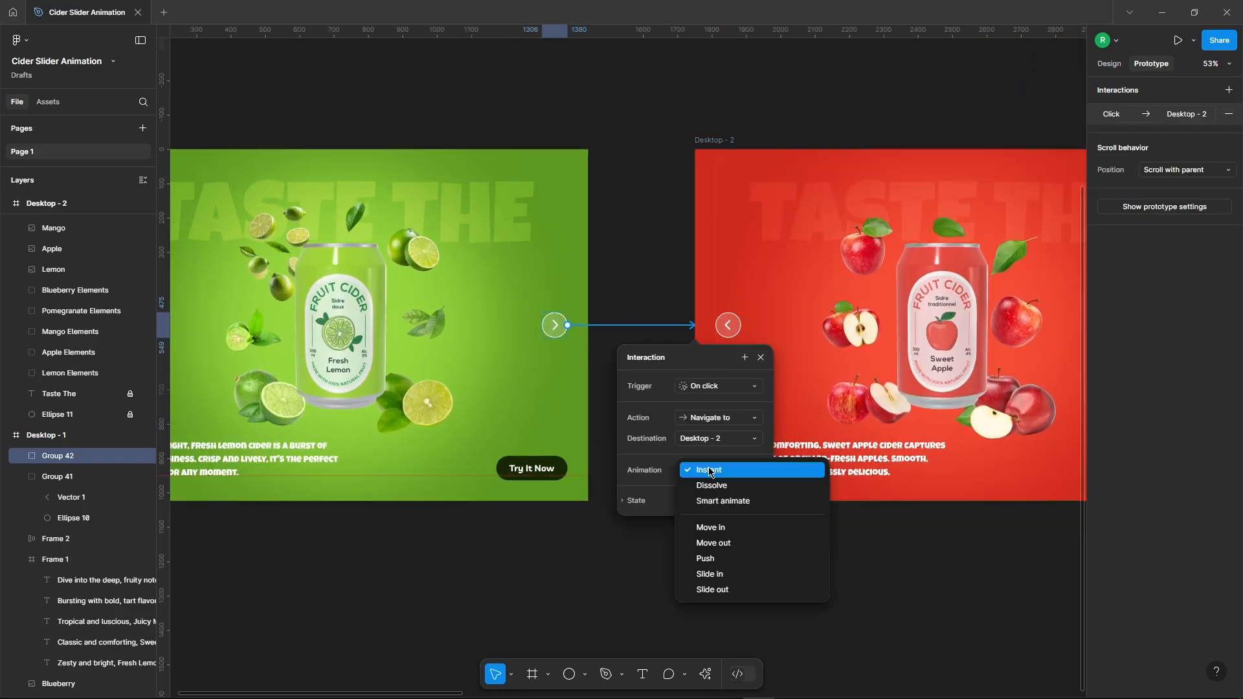
click(734, 508)
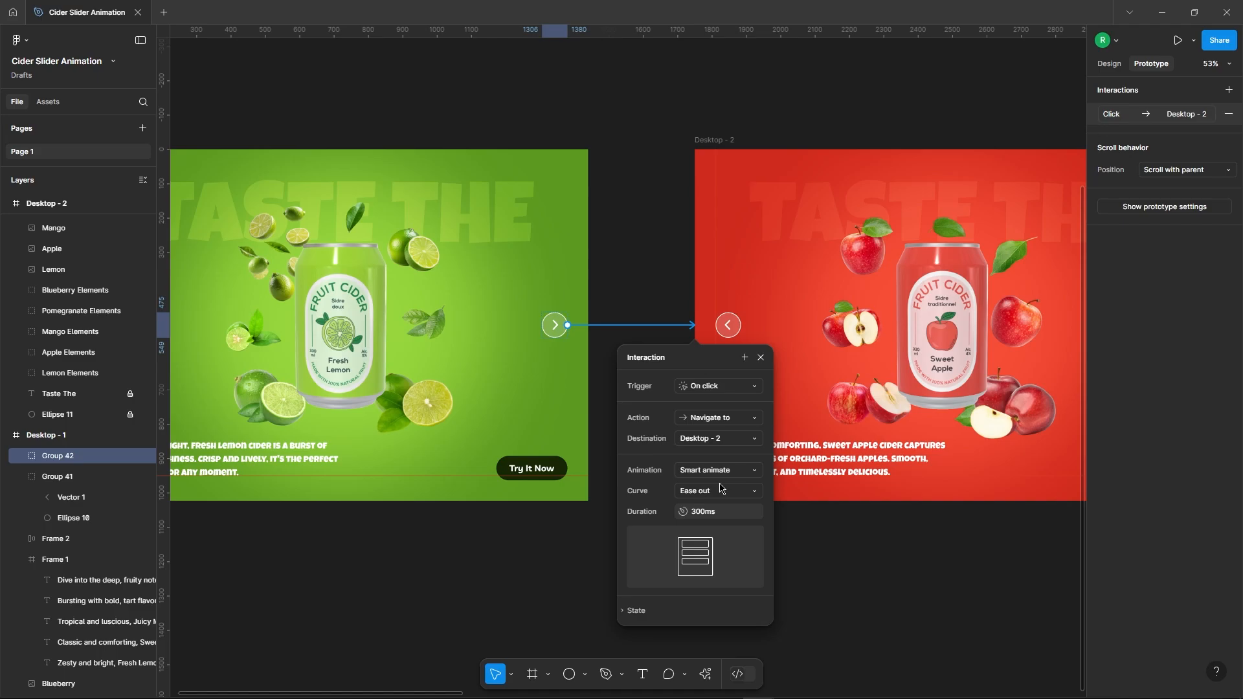
click(721, 489)
click(735, 595)
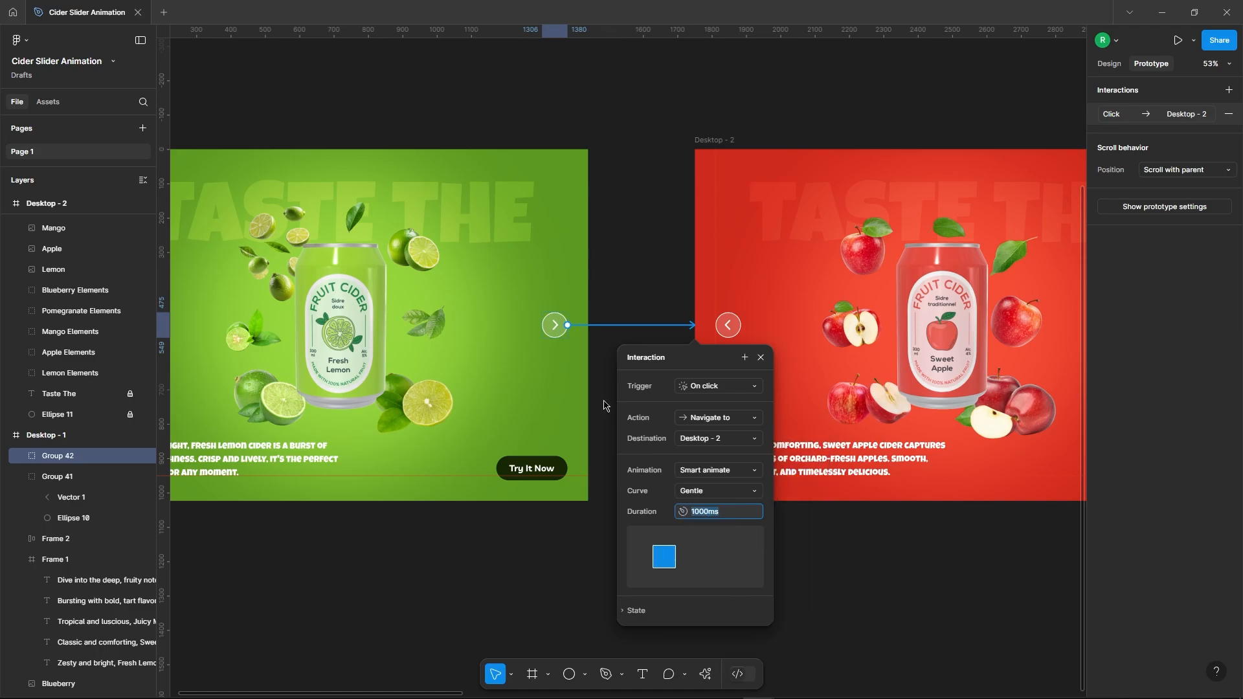
click(620, 233)
Link Desktop - 2's back arrow to Desktop - 1 on click, with Smart animate and the Gentle curve.
scroll(631, 235, down, 1)
scroll(631, 235, right, 1)
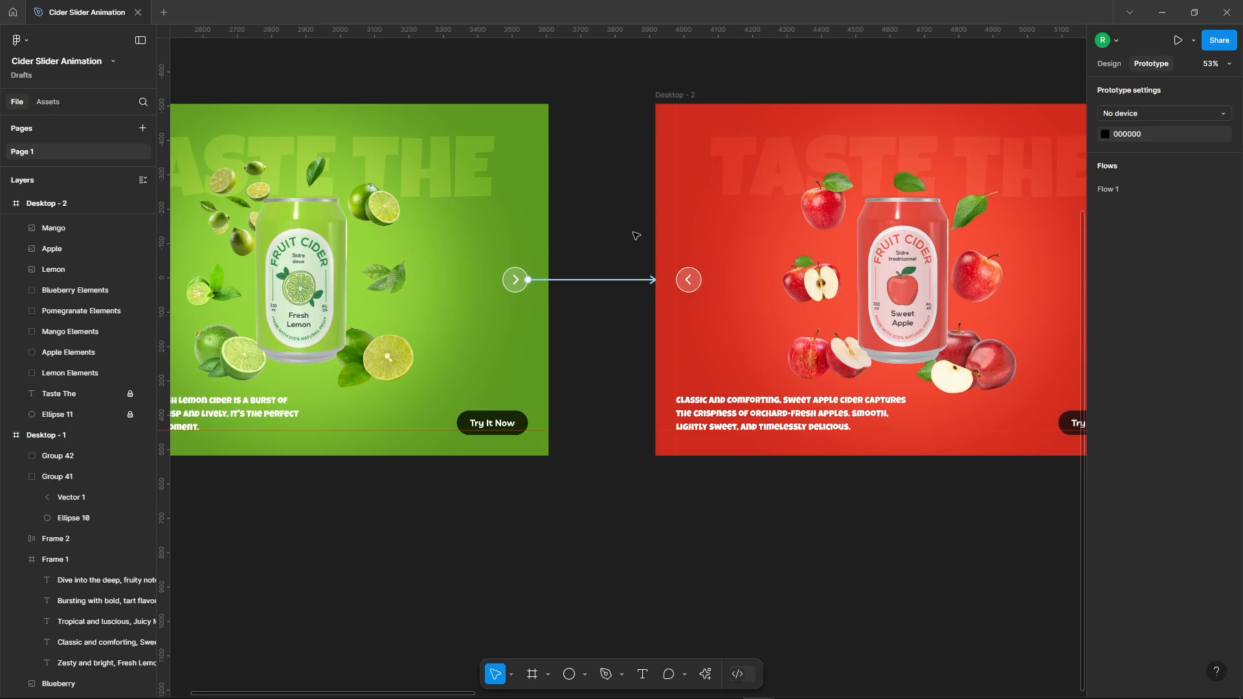
click(699, 276)
drag(676, 279, 527, 375)
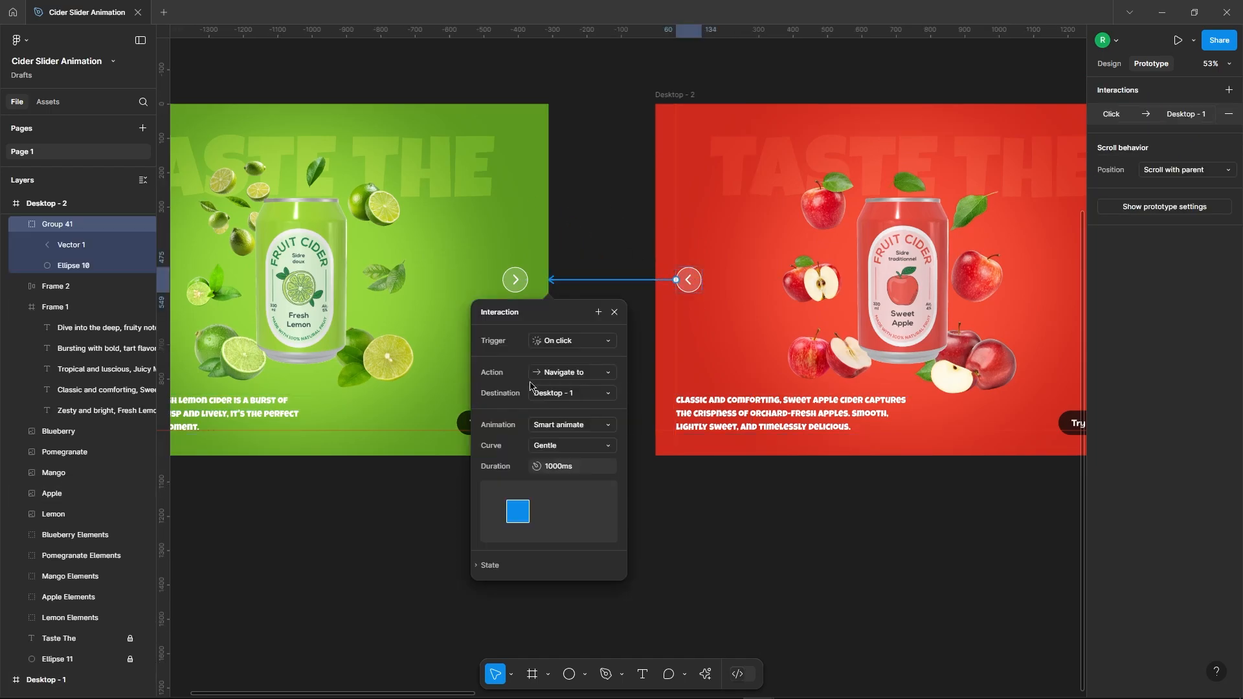
click(585, 146)
Link Desktop - 2's next arrow to Desktop - 3 and Desktop - 3's back arrow to Desktop - 2, both with Gentle Smart animate.
scroll(389, 169, down, 3)
scroll(794, 220, up, 3)
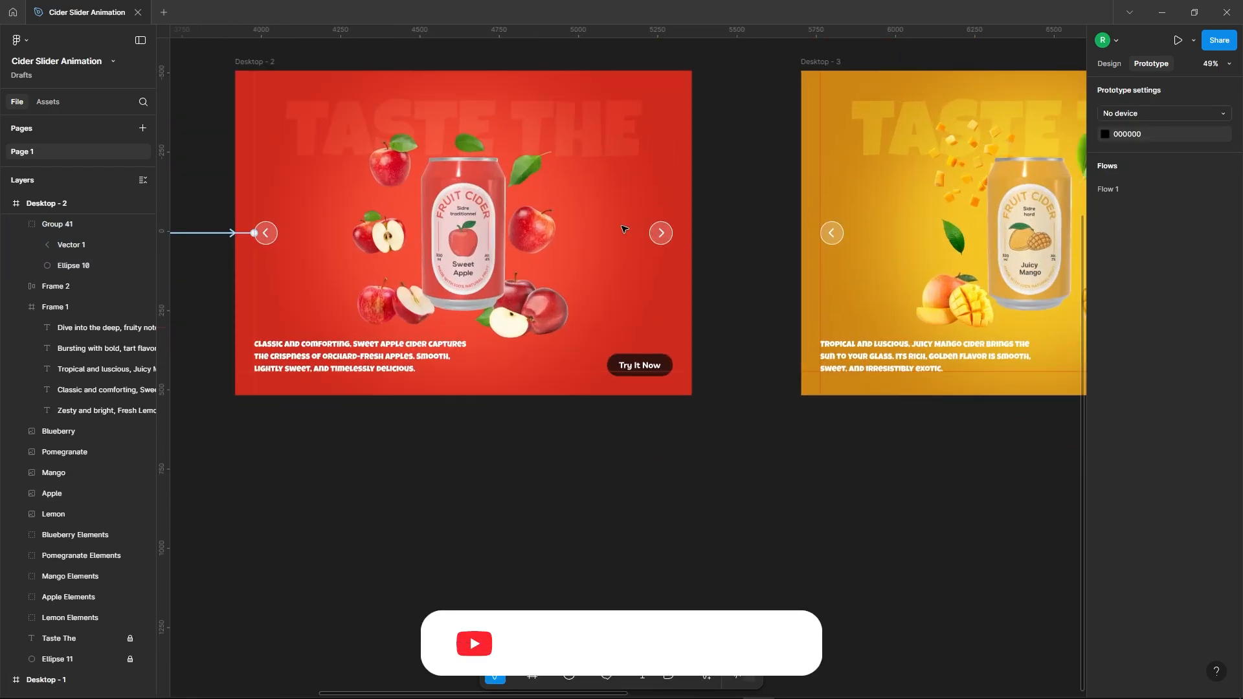
click(663, 233)
drag(673, 233, 849, 210)
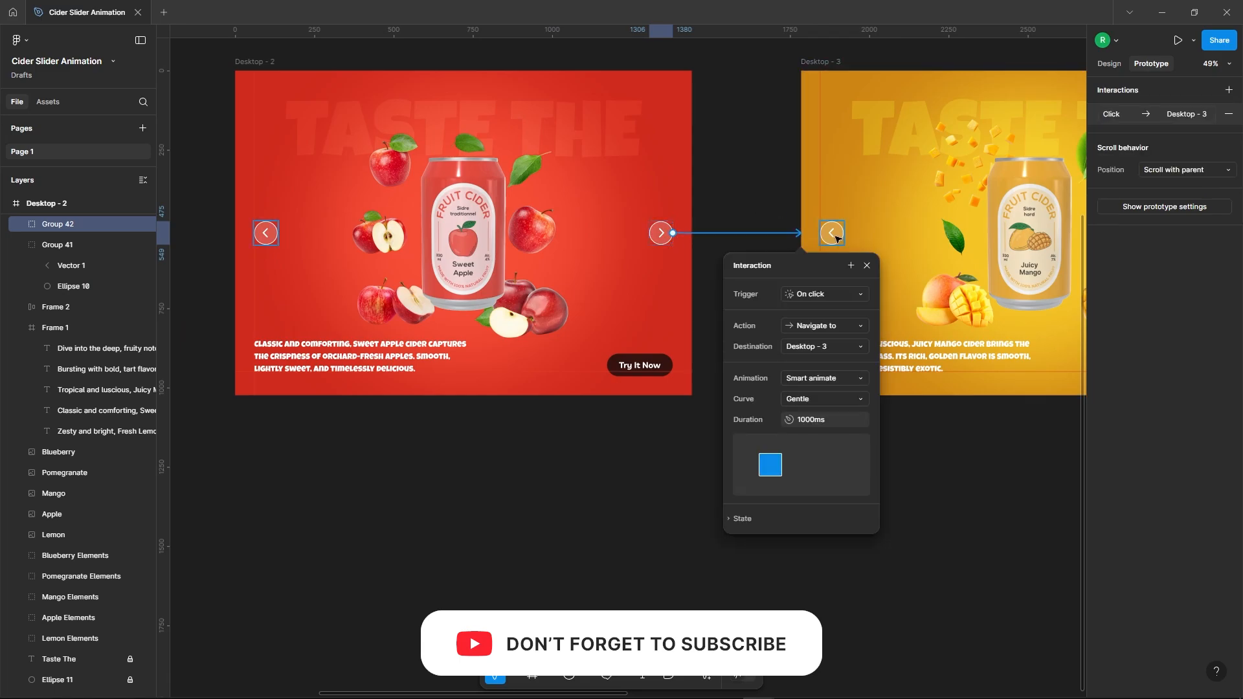
click(820, 241)
drag(712, 206, 459, 261)
Link Desktop - 3's next arrow to Desktop - 4 and Desktop - 4's back arrow to Desktop - 3, both with Gentle Smart animate.
scroll(459, 263, down, 3)
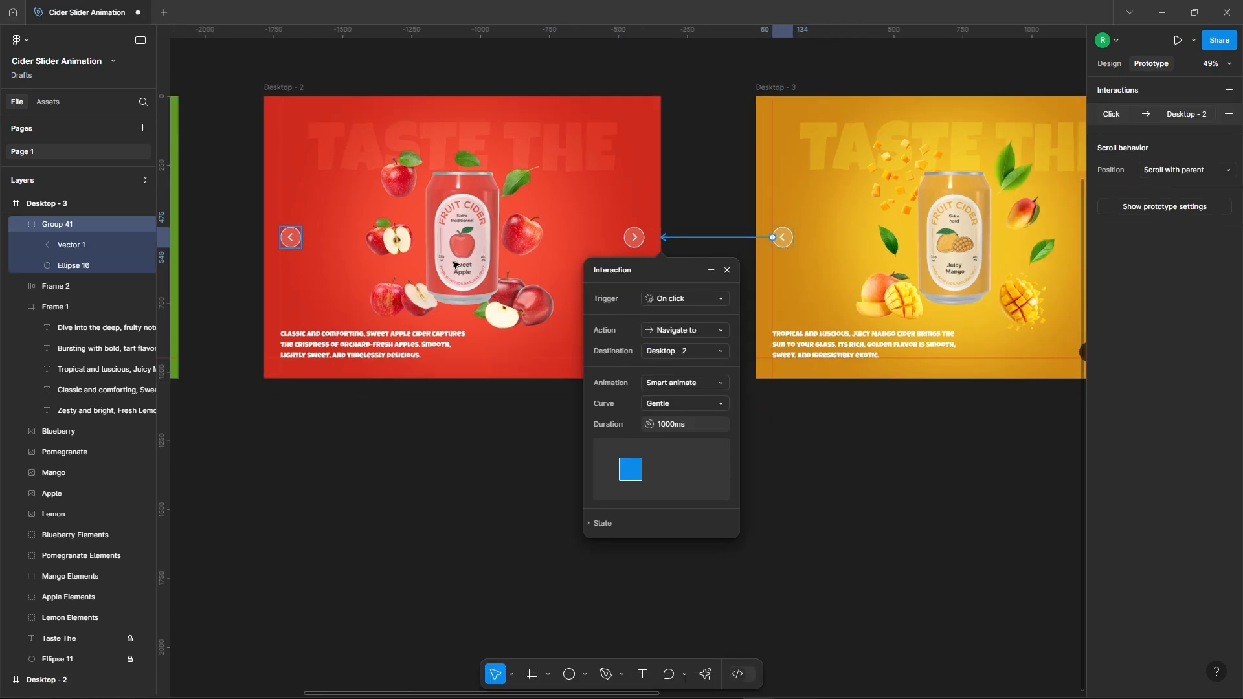
scroll(960, 257, up, 3)
drag(984, 233, 732, 220)
click(631, 250)
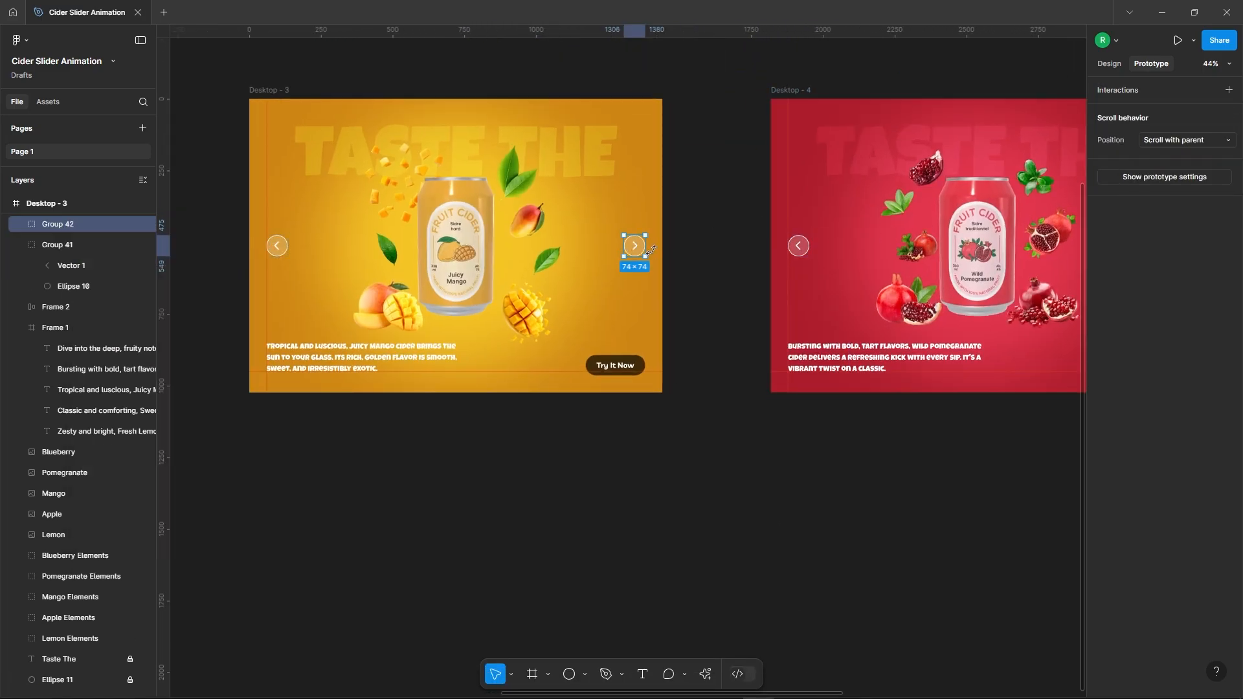
drag(831, 186, 829, 189)
click(796, 245)
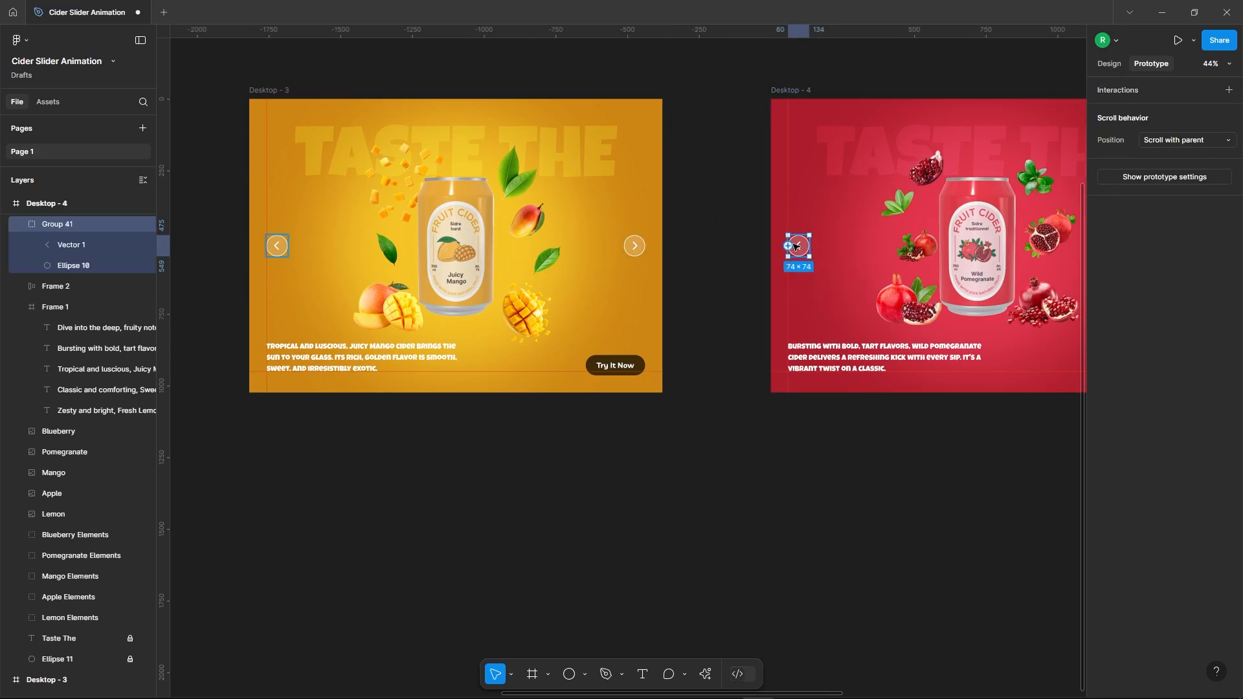
drag(603, 167, 647, 194)
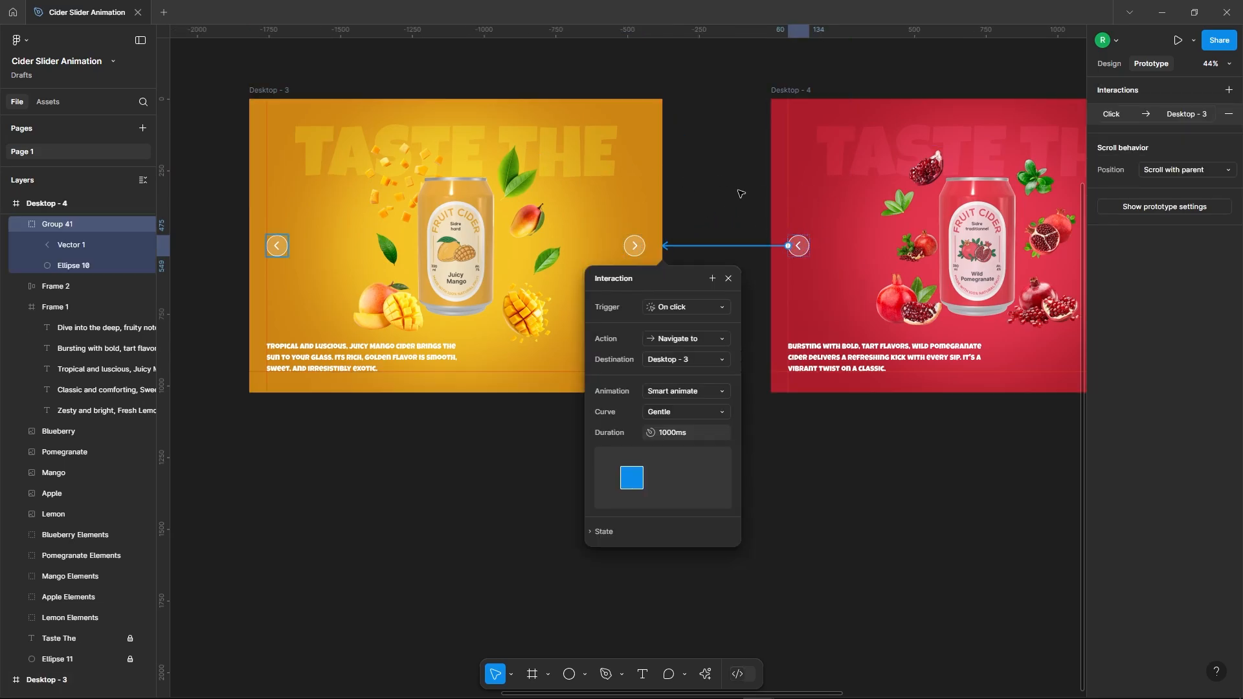
click(741, 194)
Link Desktop - 4's next arrow to Desktop - 5 and Desktop - 5's back arrow to Desktop - 4, both with Gentle Smart animate.
scroll(482, 255, down, 3)
scroll(517, 255, right, 4)
scroll(718, 246, up, 1)
click(726, 245)
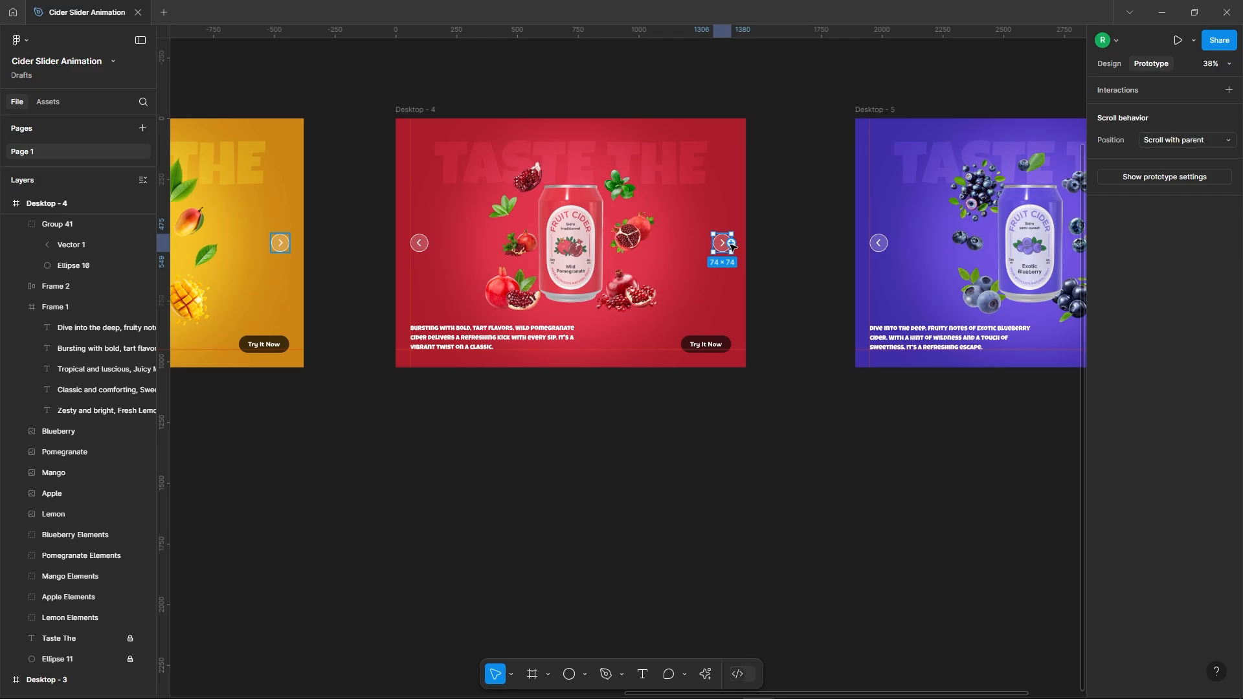
drag(882, 222, 885, 223)
click(875, 245)
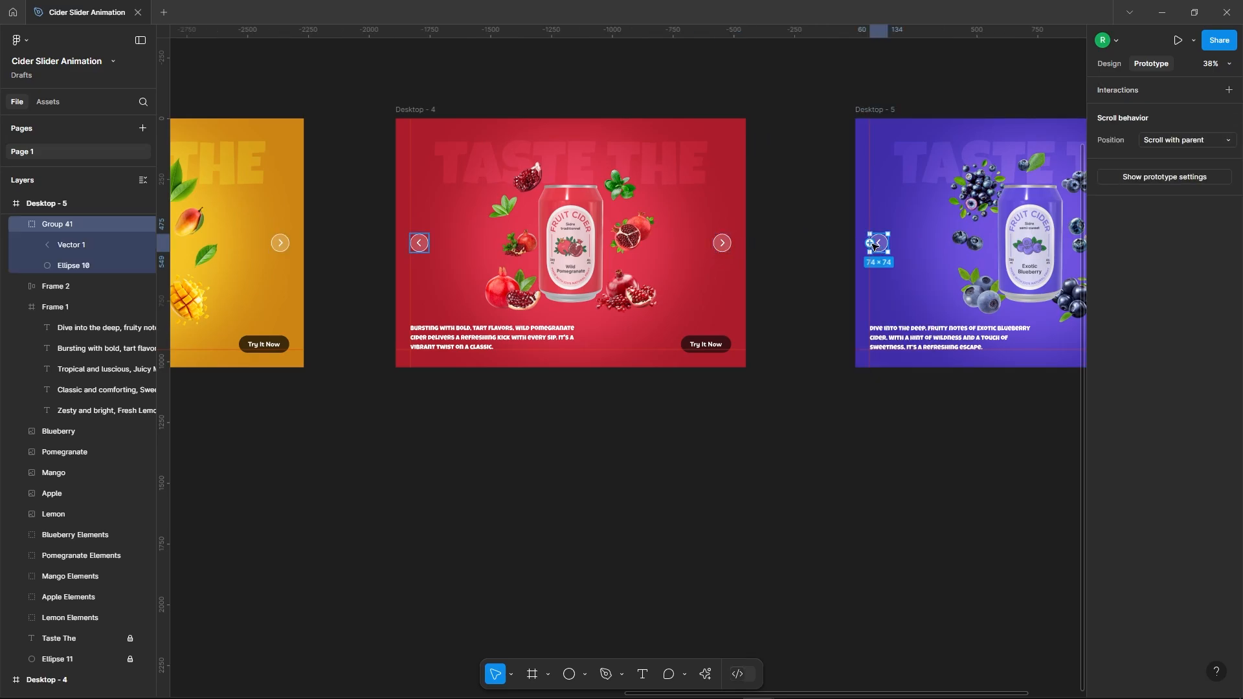
drag(736, 190, 736, 192)
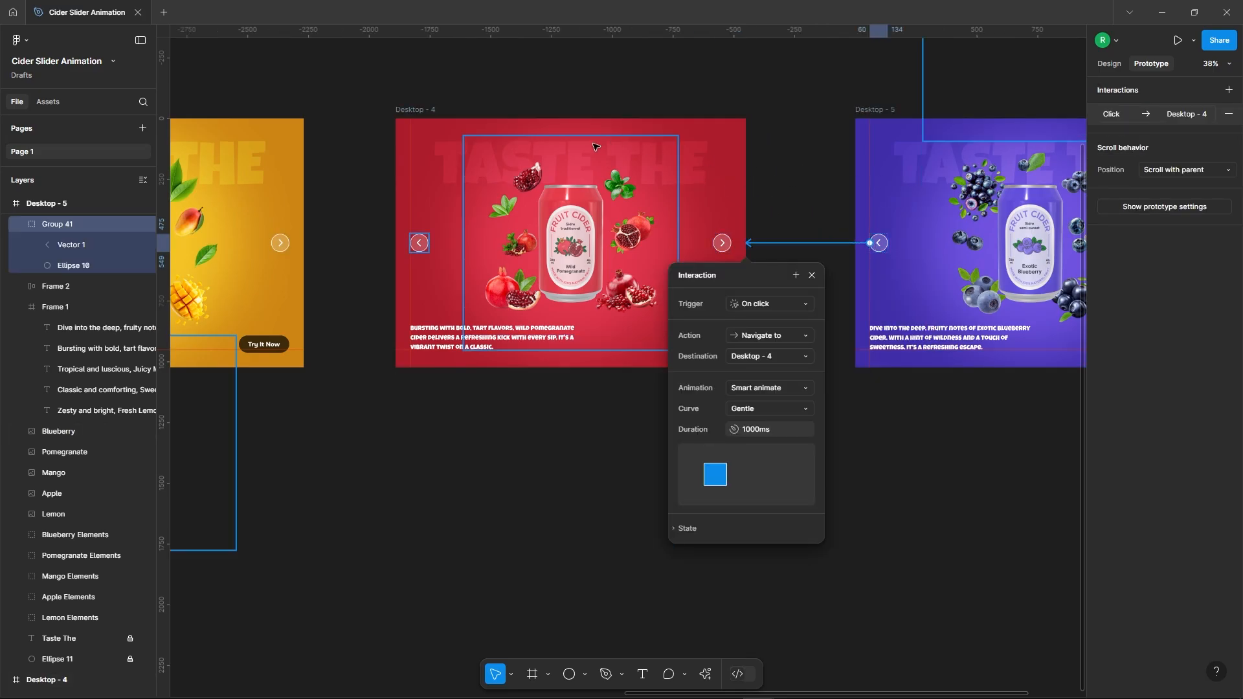
Link Desktop - 5's next arrow to Desktop - 1 so the slider loops back to the first slide.
scroll(595, 146, down, 3)
click(962, 206)
scroll(1020, 200, down, 7)
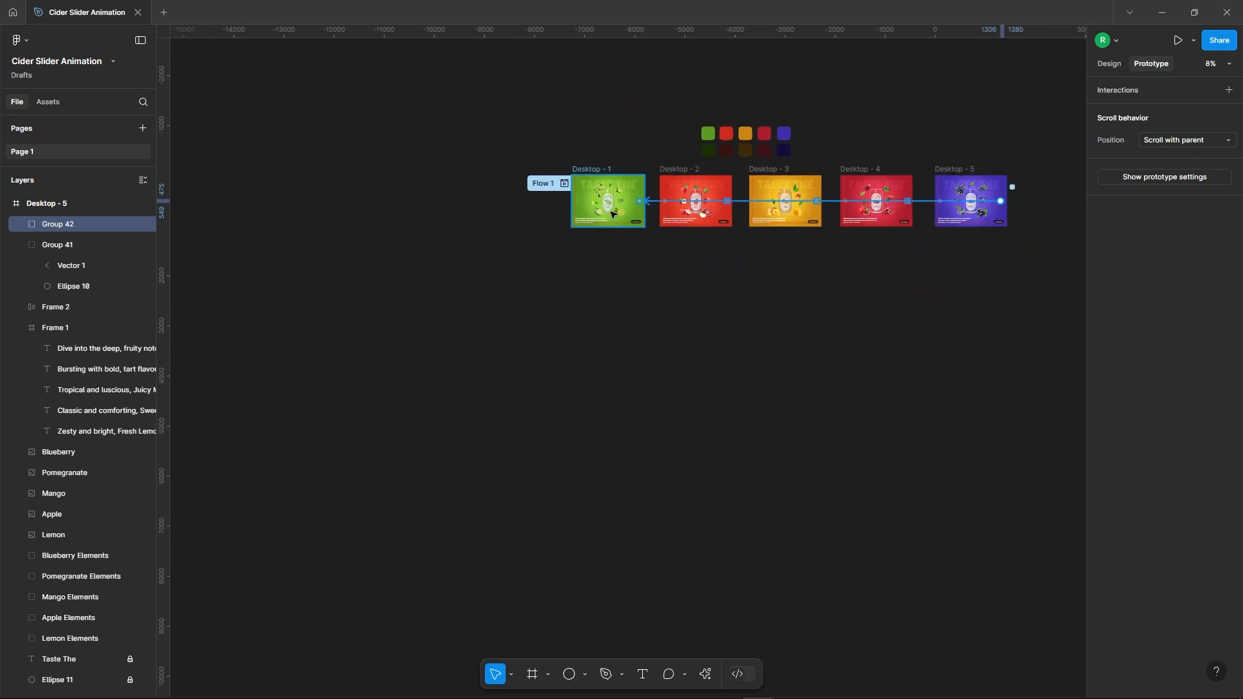
drag(611, 213, 611, 214)
click(811, 297)
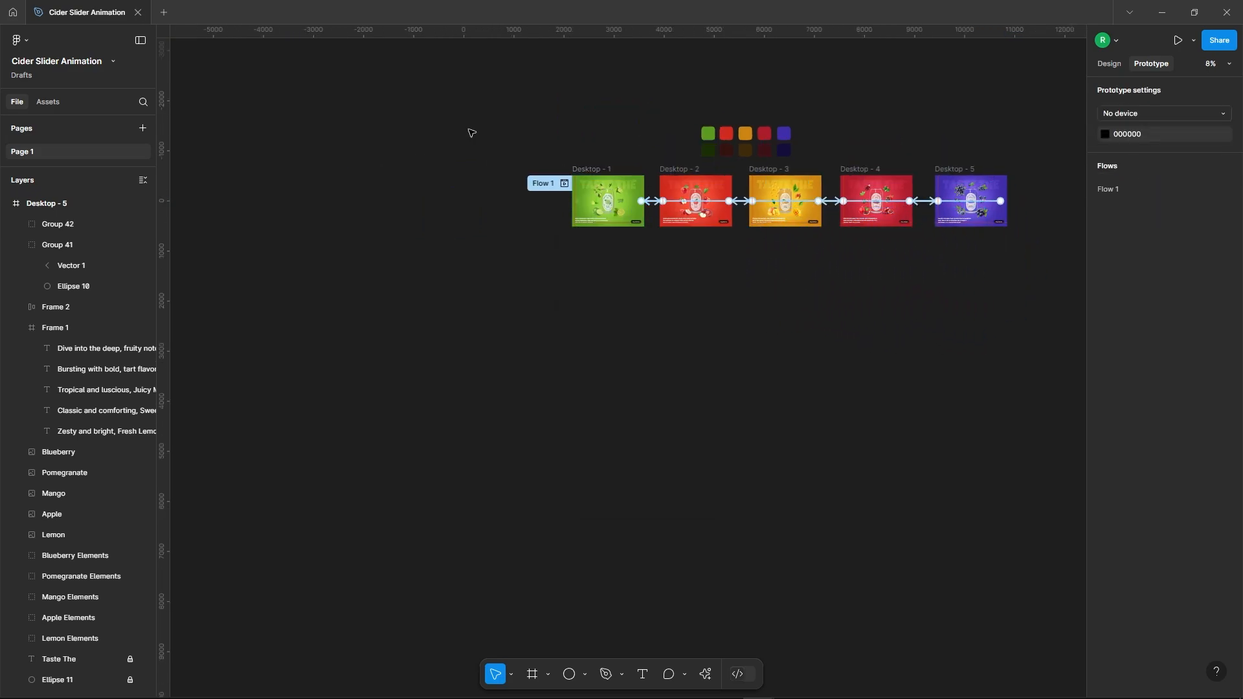
Play Flow 1 in its own preview tab and scale the prototype to fit the screen.
scroll(623, 116, up, 3)
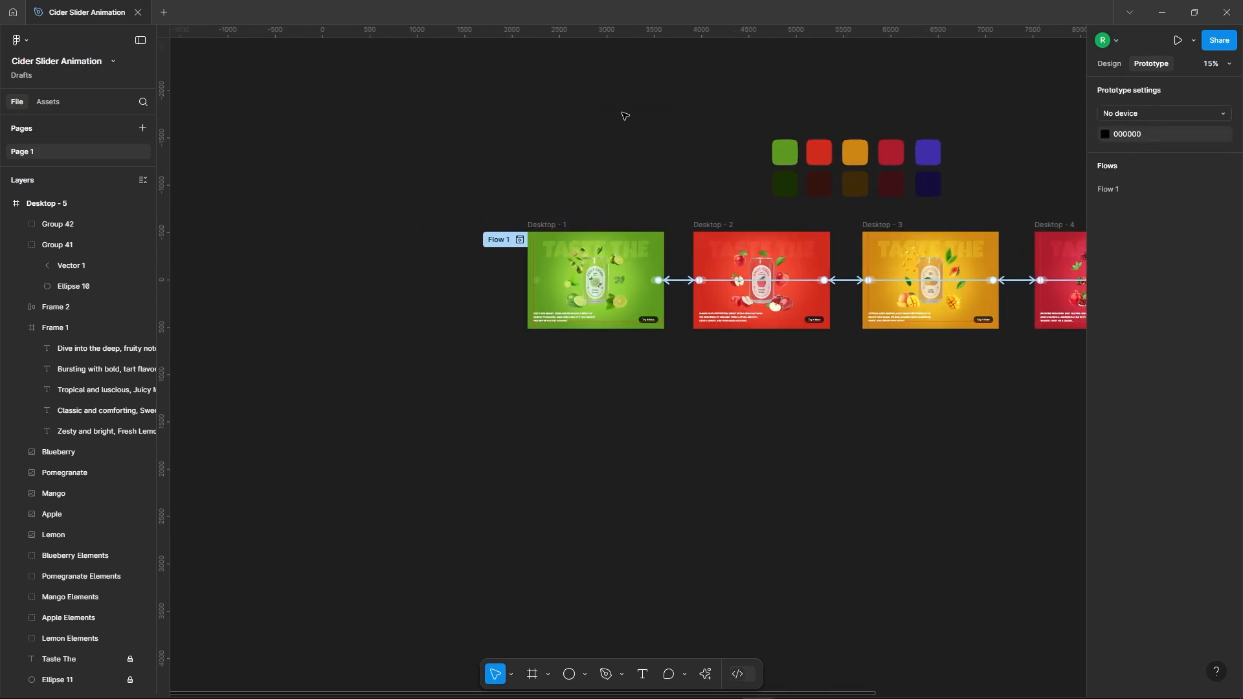
click(516, 247)
click(603, 49)
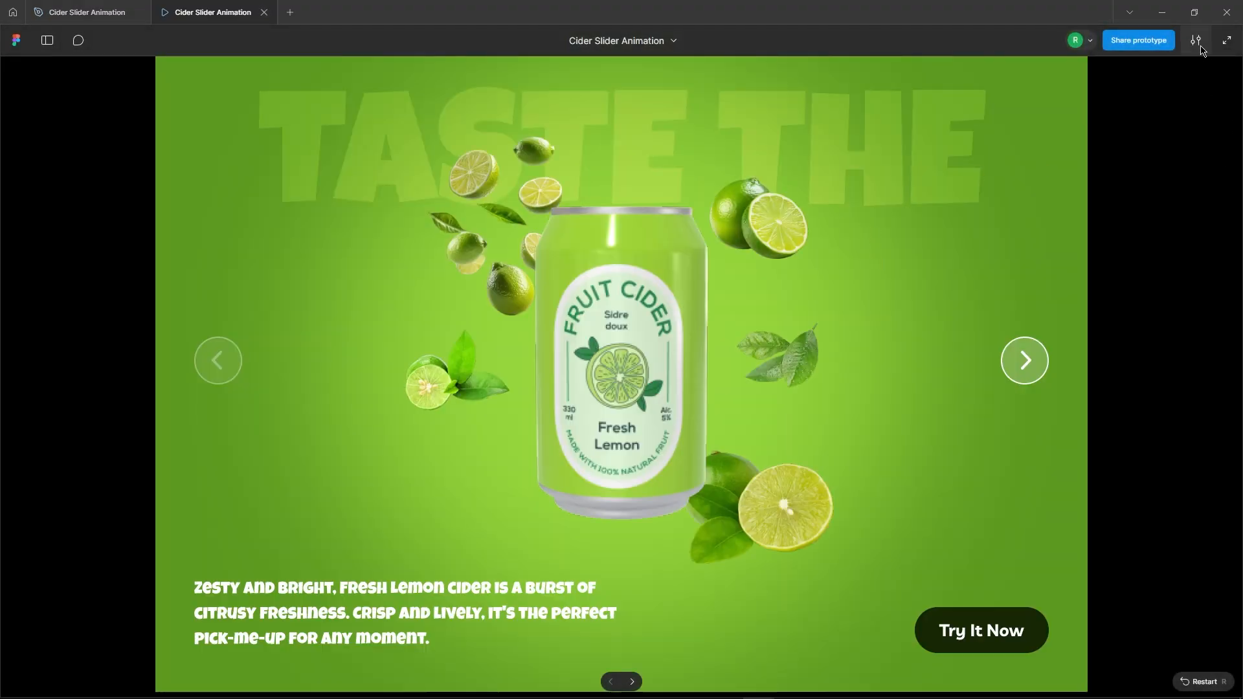
click(1195, 40)
click(1149, 148)
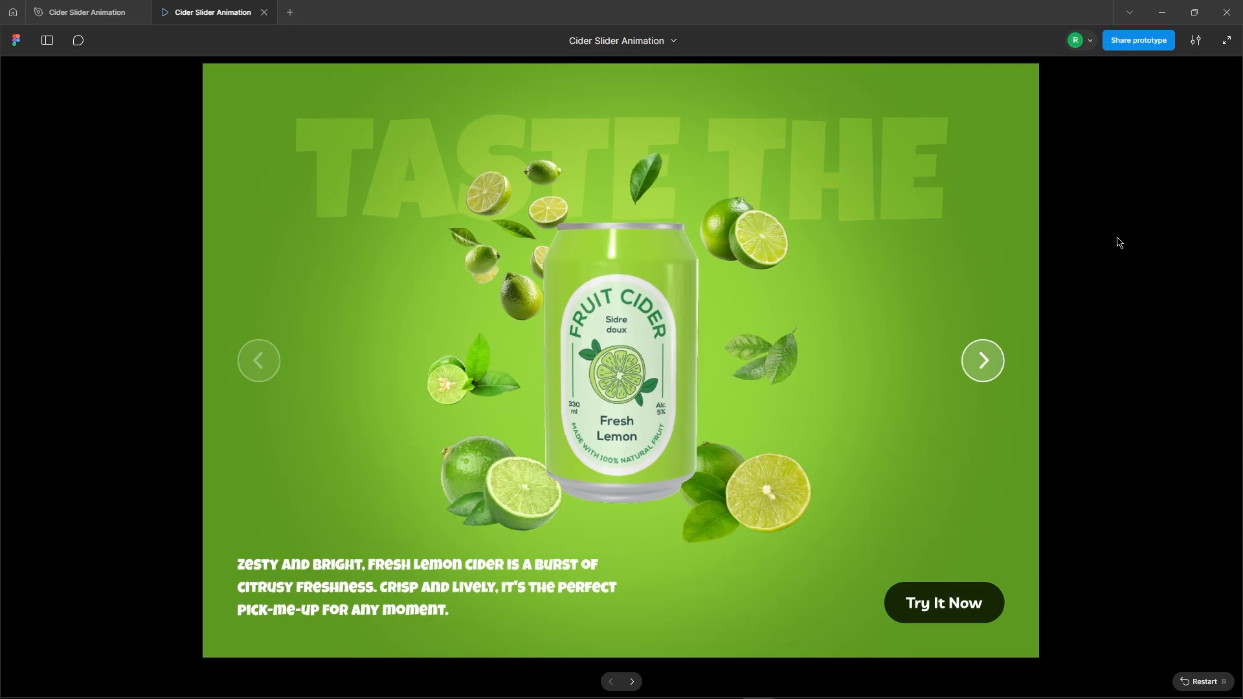
click(657, 411)
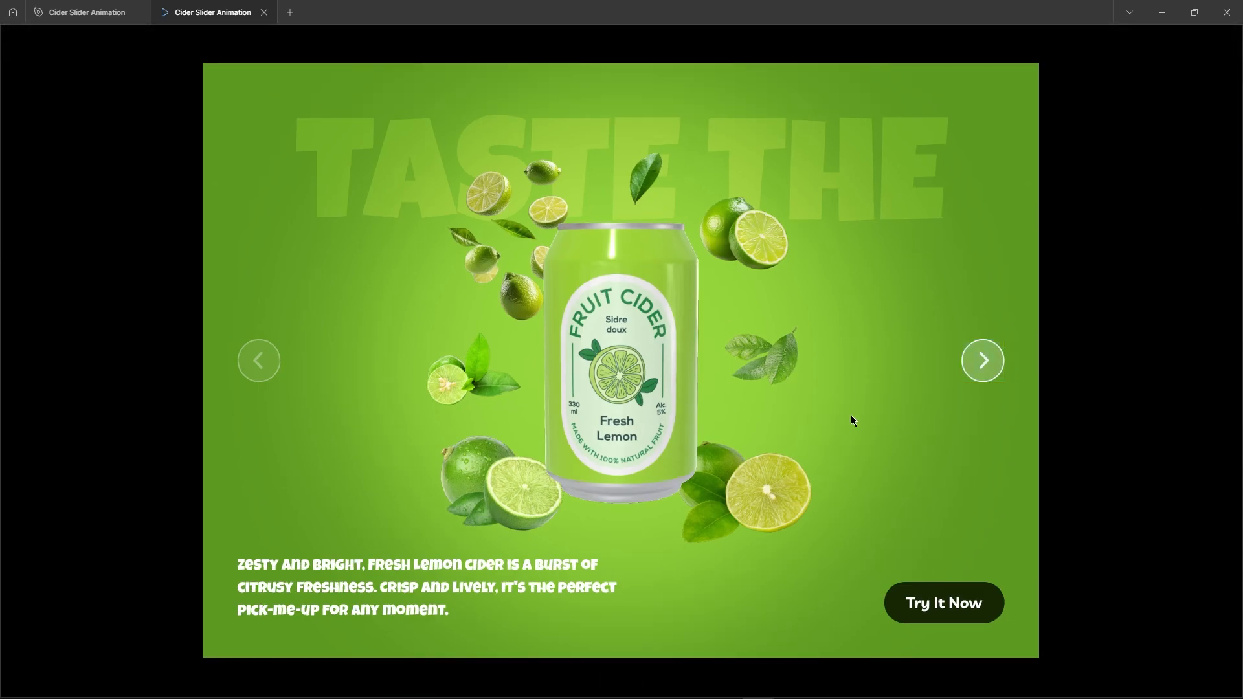
Test the slider by advancing to the Sweet Apple and Juicy Mango slides and going back to Fresh Lemon.
click(985, 360)
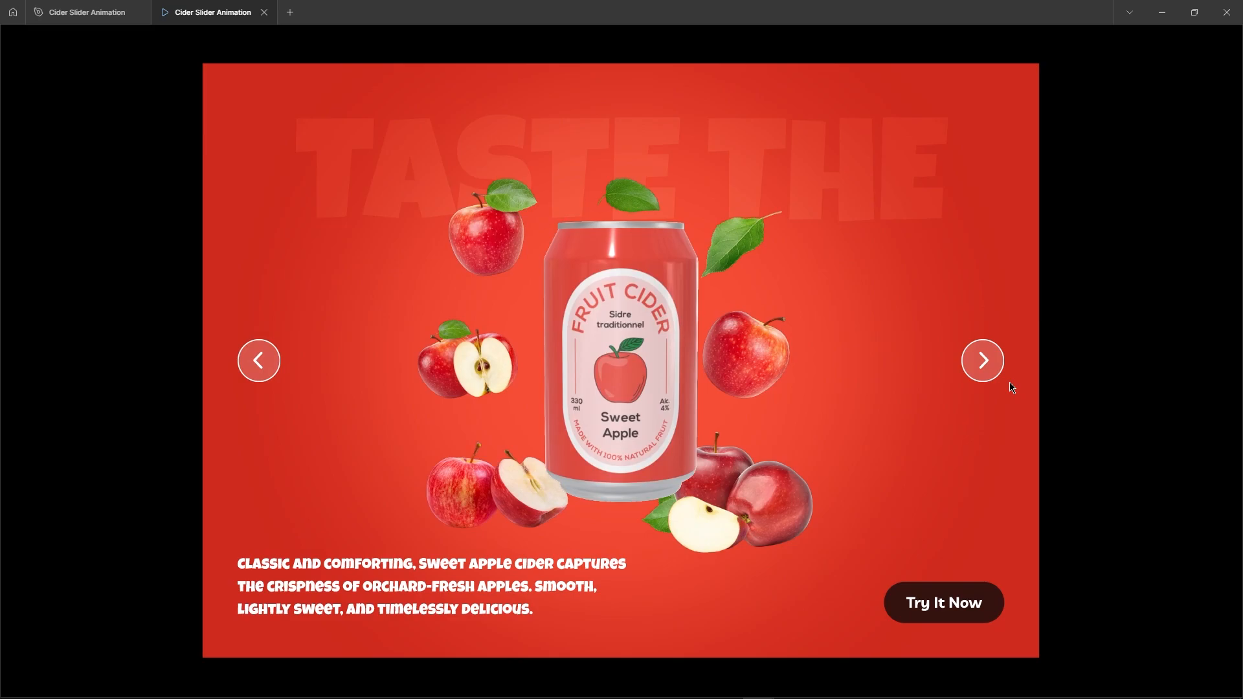
click(985, 361)
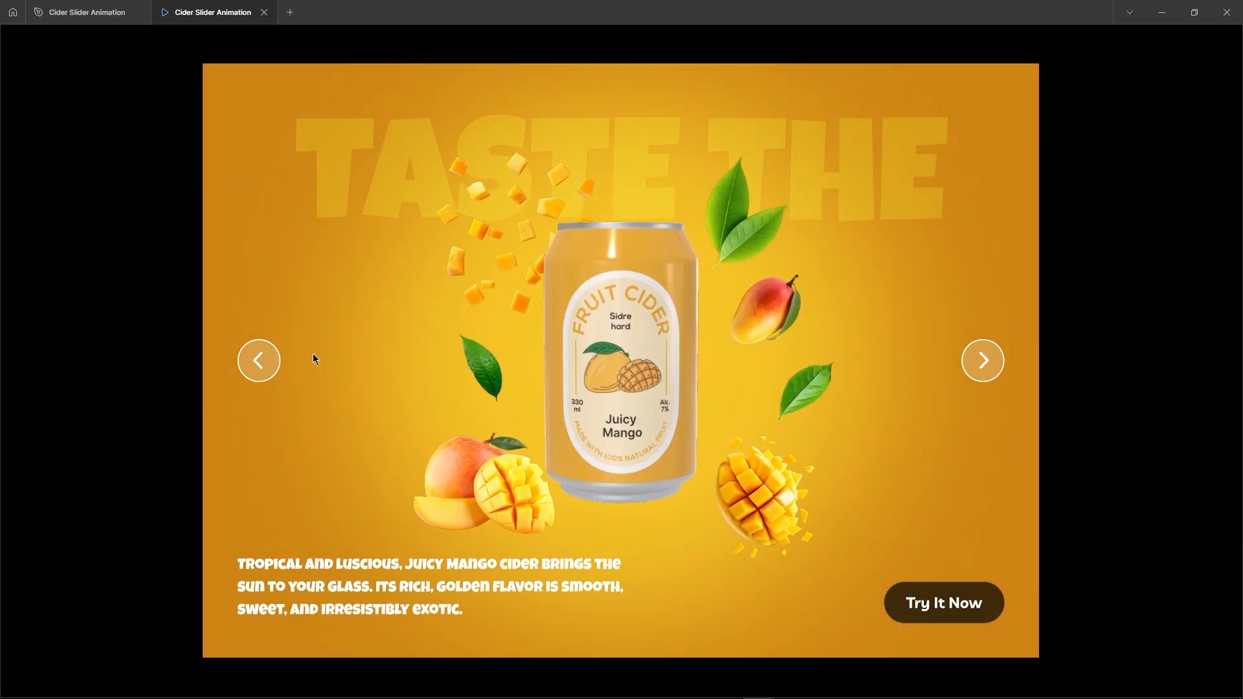
click(244, 370)
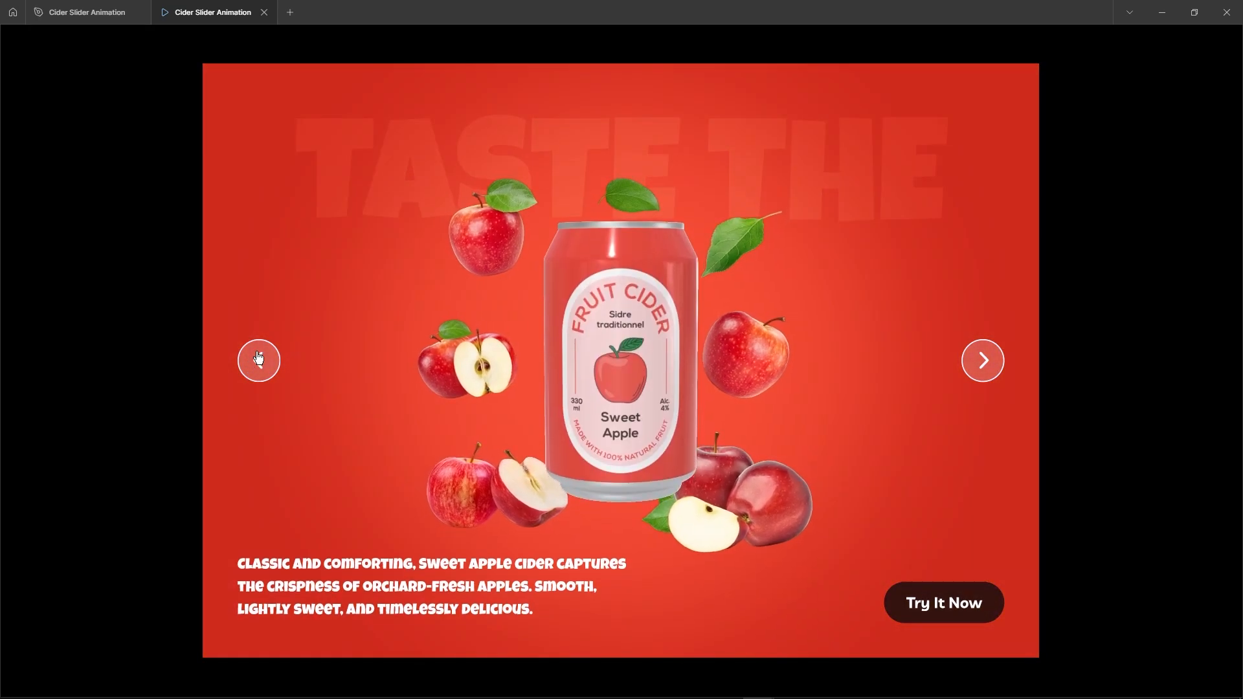
click(258, 355)
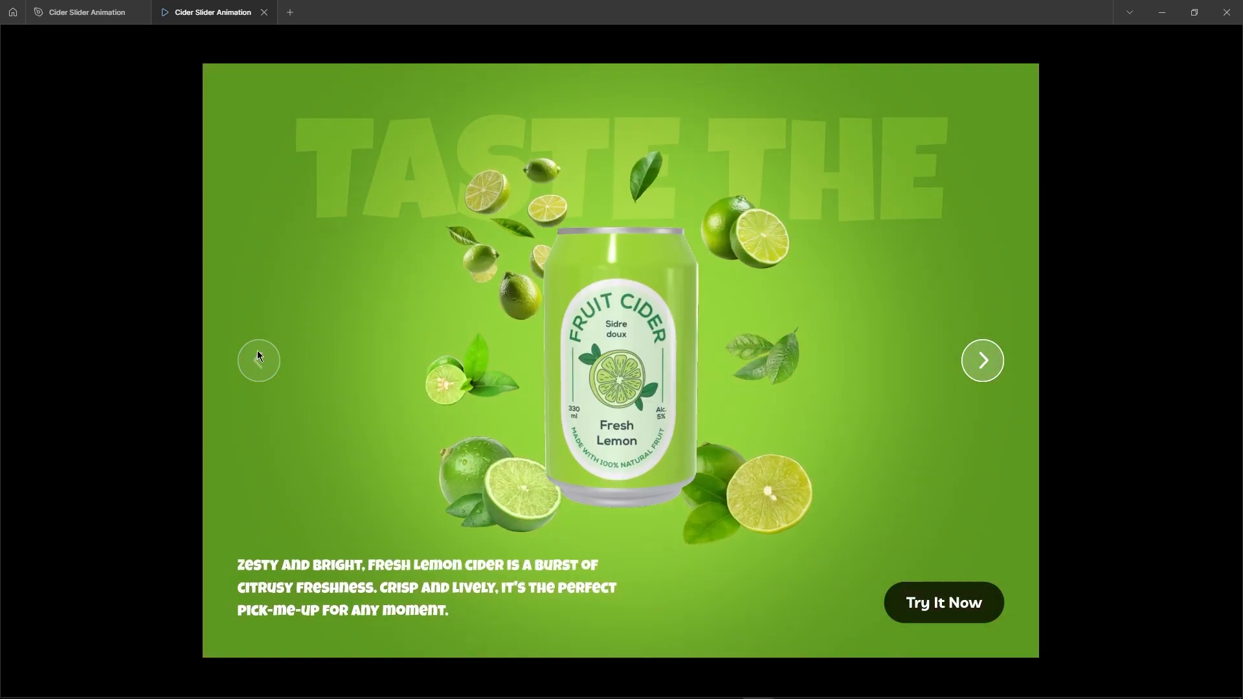
Test the full slider loop by advancing from Fresh Lemon through Juicy Mango, Wild Pomegranate and Exotic Blueberry back to Fresh Lemon.
click(989, 367)
click(989, 366)
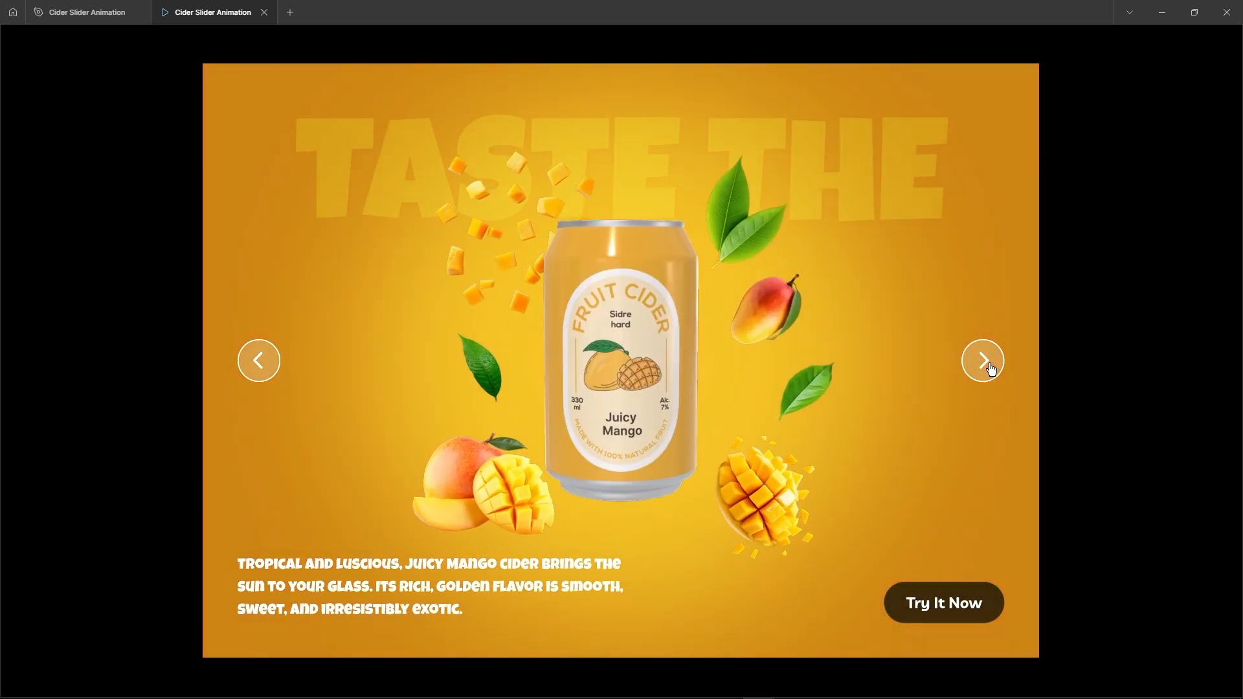
click(987, 369)
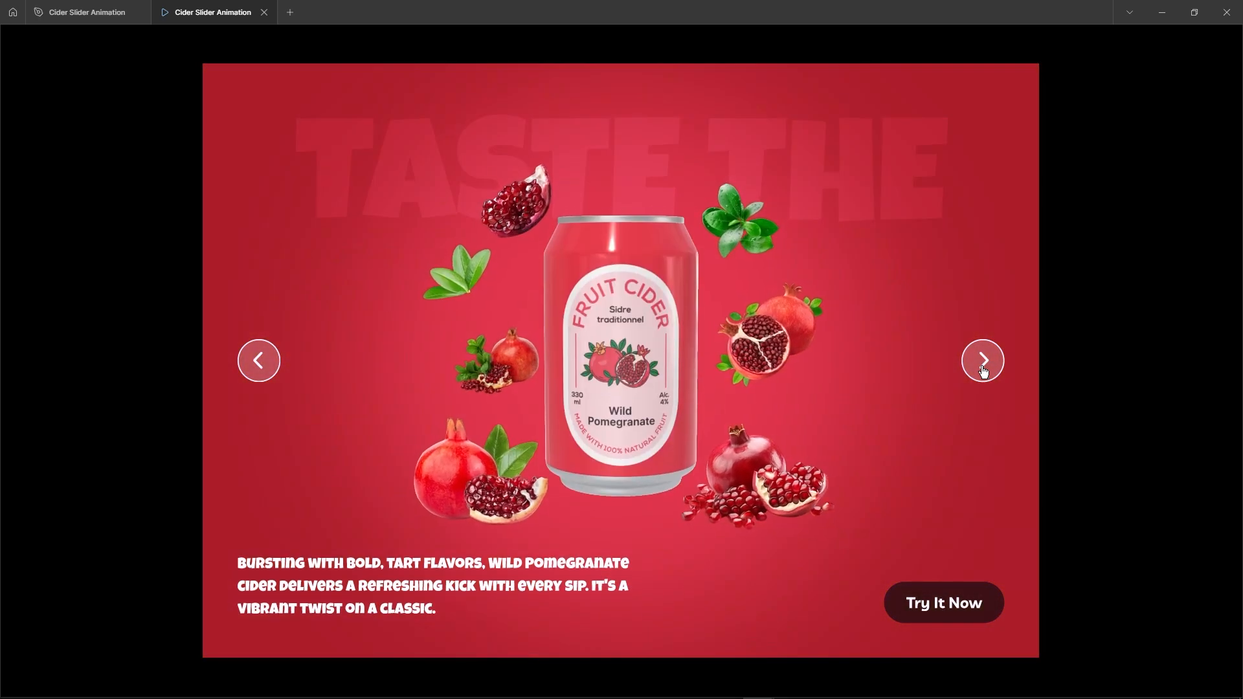
click(983, 369)
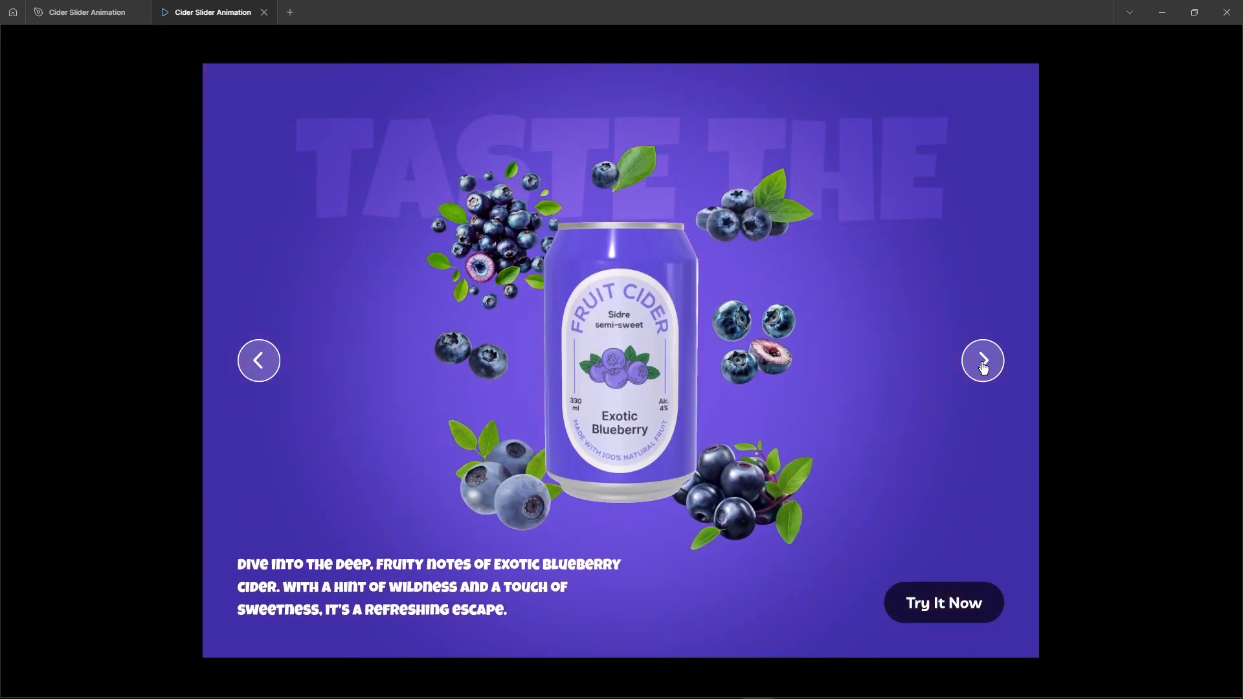
click(982, 365)
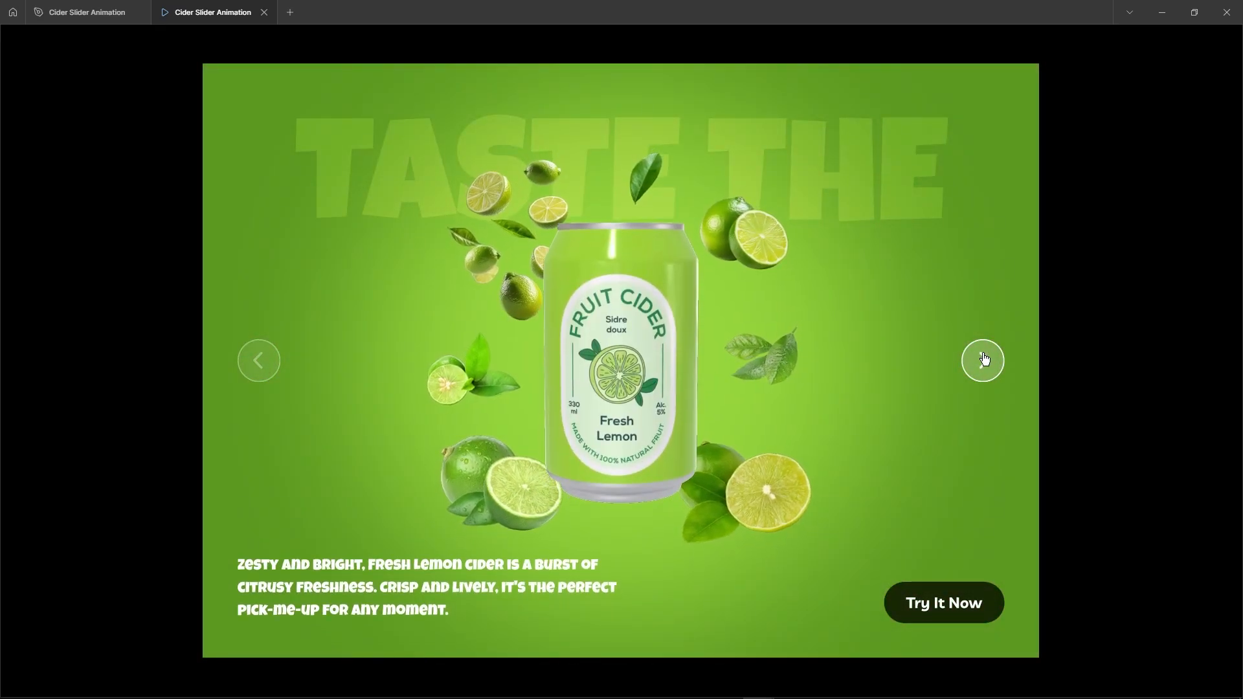
Run the slider again from Fresh Lemon forward to Juicy Mango and Wild Pomegranate, and try the back arrow from there.
click(983, 360)
click(985, 361)
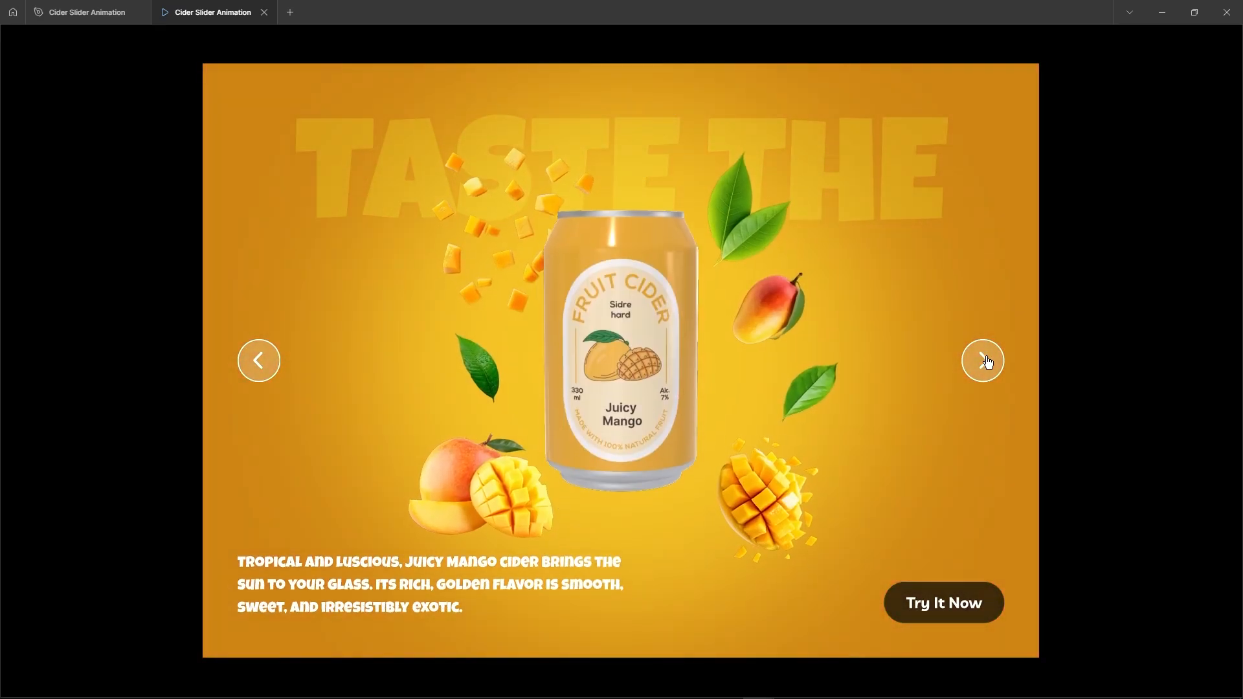
click(983, 360)
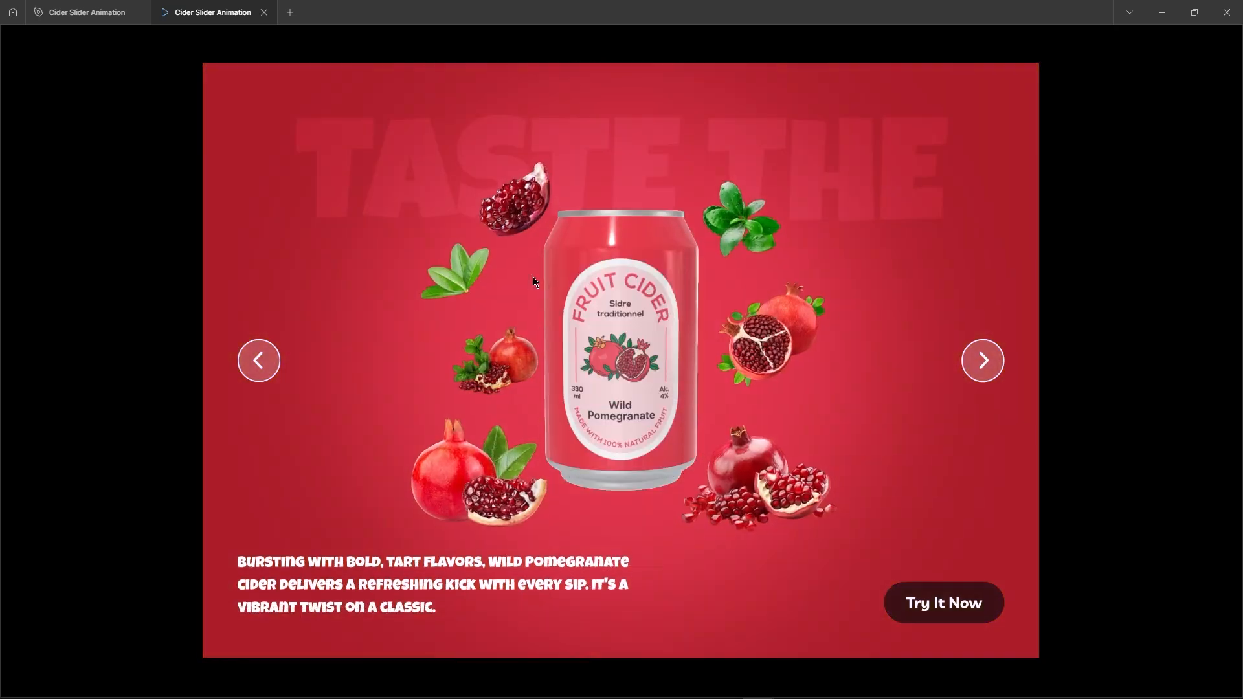
click(259, 361)
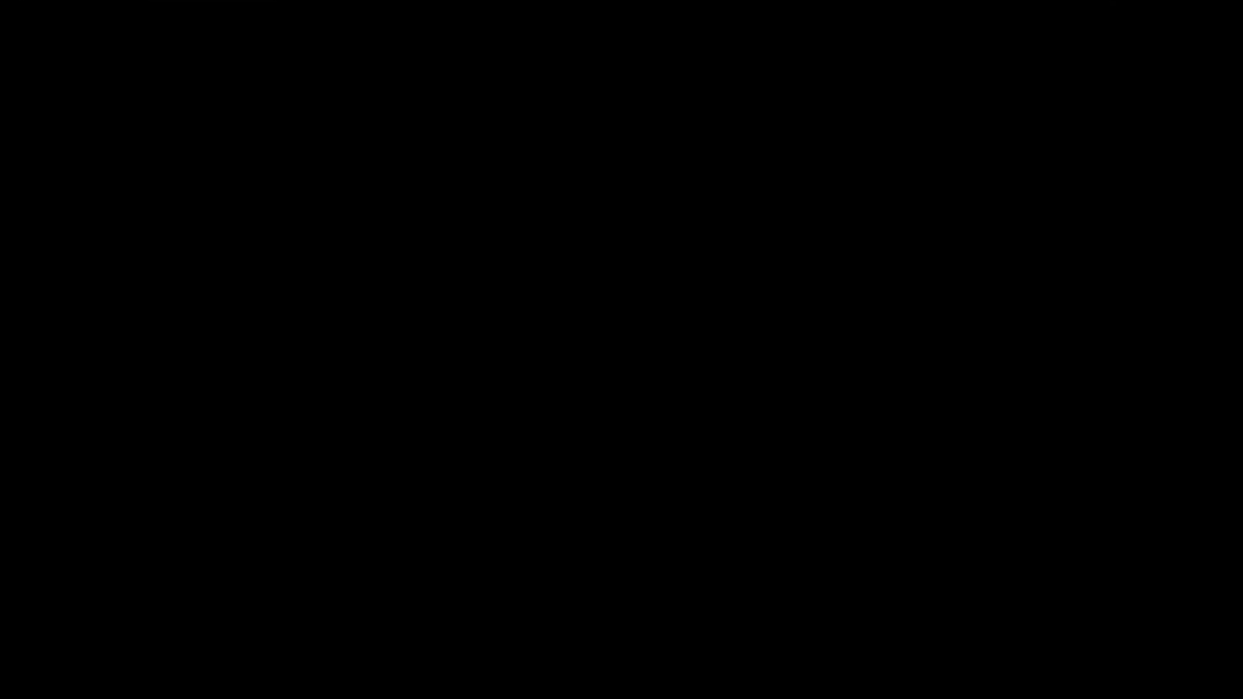